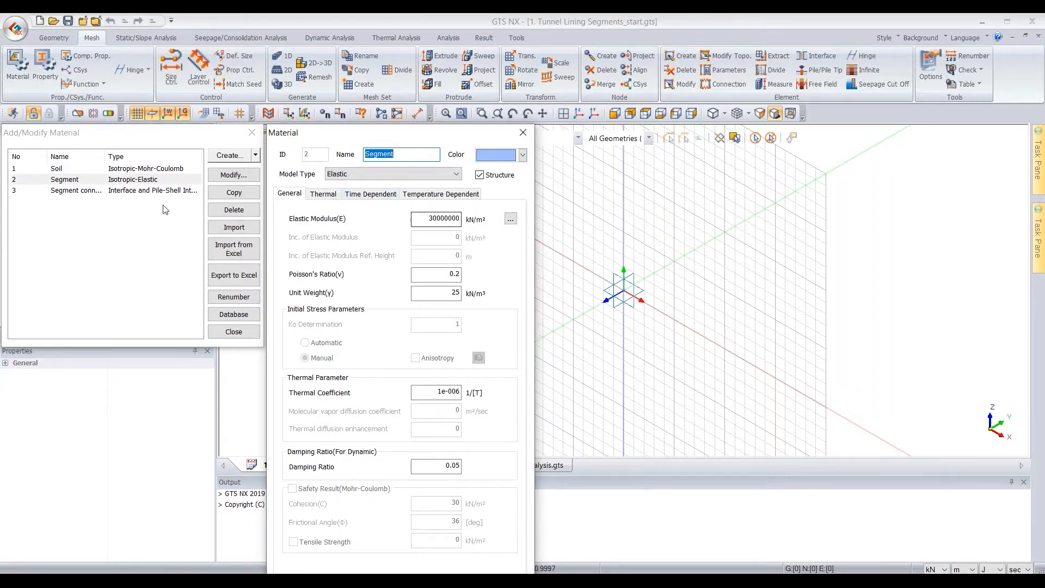
Step: Review the shell interface parameters of the Segment connection material and close the material list
key(Escape)
double_click(129, 191)
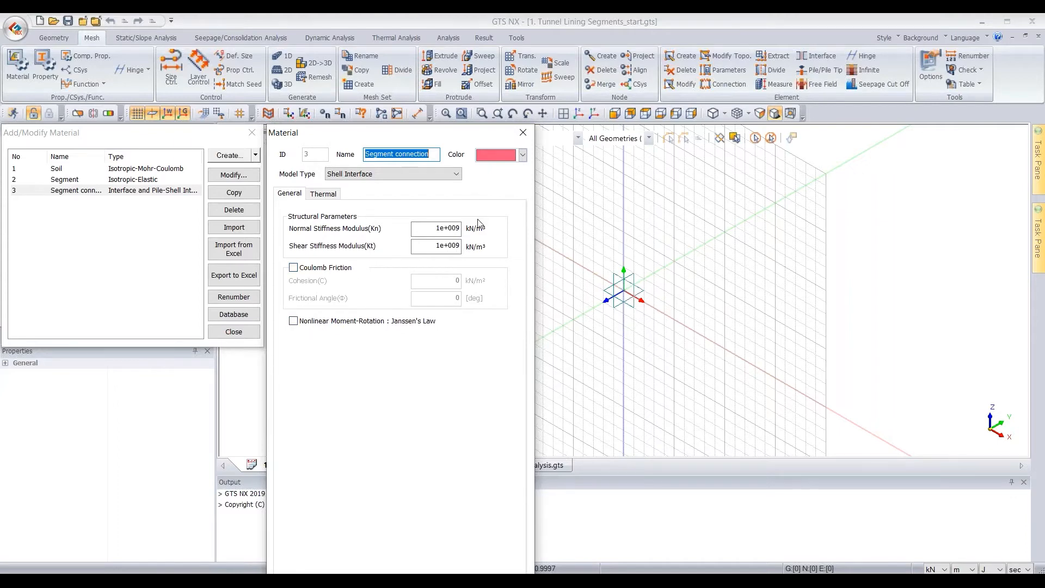
key(Escape)
key(Escape)
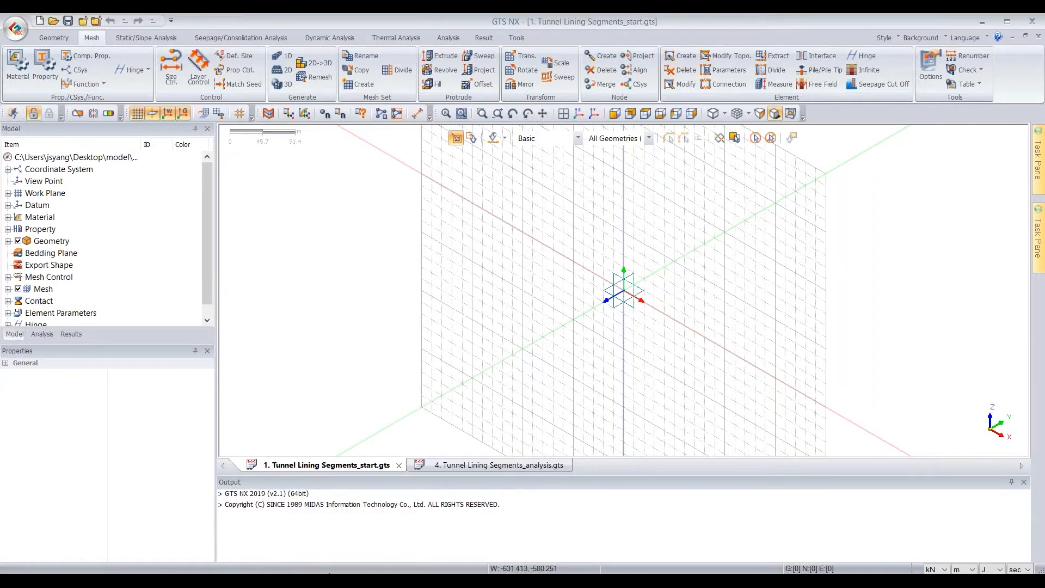
Step: Review the Segment shell property and the Segment connection shell interface property, and close the property list
mouse_move(328, 572)
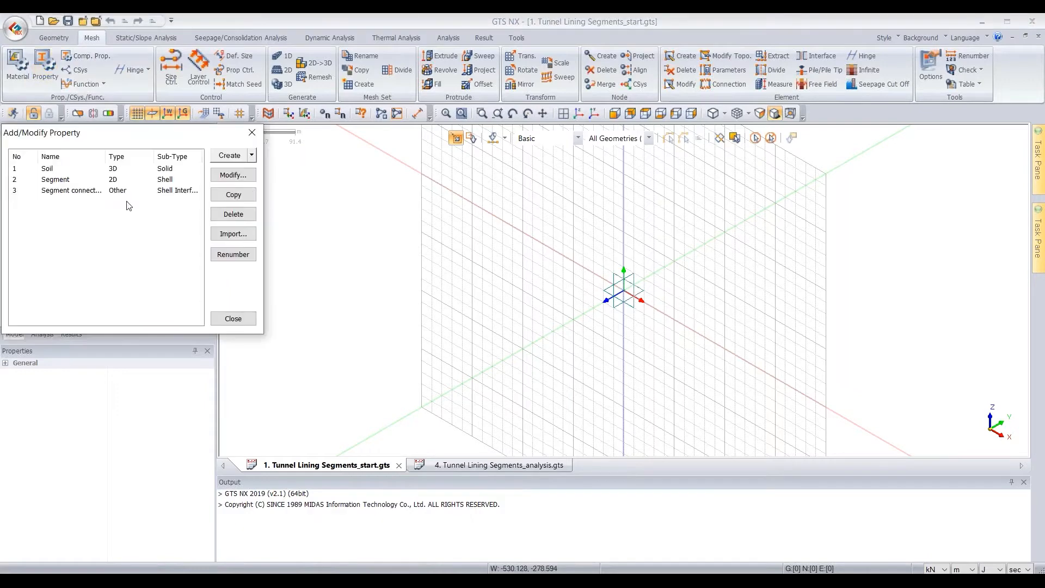
click(107, 192)
double_click(107, 196)
key(Escape)
double_click(76, 179)
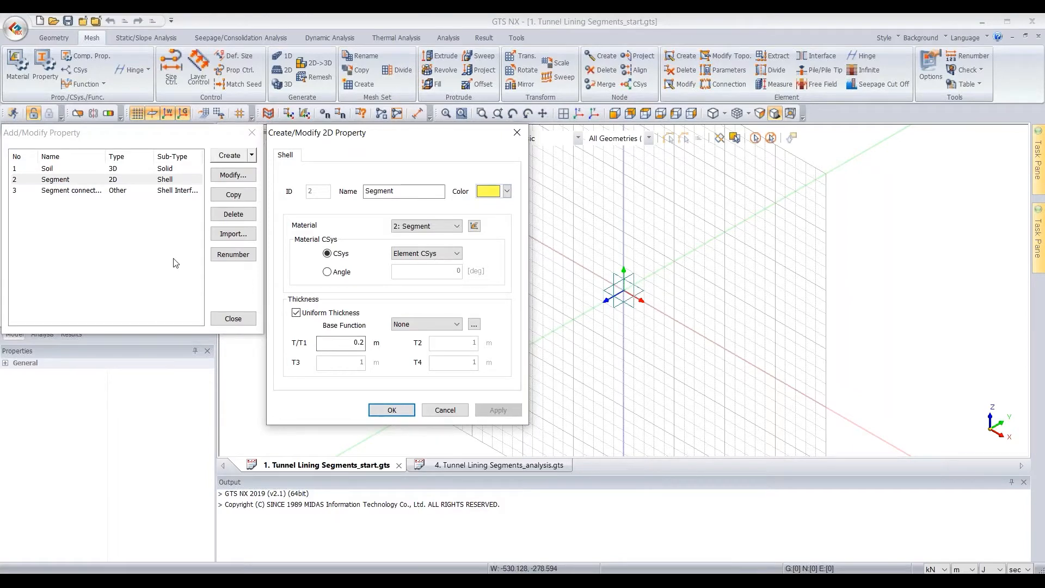
key(Escape)
double_click(82, 190)
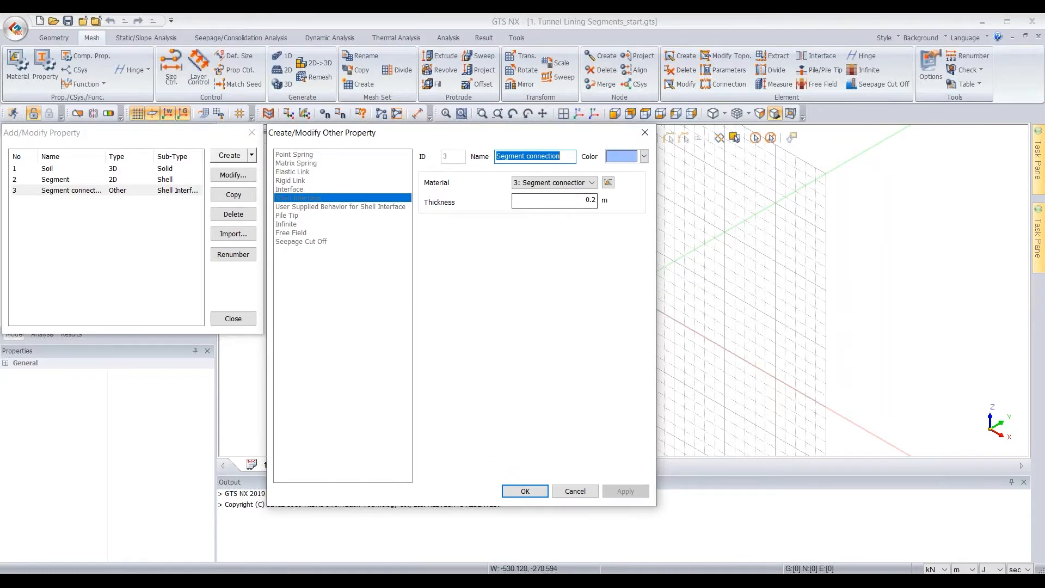
key(Return)
key(Escape)
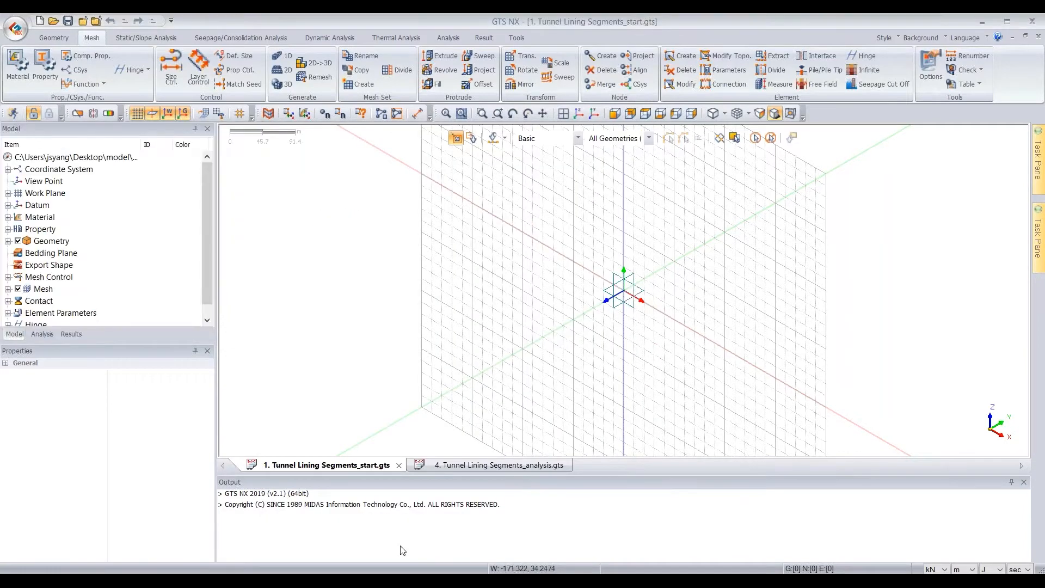
Step: Consult the segmental tunnel lining presentation in PowerPoint and check the Split Revolved Faces setting in the GTS NX geometry options
click(320, 581)
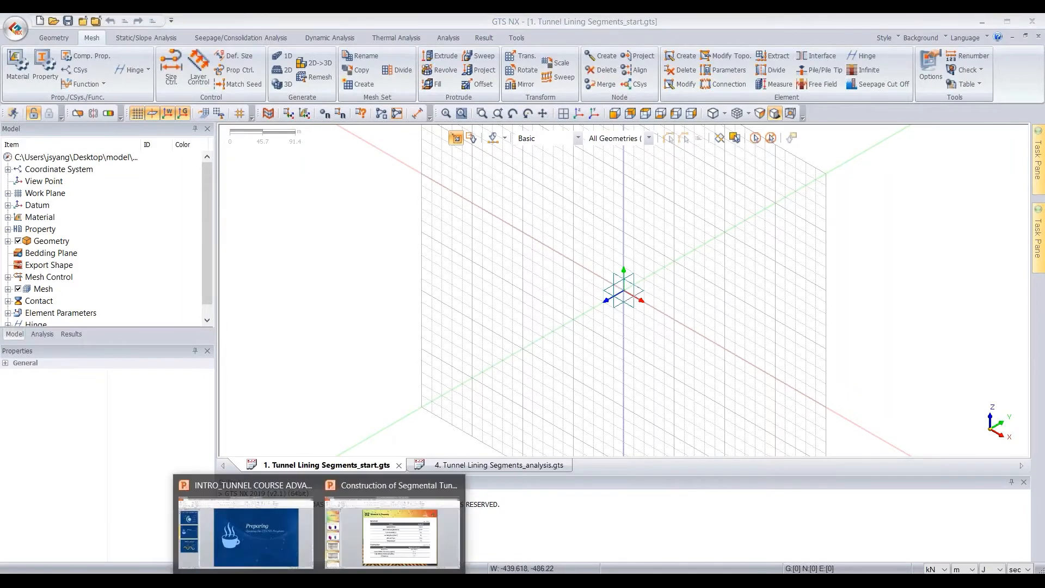
click(392, 530)
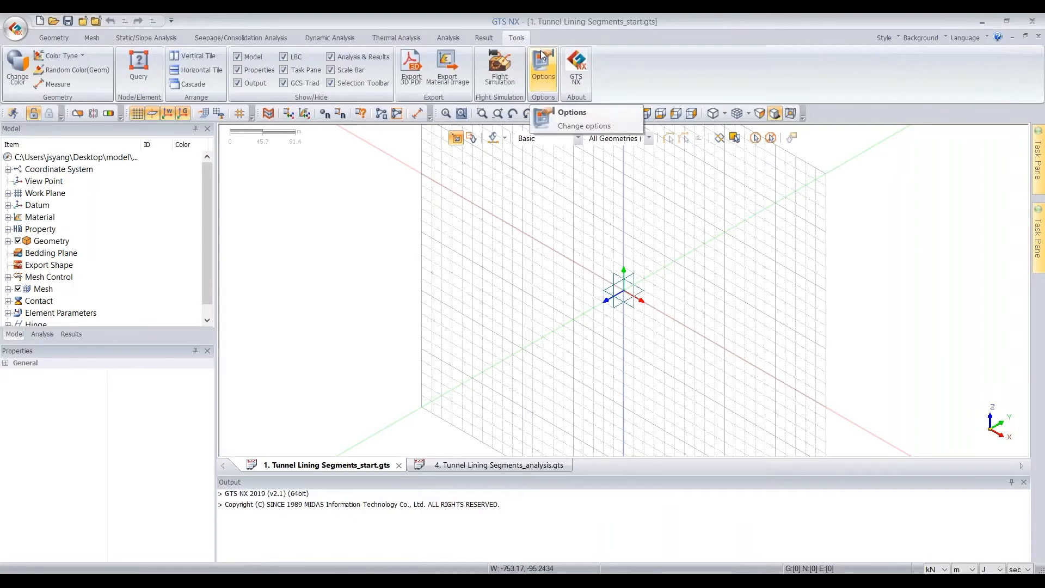
click(544, 68)
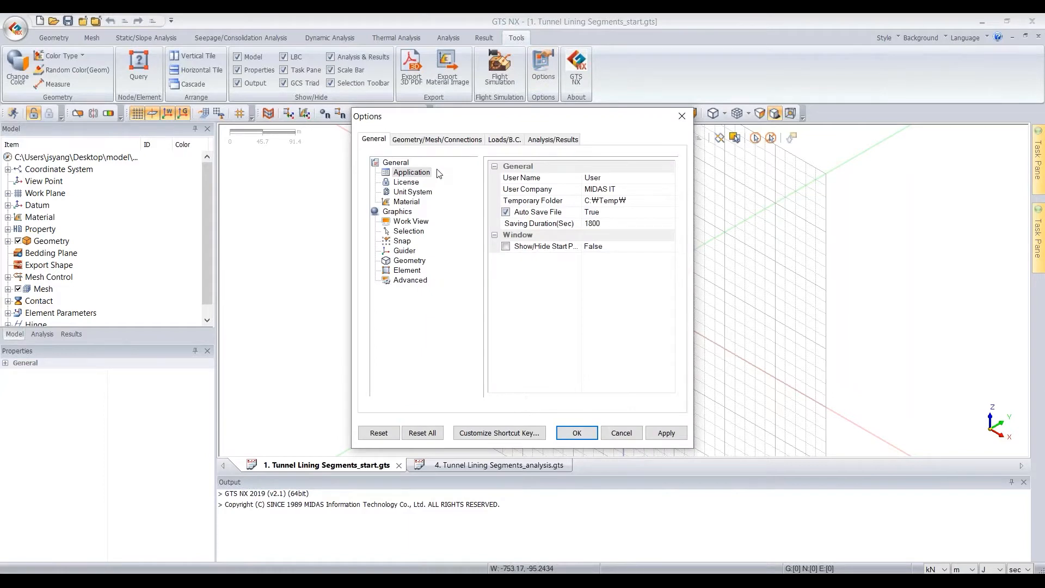
click(437, 140)
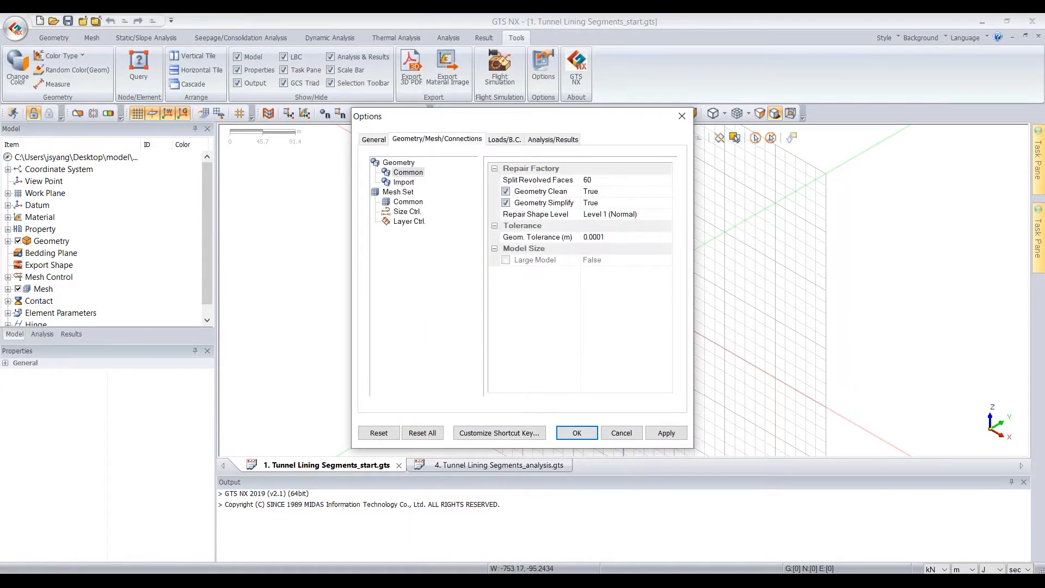
click(524, 181)
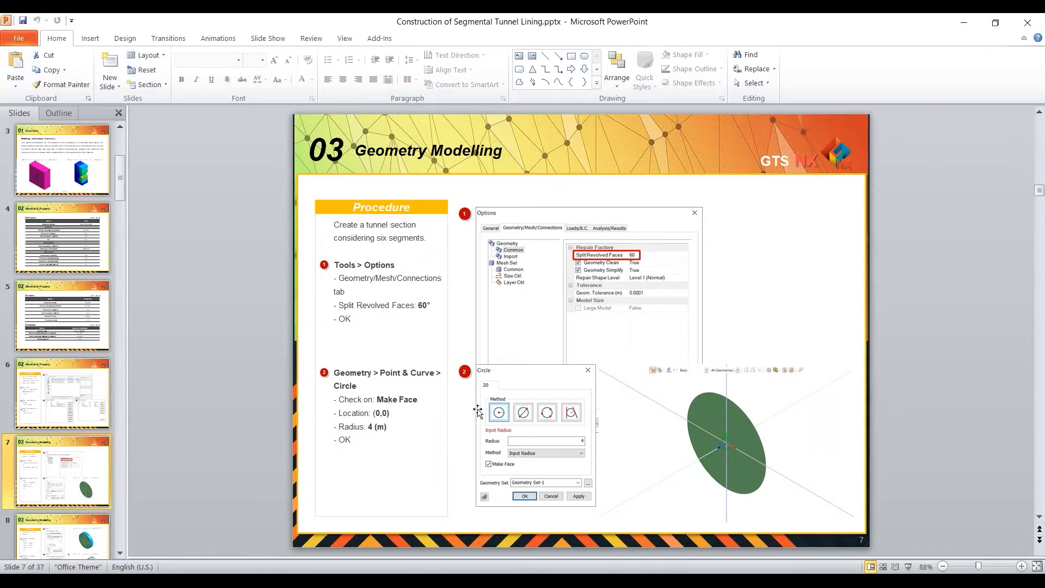
Step: Back in GTS NX, create a circular face centred at 0, 0 with a radius of 4 m using Make Face
key(alt+Tab)
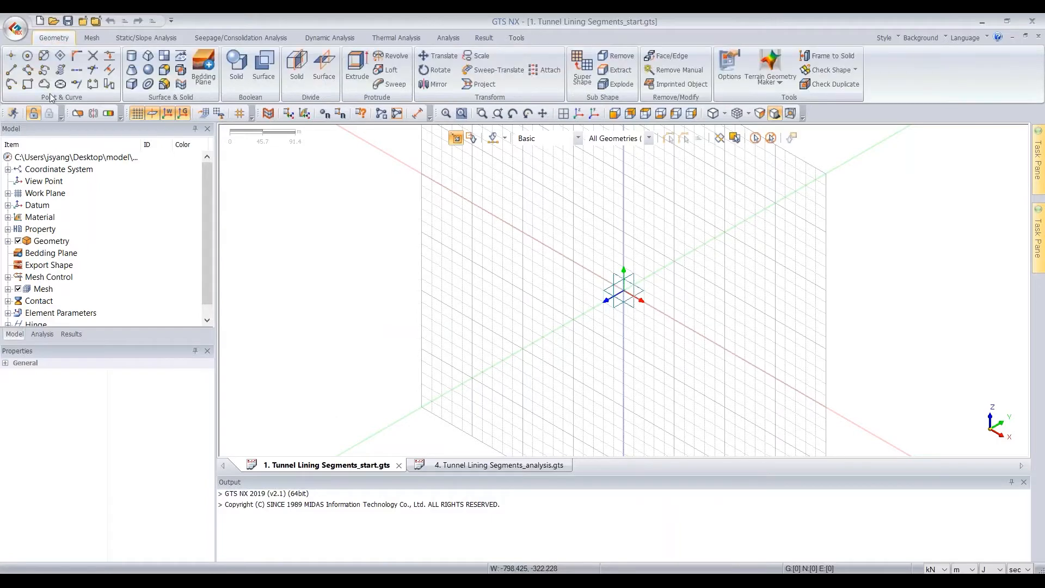
click(26, 55)
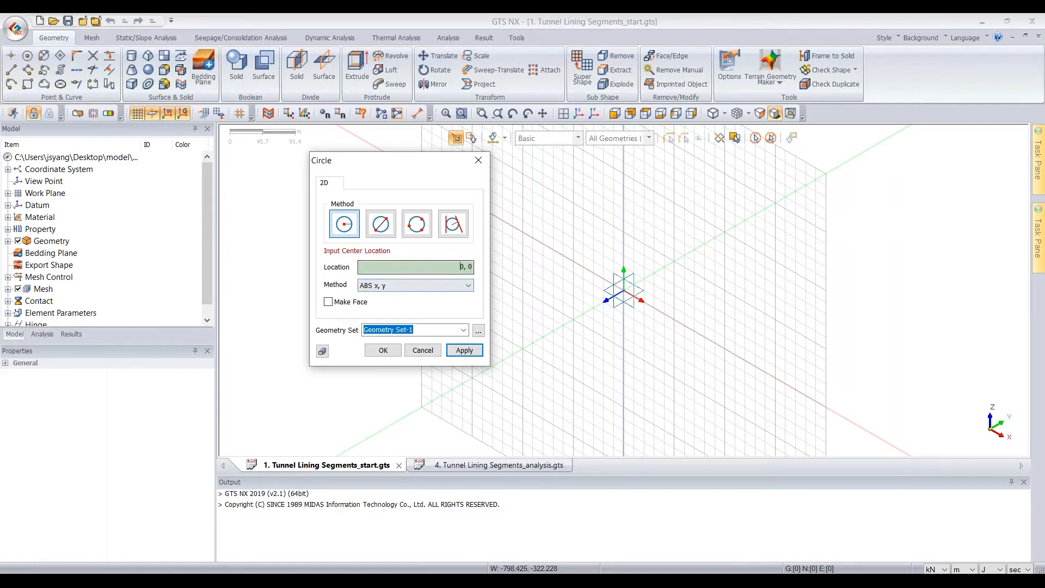
key(Return)
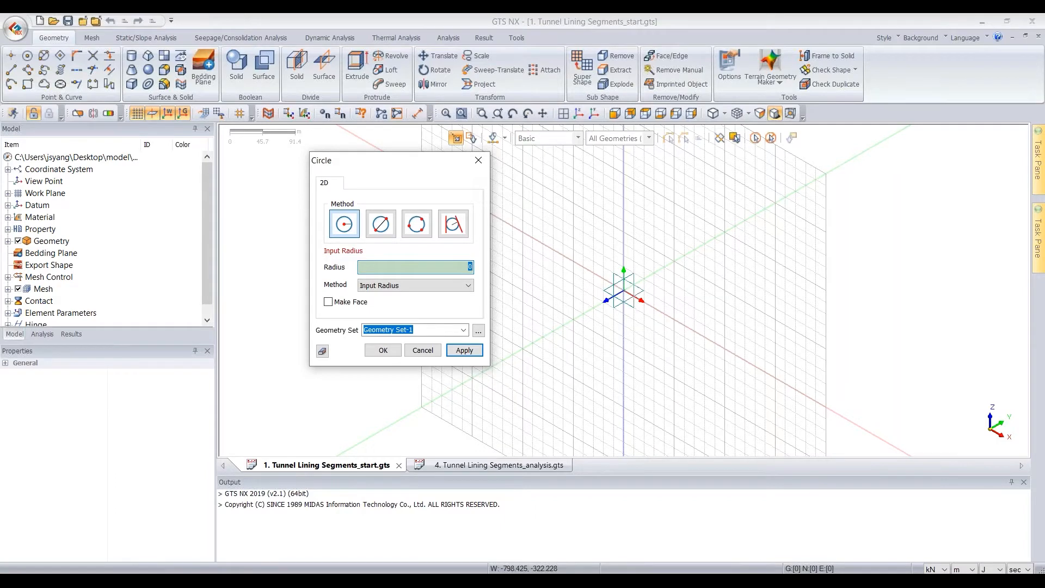
text(4)
click(341, 306)
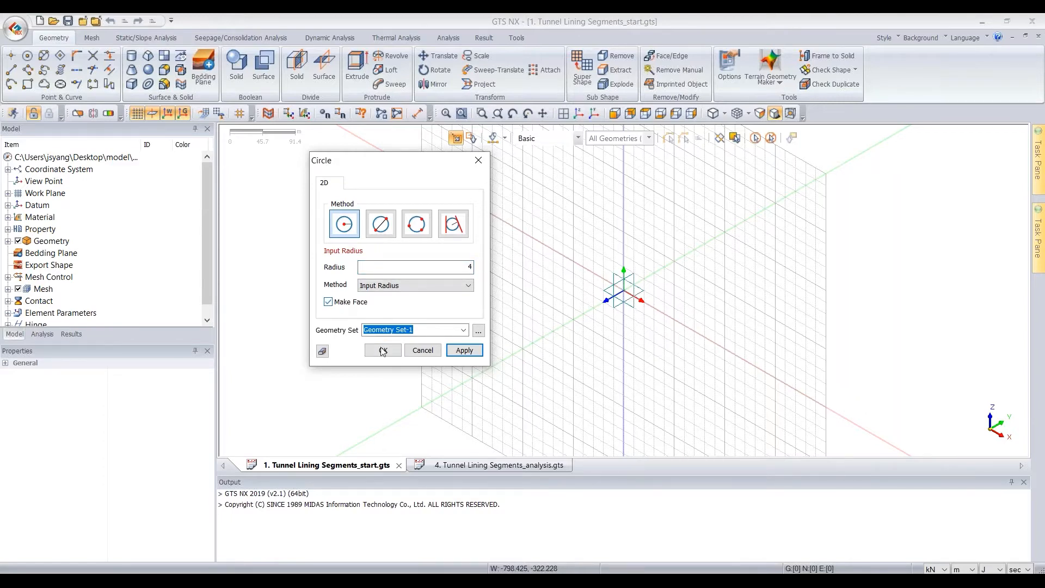
click(382, 351)
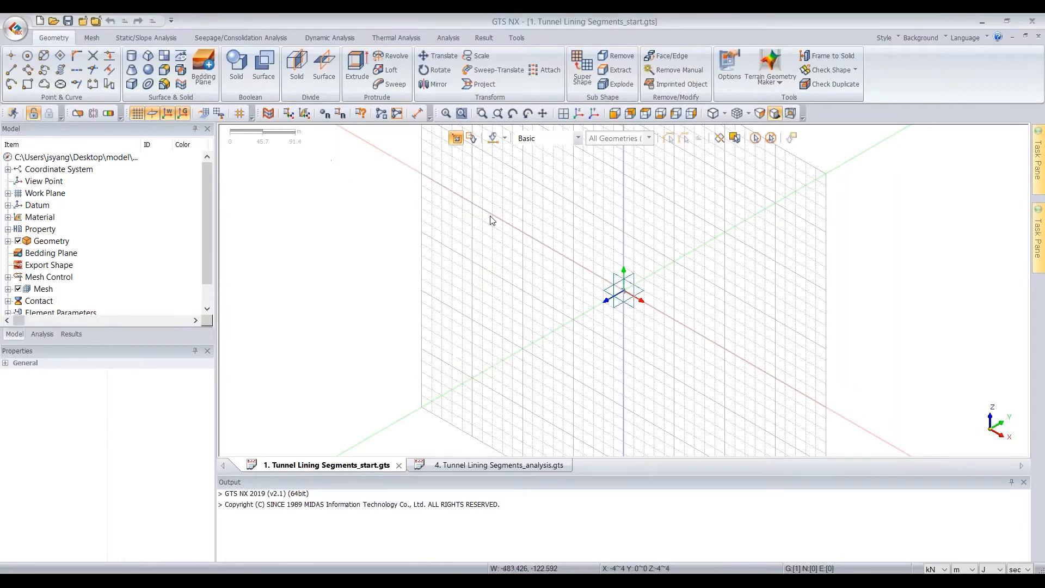
click(579, 112)
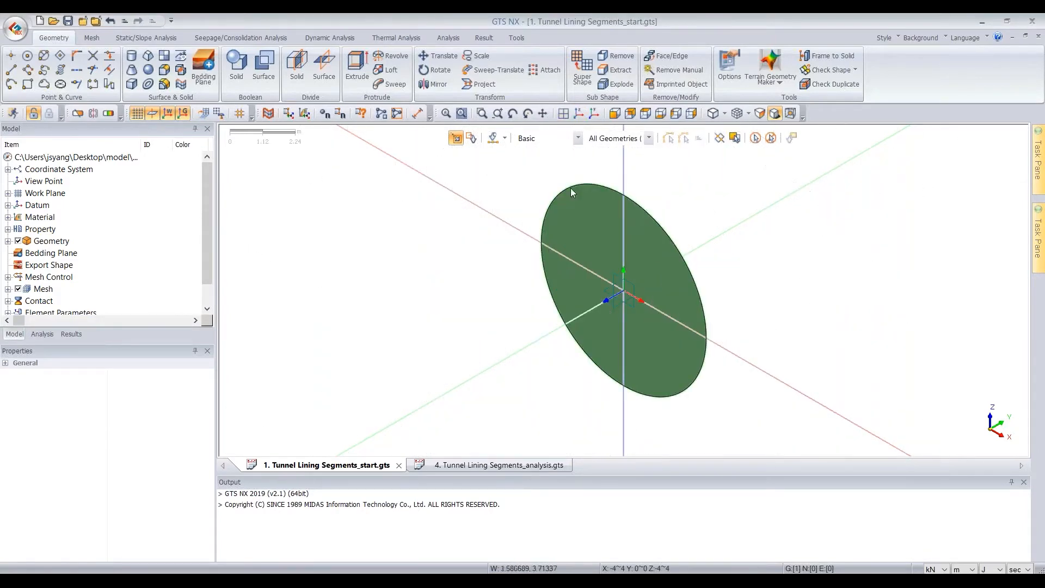
Step: Measure the circular face's diameter between its two edge points on the X axis
click(421, 116)
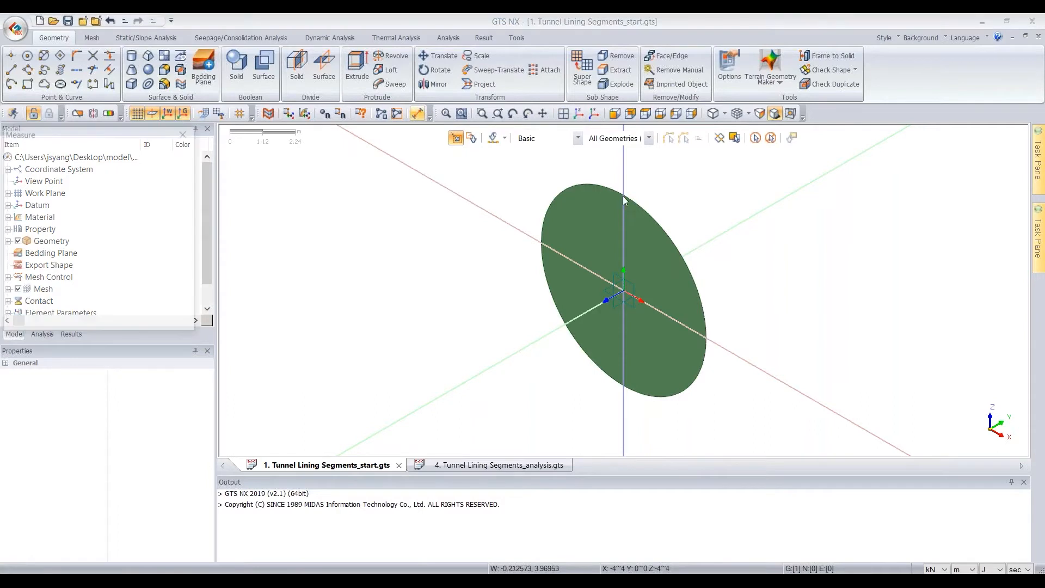
click(541, 242)
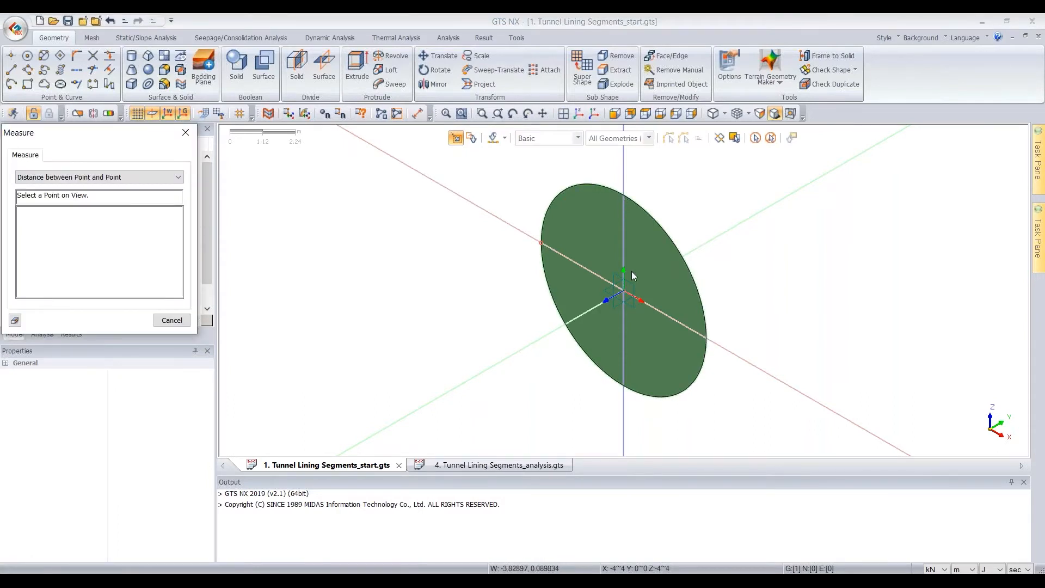
click(707, 338)
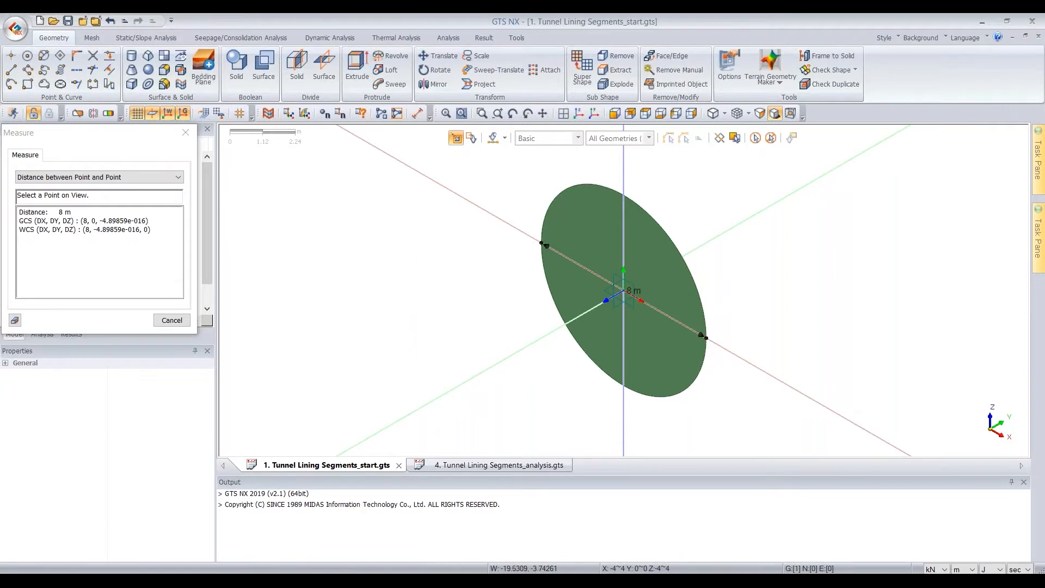
click(185, 133)
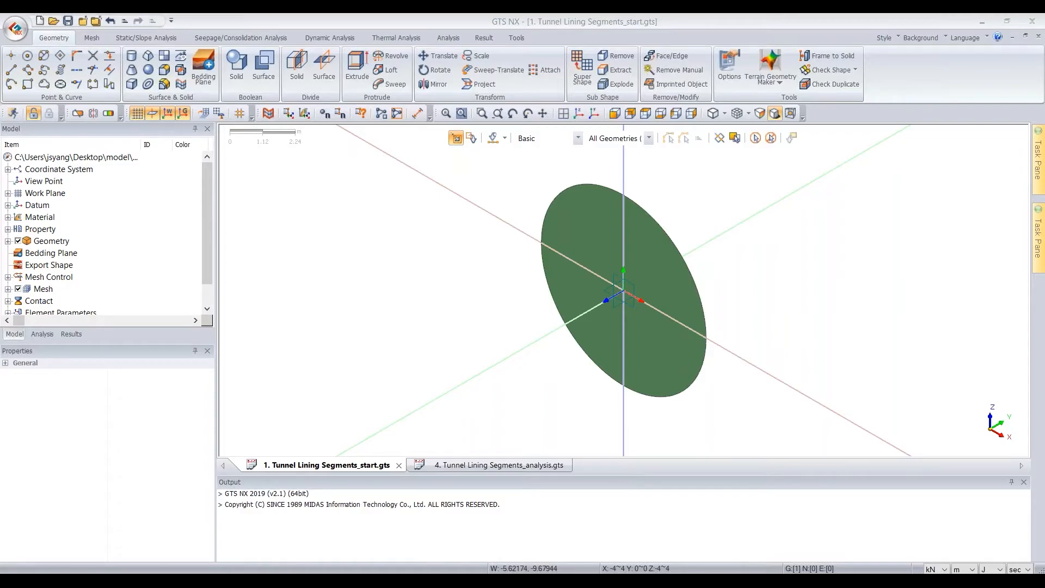
Step: Read the tunnel slice procedure on slide 8 of the PowerPoint presentation and return to GTS NX
click(383, 547)
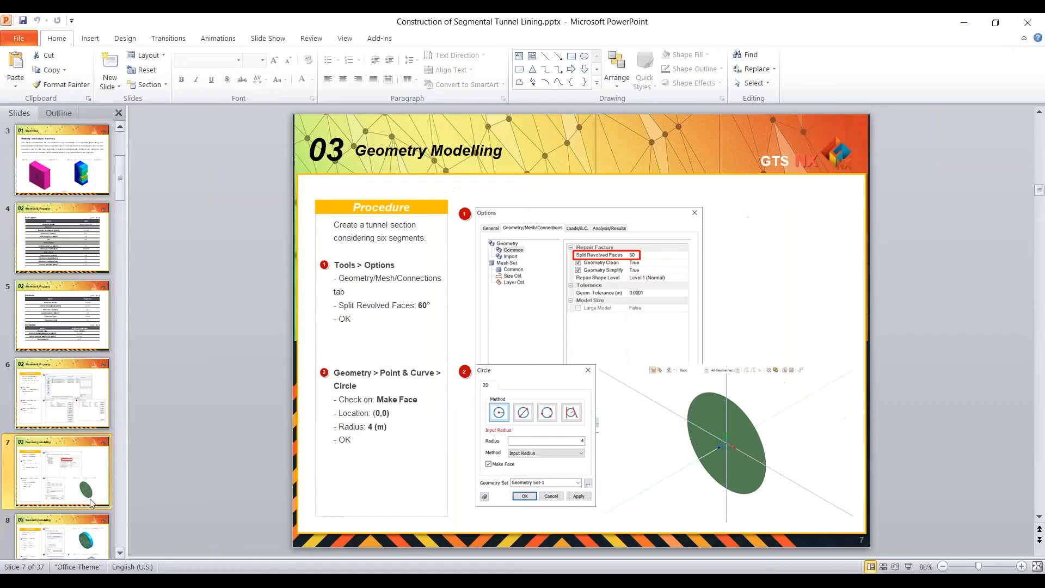
click(68, 538)
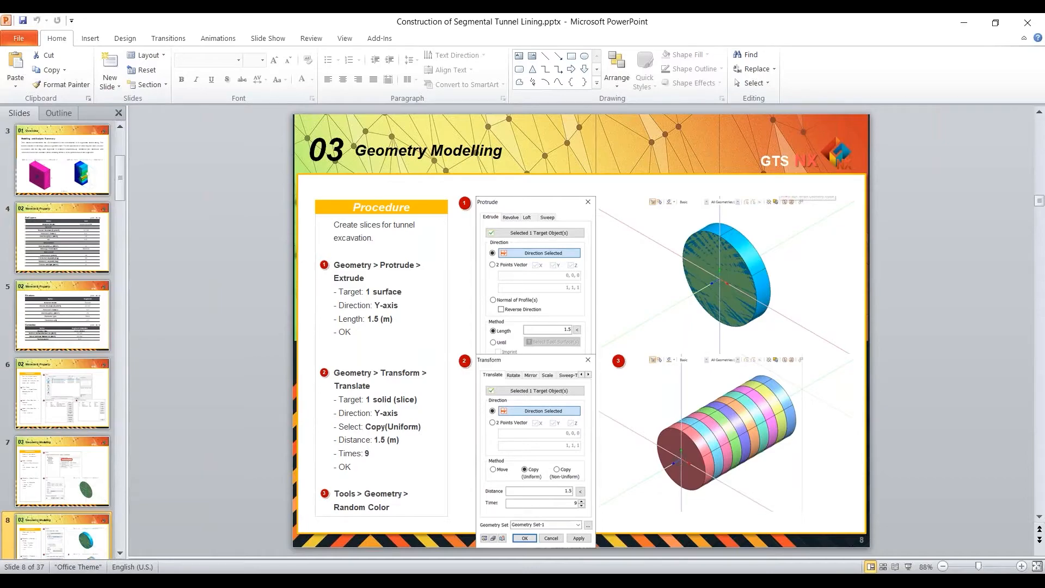
key(alt+Tab)
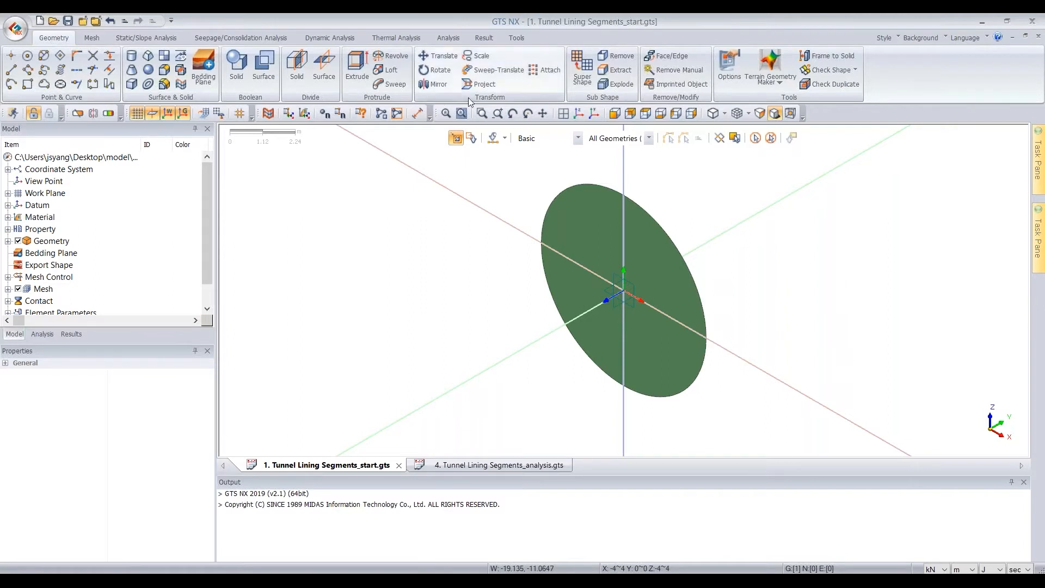
Step: Extrude the circular face 1.5 m along the Y axis as a solid
click(362, 72)
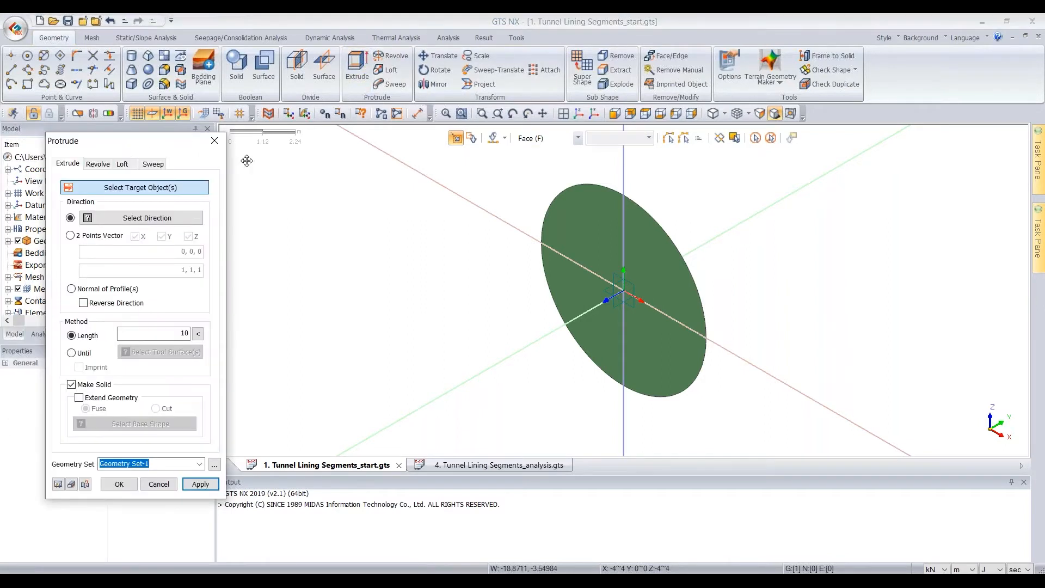
drag(77, 161, 246, 161)
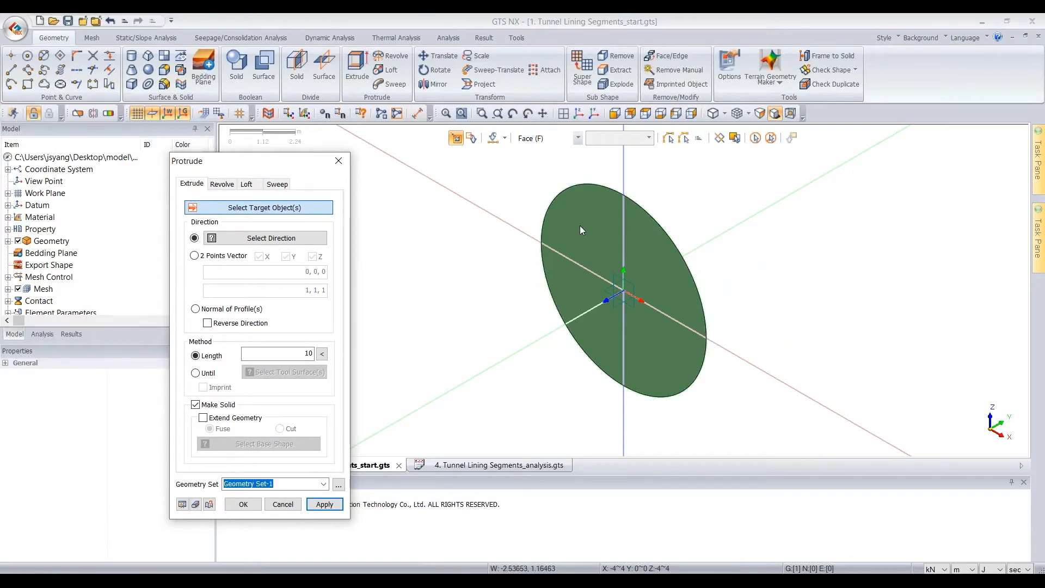
click(579, 225)
click(593, 229)
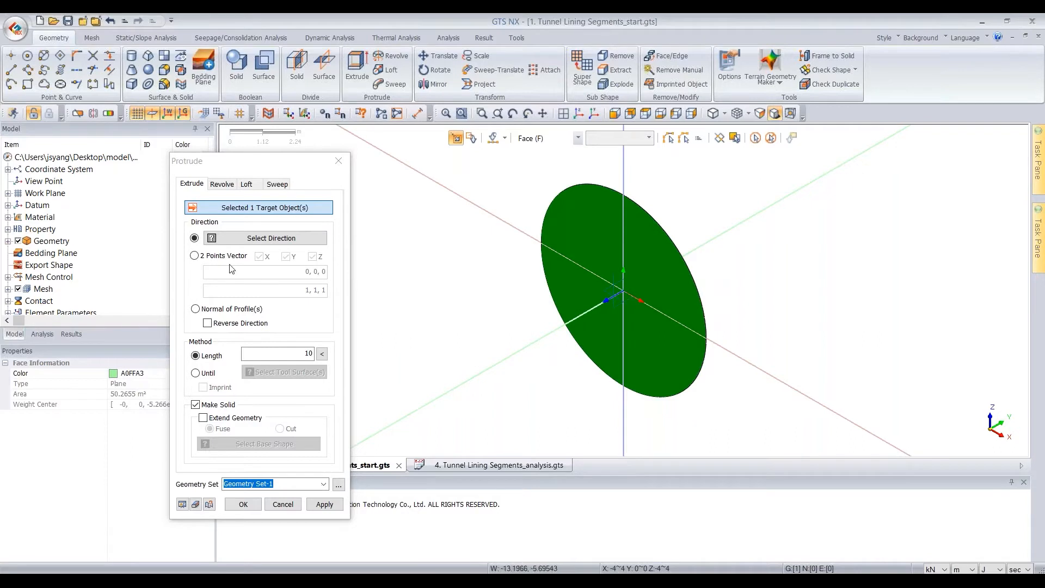
click(288, 239)
click(512, 358)
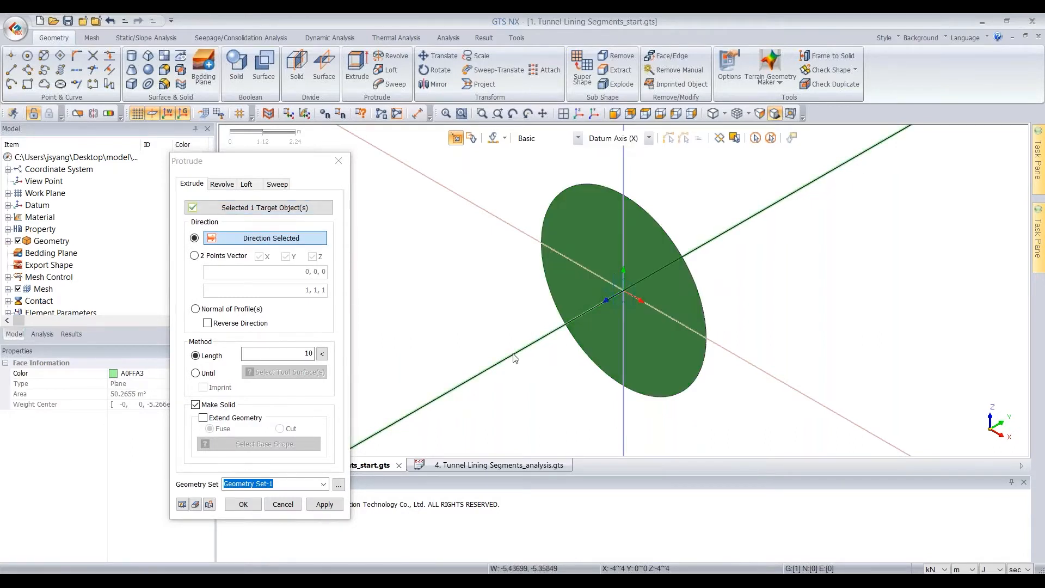
double_click(292, 352)
text(1.4)
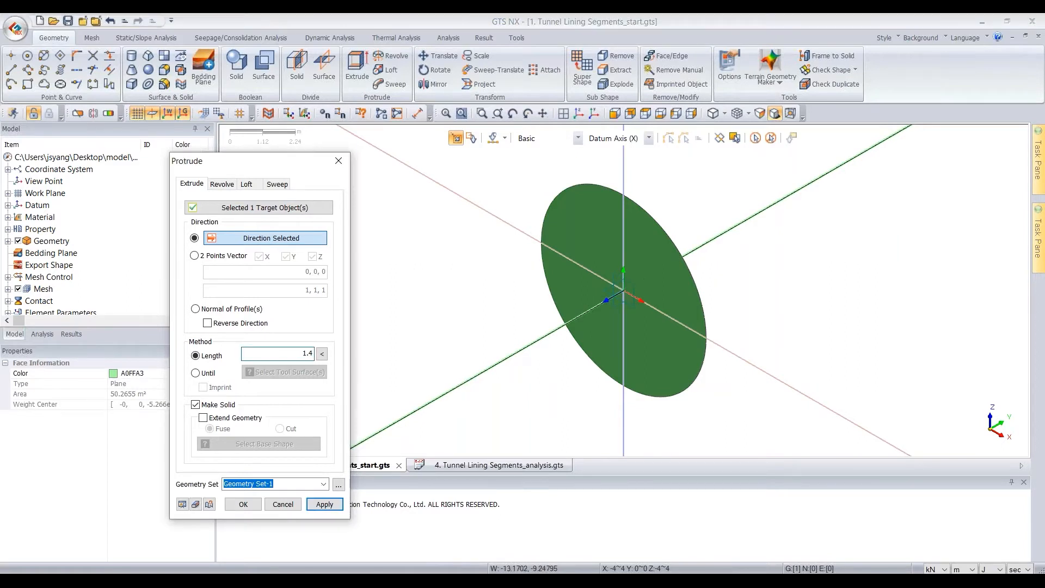
key(BackSpace)
text(5)
click(244, 506)
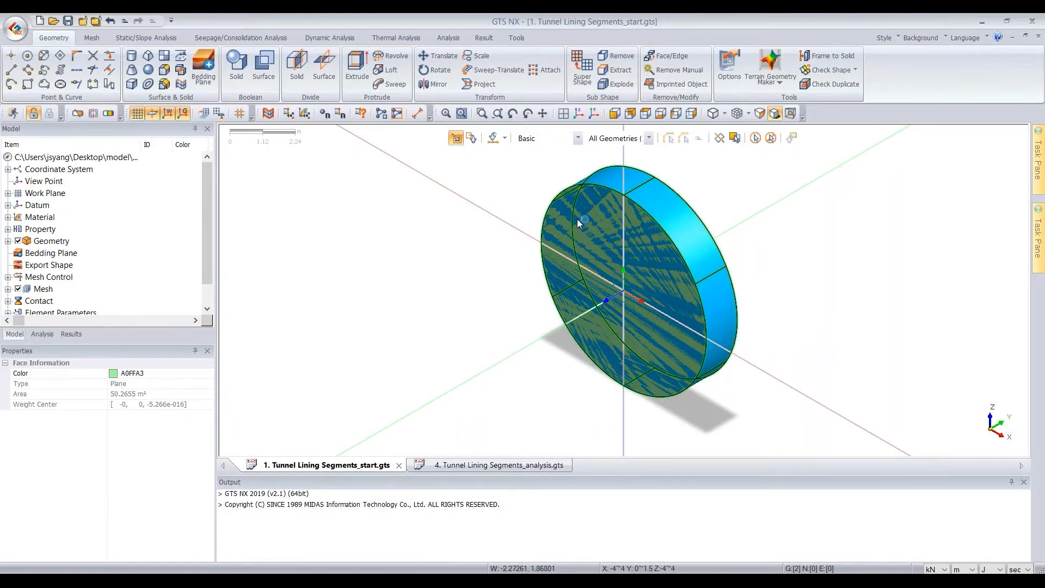
Step: Copy the extruded disc solid uniformly along the Y axis at a distance of 1.5 m, 9 times, using Translate
right_click(653, 204)
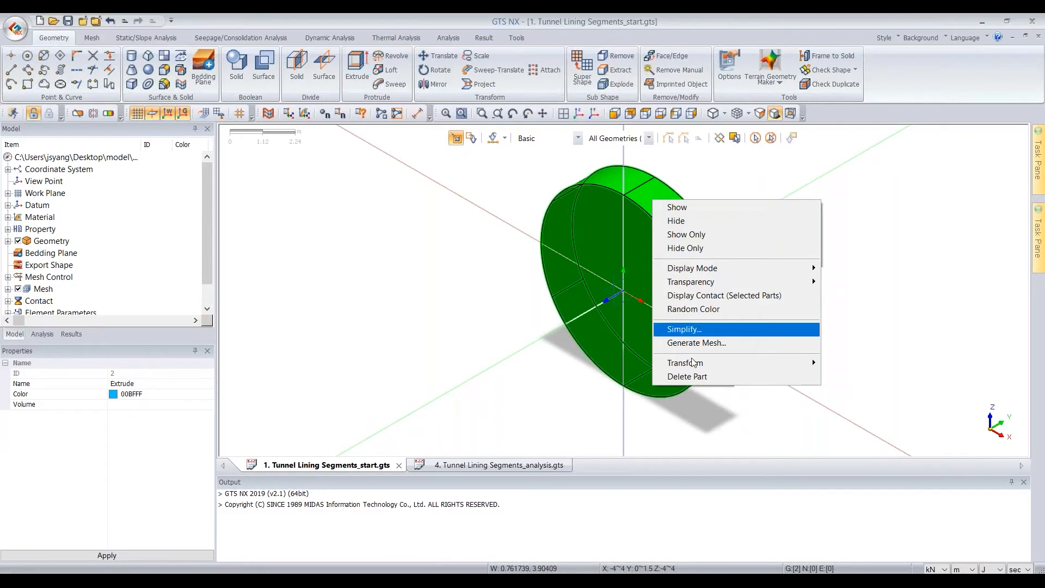
mouse_move(816, 363)
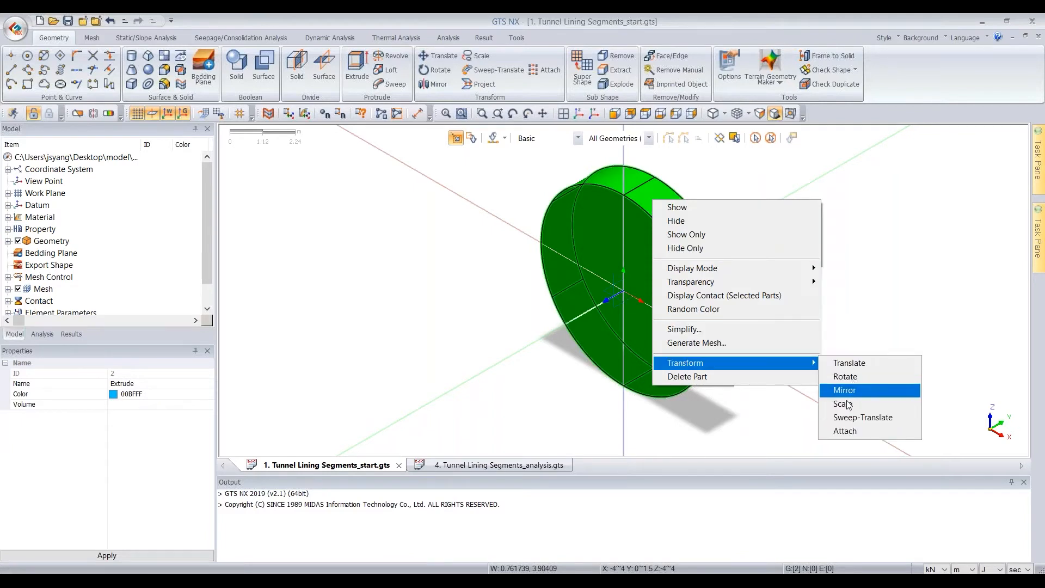
click(849, 363)
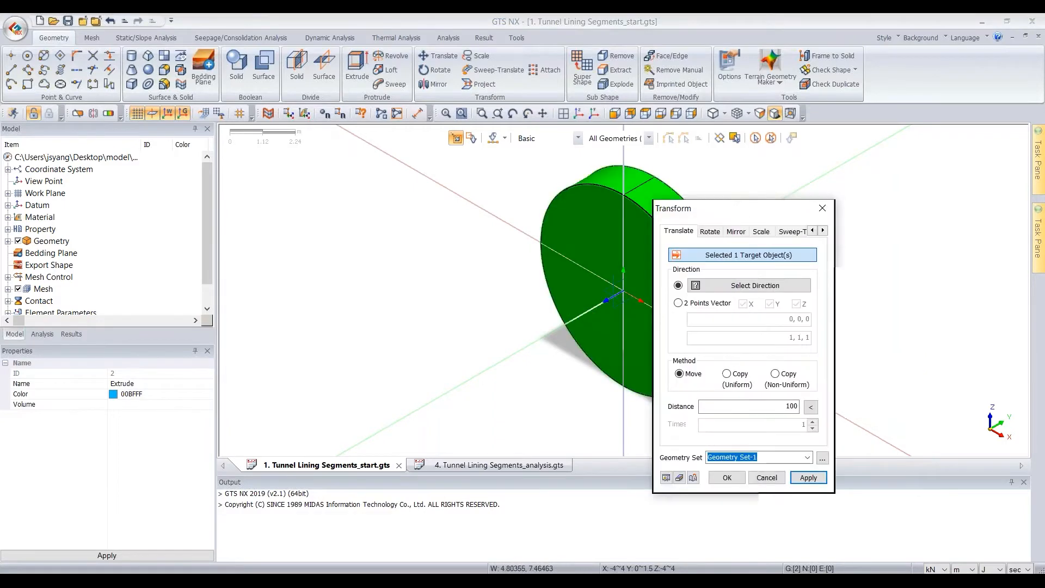
drag(742, 202, 309, 169)
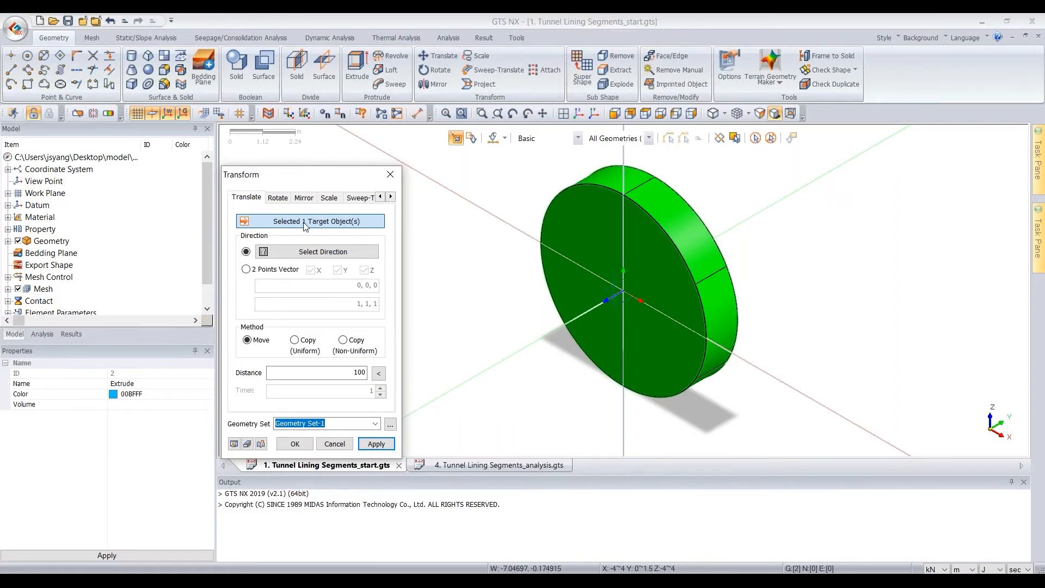
click(331, 252)
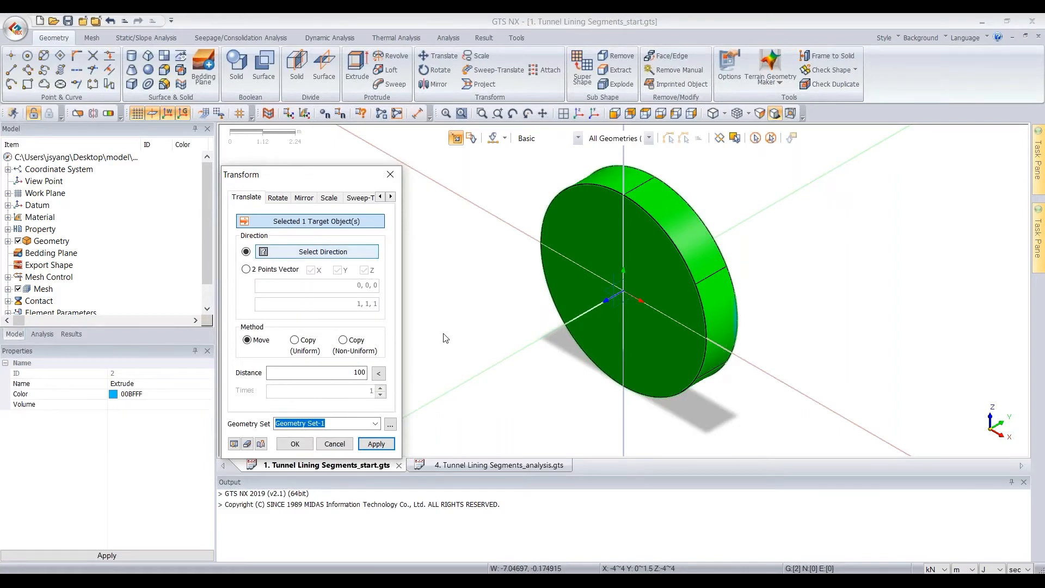
click(496, 364)
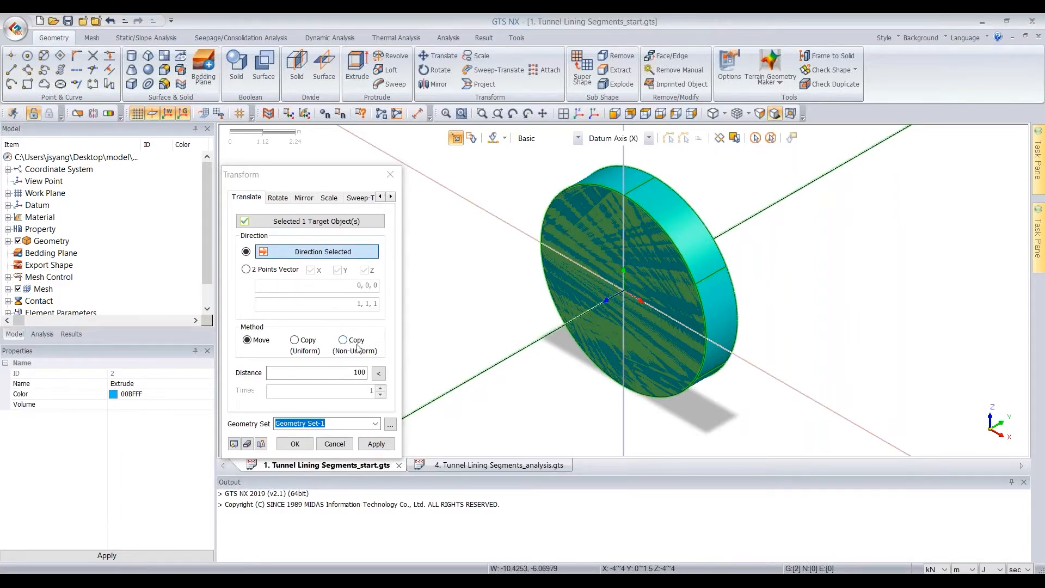
click(294, 340)
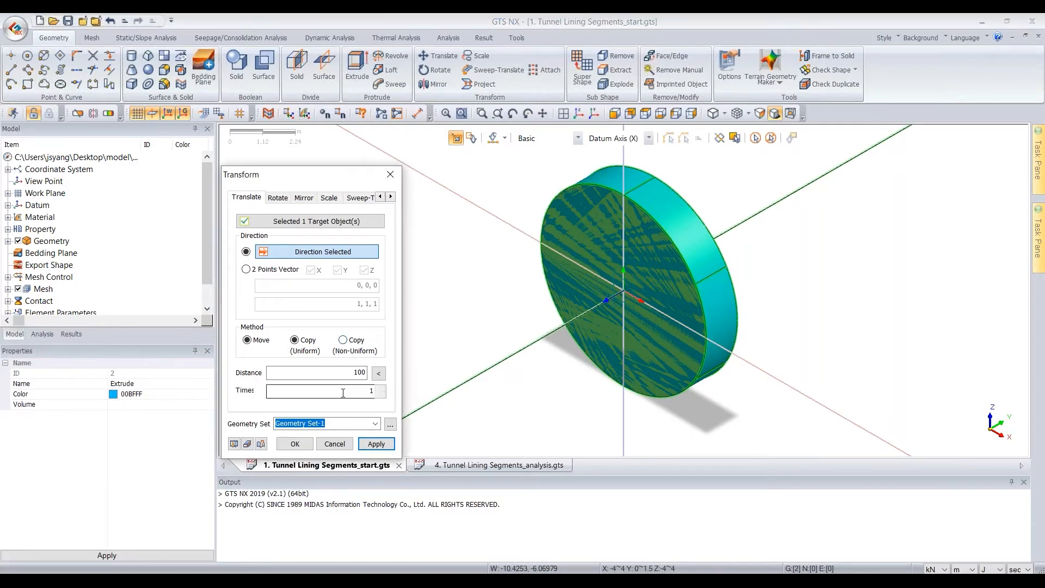
double_click(349, 372)
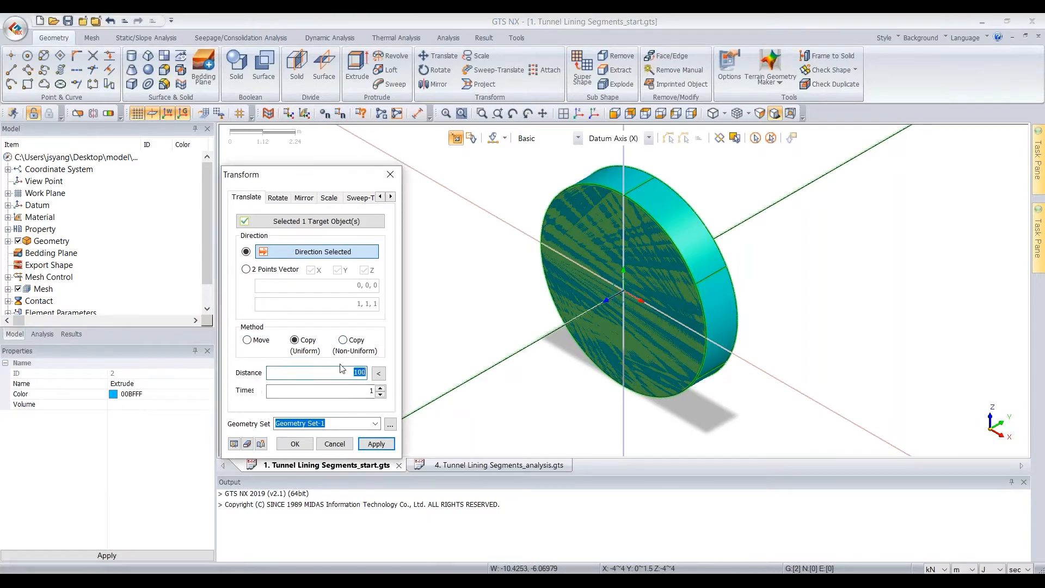
text(1.5)
key(Tab)
text(9)
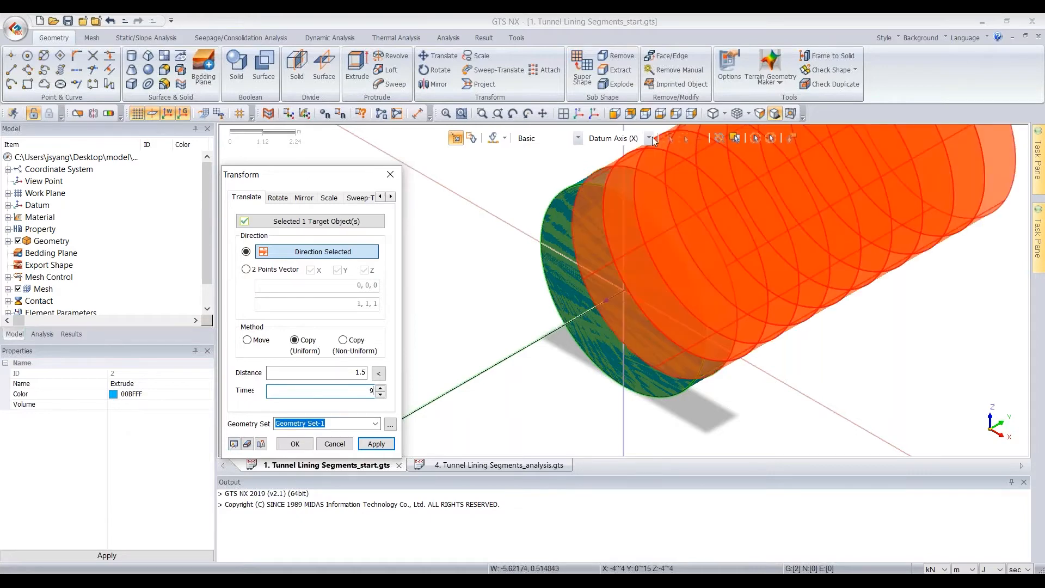
click(578, 113)
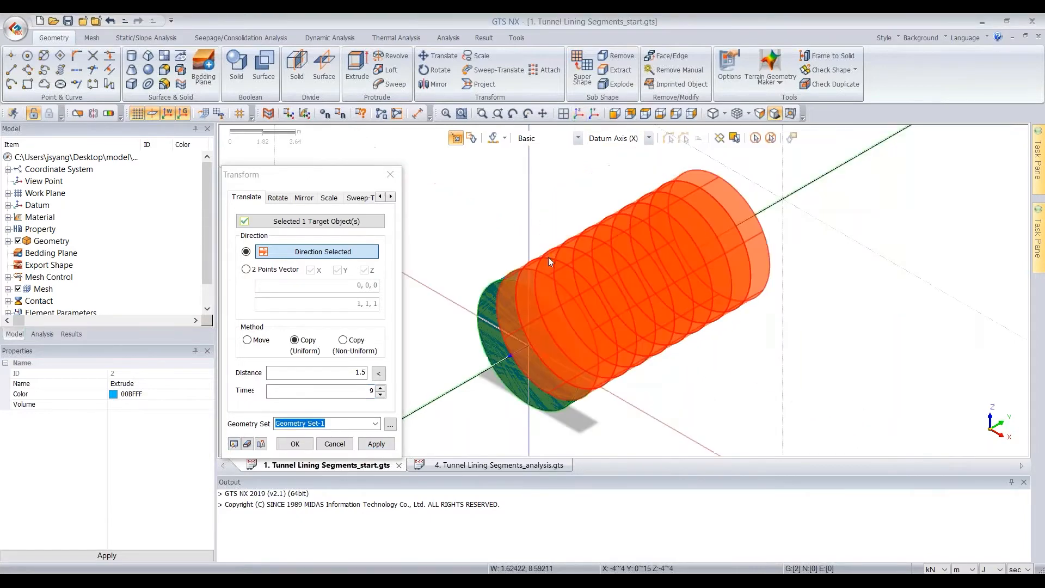
click(294, 444)
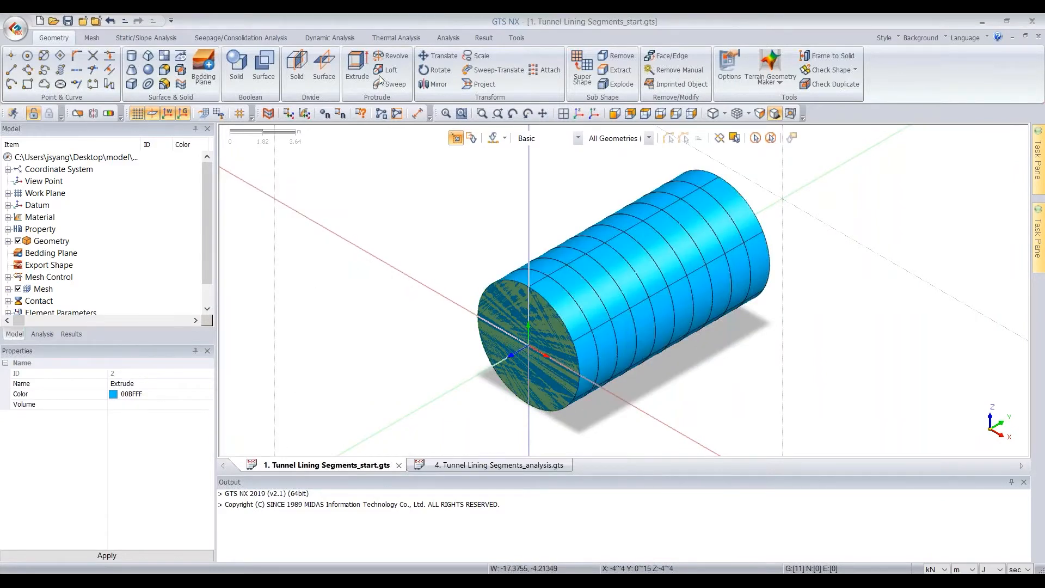
Step: Assign random colours to the geometry and hide the surface in Geometry Set-1
click(516, 38)
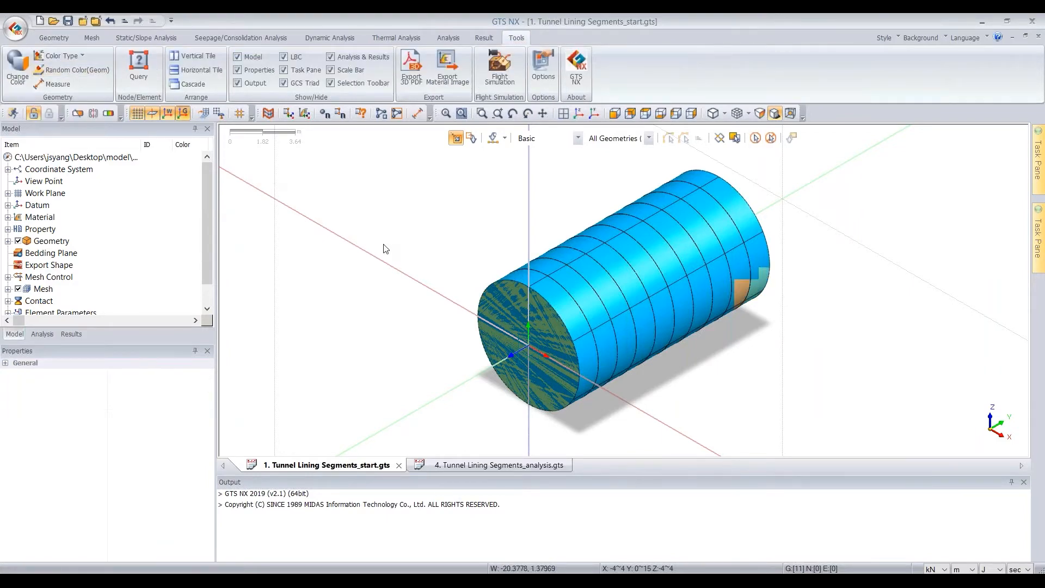
click(7, 241)
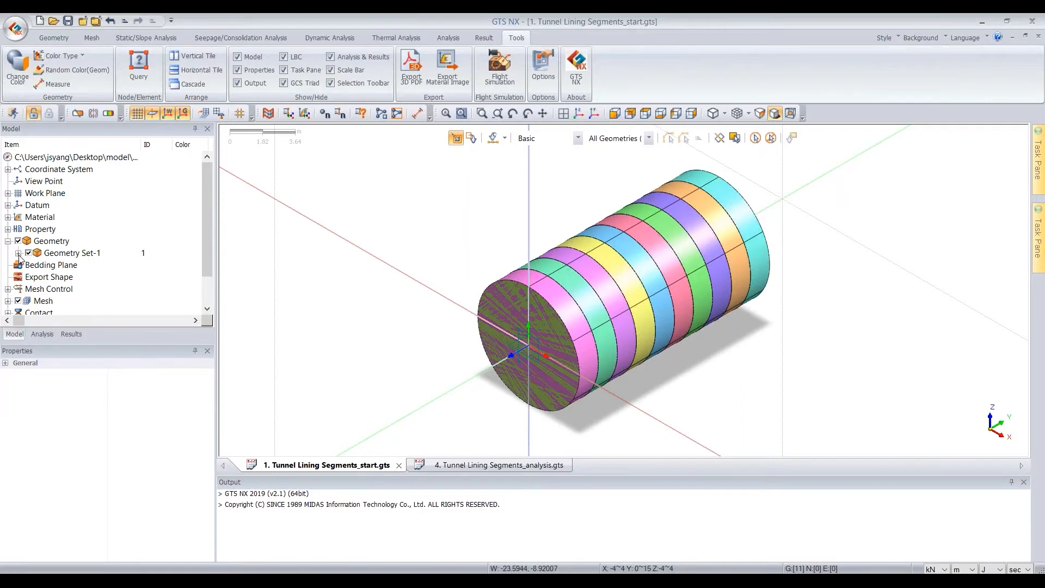
click(18, 253)
click(38, 265)
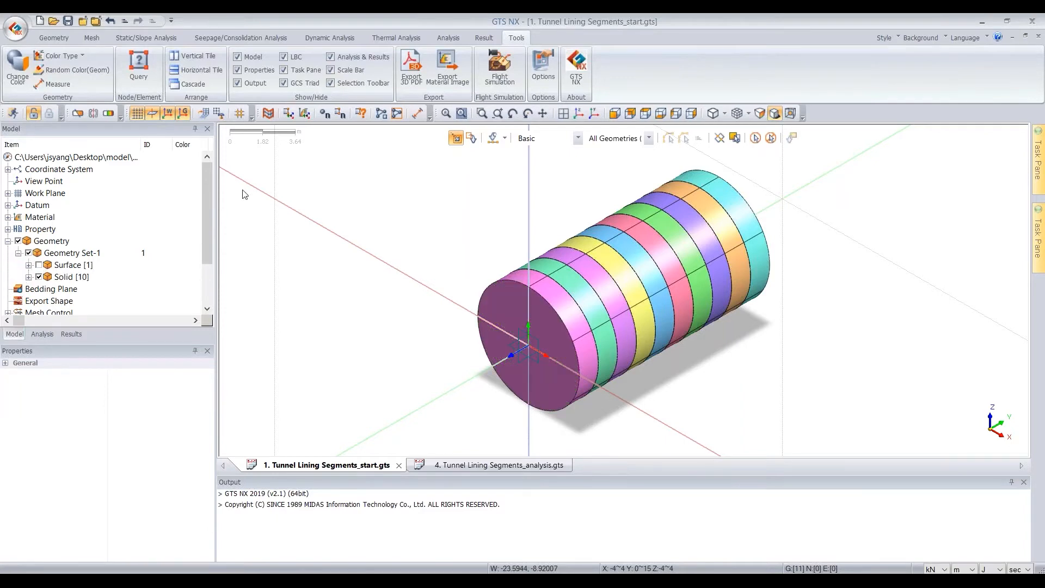
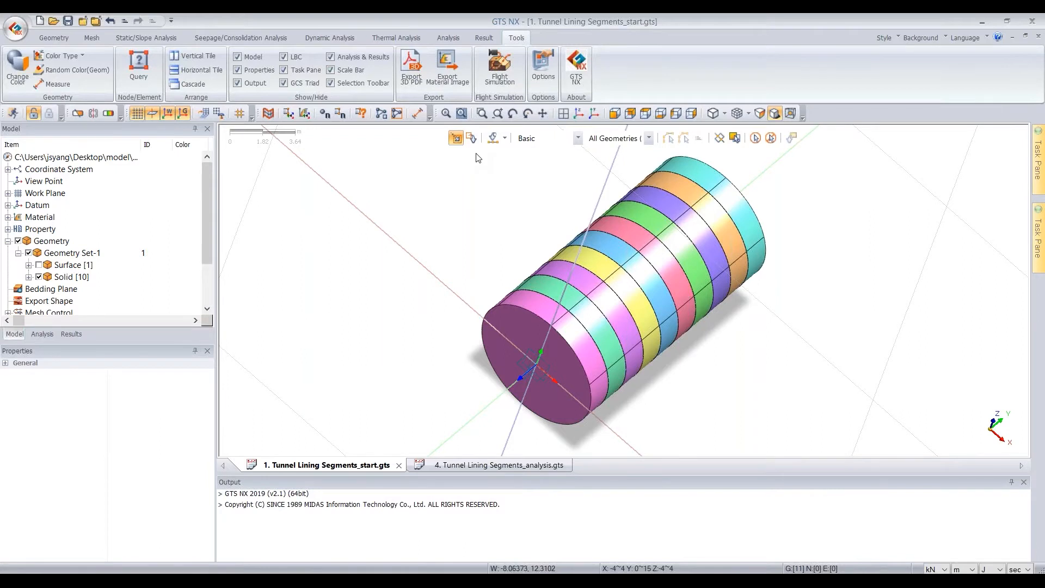
Step: Rotate the second, fourth, sixth, eighth and tenth tunnel slices 30° about the Y axis, moving the originals
click(50, 39)
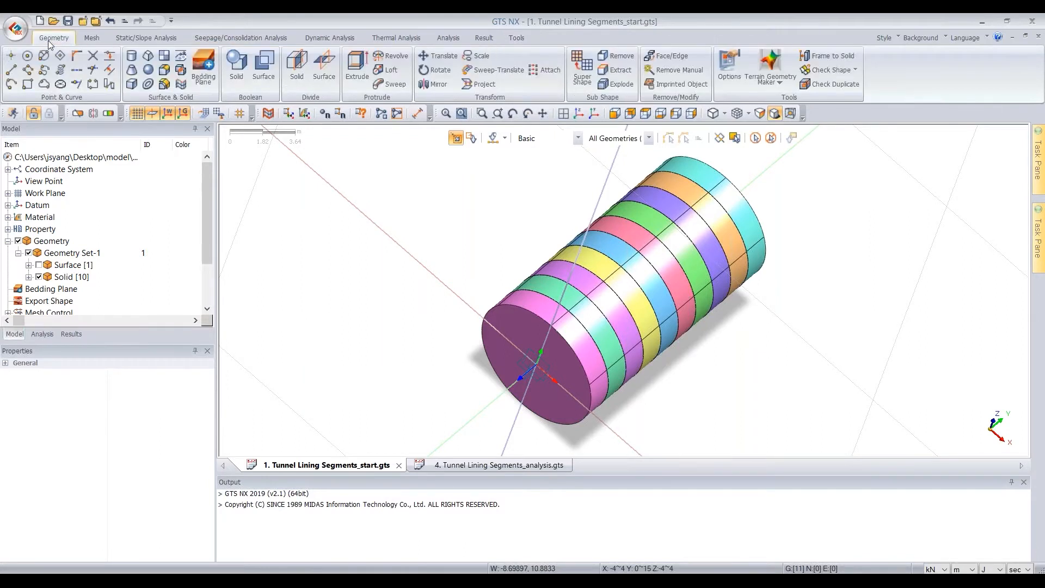
click(446, 76)
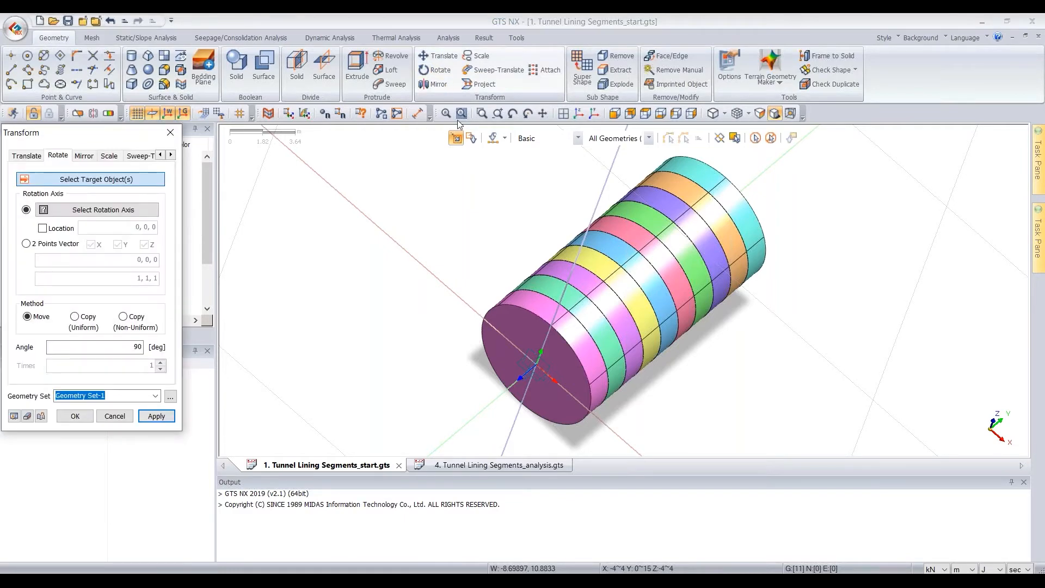
click(692, 116)
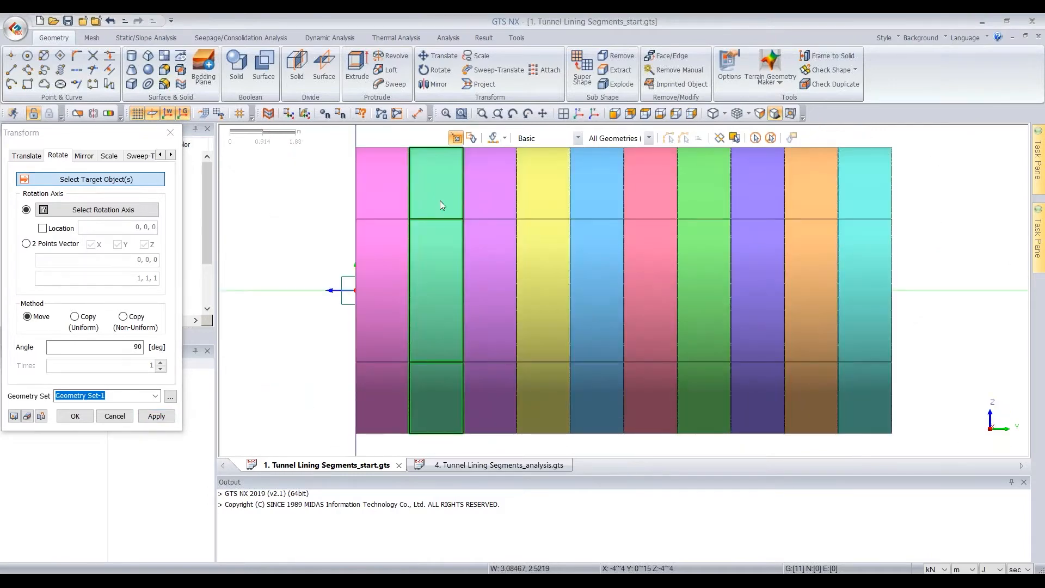
click(439, 205)
click(544, 188)
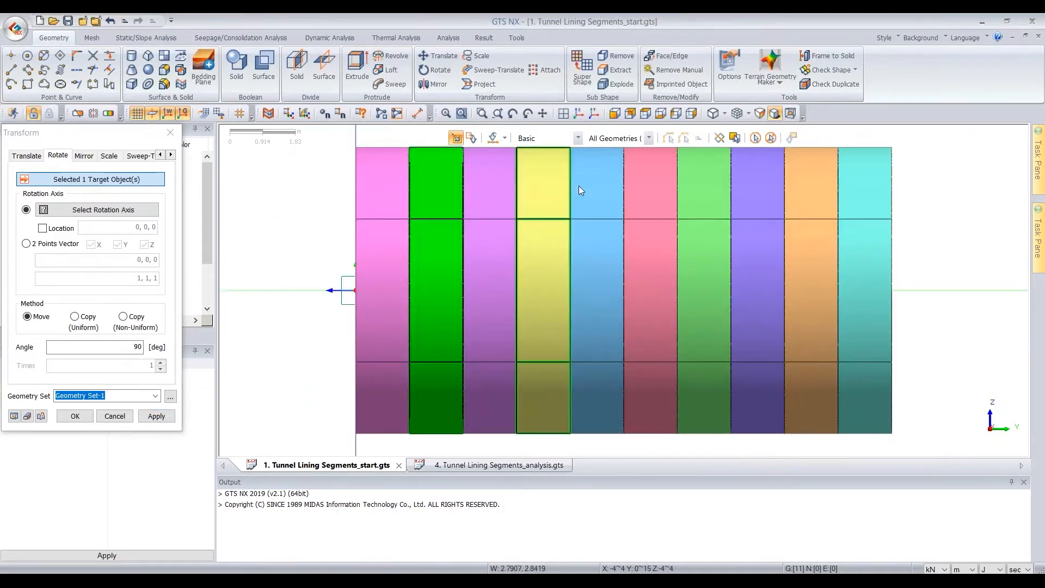
click(644, 187)
click(746, 185)
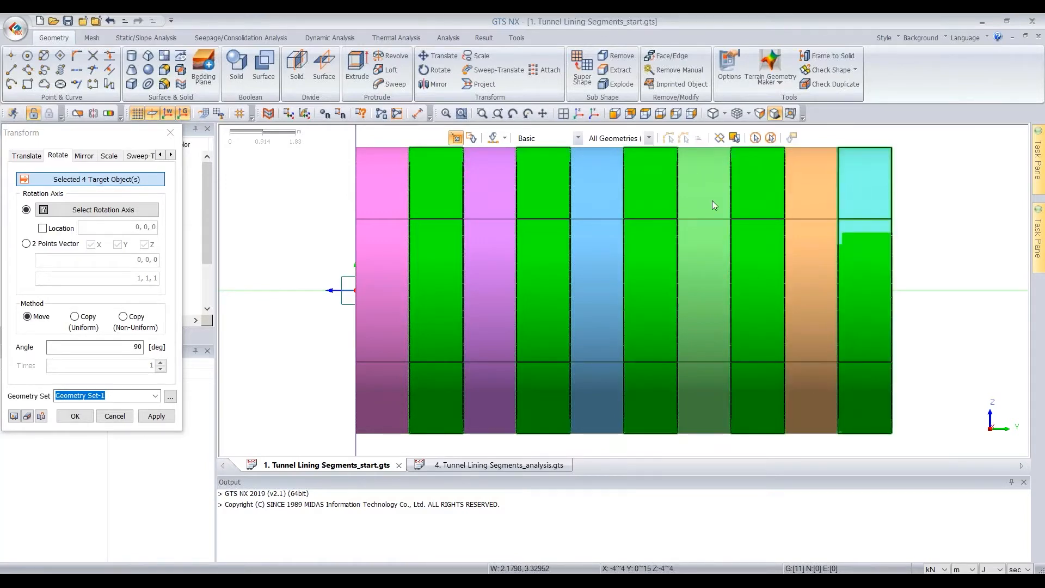
click(865, 272)
click(108, 212)
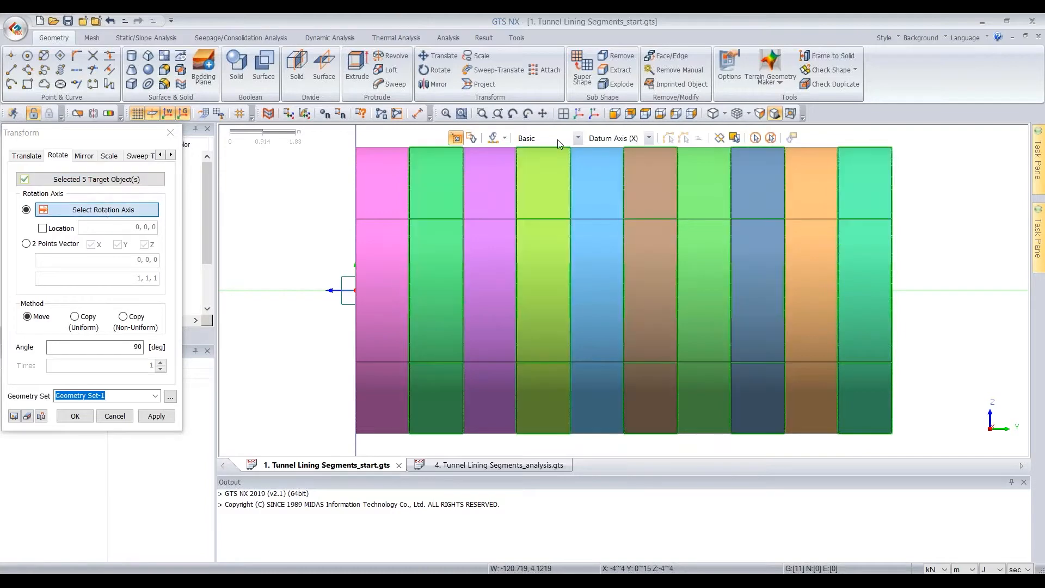
click(581, 115)
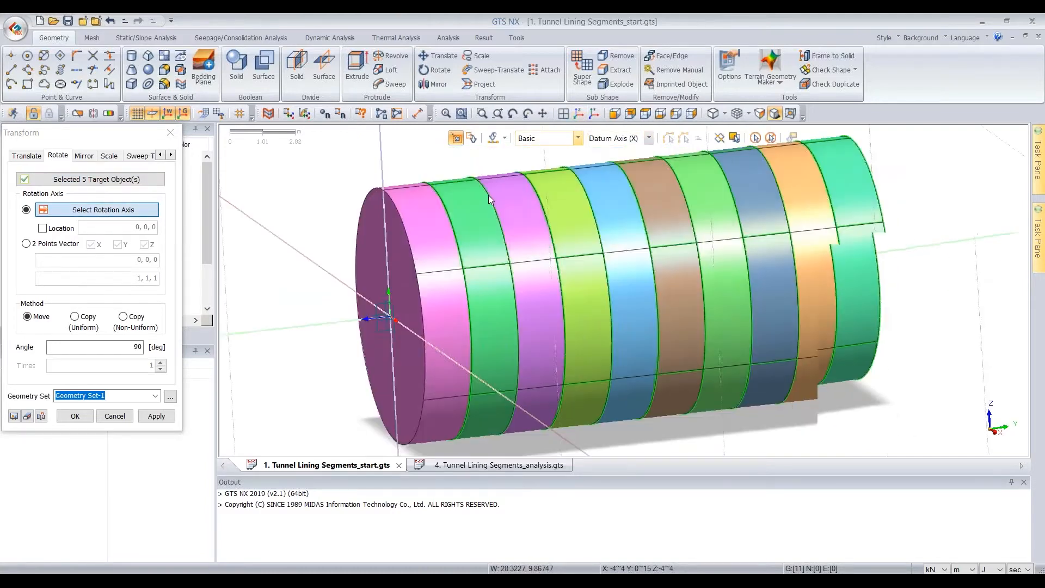
click(431, 401)
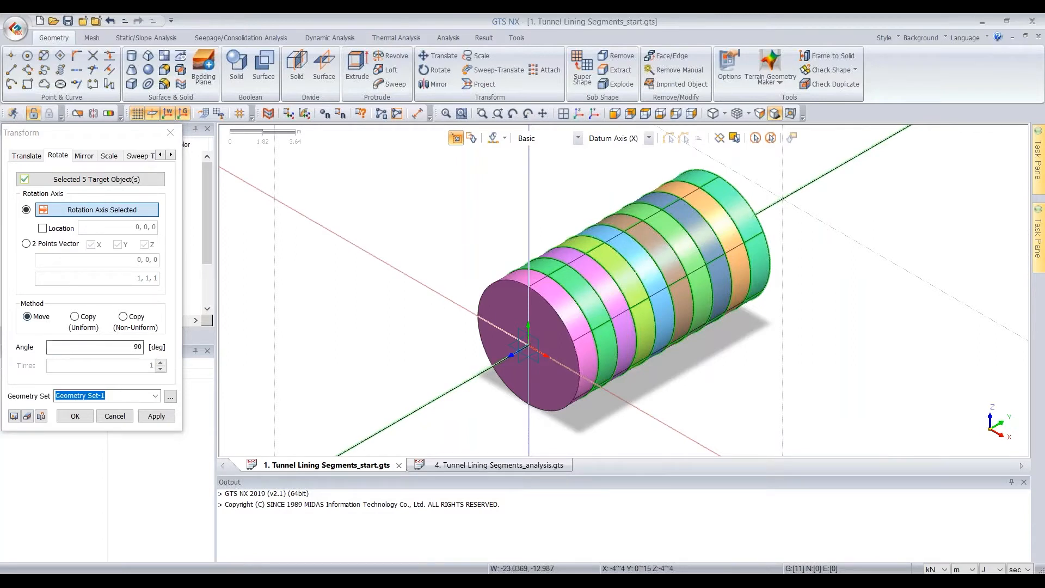
double_click(137, 347)
text(3)
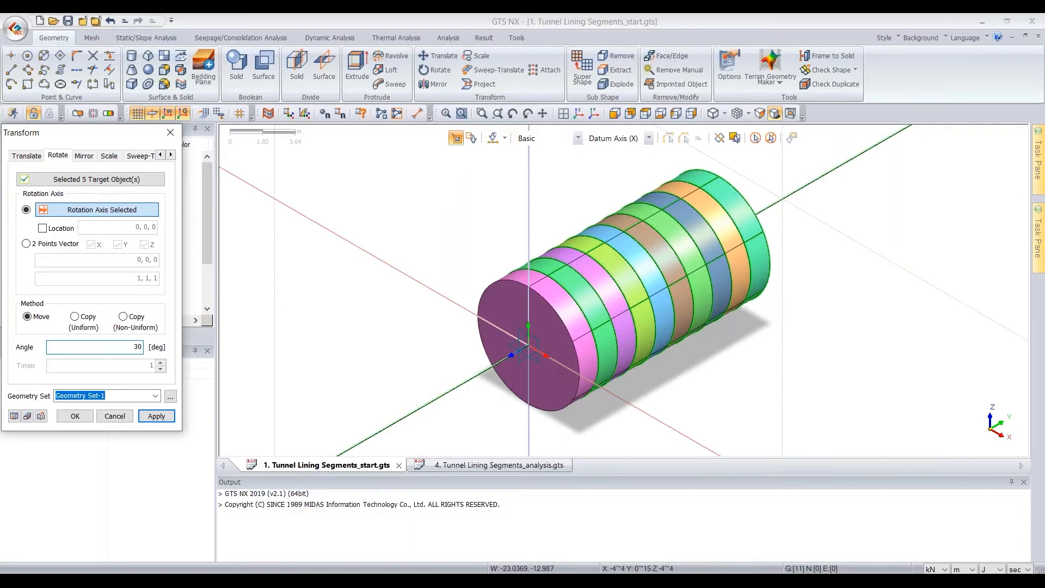
click(13, 416)
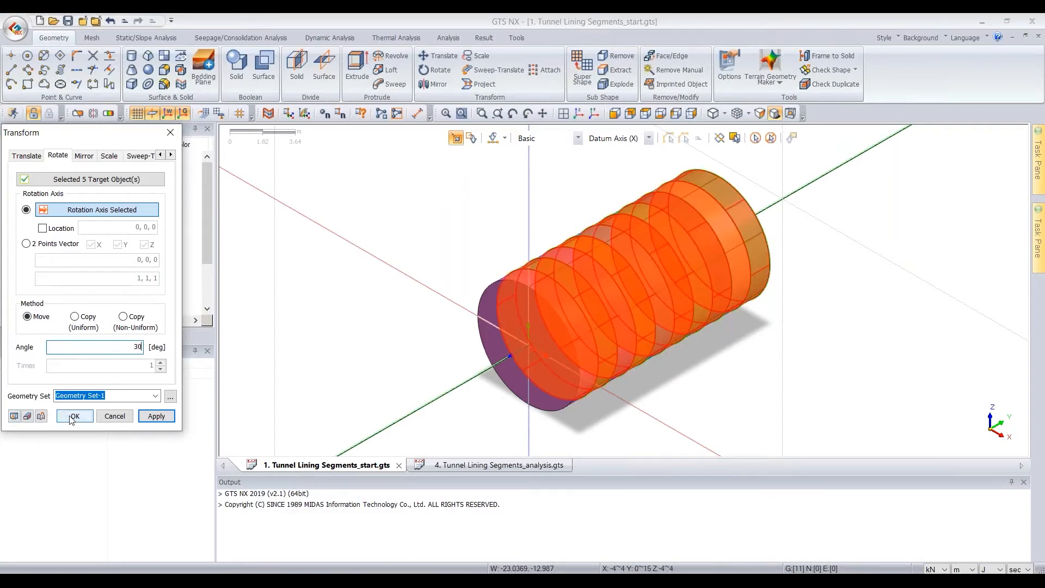
click(74, 417)
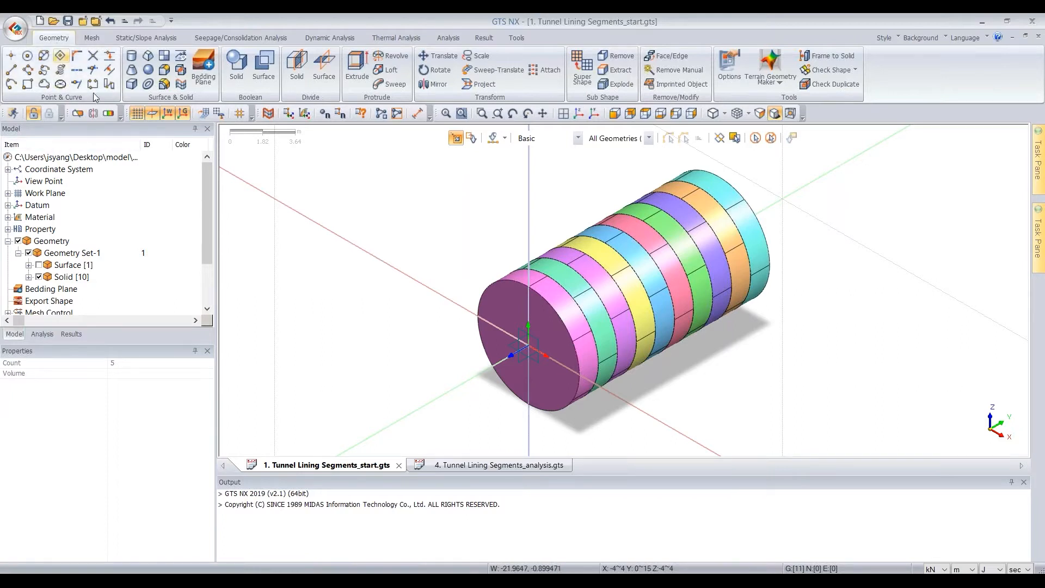
Step: Create a solid ground box with origin -20,0,-20, X width 40, Y width 15 and height 40
click(132, 85)
drag(115, 136, 190, 177)
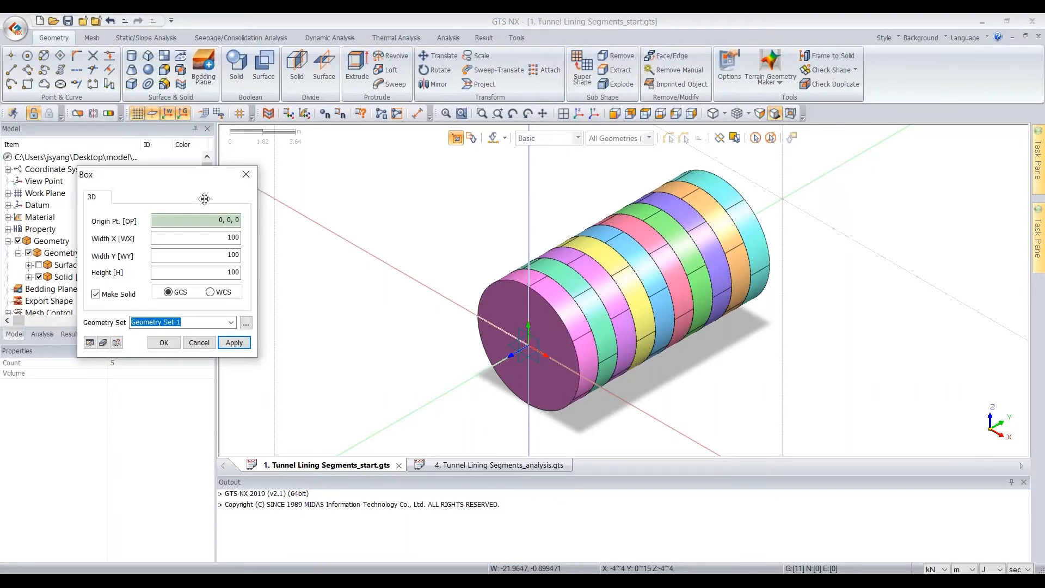
drag(237, 220, 207, 220)
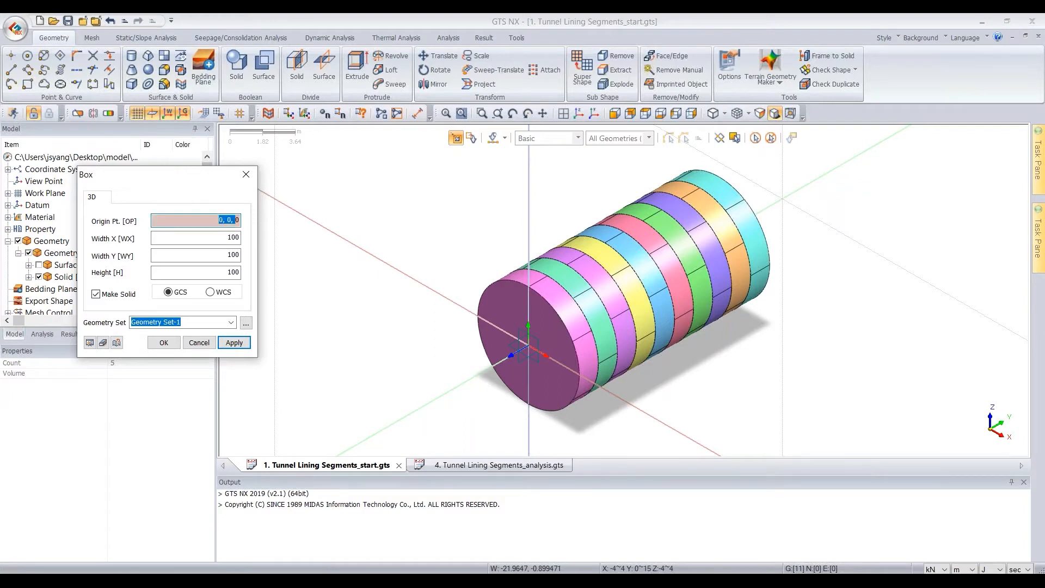
text(-20,0,-20)
key(Delete)
double_click(240, 237)
text(40)
key(Tab)
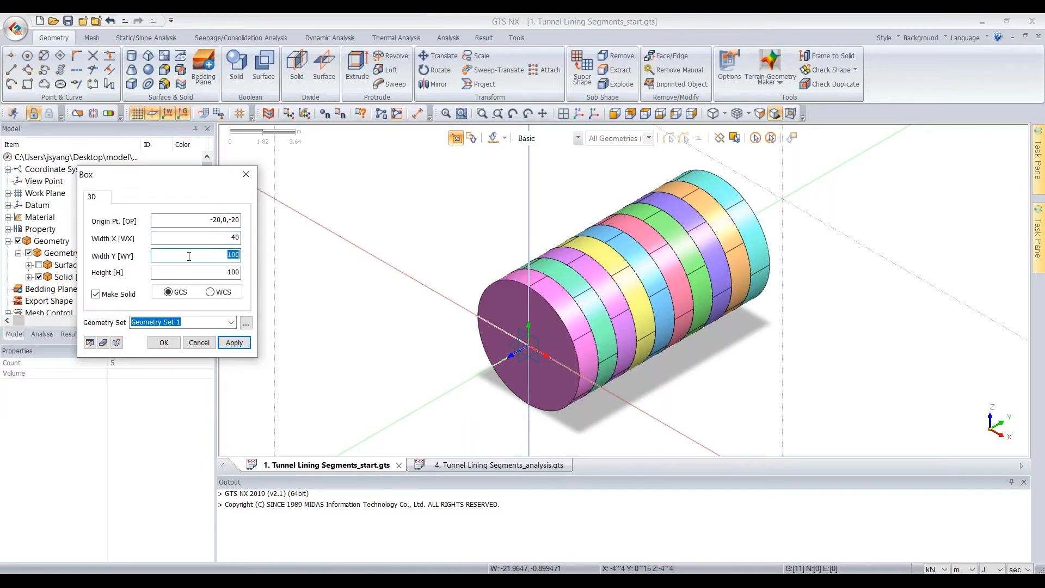
text(15)
double_click(233, 272)
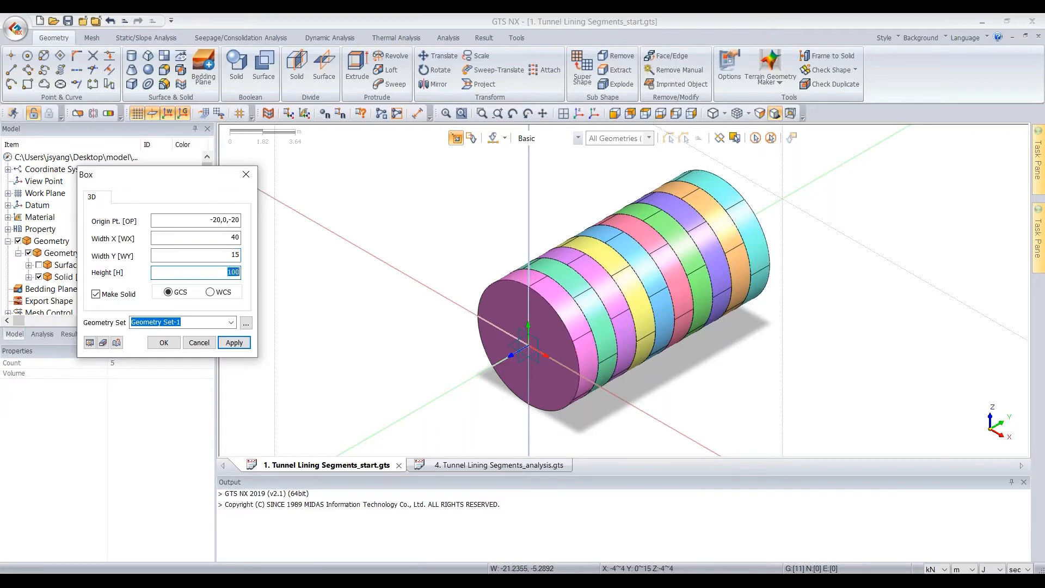
text(40)
click(90, 345)
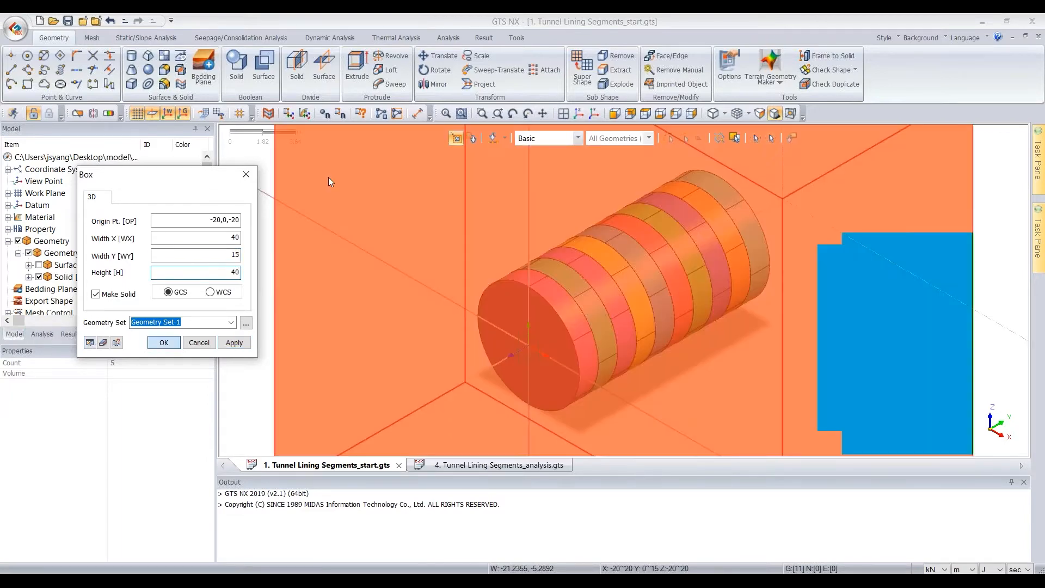
key(Return)
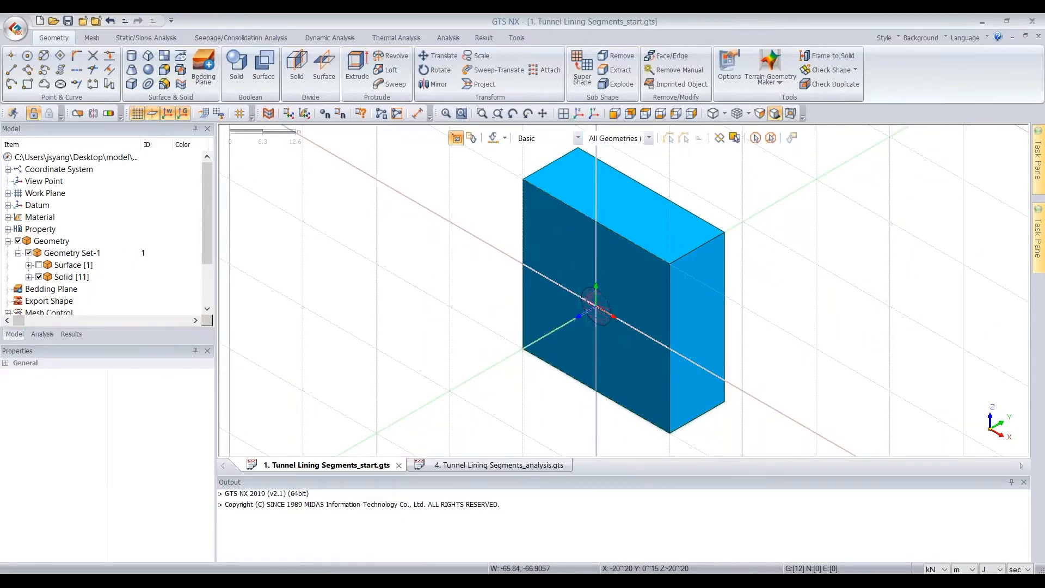
Step: Switch to the Construction of Segmental Tunnel Lining presentation in PowerPoint and read the Auto Connect and Check Duplicate procedure on slide 11
click(321, 580)
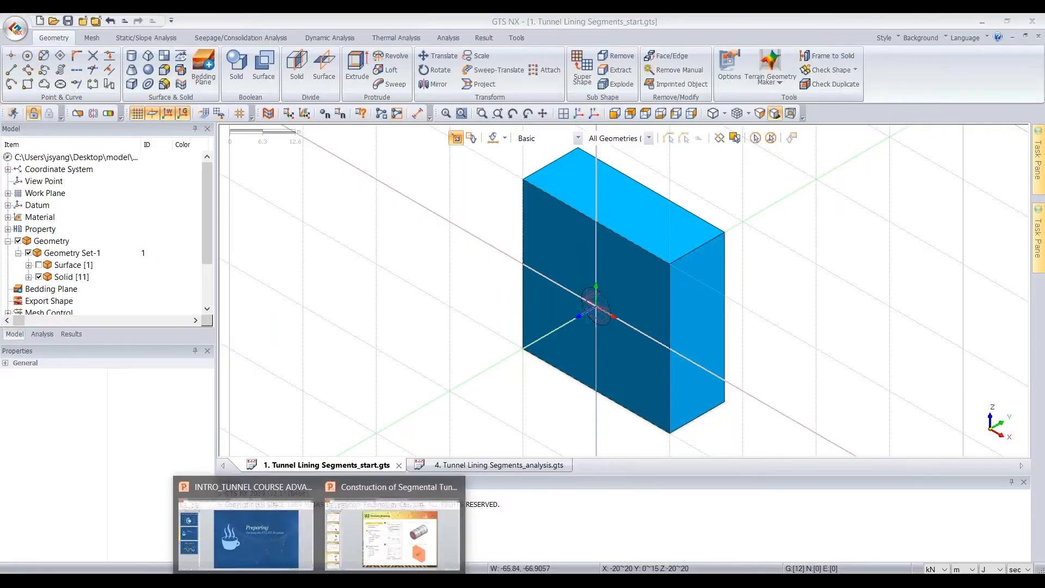
click(390, 530)
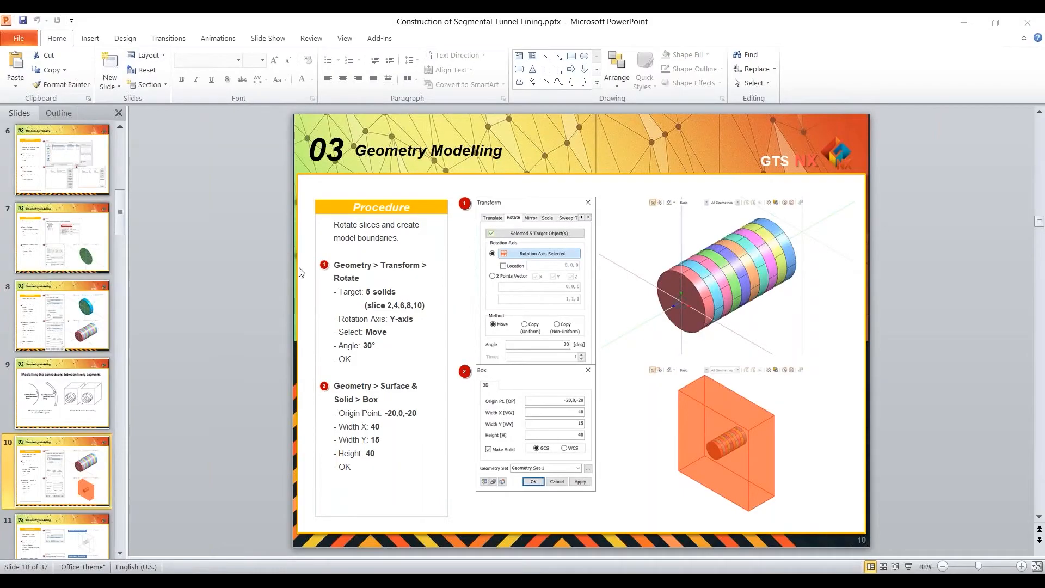
click(76, 555)
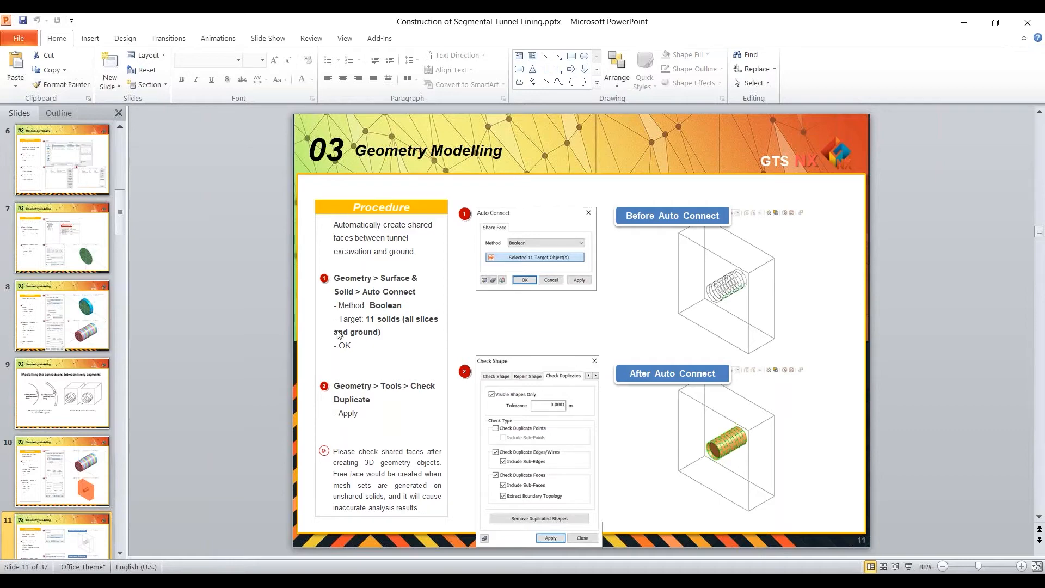
Step: Switch to GTS NX and isolate the ground box to inspect its interior before connection, restoring all solids to view
key(alt+Tab)
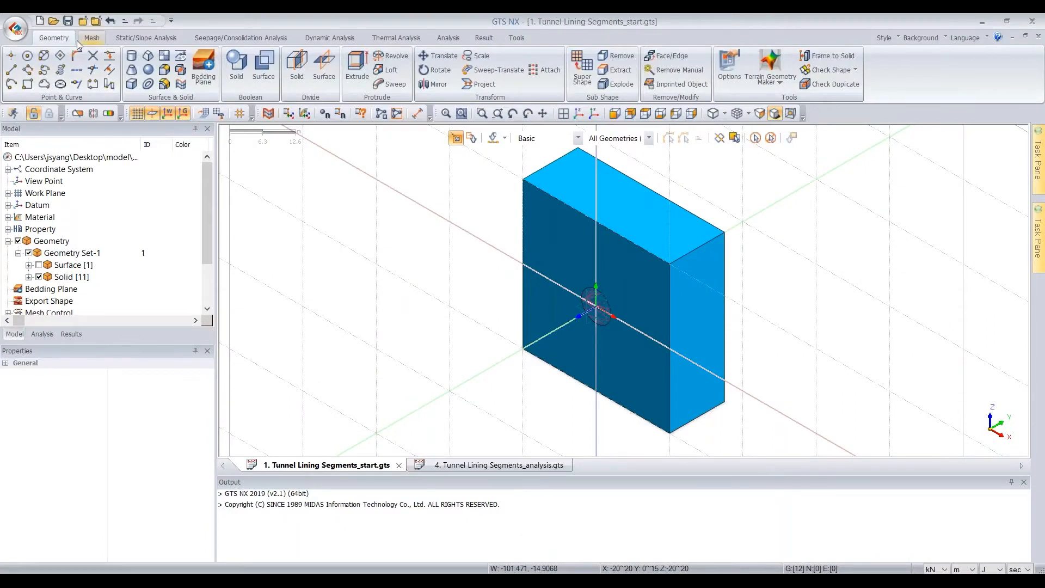
click(29, 277)
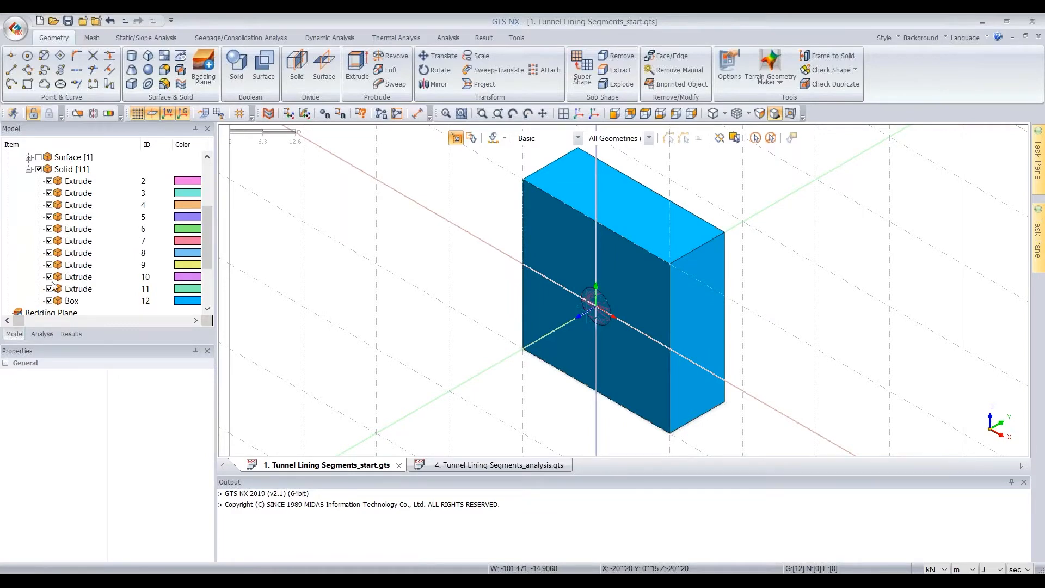
click(38, 169)
click(49, 300)
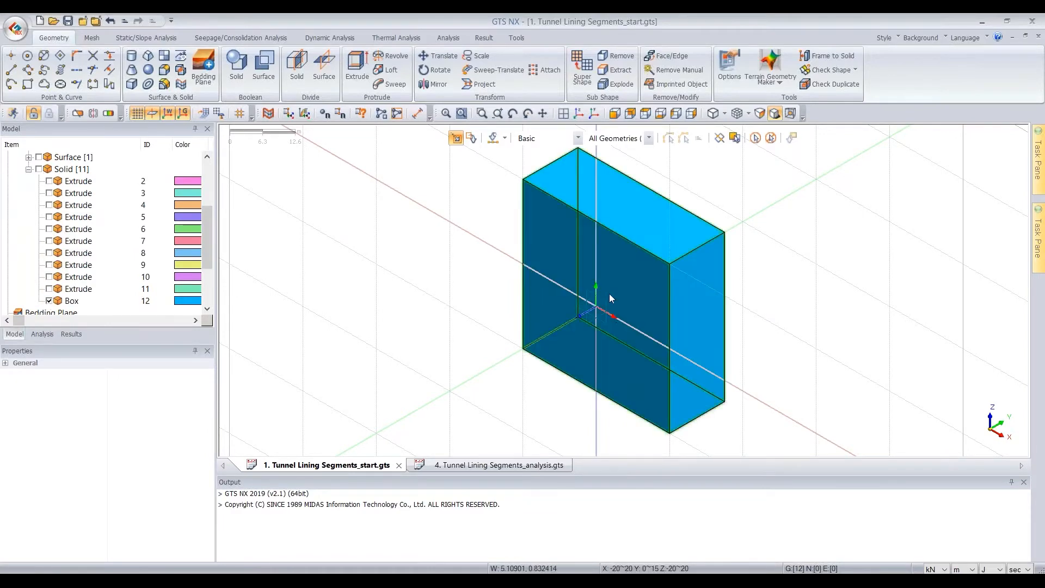
scroll(620, 301, up, 2)
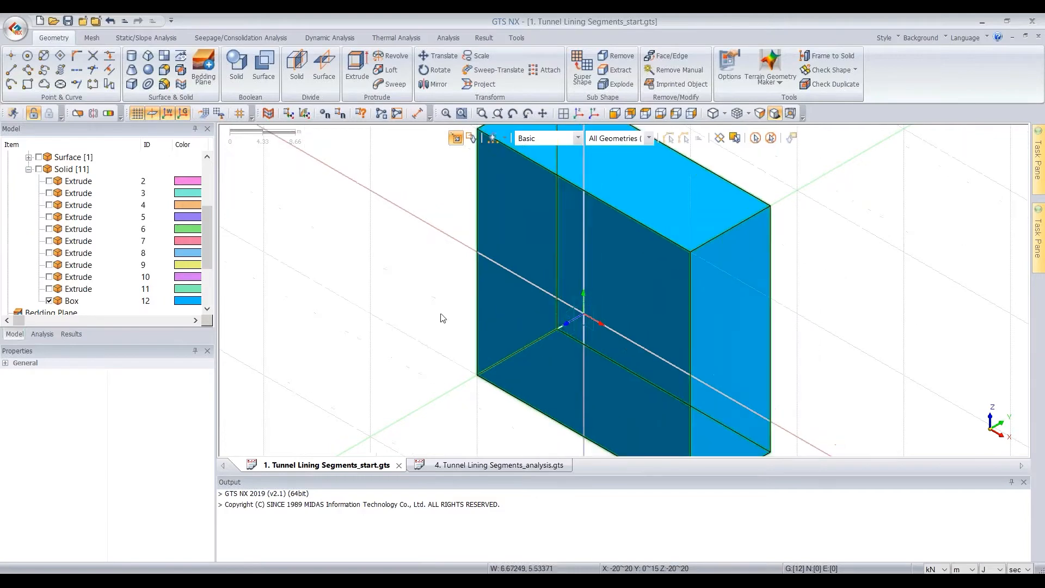
click(39, 170)
scroll(430, 274, down, 2)
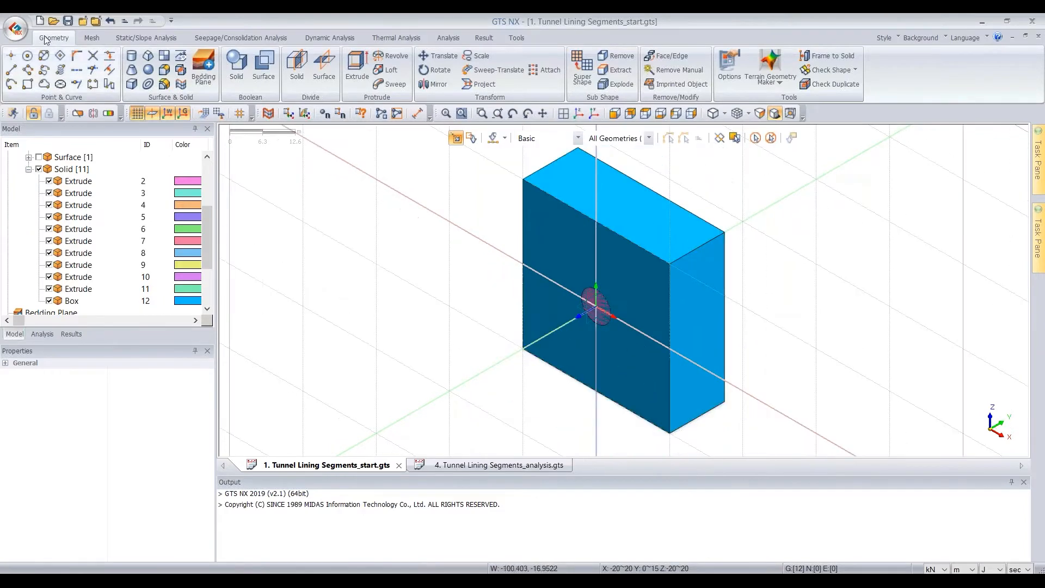
Step: Auto Connect all 11 solids, the tunnel slices and the ground box, using the Boolean method to create shared faces
click(181, 71)
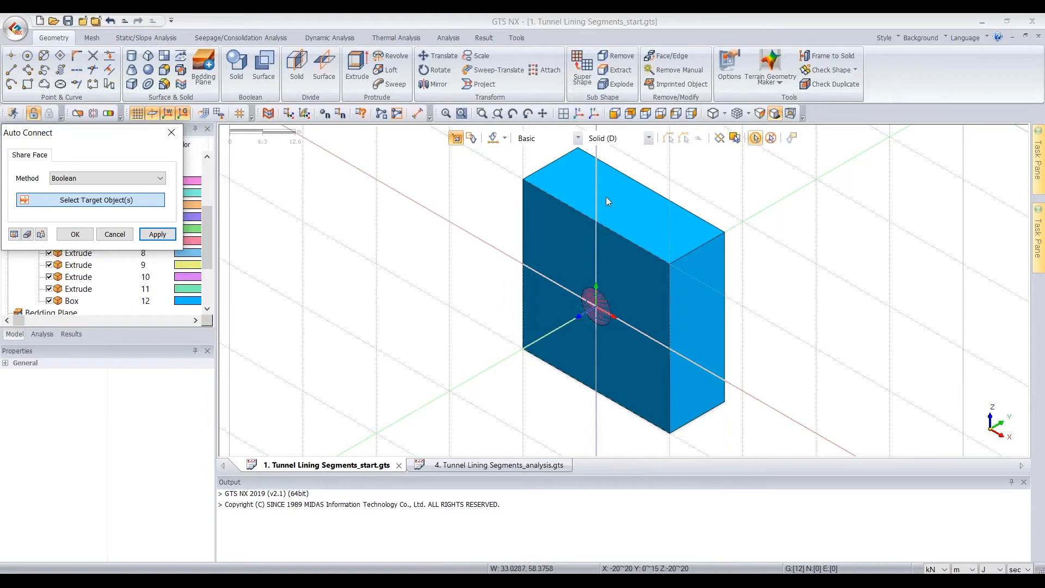
key(ctrl+a)
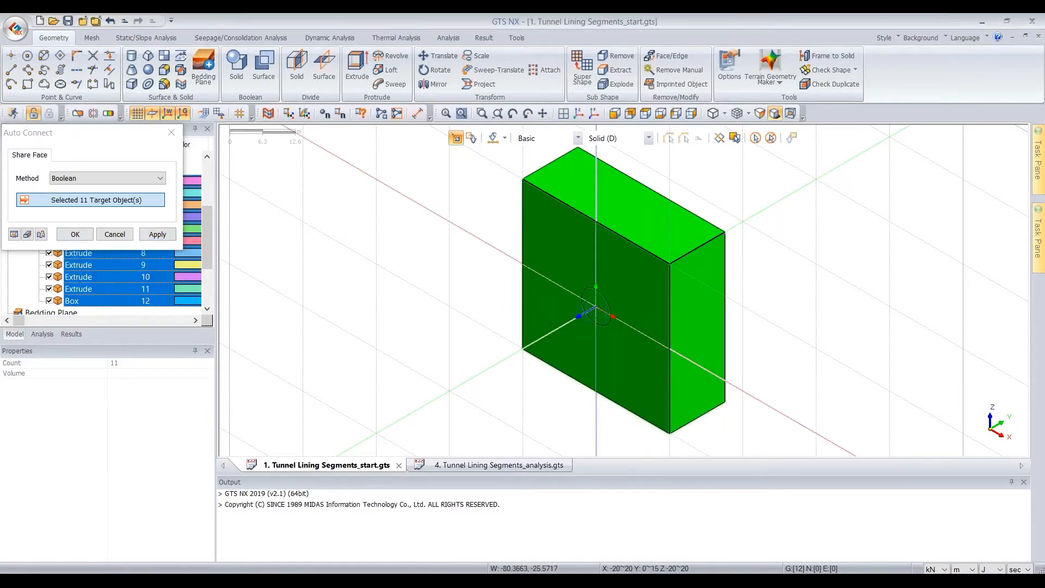
click(75, 234)
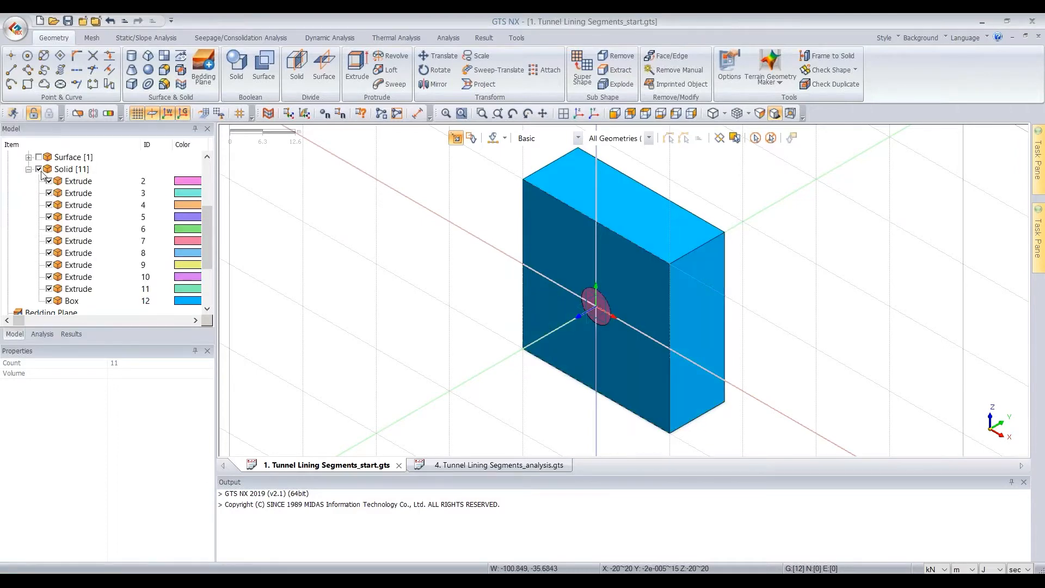
Step: Isolate the ground box and examine the tunnel opening and imprinted slice faces inside it
click(38, 169)
click(49, 301)
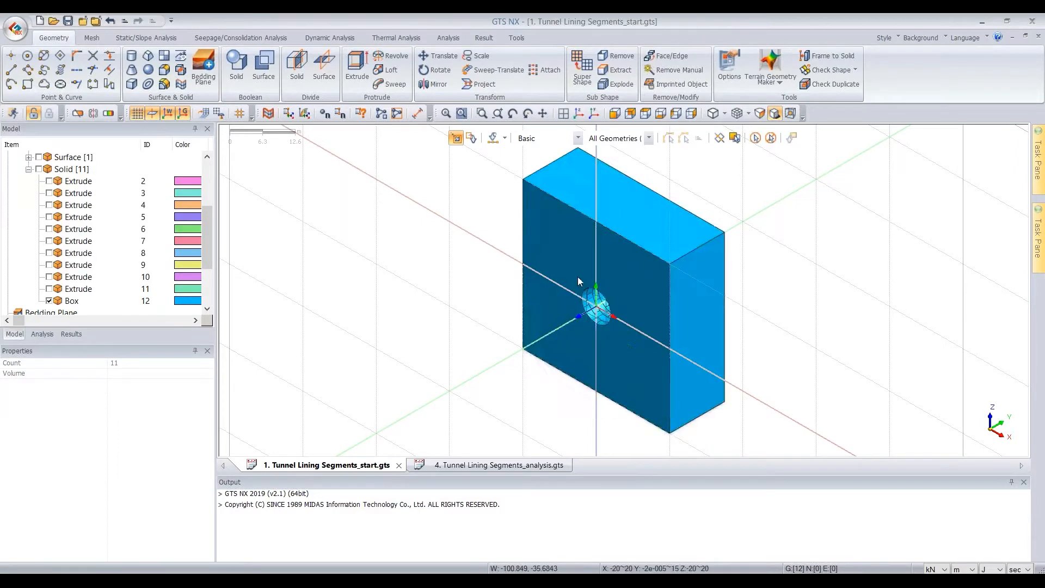
middle_drag(625, 265, 563, 325)
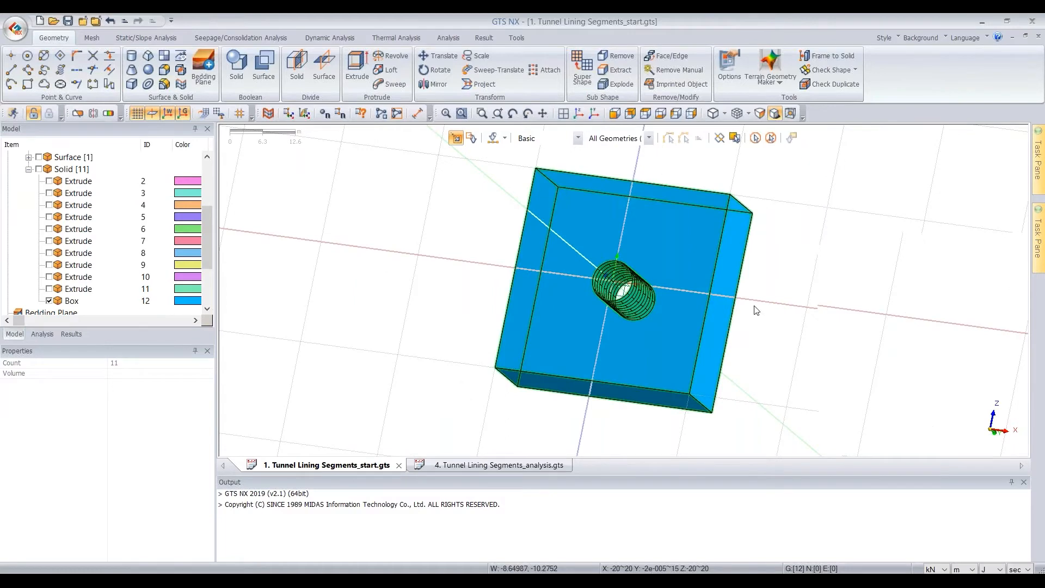
scroll(626, 295, up, 4)
middle_drag(626, 295, 673, 228)
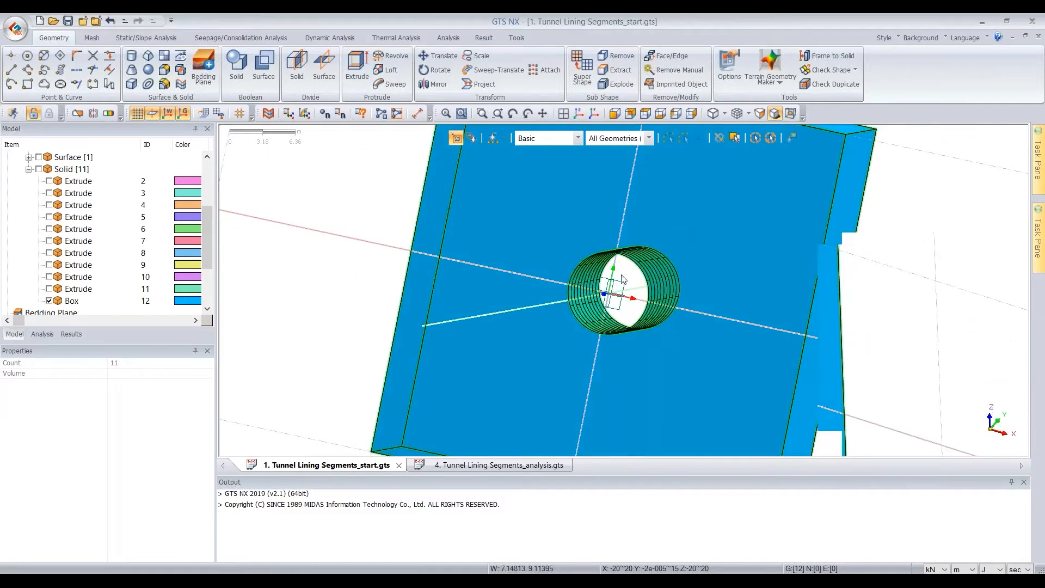
middle_drag(623, 279, 601, 311)
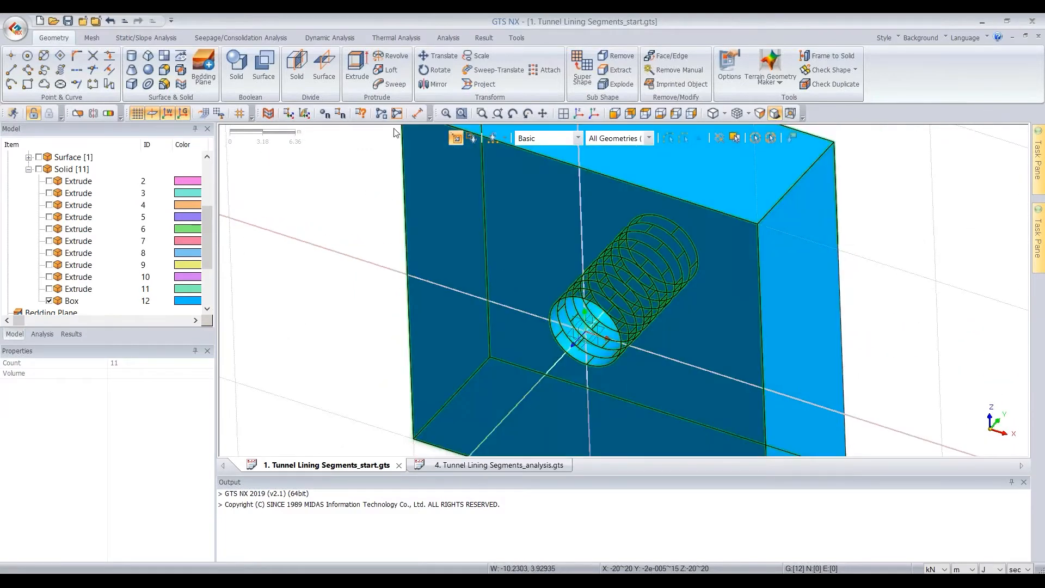
click(579, 114)
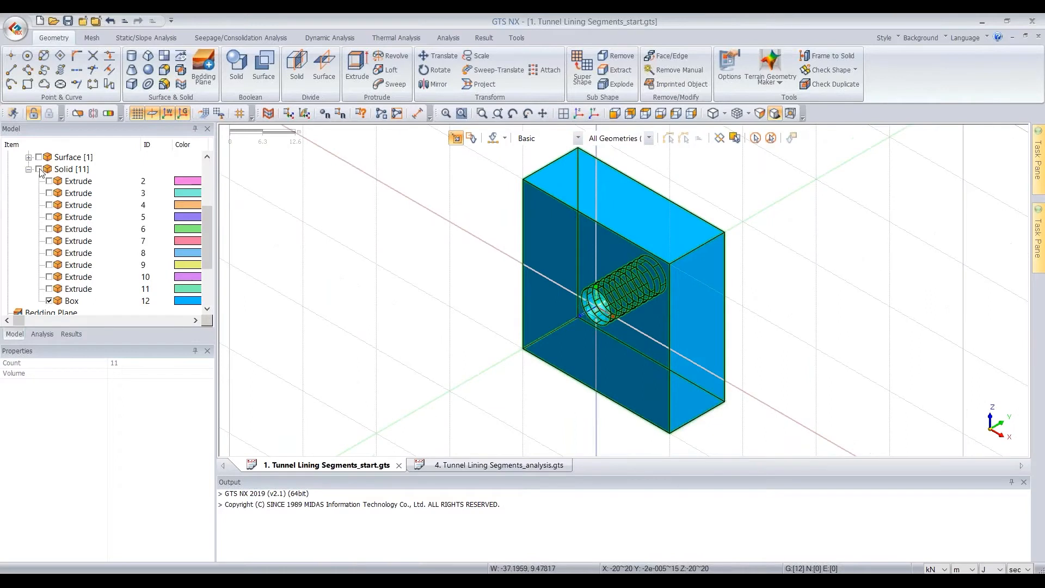
Step: Show all solids and check visible shapes for duplicate edges and faces with a 0.0001 m tolerance, examining the tunnel interface
click(39, 169)
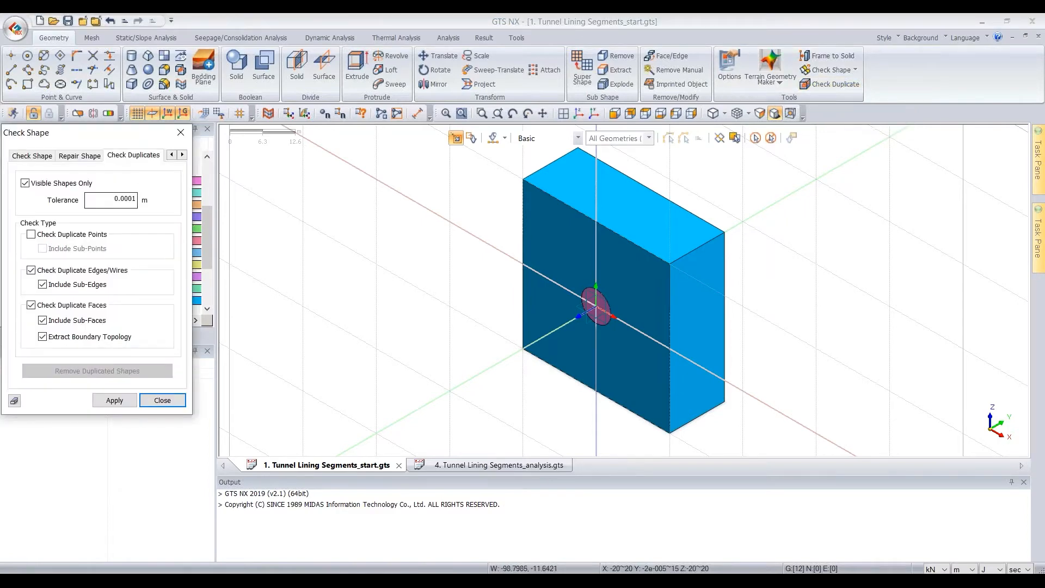
click(110, 402)
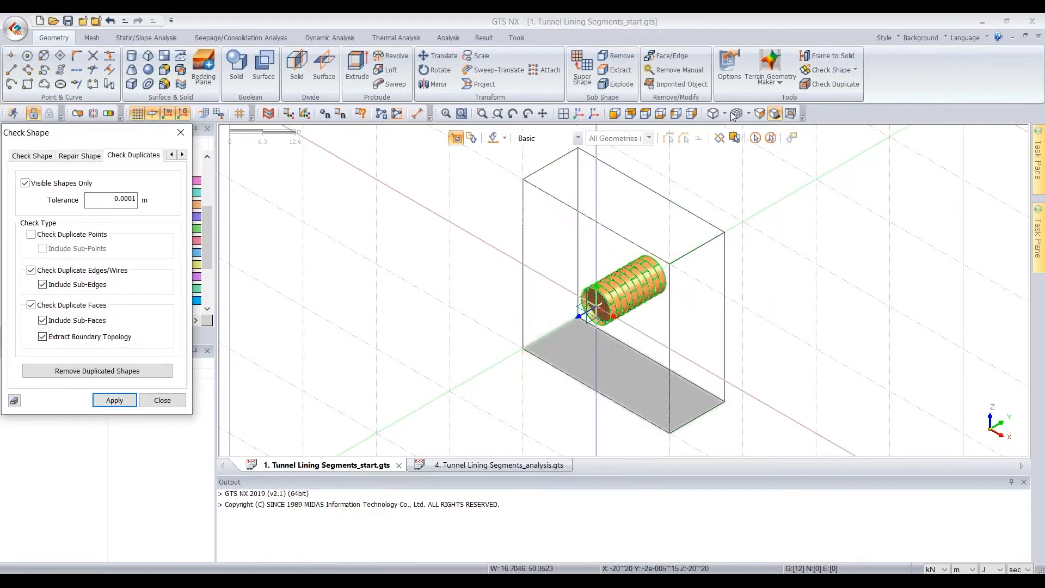
click(774, 116)
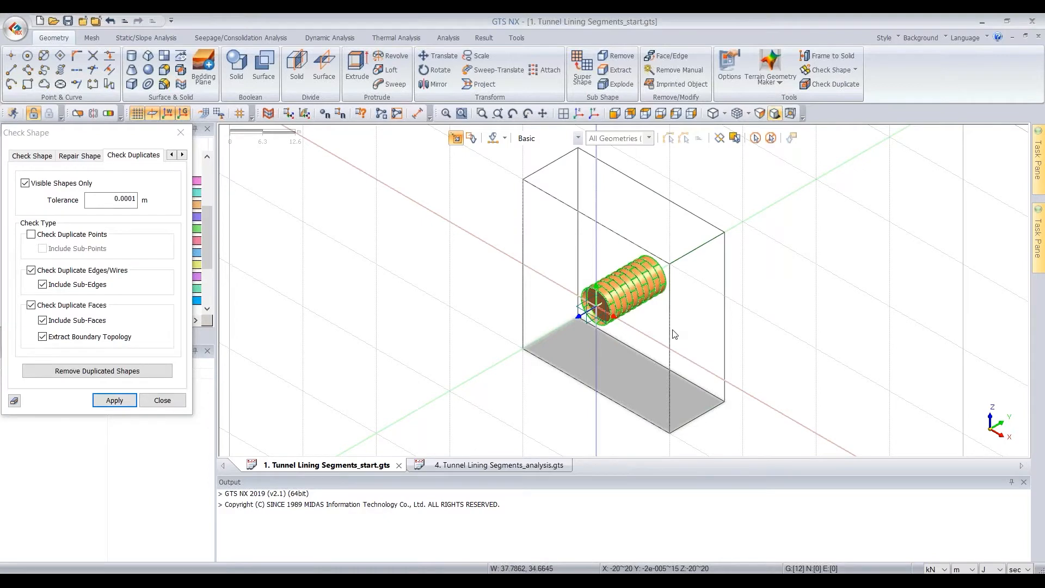
scroll(436, 316, up, 2)
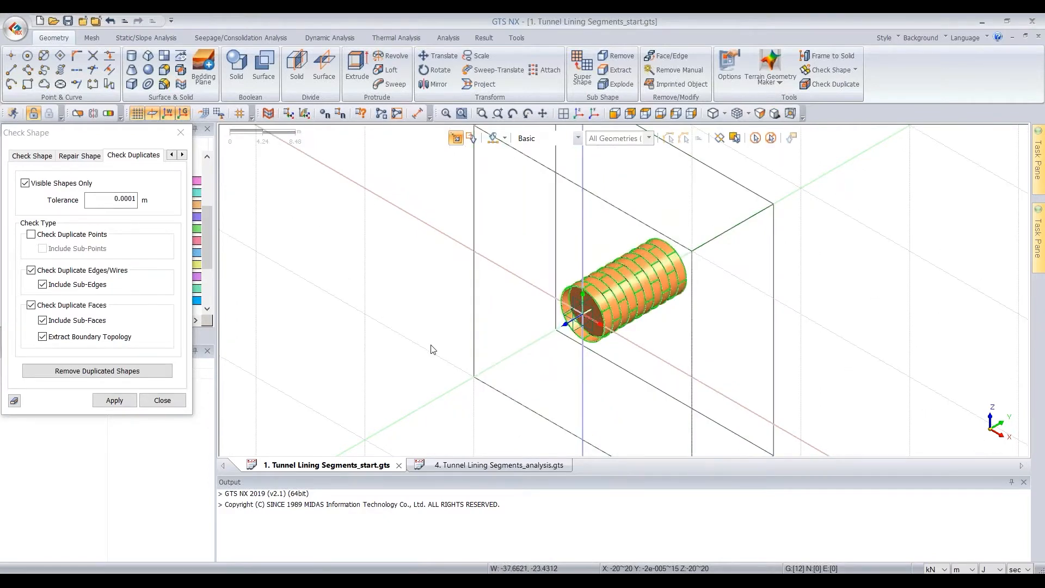
Step: Compare the duplicate check with Auto Connect undone and redone, and close the check
click(110, 22)
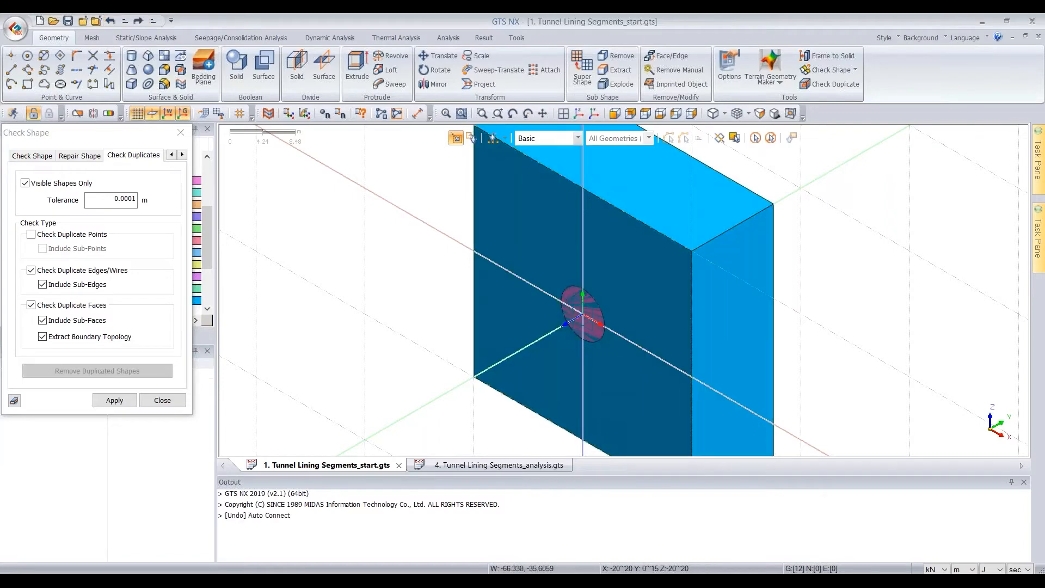
click(115, 400)
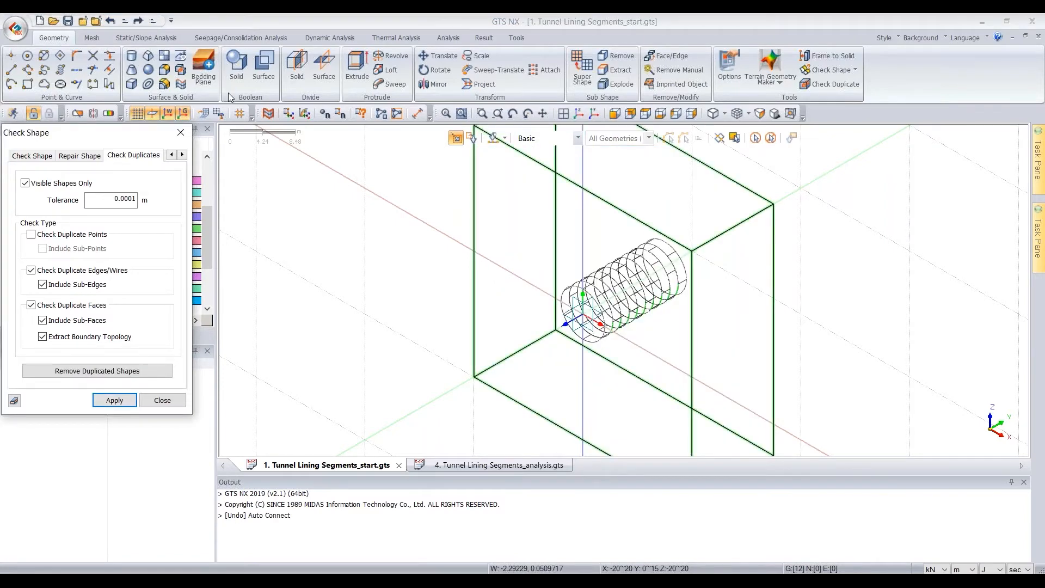
click(138, 20)
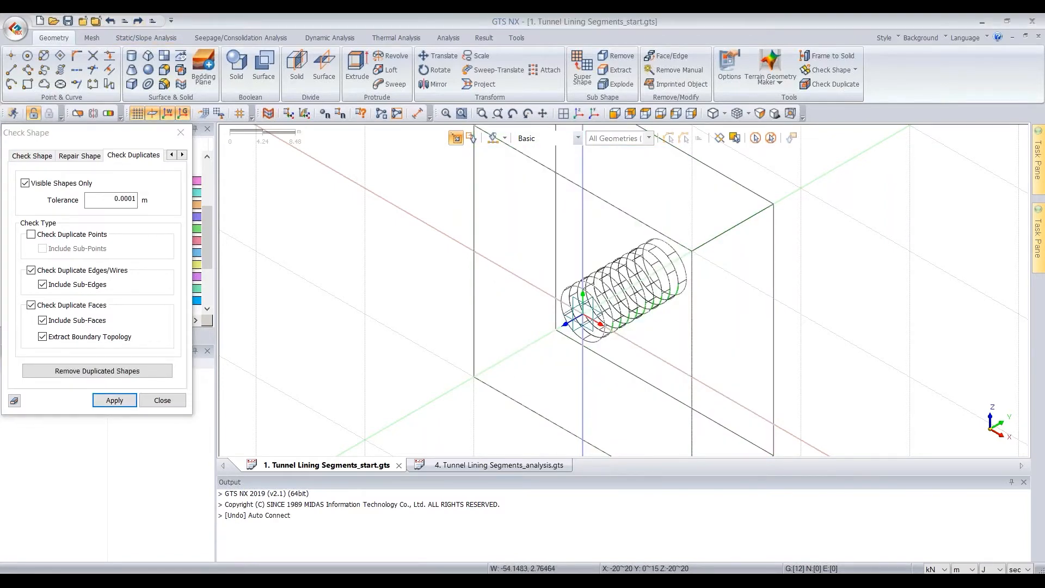
click(111, 401)
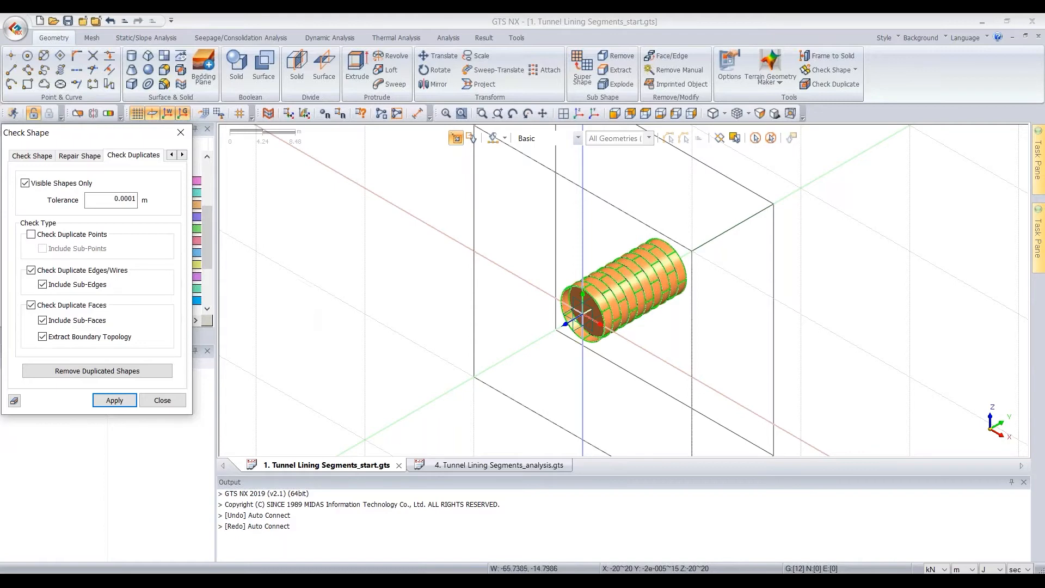
click(180, 132)
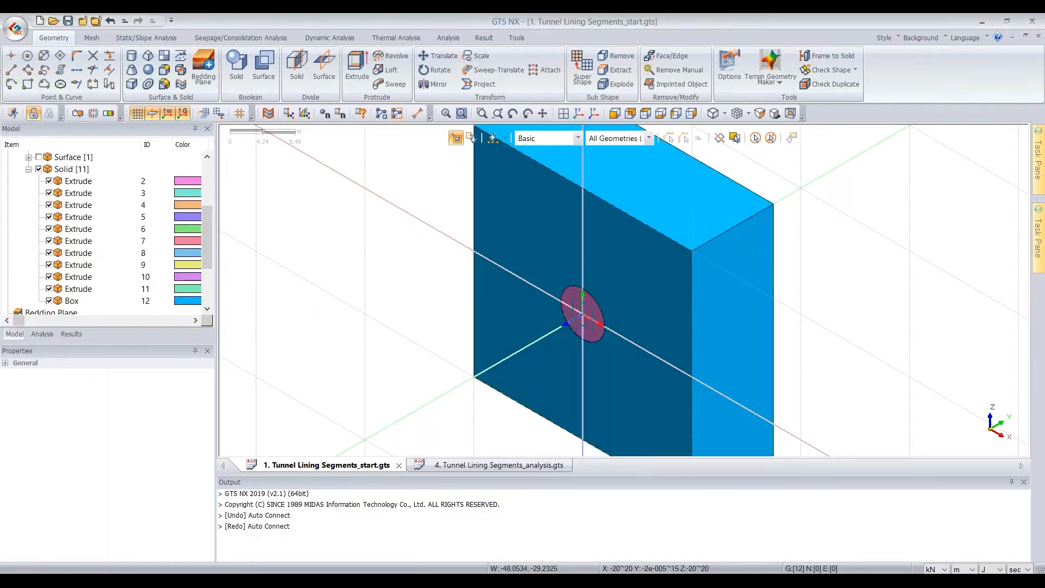
Step: Switch to the Construction of Segmental Tunnel Lining presentation in PowerPoint and read the procedure that follows slide 11
click(321, 580)
click(403, 536)
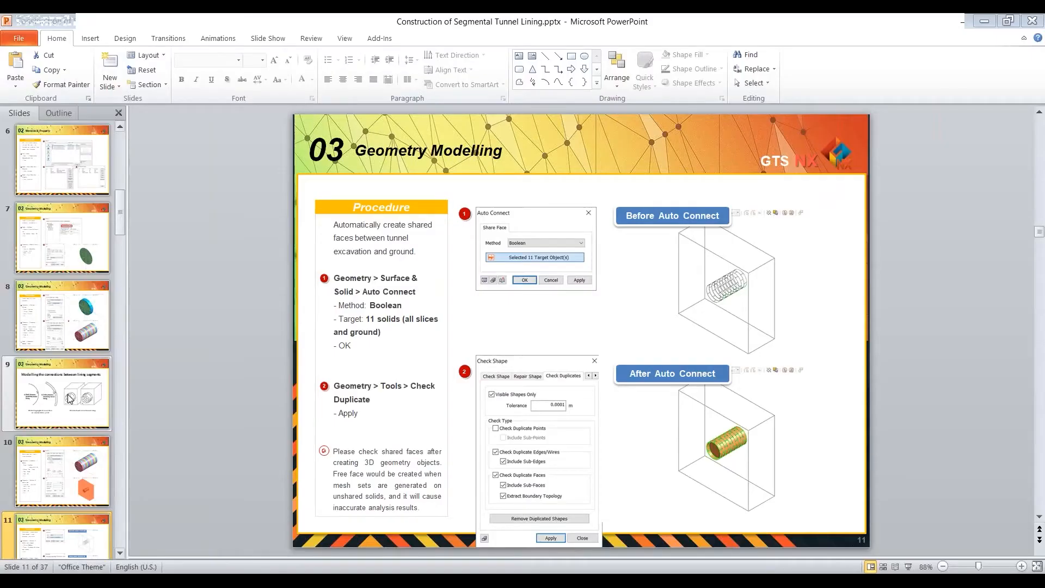
scroll(71, 399, down, 3)
click(87, 400)
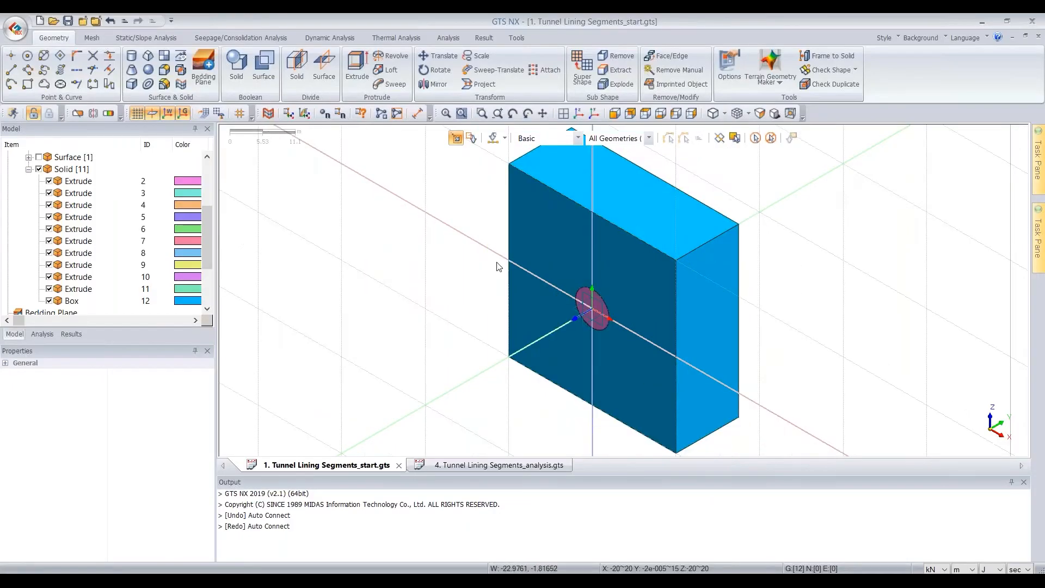
Step: In GTS NX, hide the ground box and show only the ten tunnel slices in isometric view
middle_drag(472, 267, 480, 301)
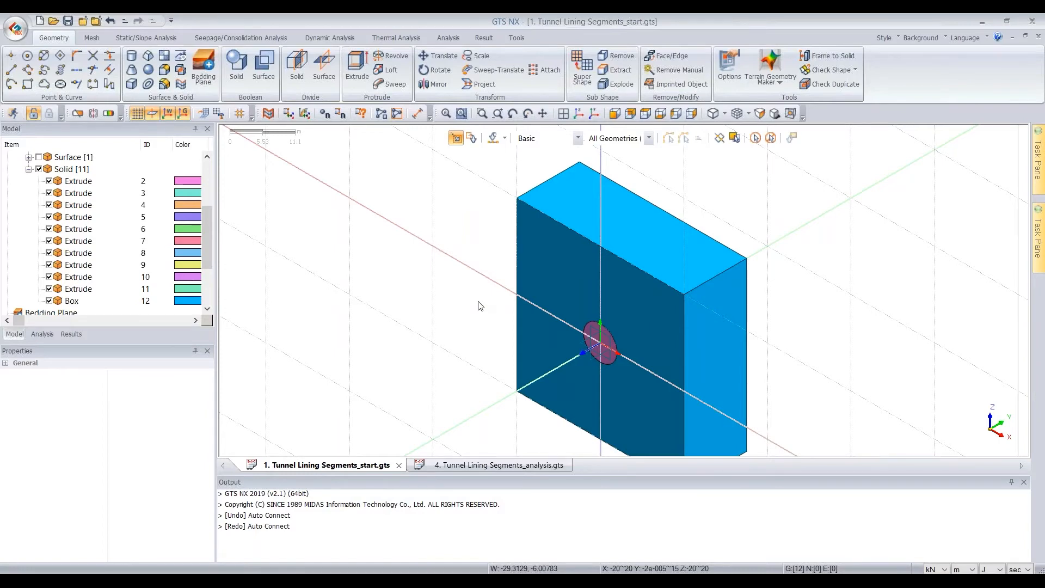
click(49, 300)
click(579, 114)
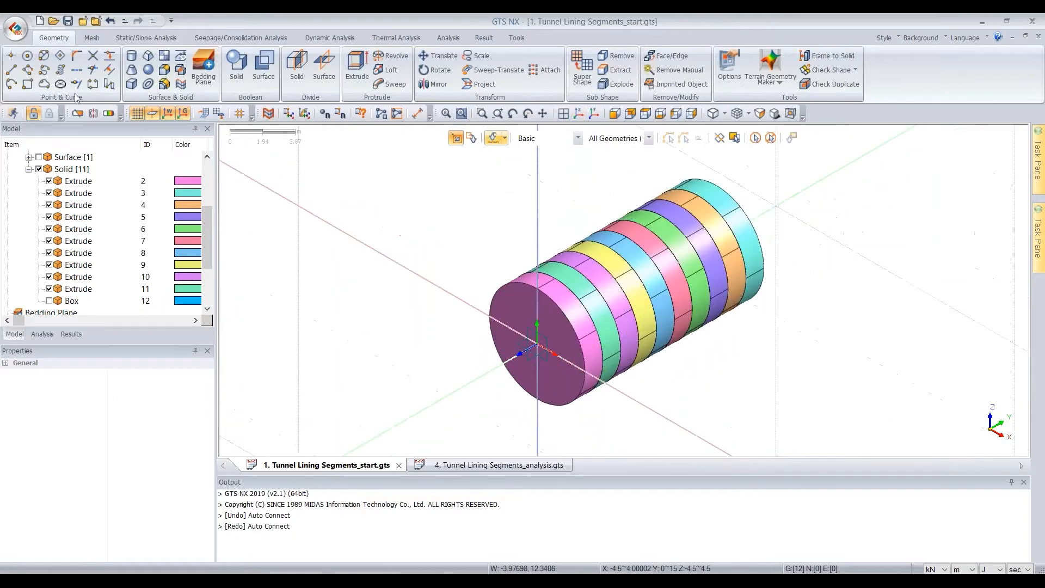
Step: Generate a tetra solid mesh on the ten tunnel slices with size 1, property 1: Soil and mesh set name slice
click(91, 38)
click(280, 85)
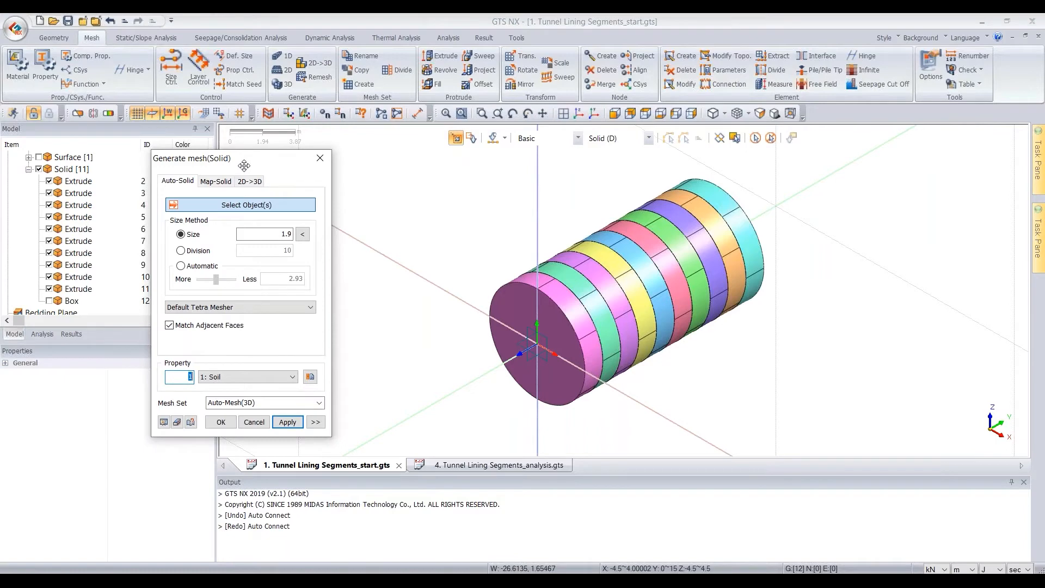
click(755, 138)
drag(293, 234, 191, 234)
text(1)
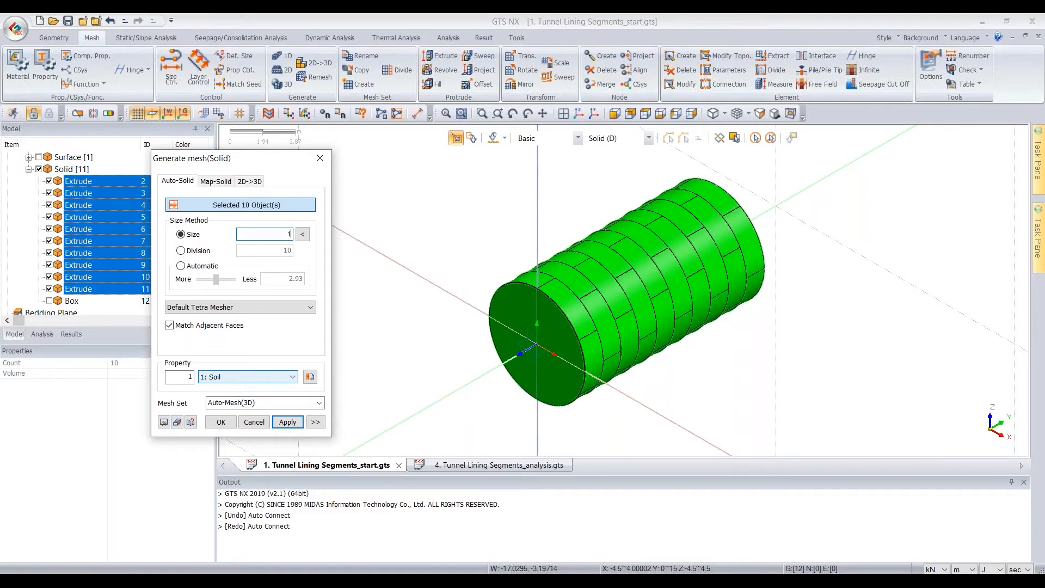
click(264, 402)
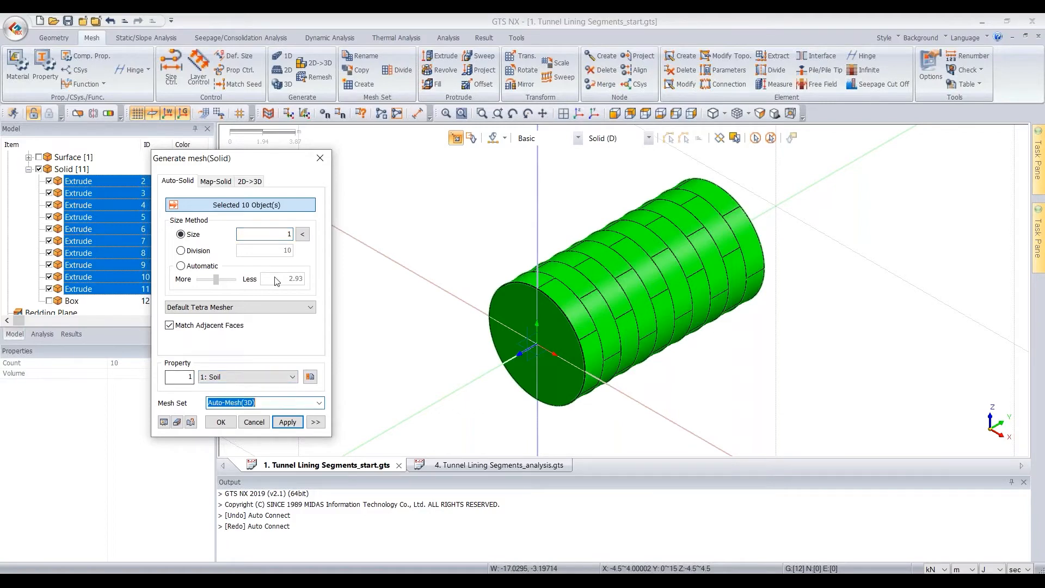
text(slice)
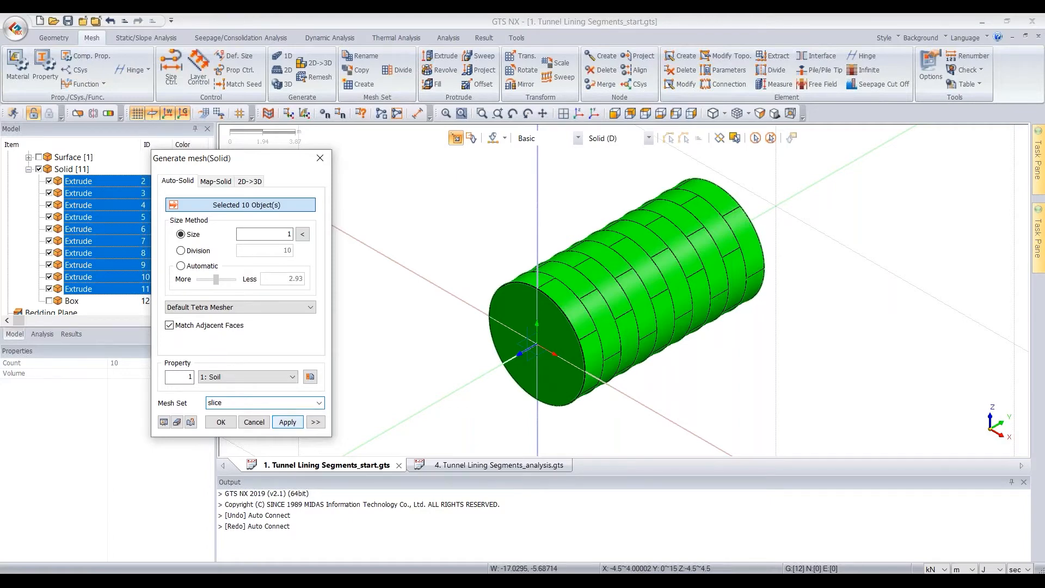
click(287, 422)
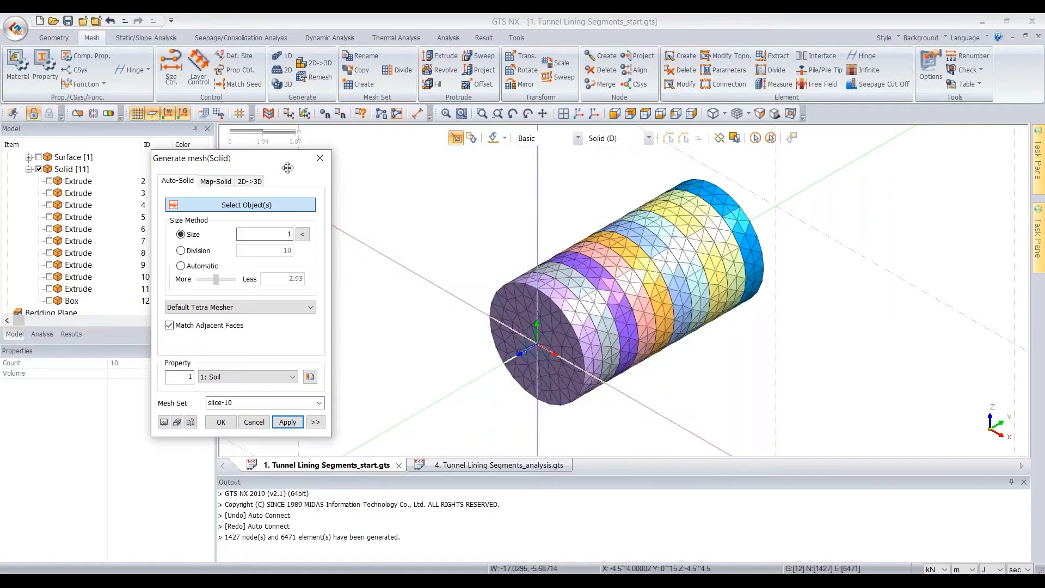
Step: Show the ground box and generate its tetra solid mesh with size 5, property 1: Soil and mesh set name ground
click(49, 301)
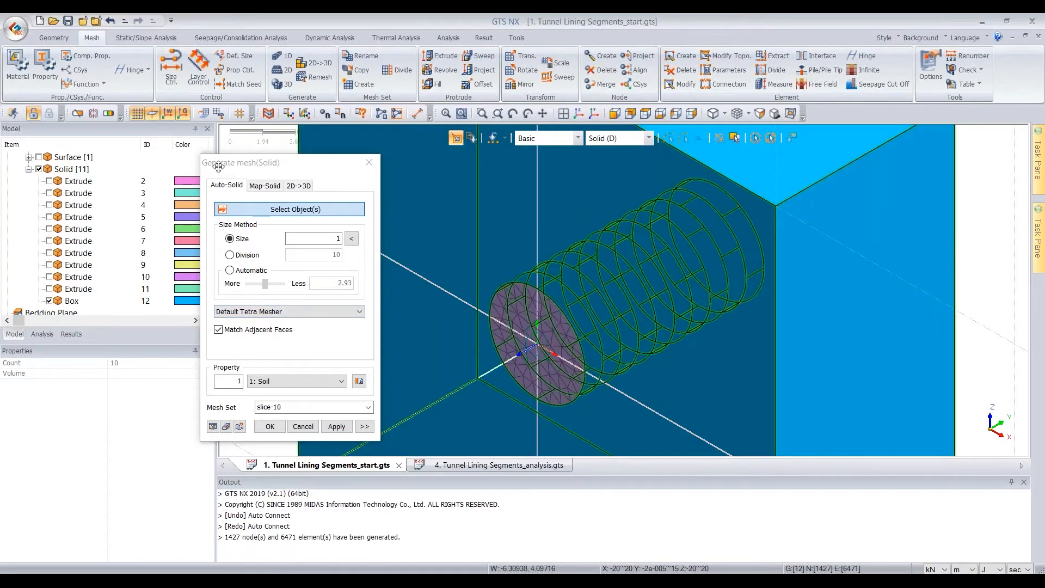
drag(218, 166, 107, 165)
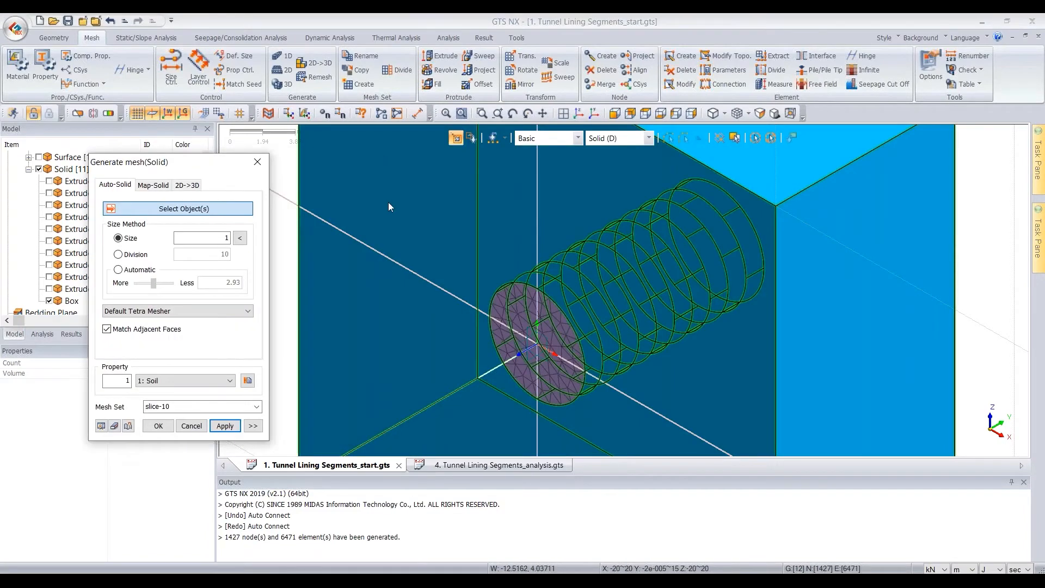
click(438, 199)
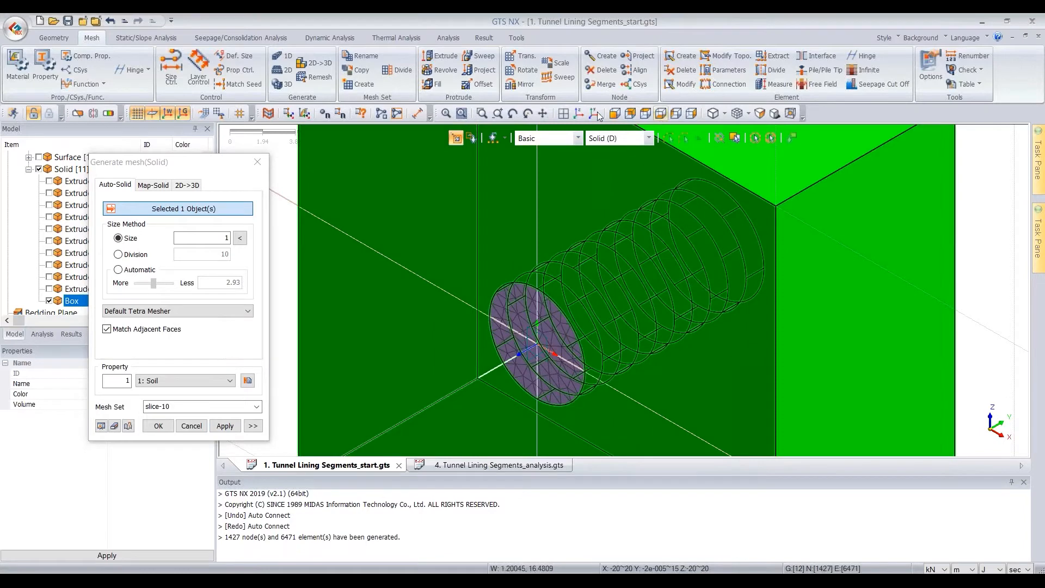
click(579, 114)
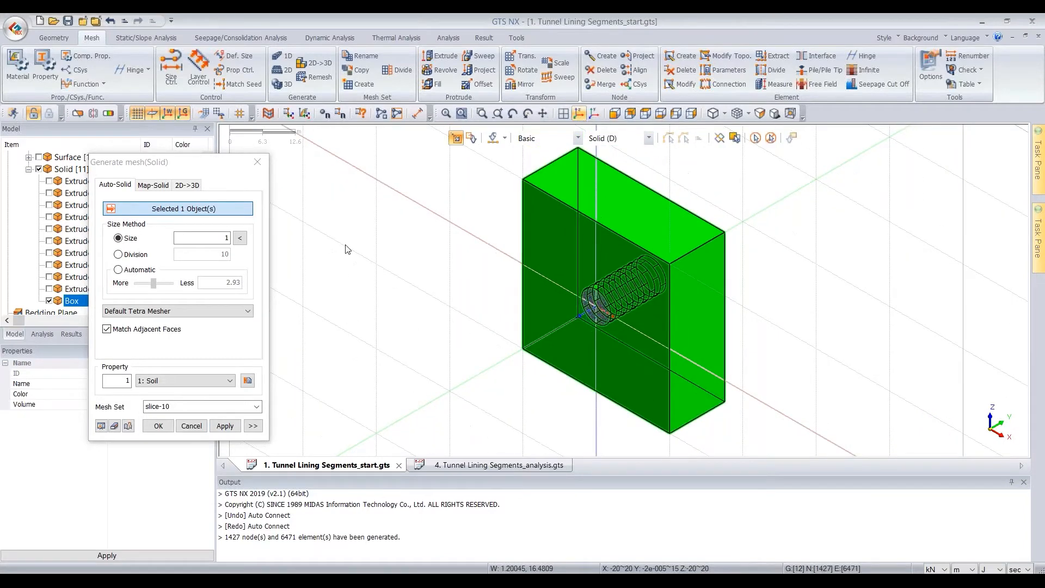
double_click(219, 237)
text(5)
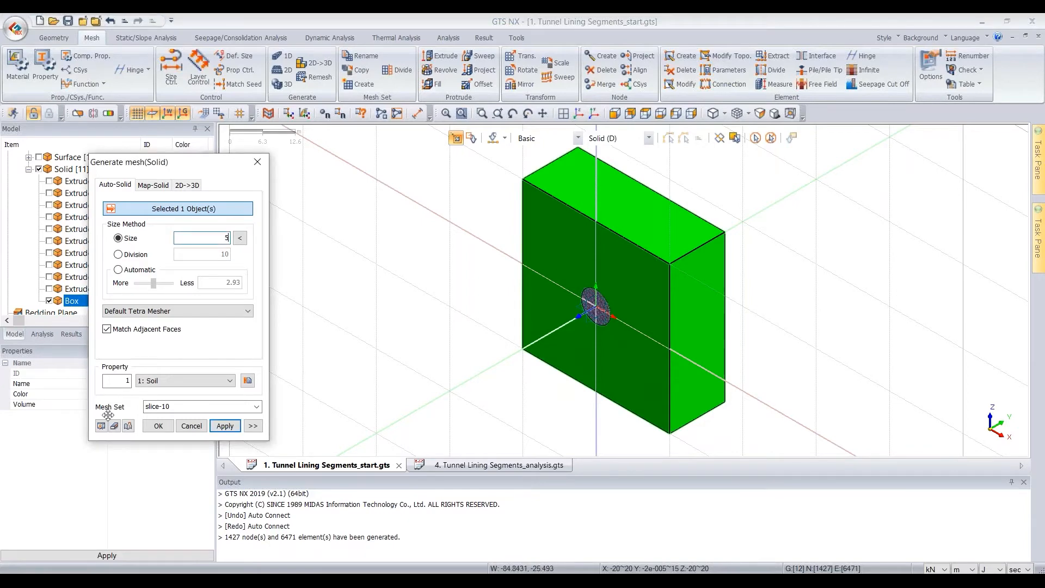
double_click(165, 406)
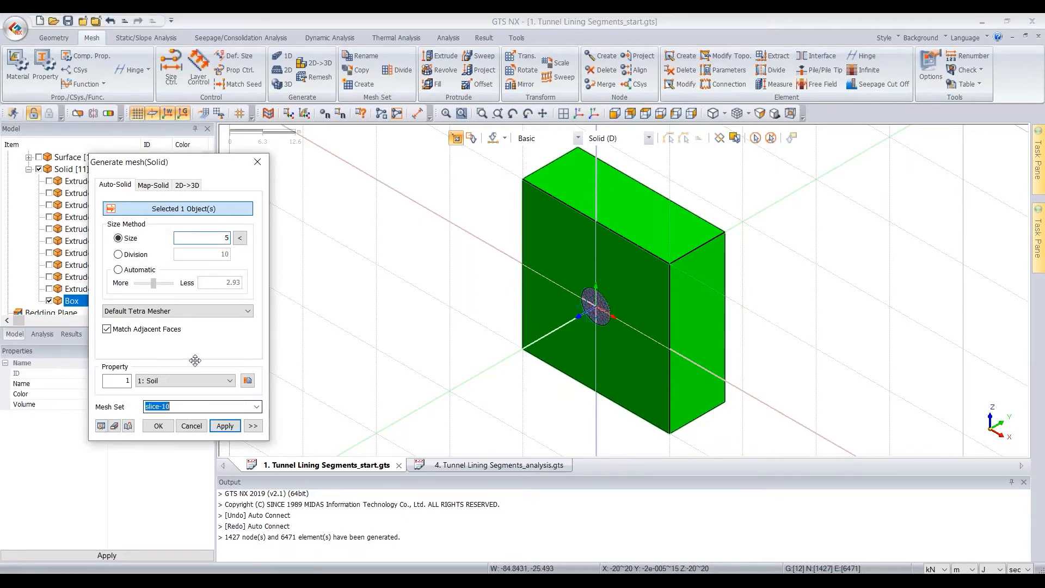
text(ground)
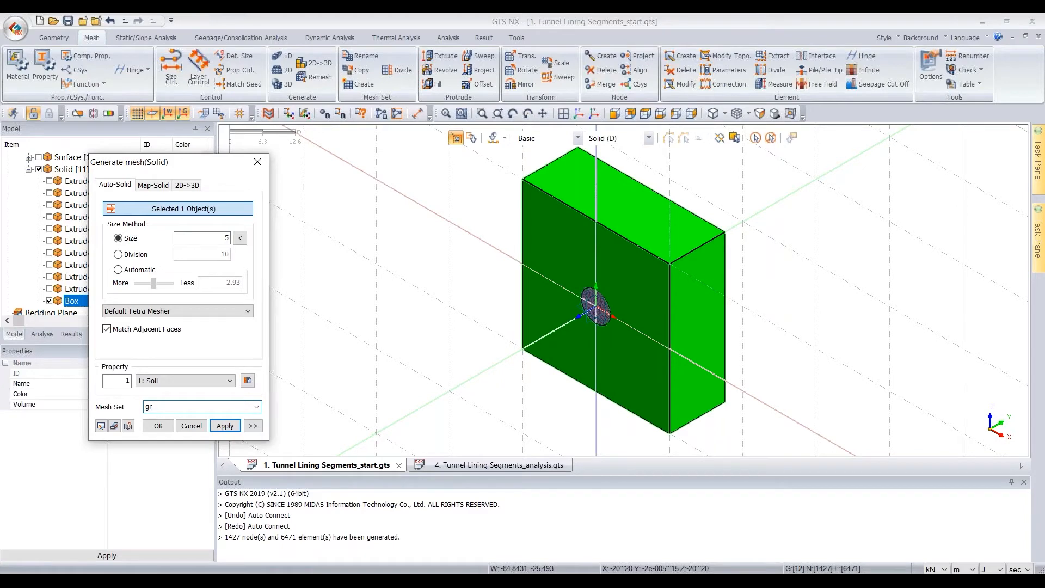
click(101, 426)
click(159, 426)
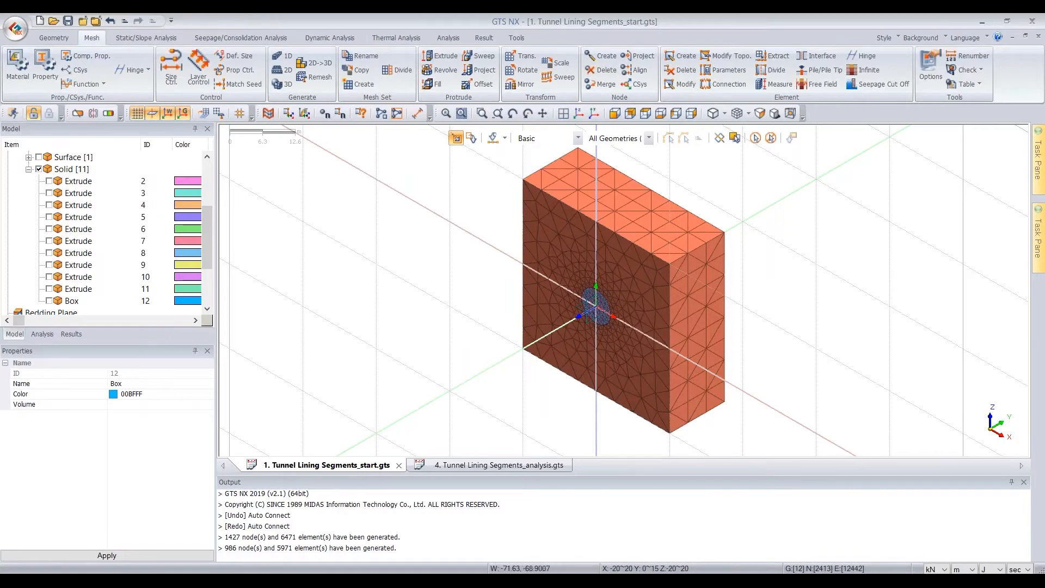
Step: Switch to the PowerPoint presentation, read slide 13's mesh procedure for the lining segments, and return to GTS NX
click(401, 553)
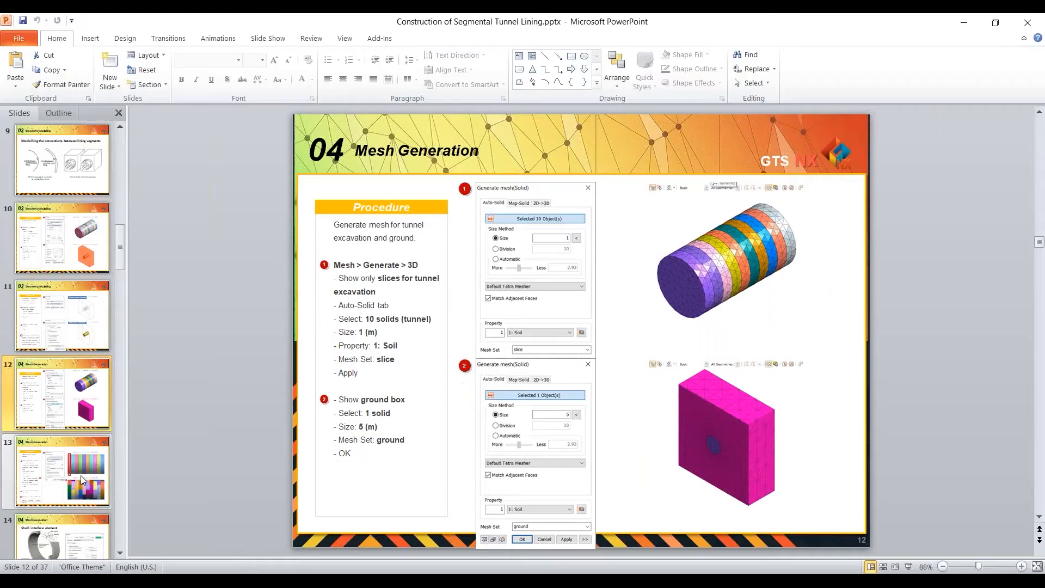
scroll(159, 400, down, 1)
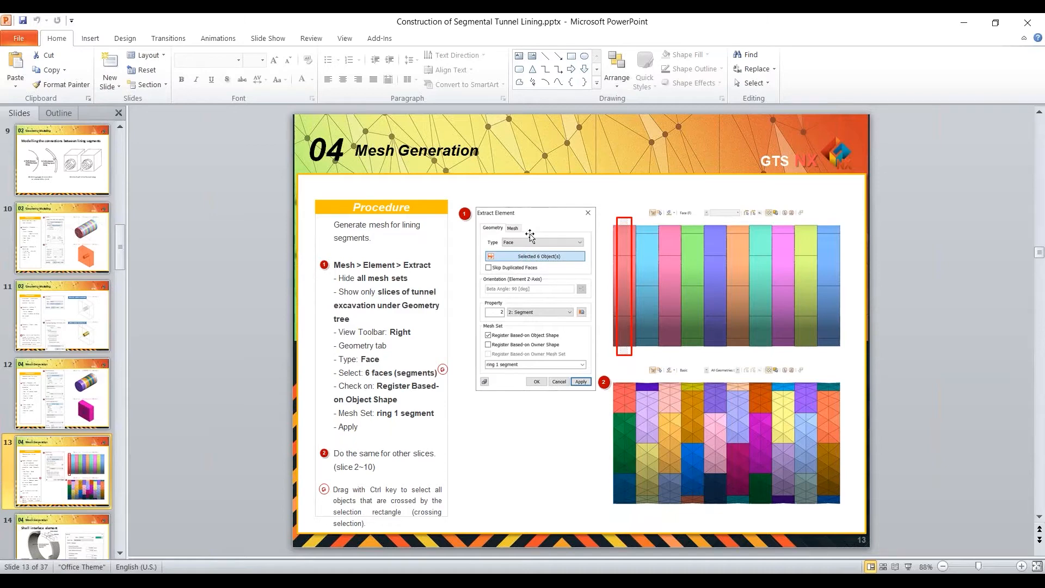
click(972, 27)
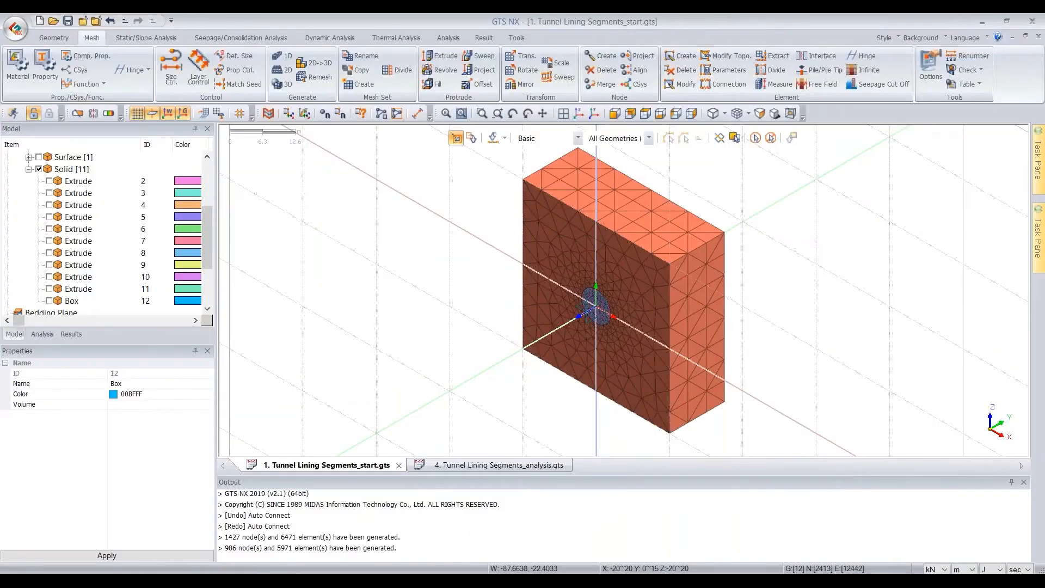
Step: Hide all mesh sets and show only the ten tunnel slice solids, without the ground box, in right view
scroll(206, 249, down, 3)
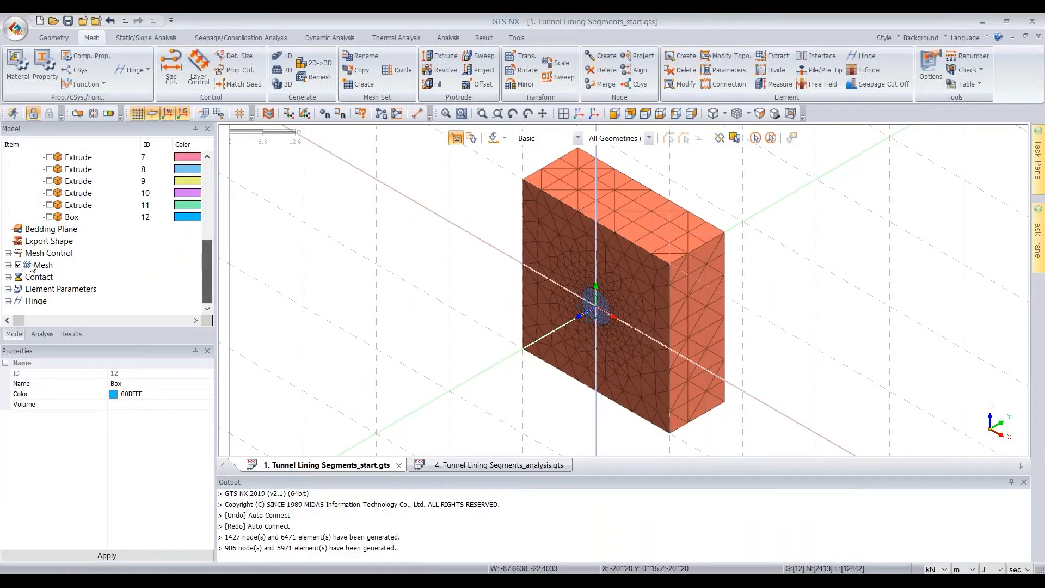
click(18, 265)
drag(211, 250, 210, 202)
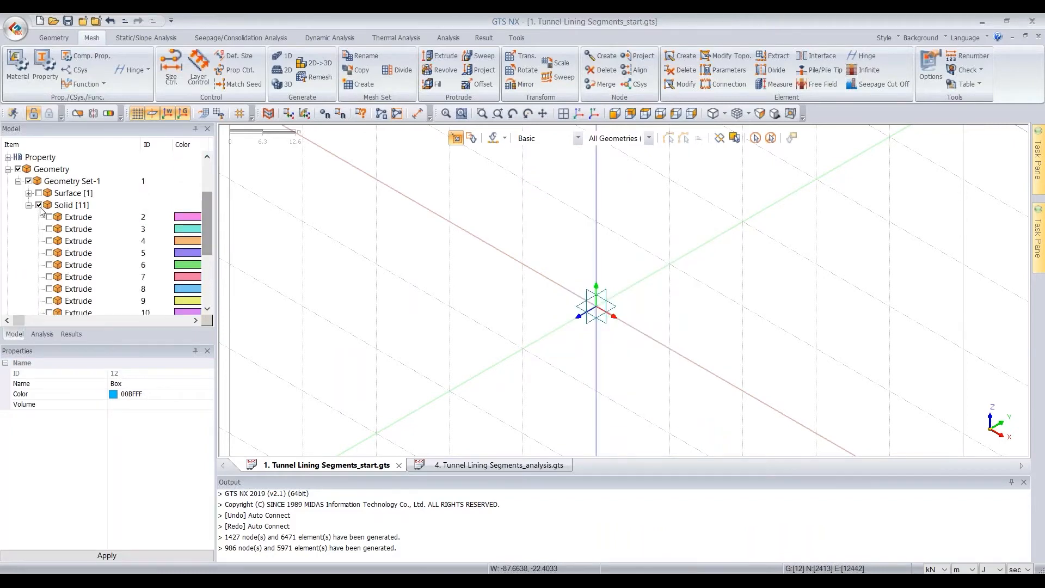
click(38, 206)
scroll(201, 263, down, 4)
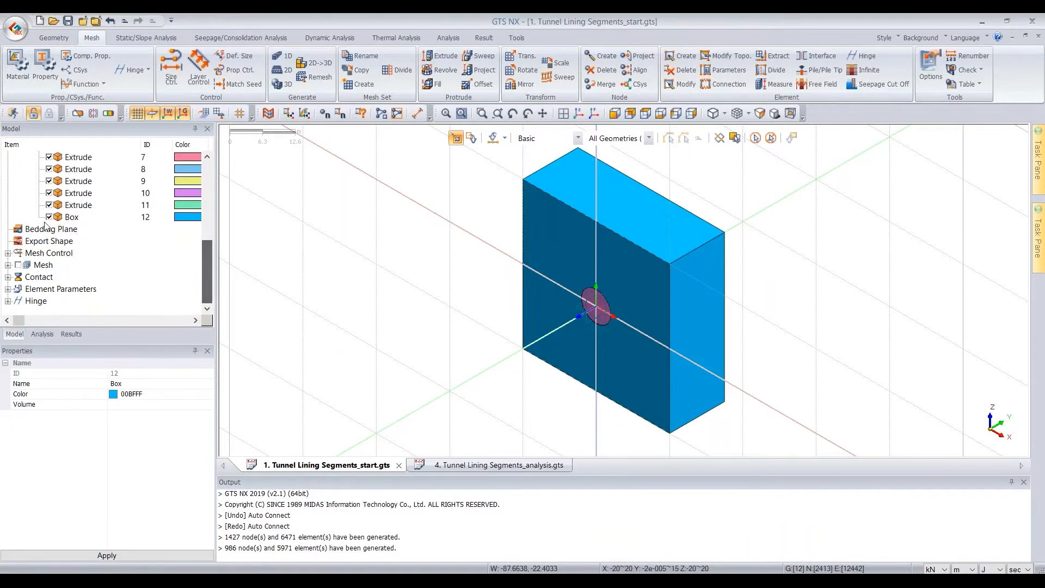
click(49, 217)
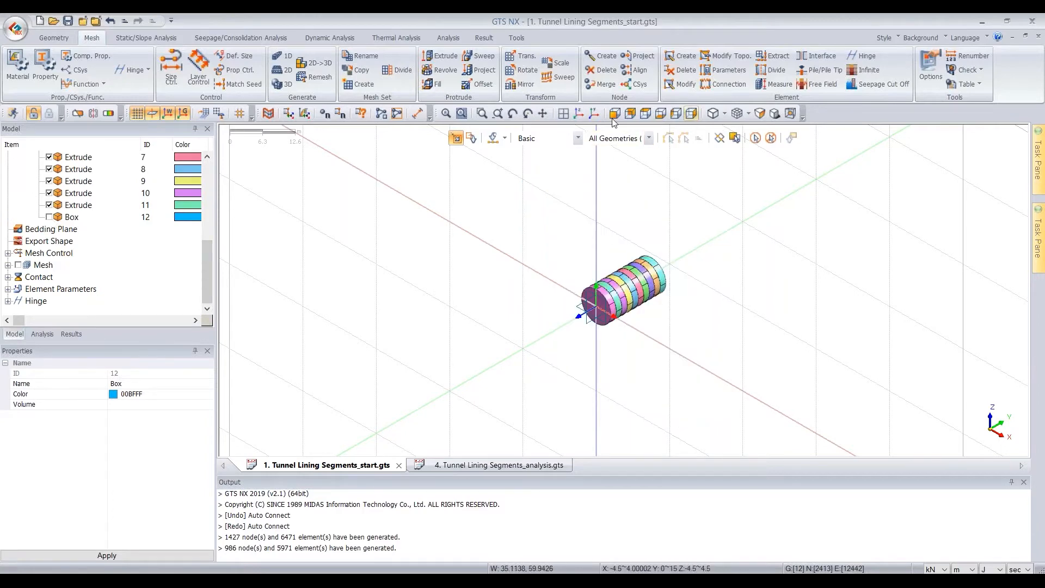
click(692, 115)
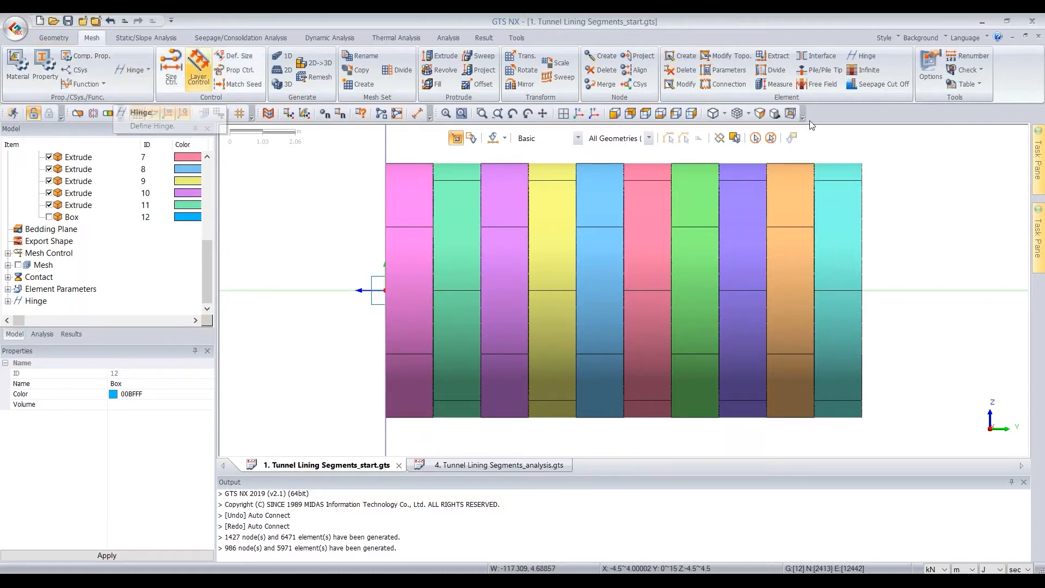
Step: Start Extract Element from geometry with the type set to Face
click(775, 61)
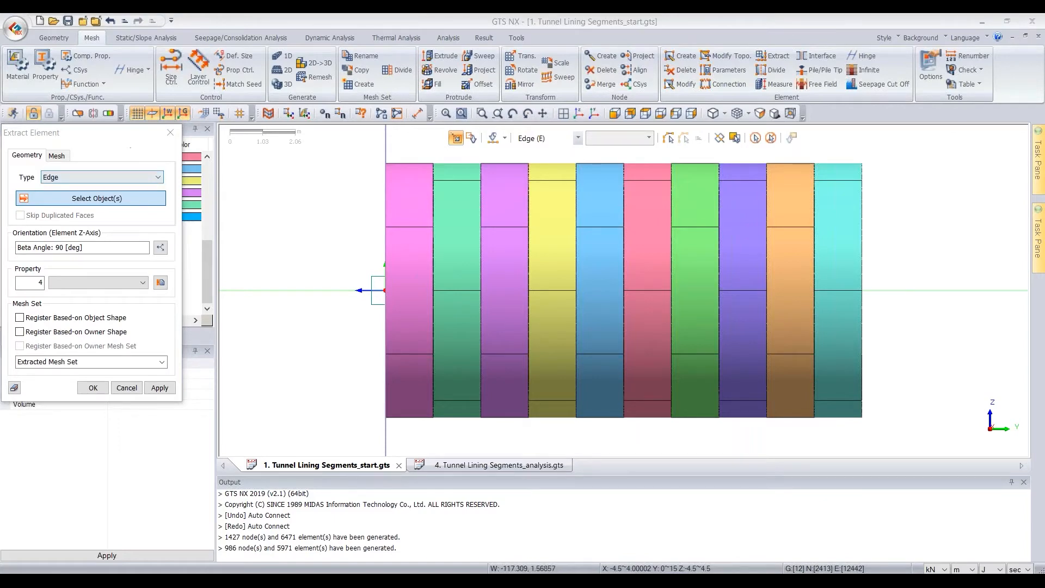
click(122, 177)
click(74, 194)
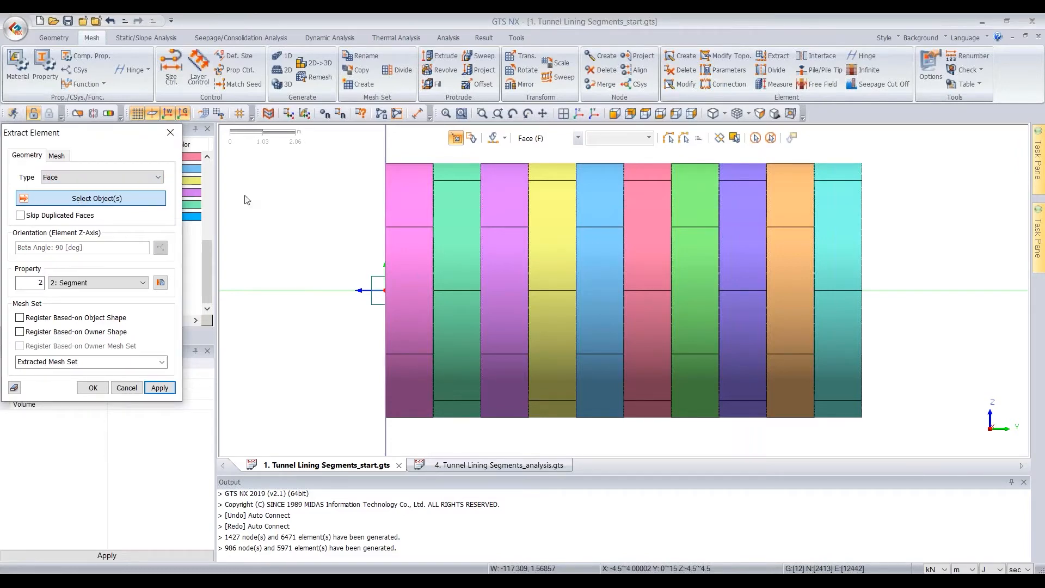
drag(403, 152, 416, 445)
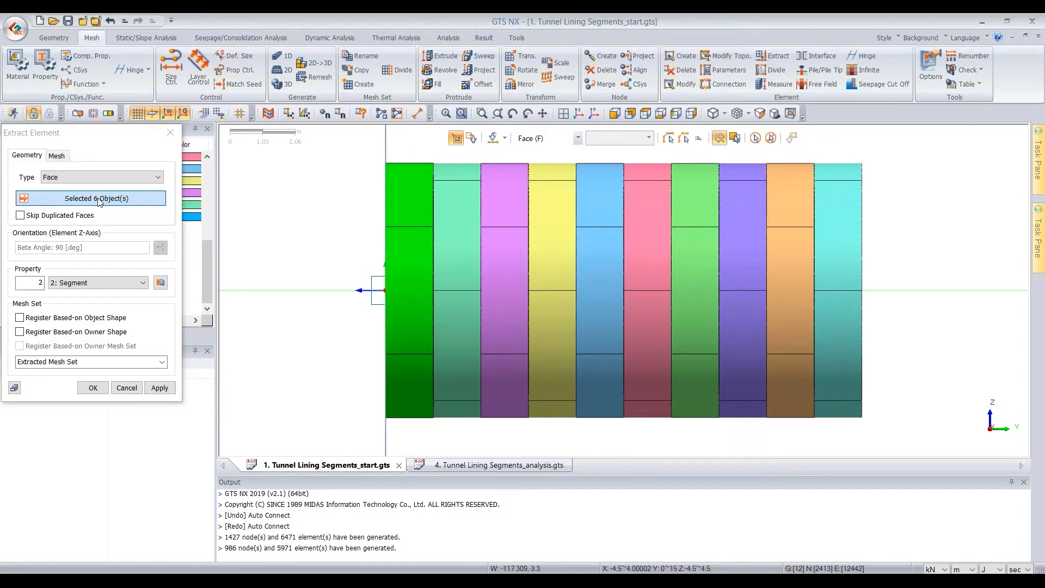
key(Escape)
drag(397, 145, 421, 450)
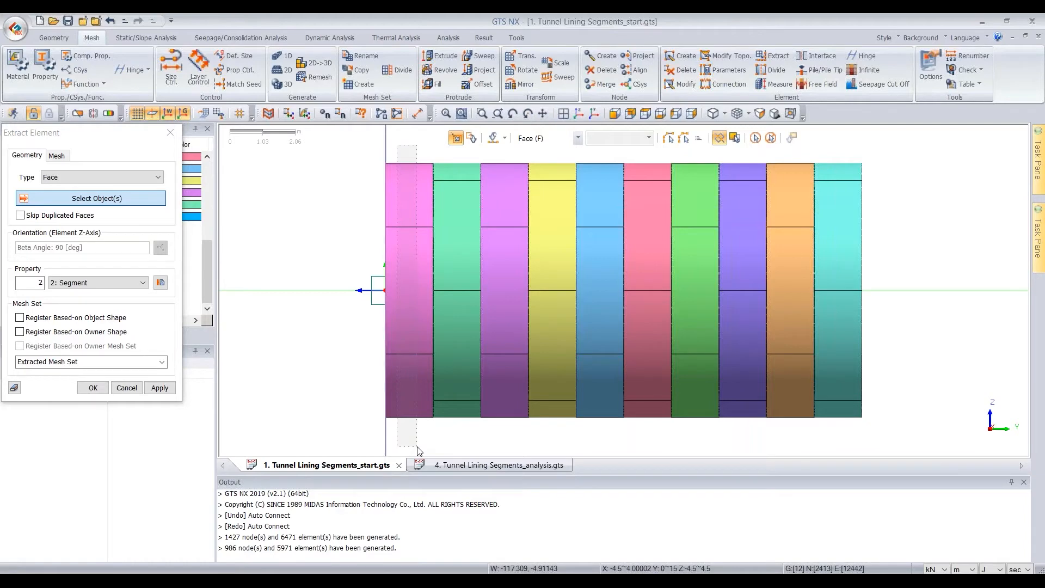
drag(419, 450, 414, 447)
click(719, 141)
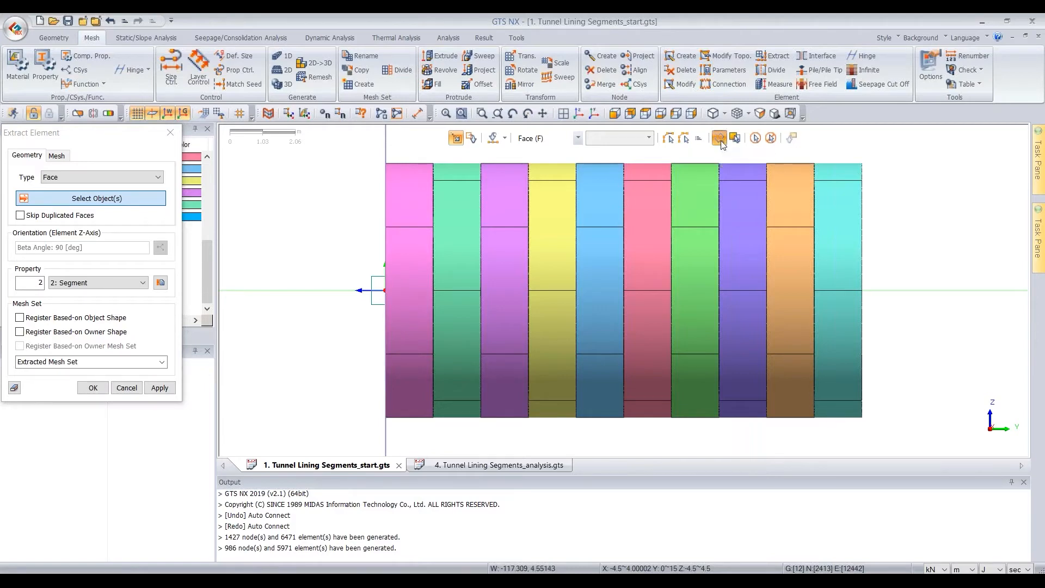
Step: Extract elements from the first slice's six outer faces with property 2: Segment, registered by object shape, into mesh set ring 1 segment
drag(401, 147, 405, 438)
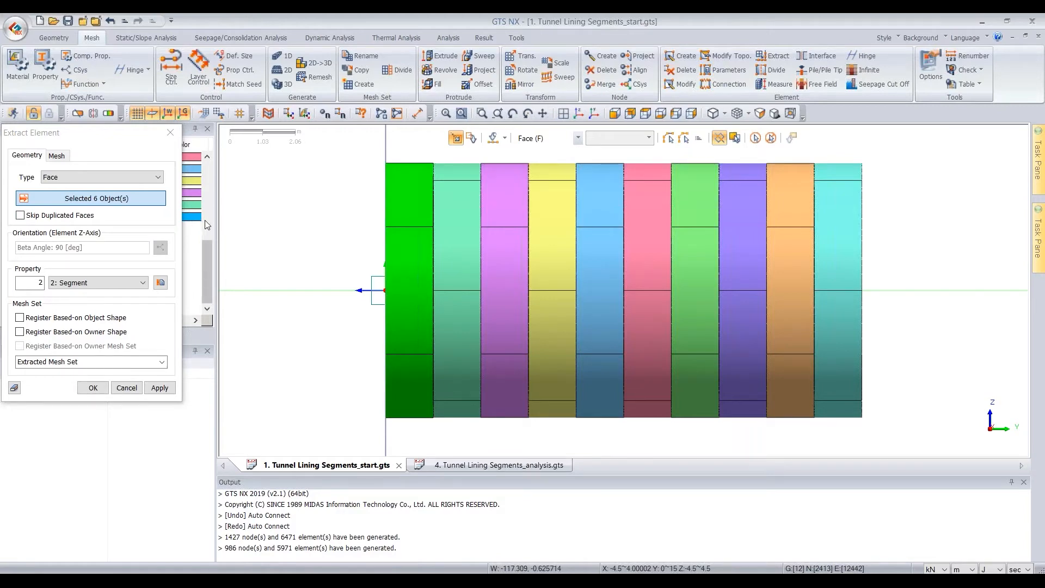
click(19, 318)
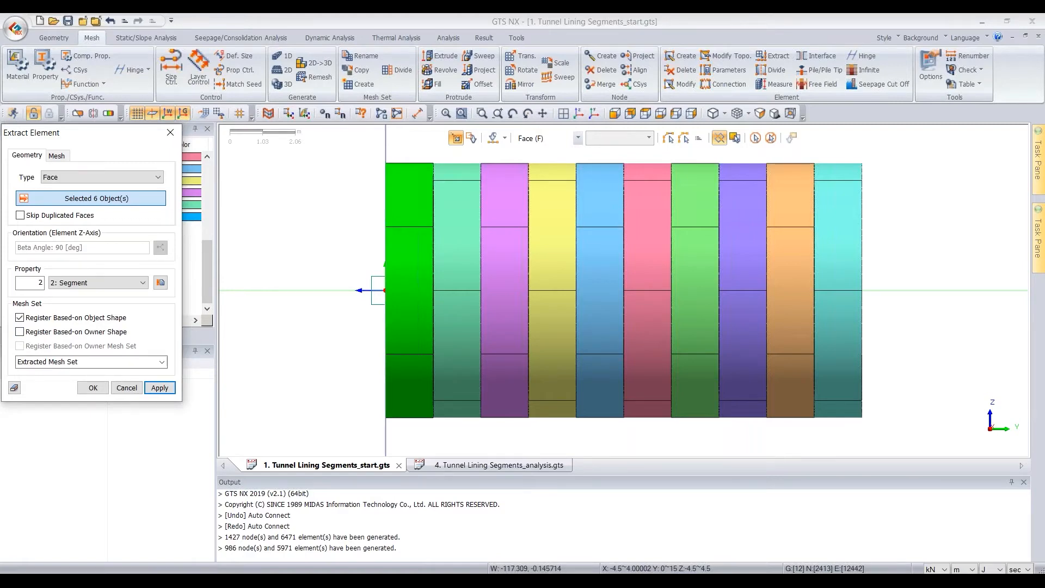
drag(88, 362, 15, 362)
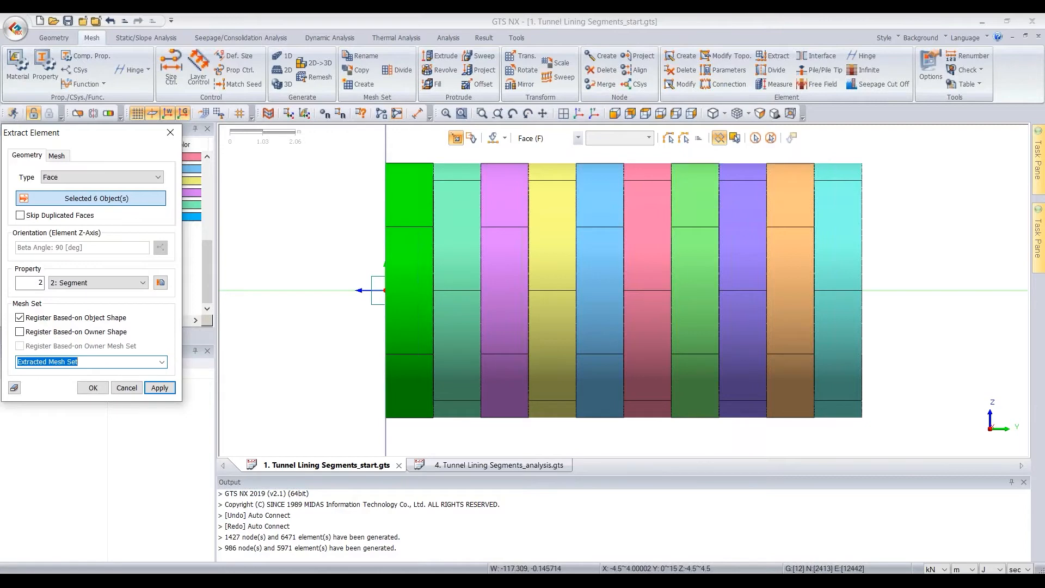
text(ring 1 segment)
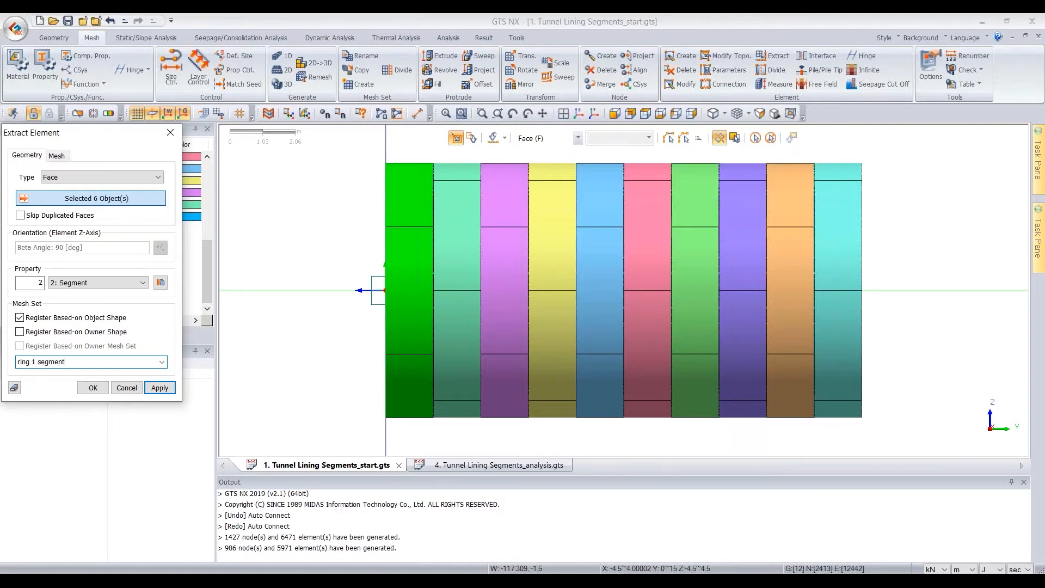
click(159, 388)
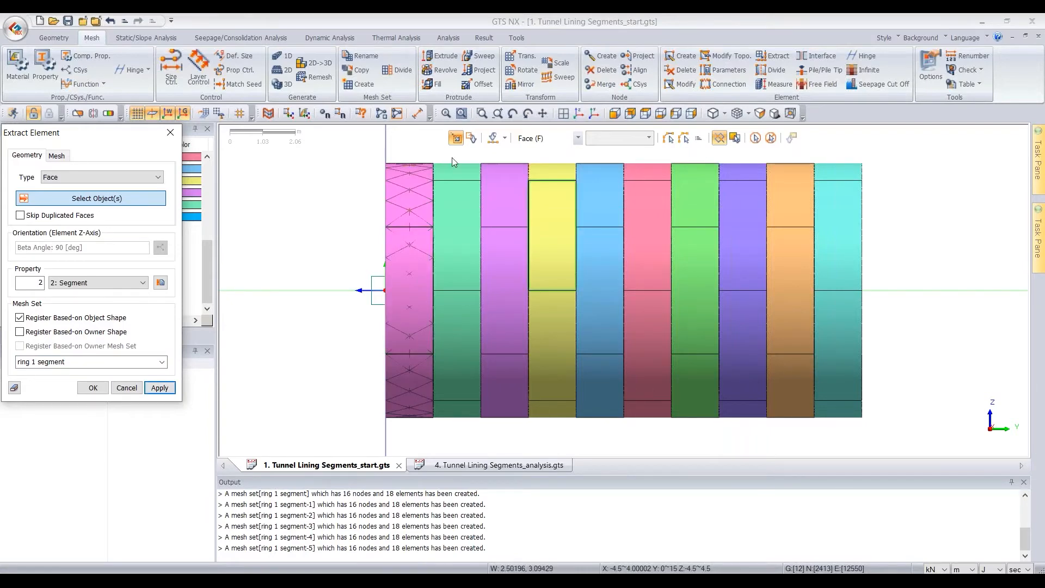
Step: Extract elements from the second slice's six segment faces into mesh set ring 2 segment
click(467, 330)
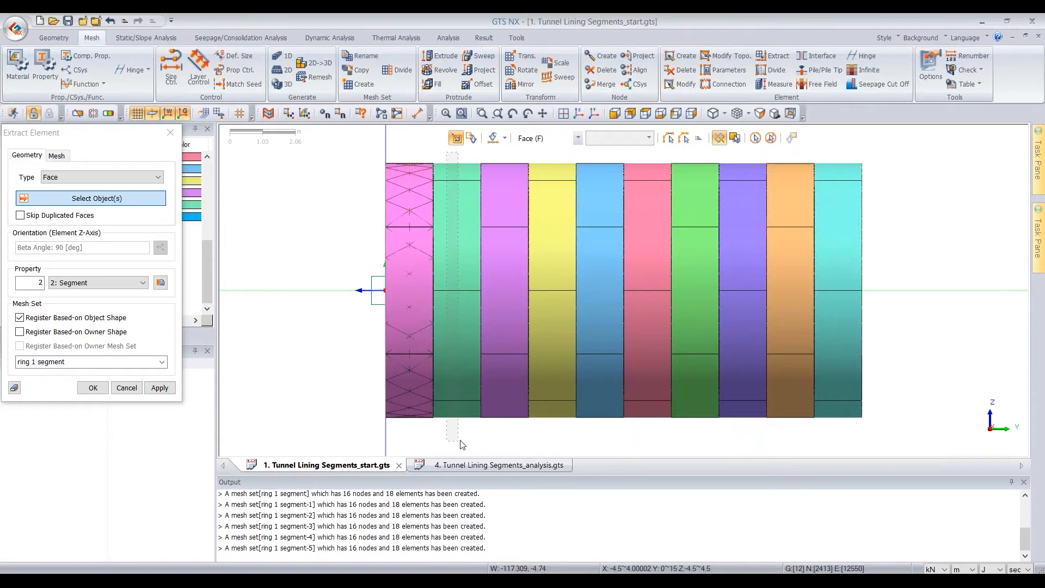
triple_click(125, 361)
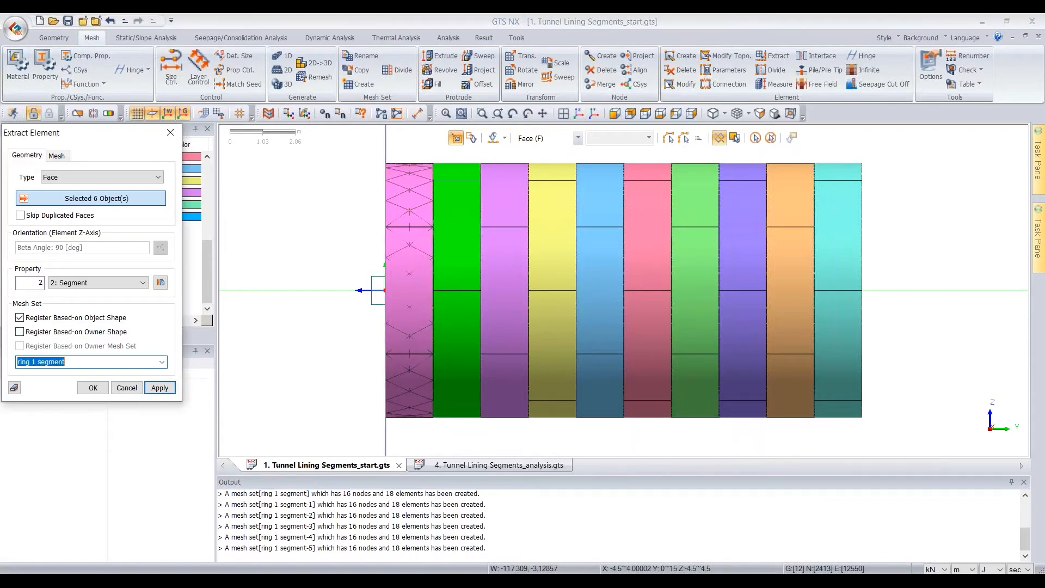
double_click(34, 361)
text(2)
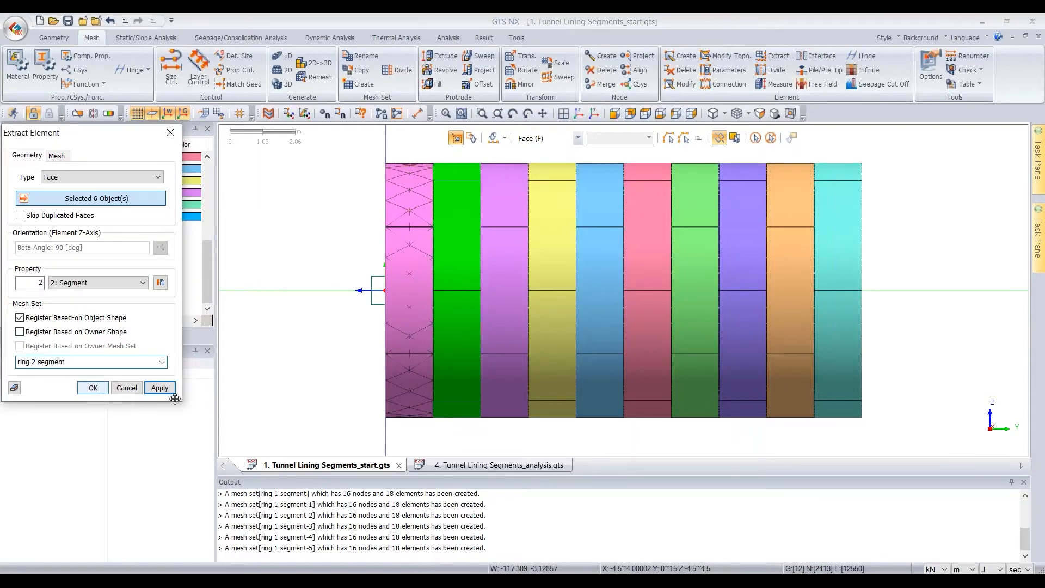
click(165, 389)
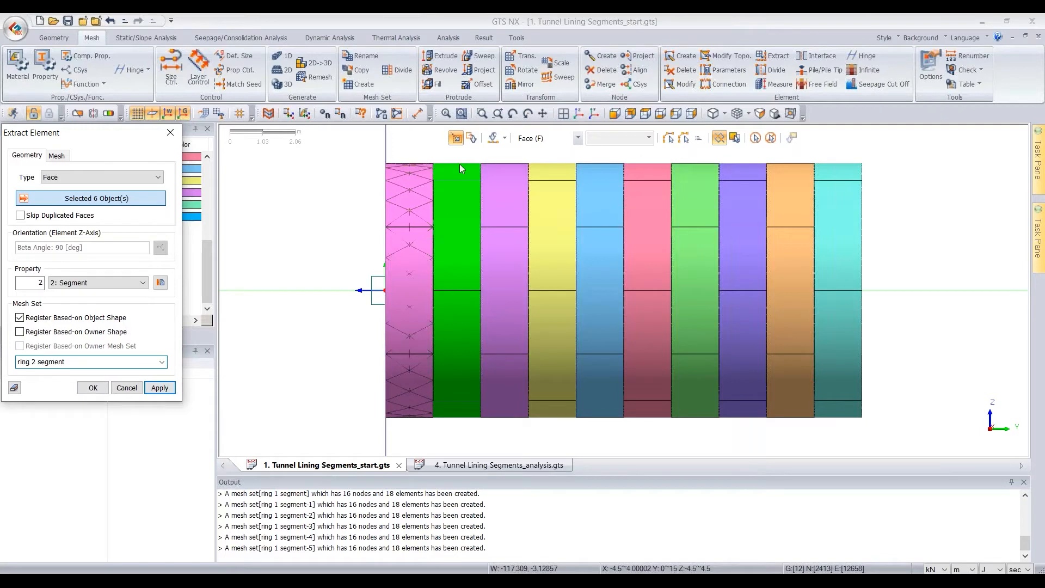
Step: Extract elements from the third slice's six segment faces into mesh set ring 3 segment
drag(512, 434, 497, 155)
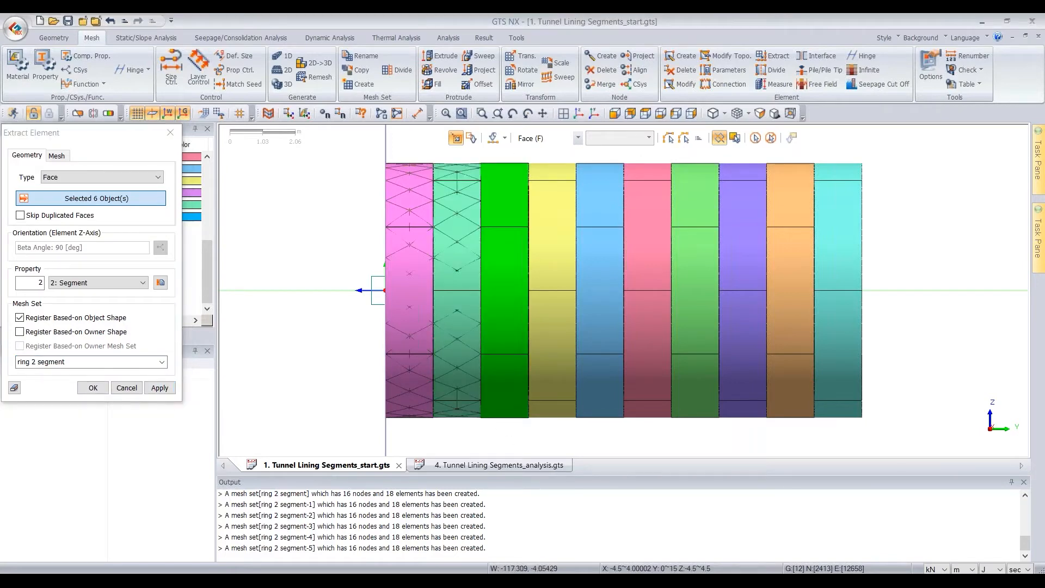
double_click(34, 362)
text(3)
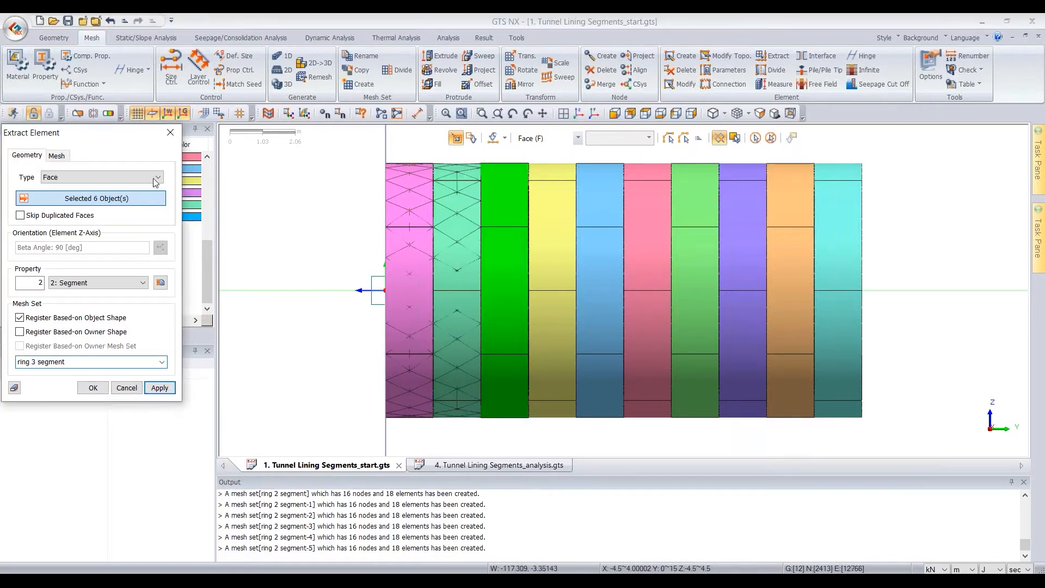
click(160, 388)
Step: Extract elements from the fourth slice's six segment faces into mesh set ring 4 segment
drag(81, 132, 222, 140)
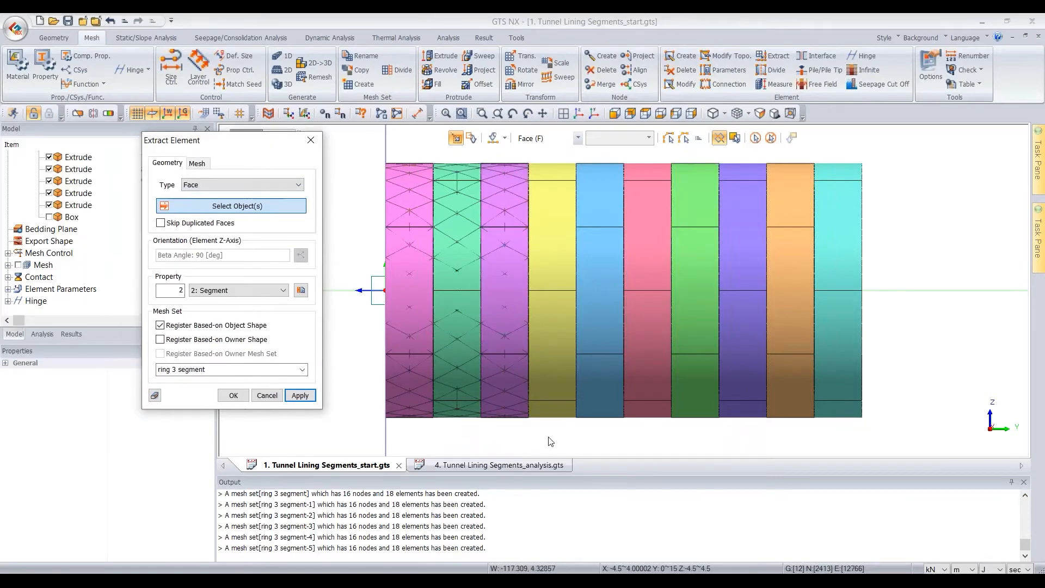
drag(551, 441, 545, 155)
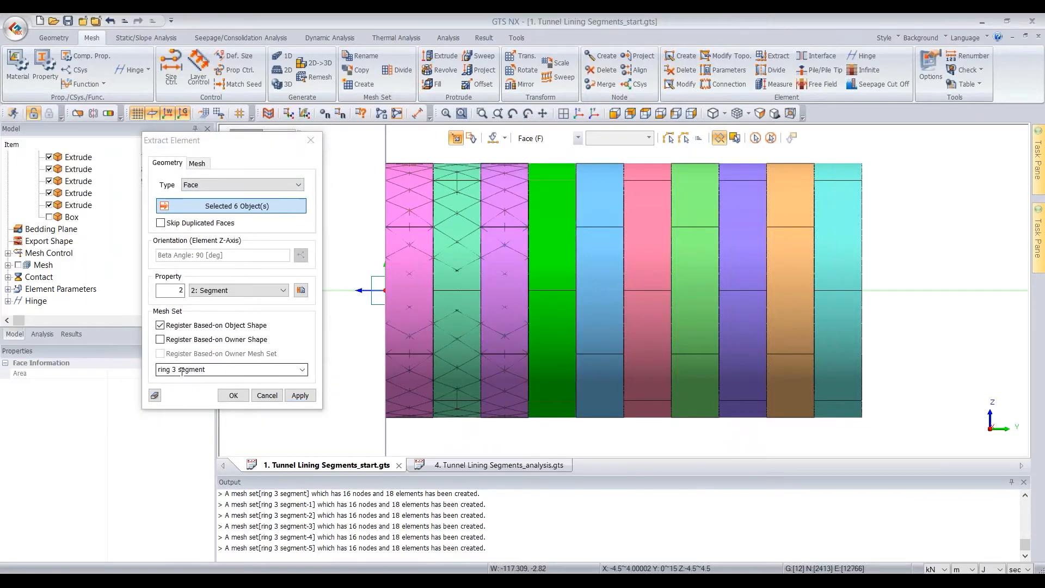
double_click(174, 370)
text(4)
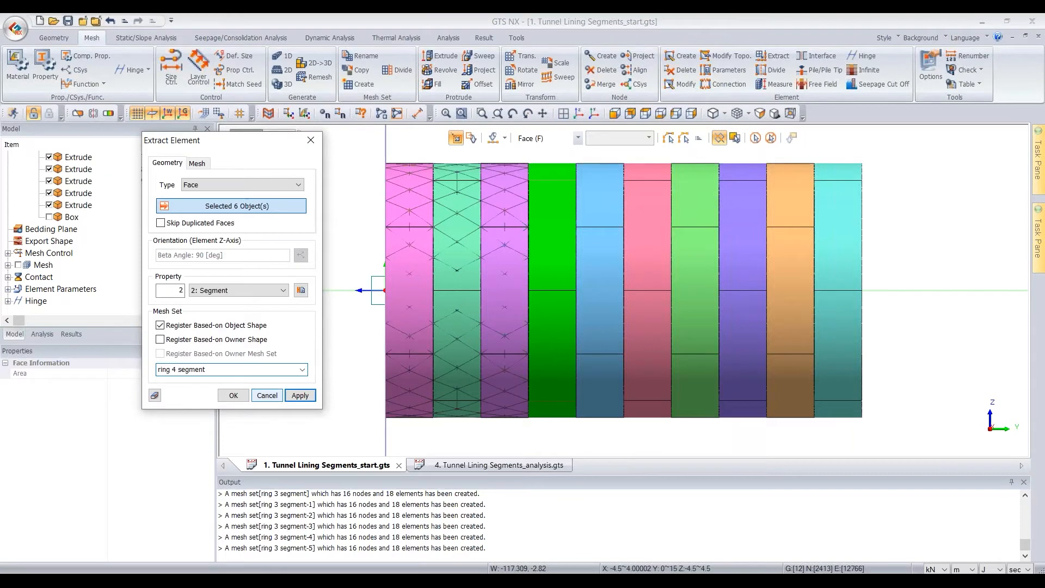
click(300, 395)
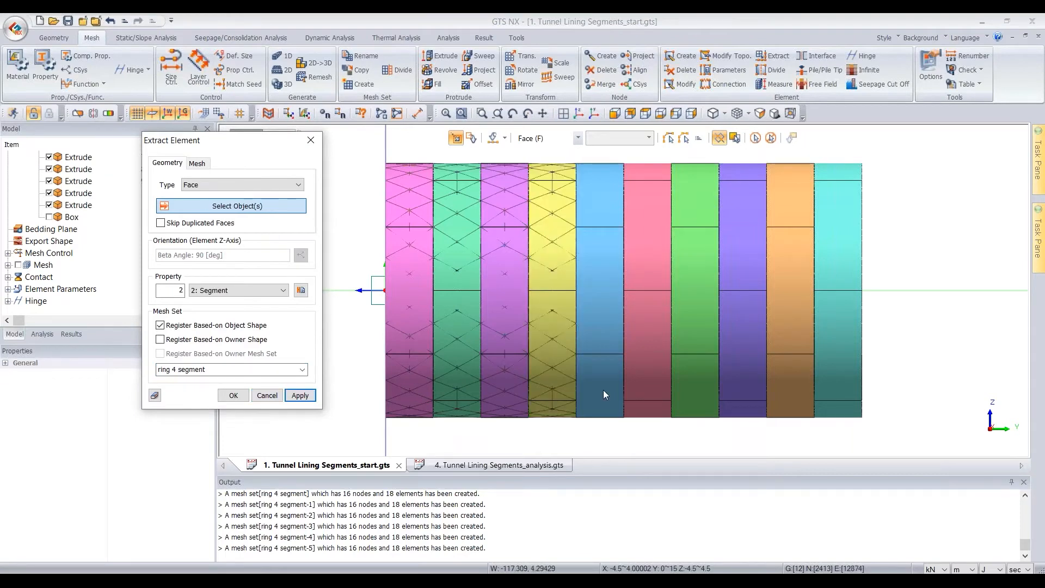
Step: Extract elements from the fifth slice's six segment faces into mesh set ring 5 segment
drag(609, 438, 597, 156)
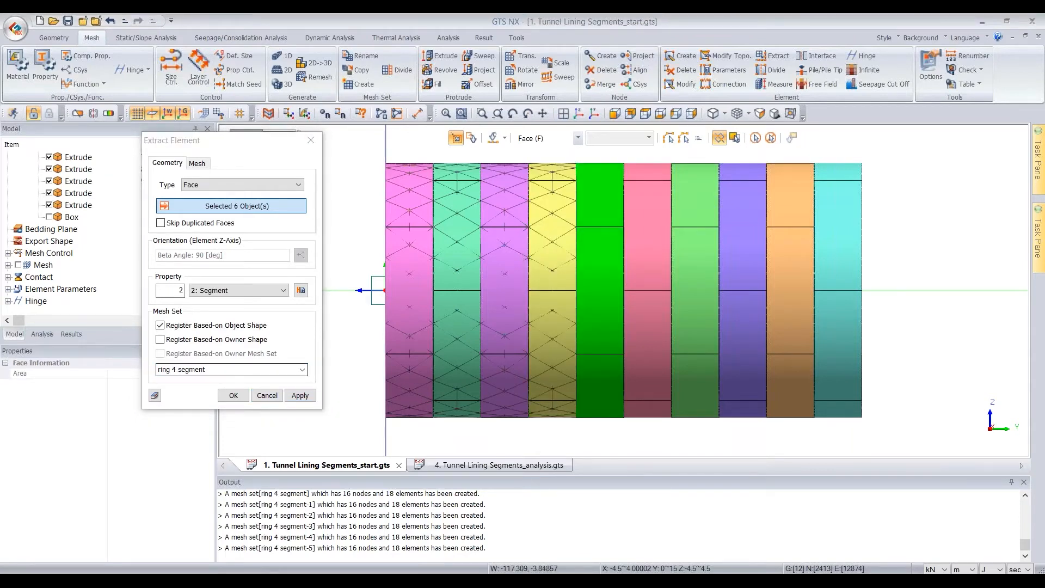
double_click(174, 369)
text(5)
click(287, 398)
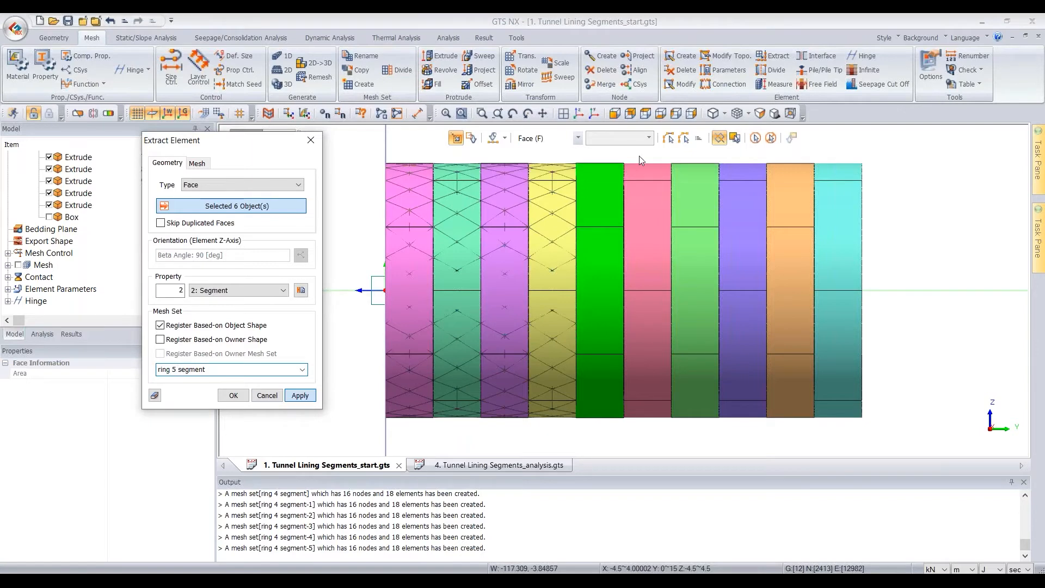
Step: Extract elements from the sixth slice's six segment faces into mesh set ring 6 segment
drag(642, 159, 645, 426)
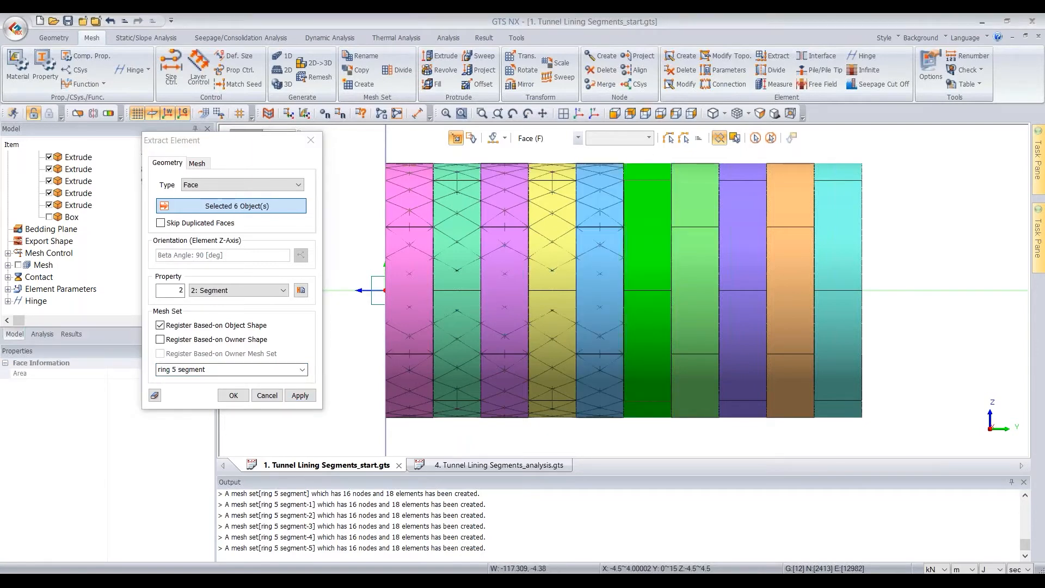
double_click(174, 370)
text(6)
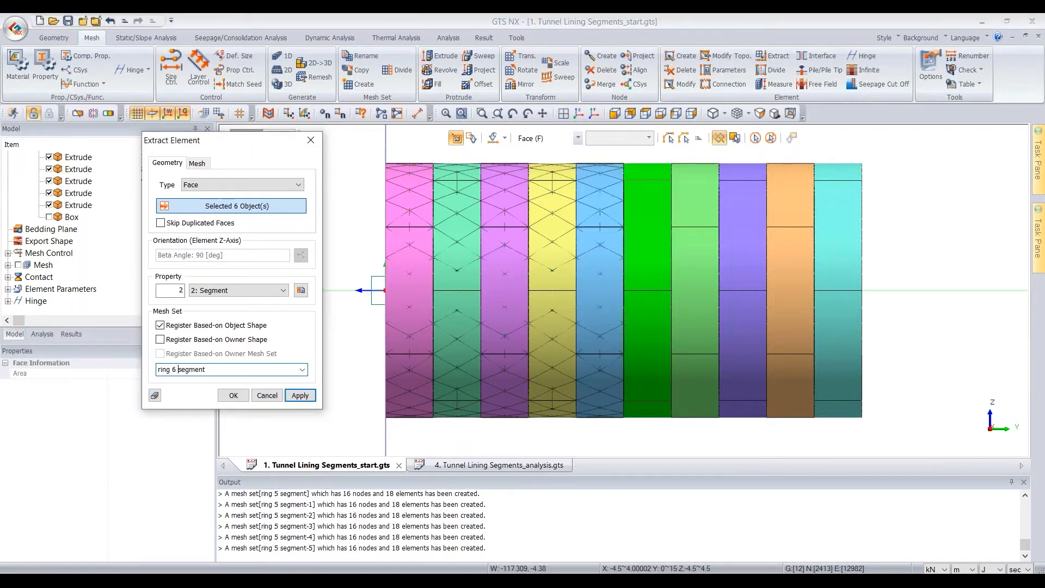
click(300, 395)
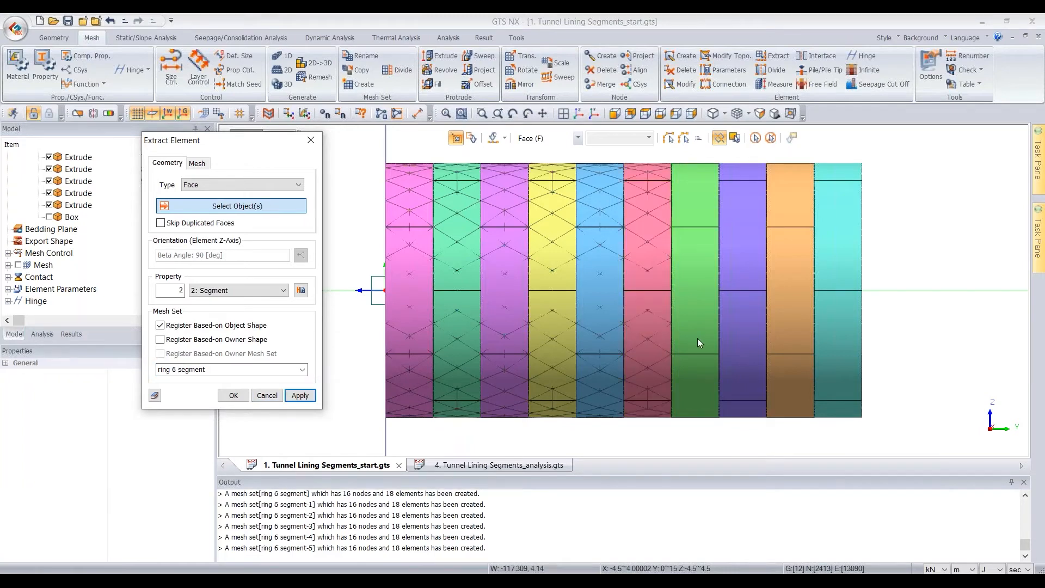
Step: Extract elements from the seventh slice's six segment faces into mesh set ring 7 segment
drag(702, 434, 702, 434)
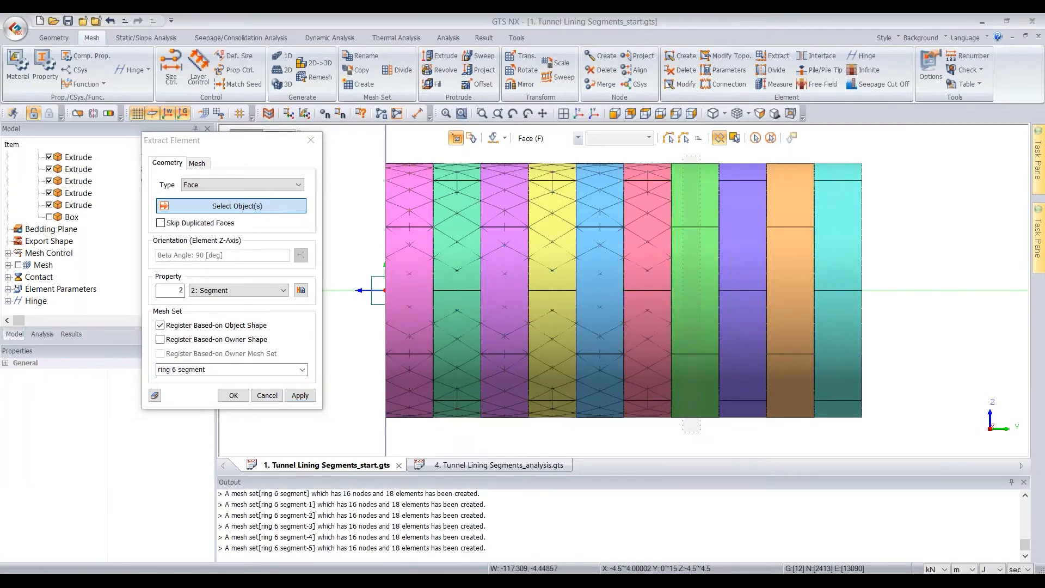
double_click(175, 370)
text(7)
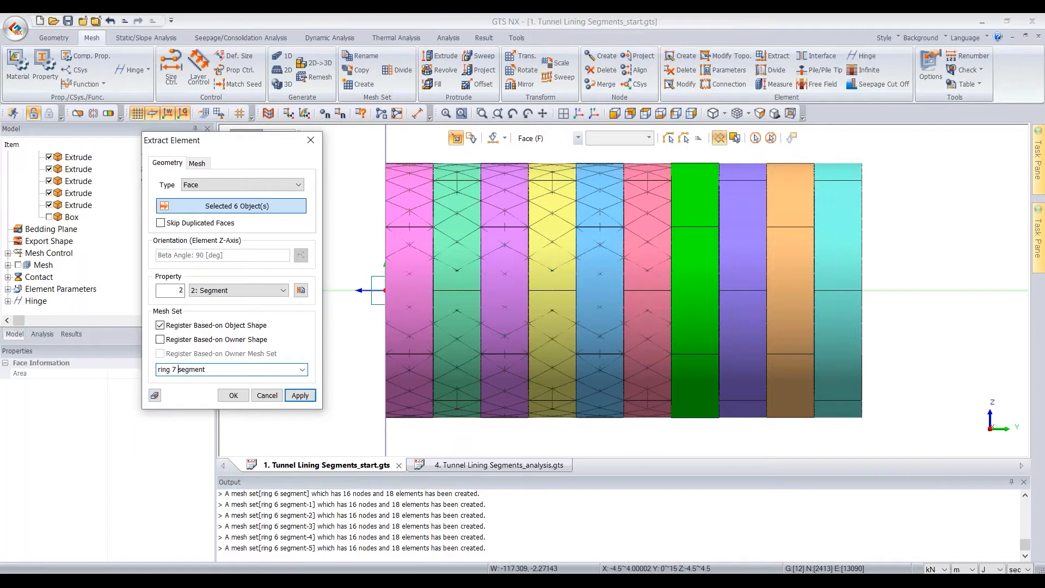
key(Return)
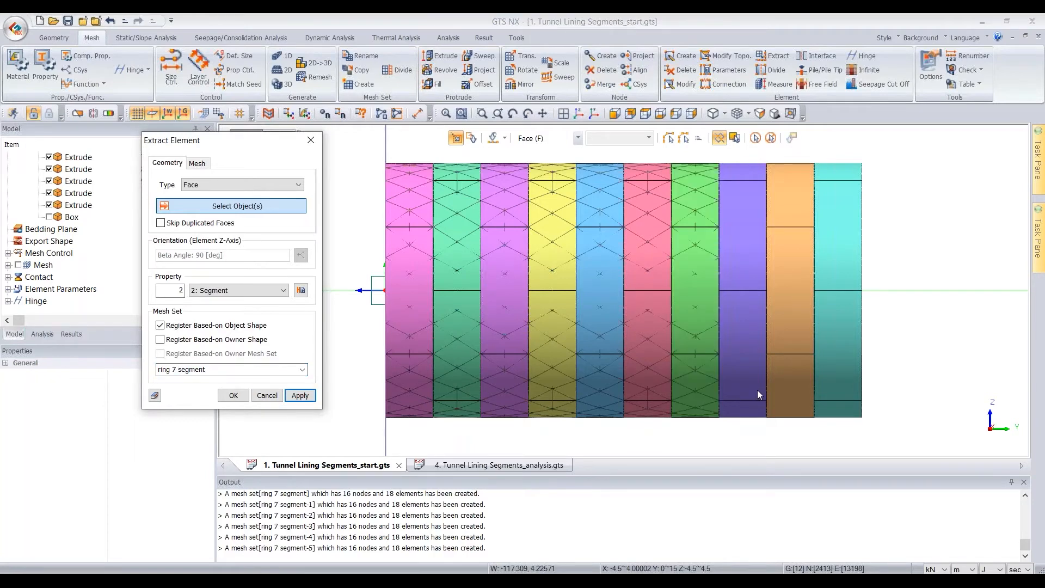
Step: Extract elements from the eighth slice's six segment faces into mesh set ring 8 segment
click(758, 392)
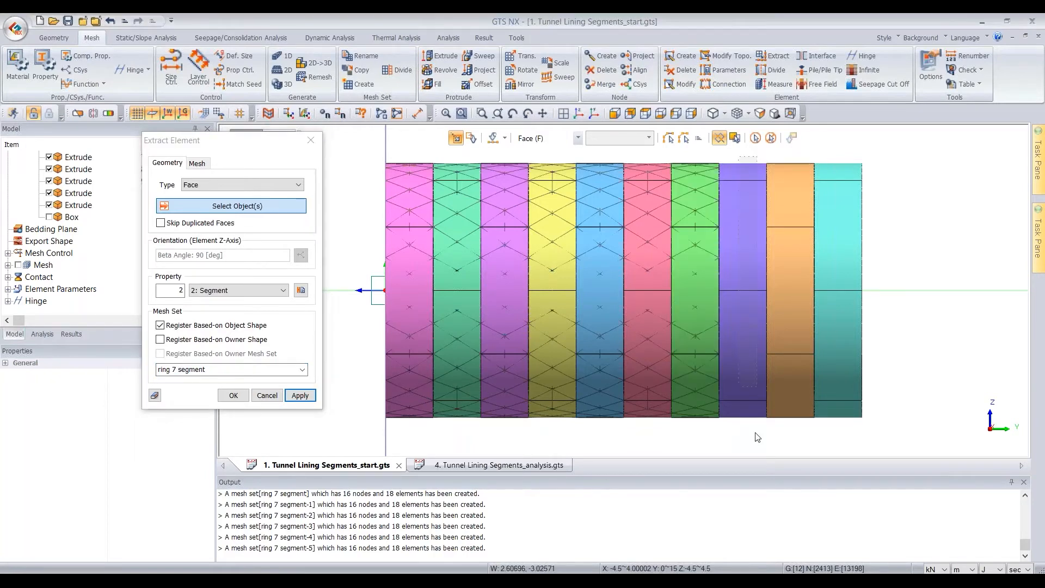
double_click(176, 369)
text(8)
click(300, 394)
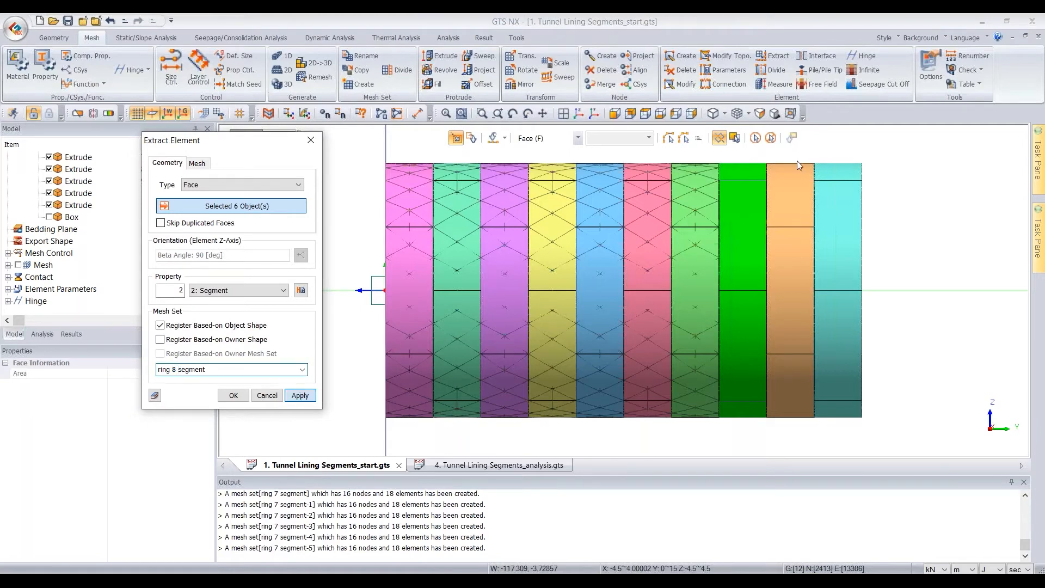
Step: Extract elements from the ninth slice's six segment faces into mesh set ring 9 segment
drag(787, 429, 792, 154)
double_click(175, 370)
text(9)
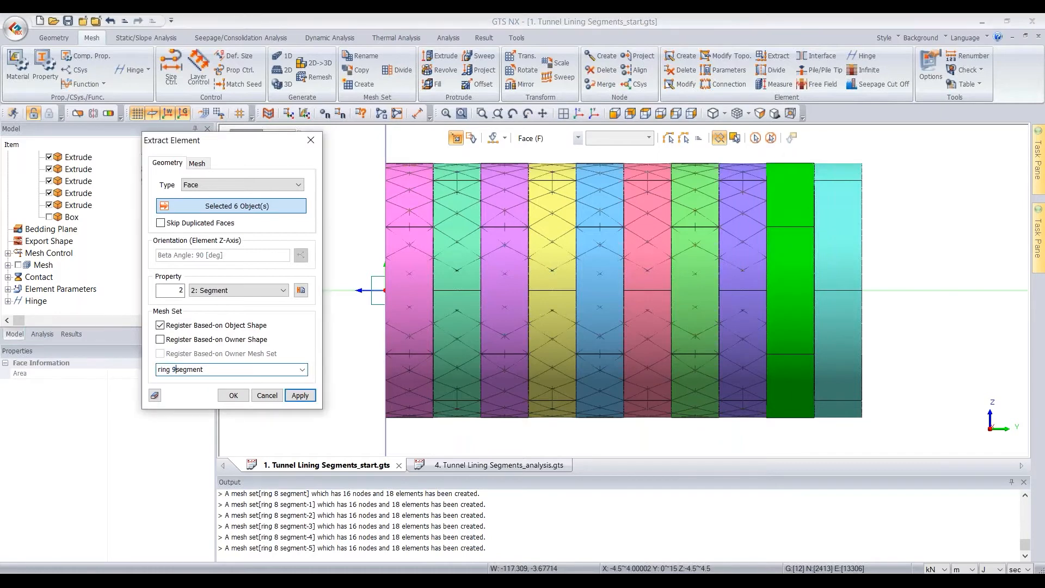
click(300, 395)
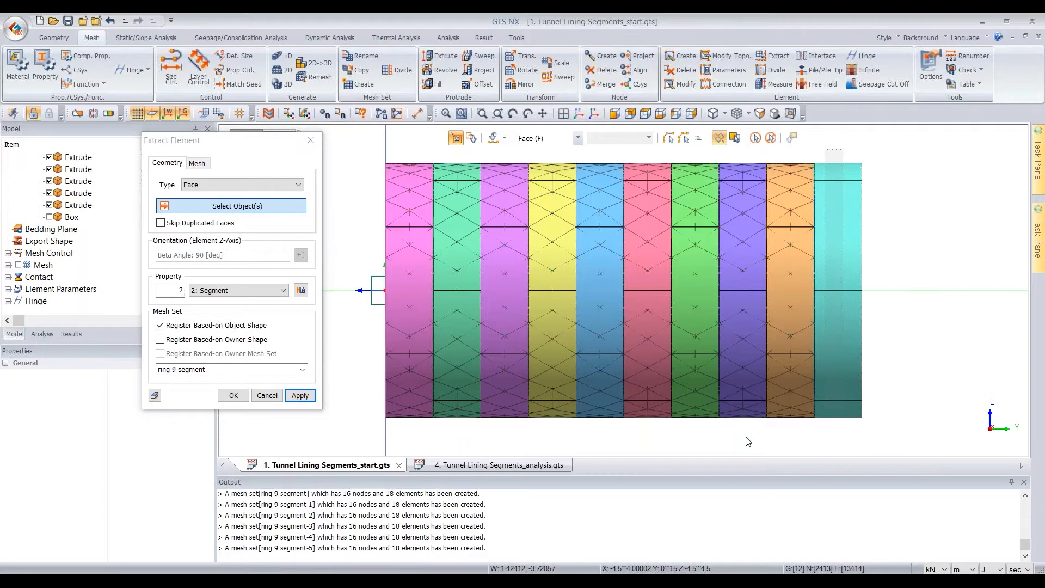
Step: Extract elements from the tenth slice's six segment faces into mesh set ring 10 segment and finish the extraction
drag(844, 421, 841, 155)
double_click(175, 369)
text(10)
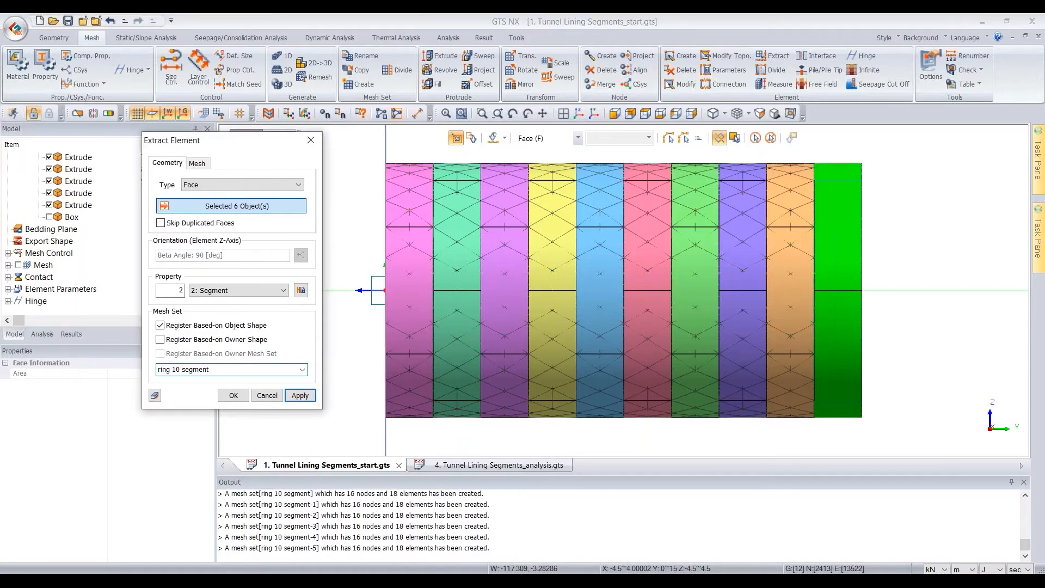
click(242, 399)
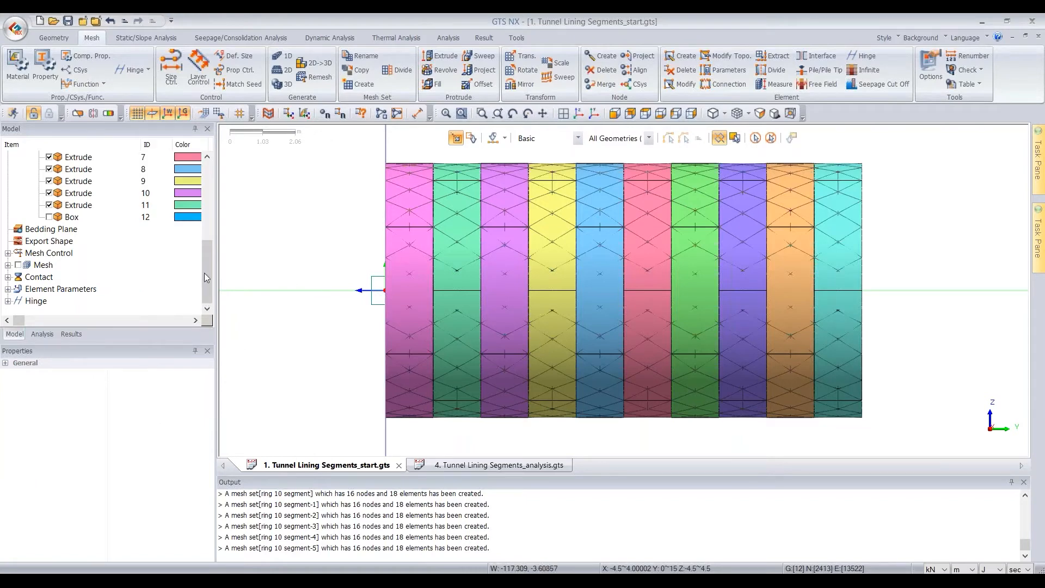
Step: Hide all solids of the geometry set and inspect the extracted lining segment meshes in a 3D view
click(205, 203)
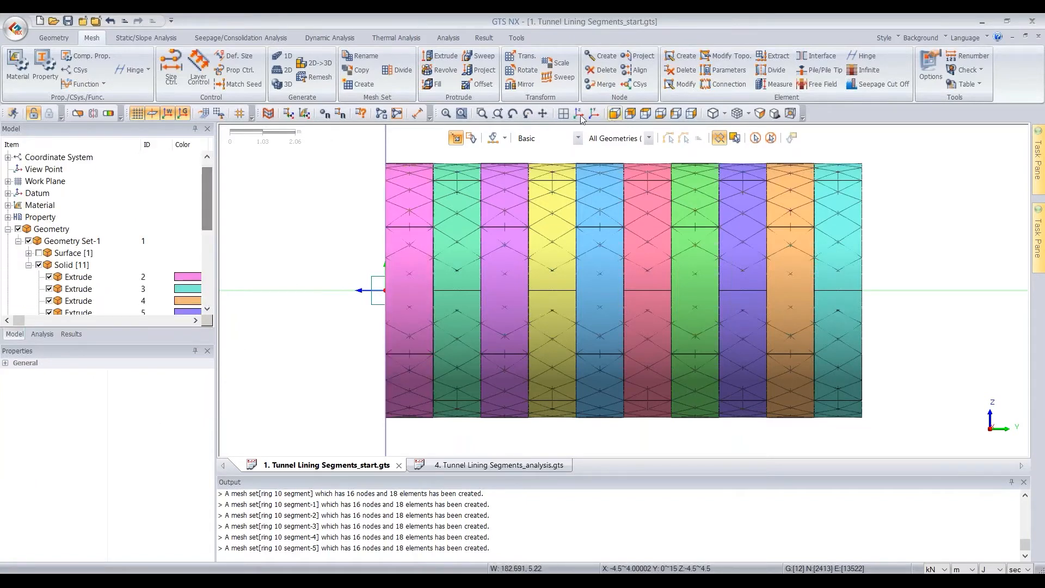
click(38, 265)
middle_drag(623, 361, 759, 277)
scroll(812, 310, up, 5)
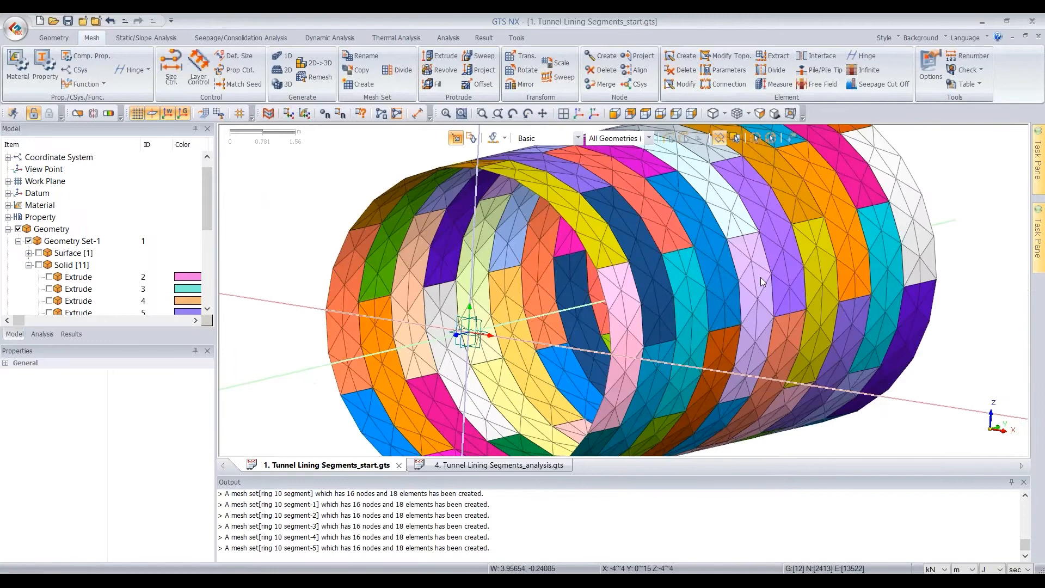
scroll(678, 287, down, 2)
middle_drag(678, 285, 669, 287)
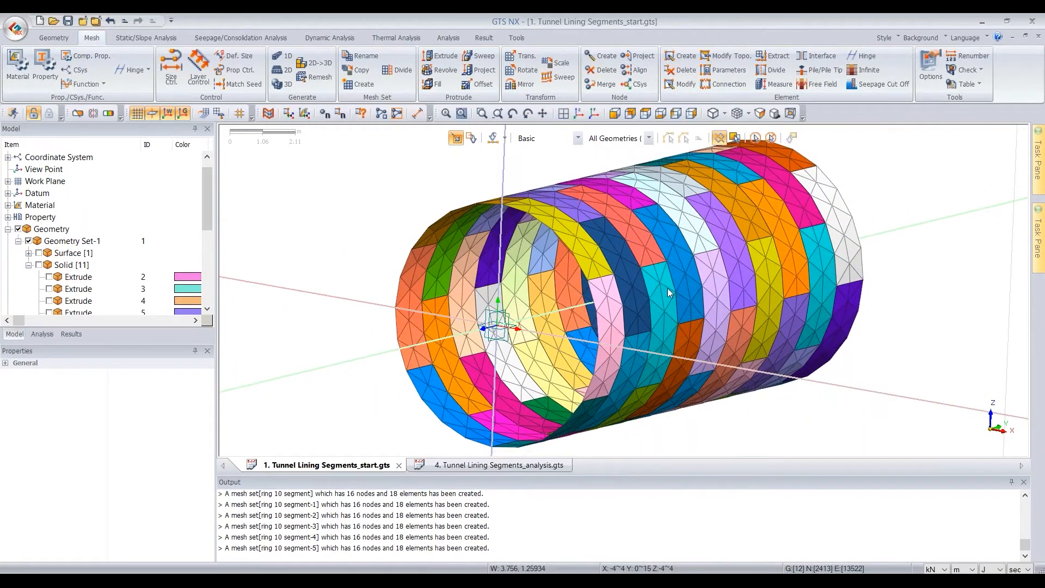
Step: List the mesh sets and highlight the six ring 1 segment mesh sets, from ring 1 segment to ring 1 segment-5
scroll(206, 216, down, 5)
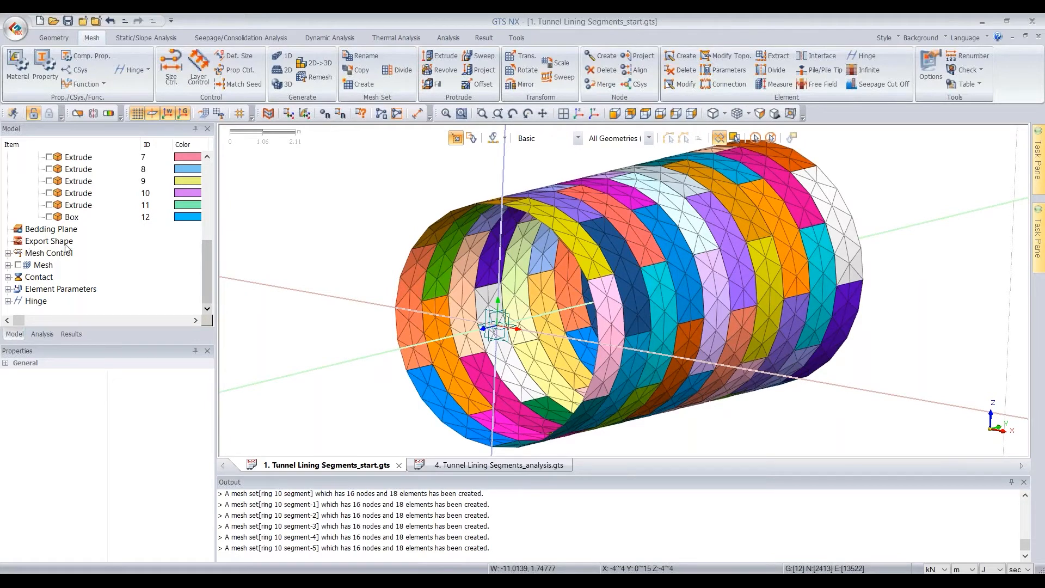
click(7, 266)
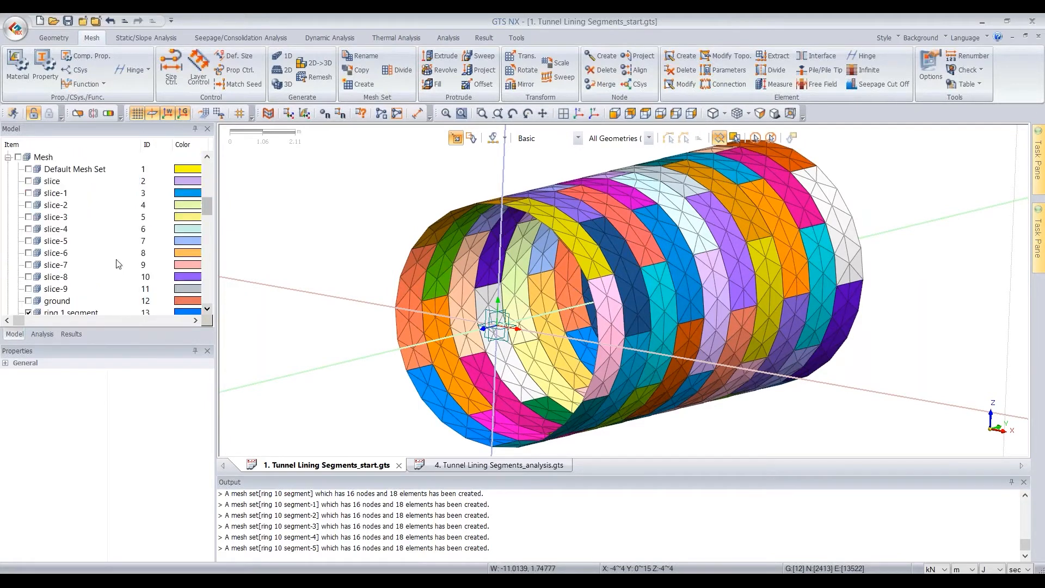
scroll(207, 229, down, 4)
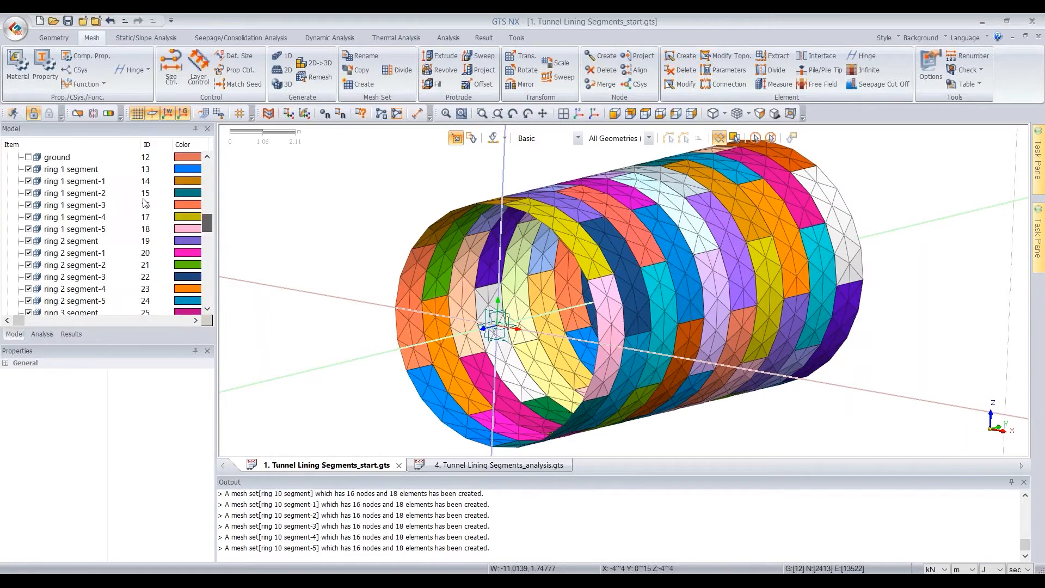
click(82, 170)
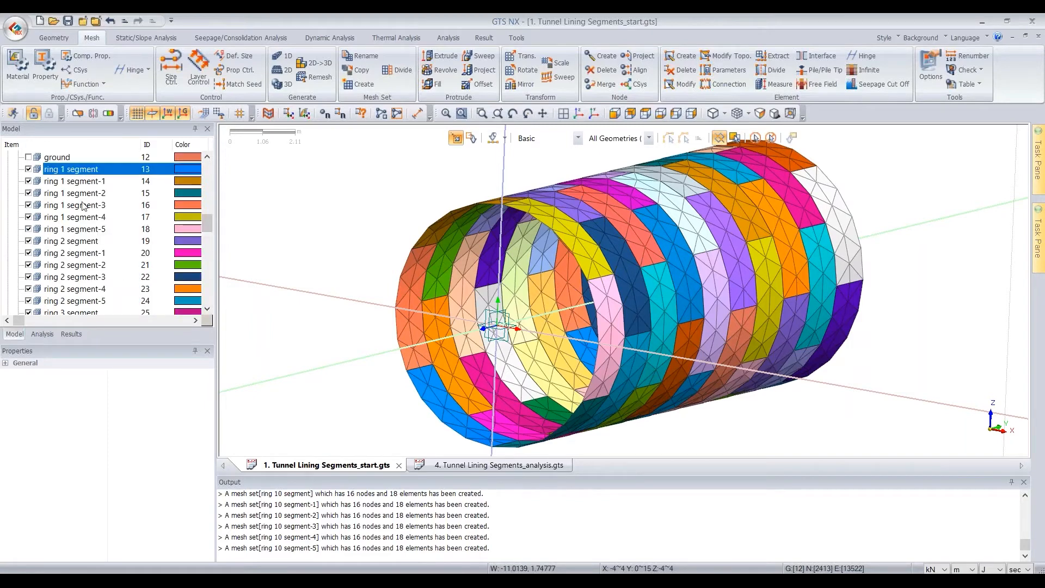
shift+click(123, 229)
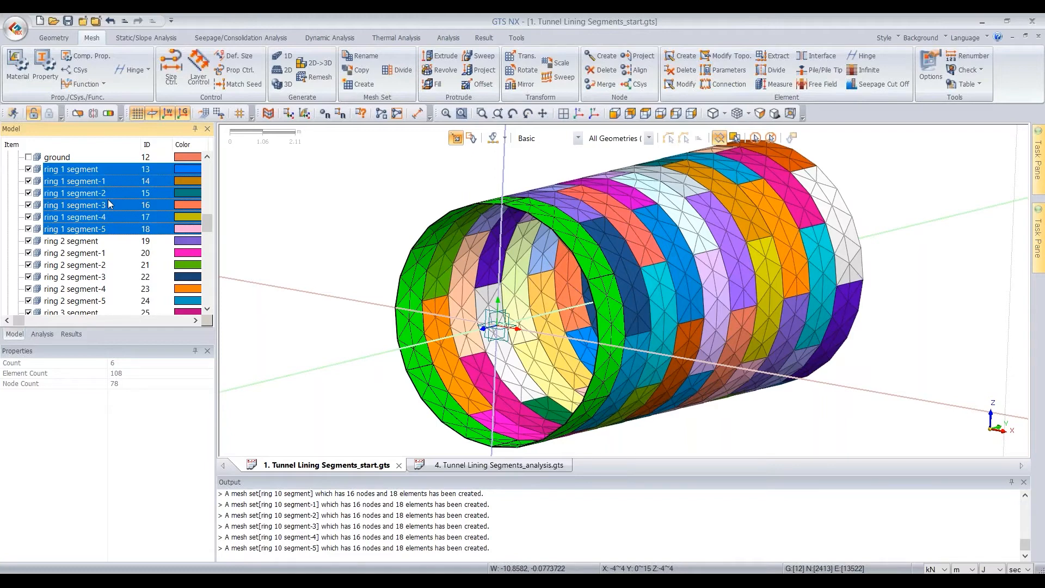
Step: Switch to the PowerPoint presentation and show slide 14 about the shell interface element
click(394, 536)
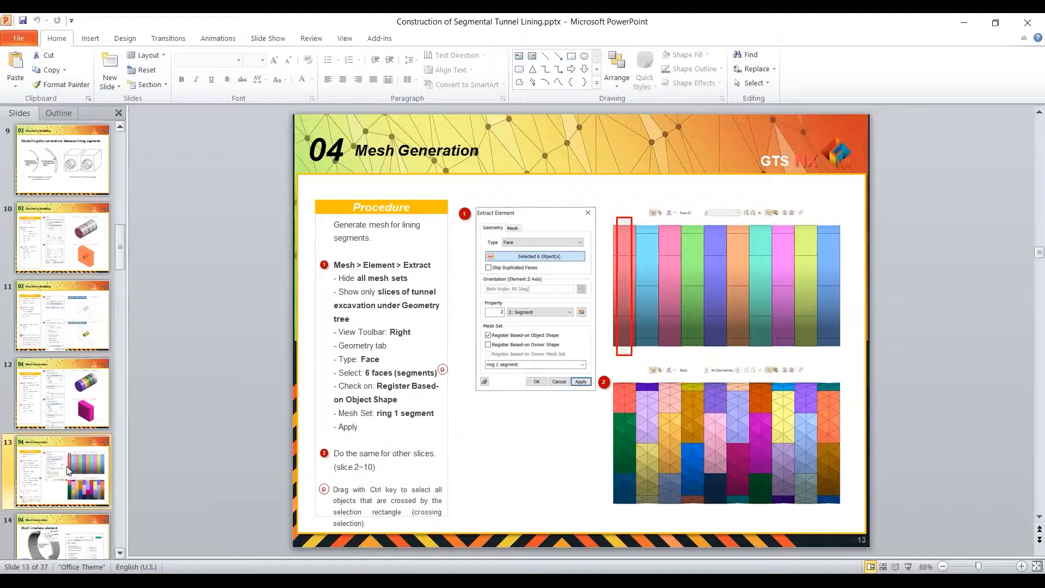
click(53, 535)
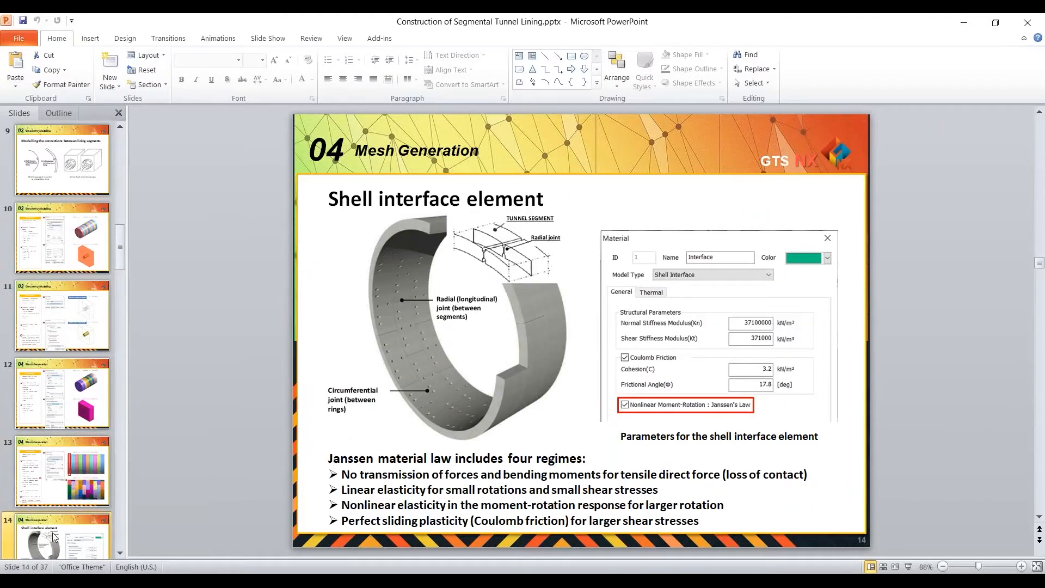
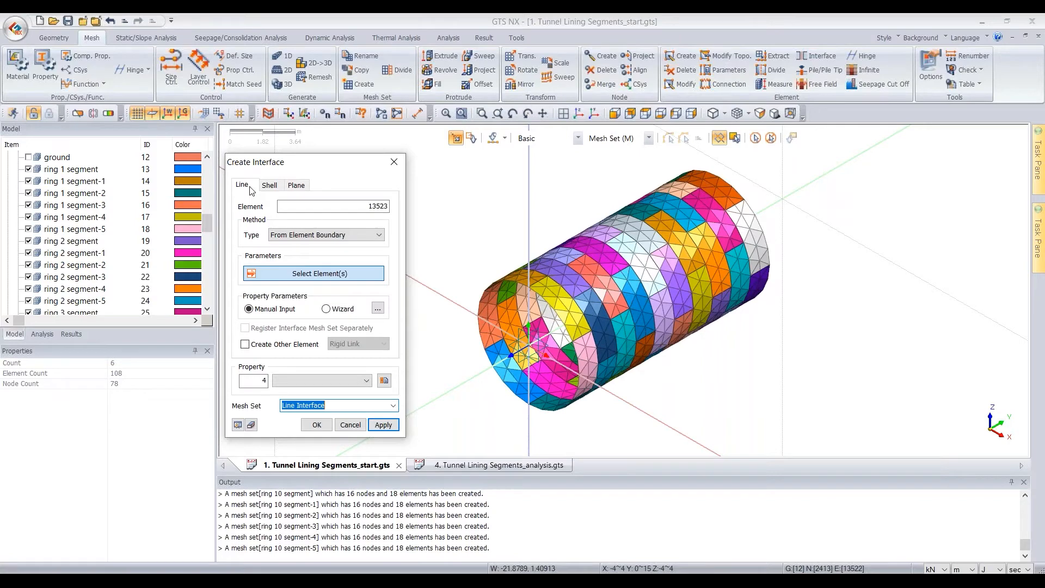
Step: Set up a shell interface using the From Mesh-Set (T/X-cross type) method
click(297, 185)
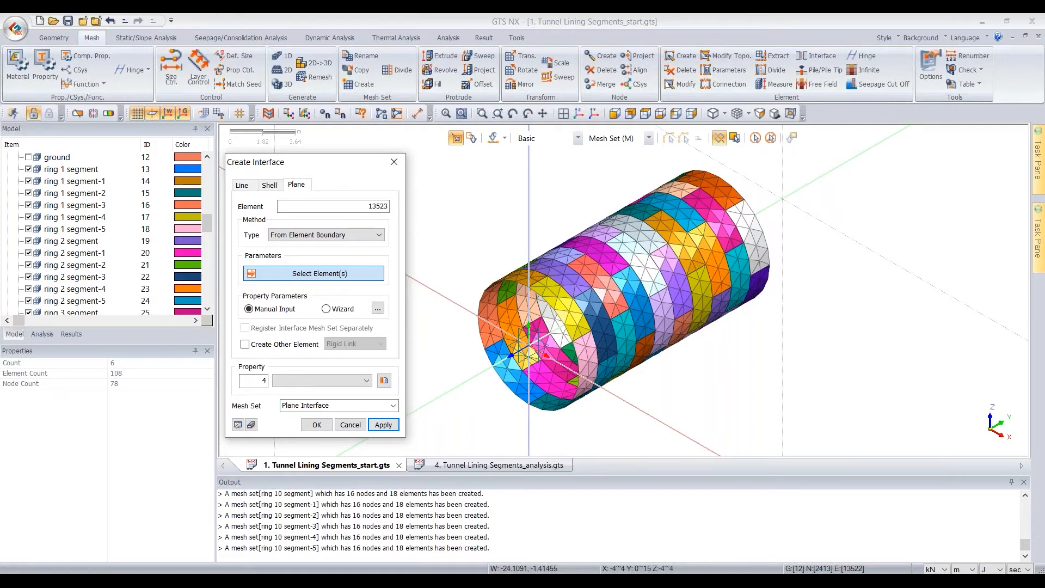
click(269, 185)
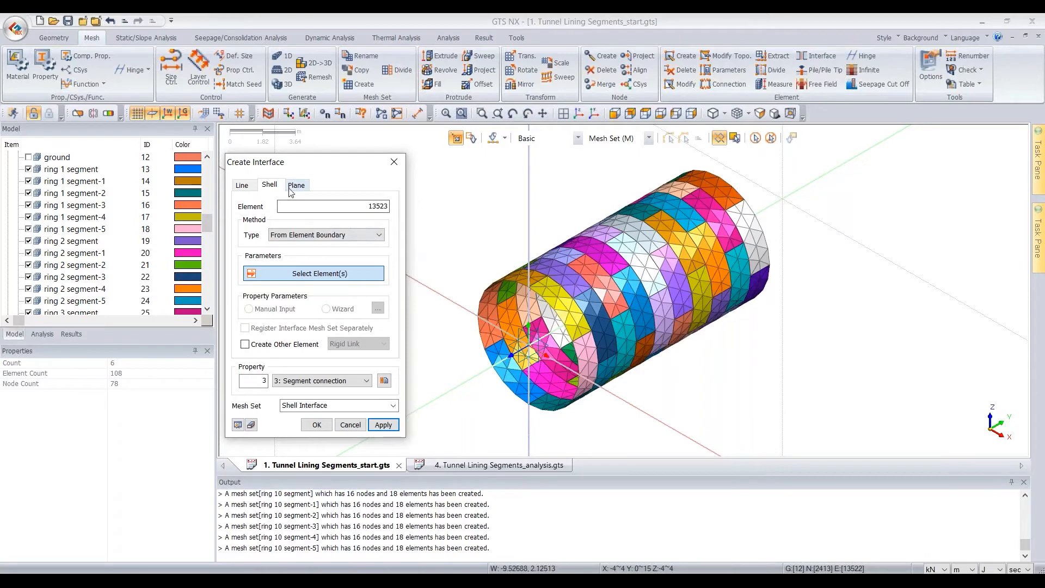
click(303, 236)
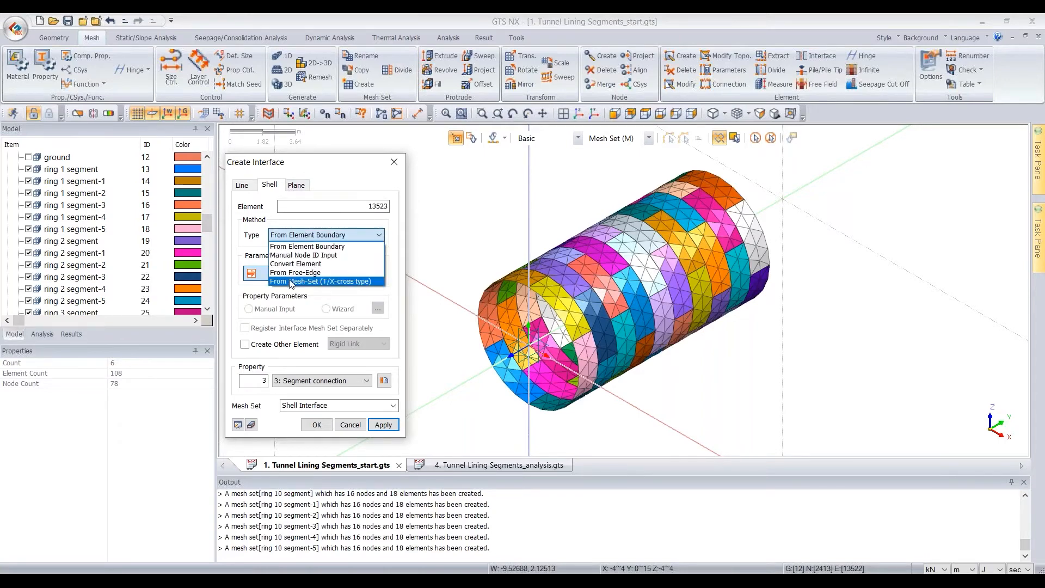
click(322, 282)
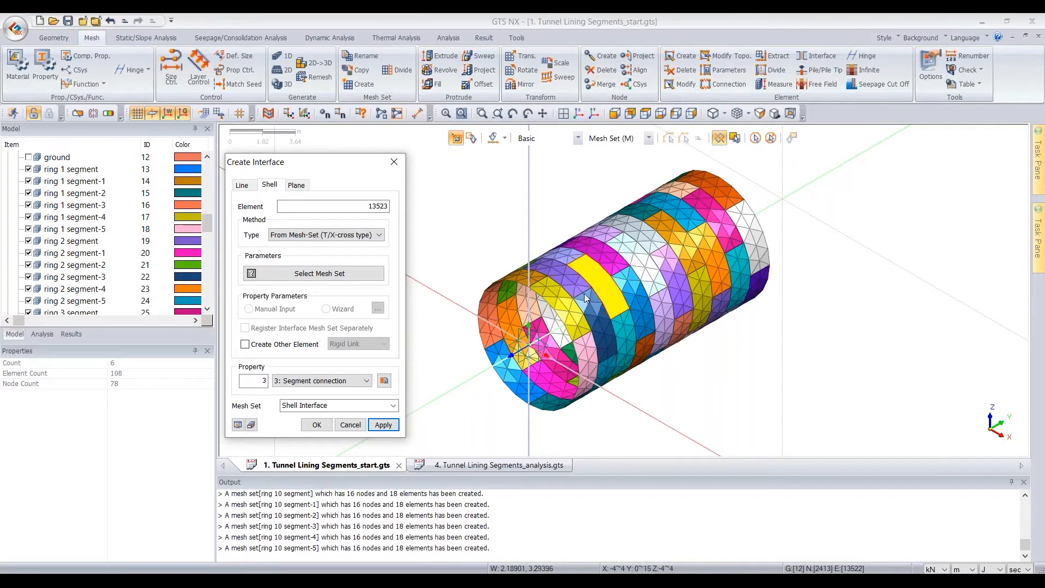
Step: Select all displayed segment mesh sets and create their shell interface elements in a mesh set named segment connection-1
click(324, 274)
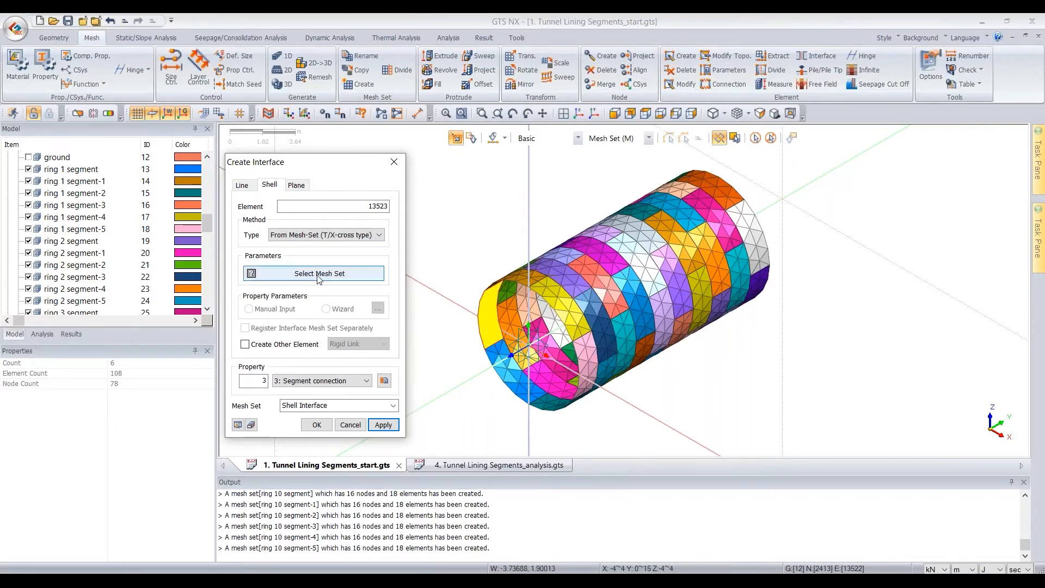
click(755, 138)
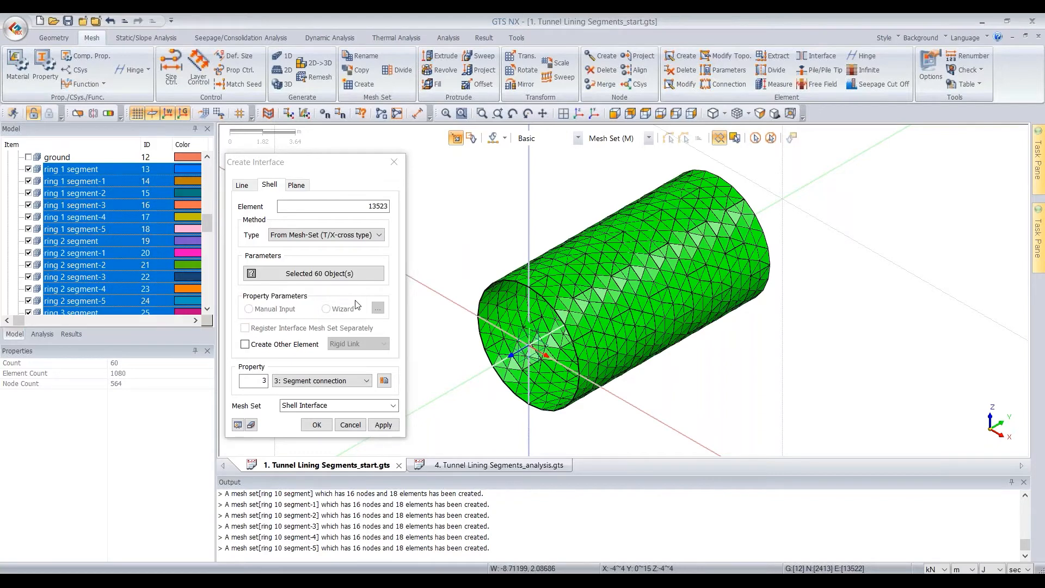
click(342, 408)
text(se)
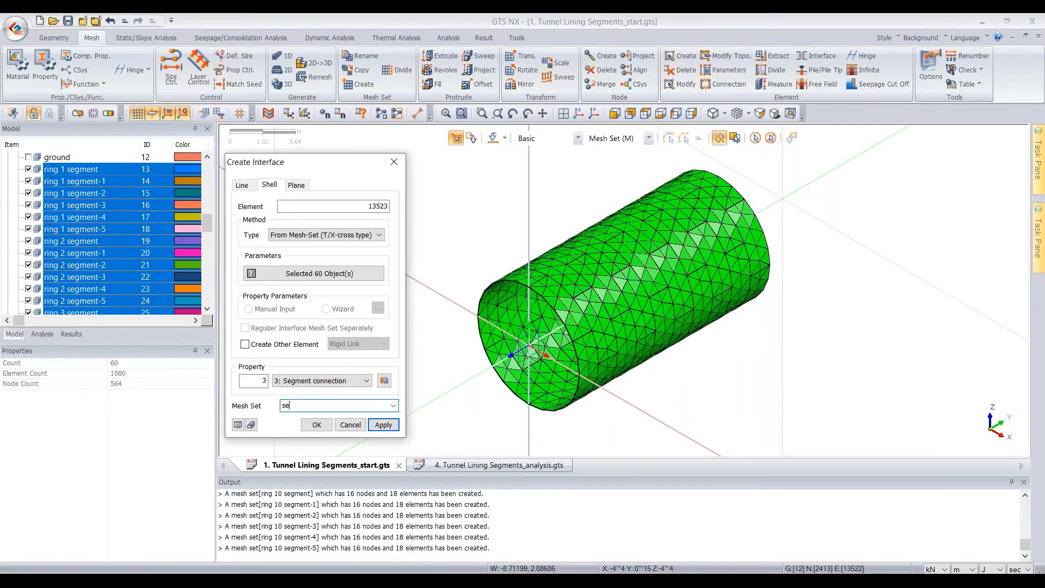
text(gment connection-1)
click(318, 427)
Step: Show only the segment connection-1 mesh set in the model view
drag(207, 224, 190, 313)
click(90, 267)
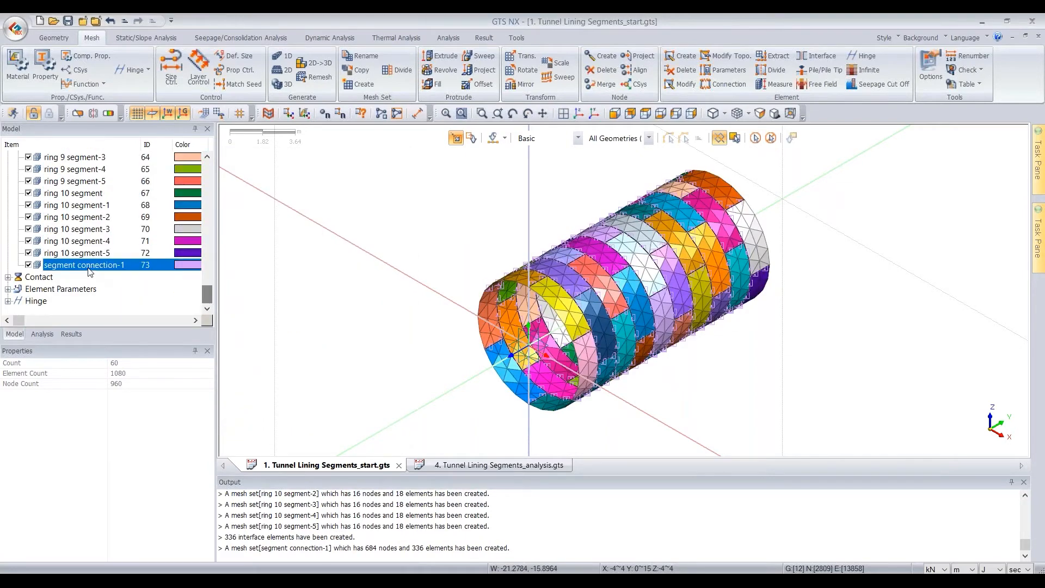
right_click(91, 271)
click(113, 306)
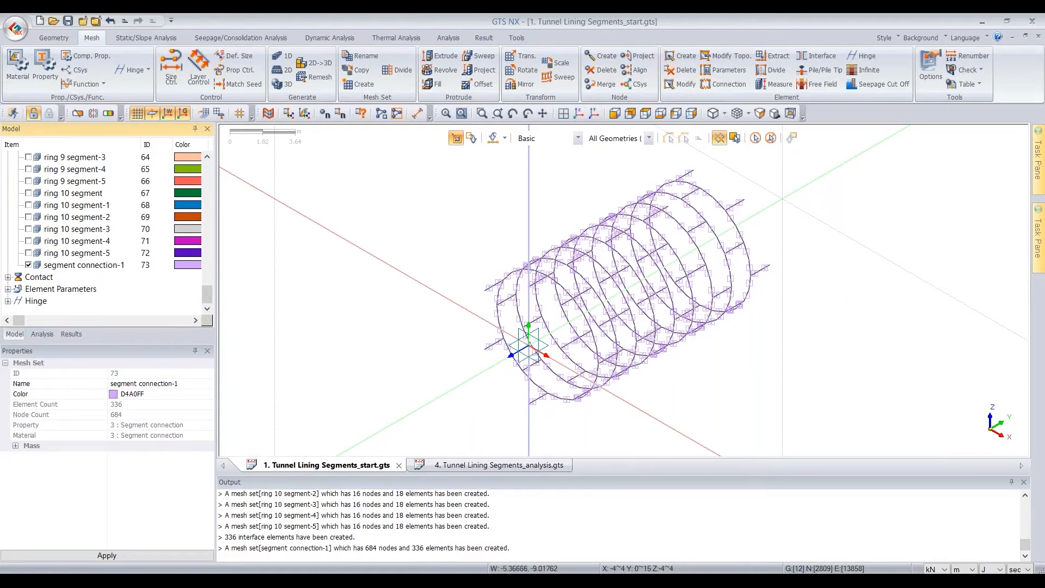
Step: Switch to the segmental tunnel lining PowerPoint, read slide 17 on splitting the connections by ring, and return to GTS NX
click(319, 580)
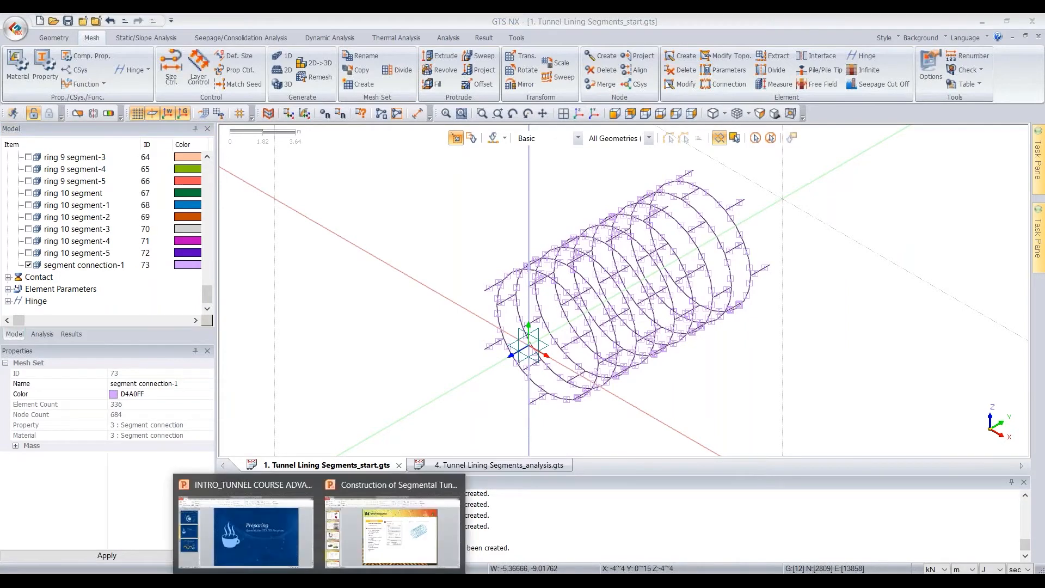
click(391, 530)
click(64, 384)
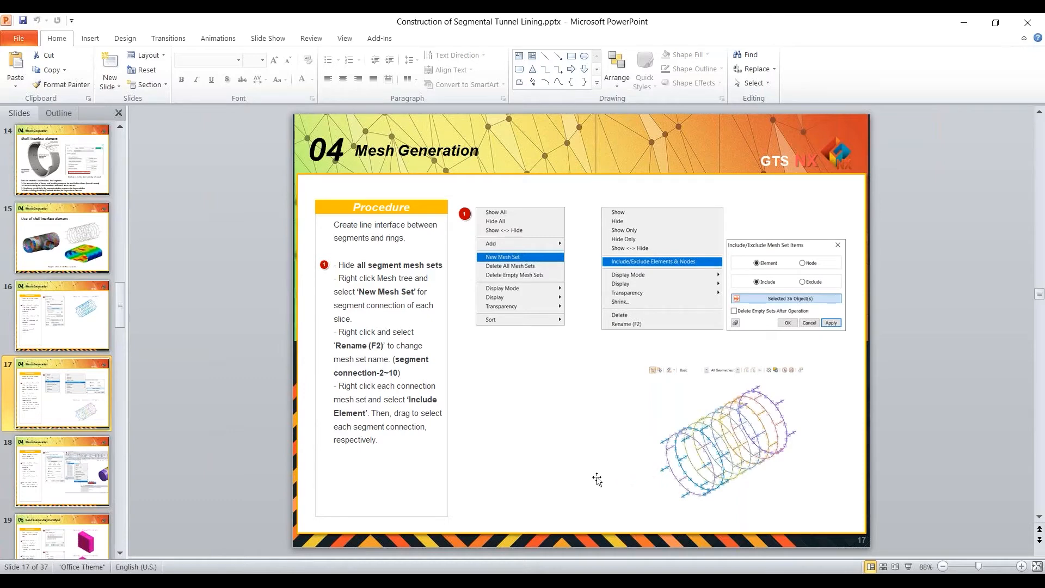
key(alt+Tab)
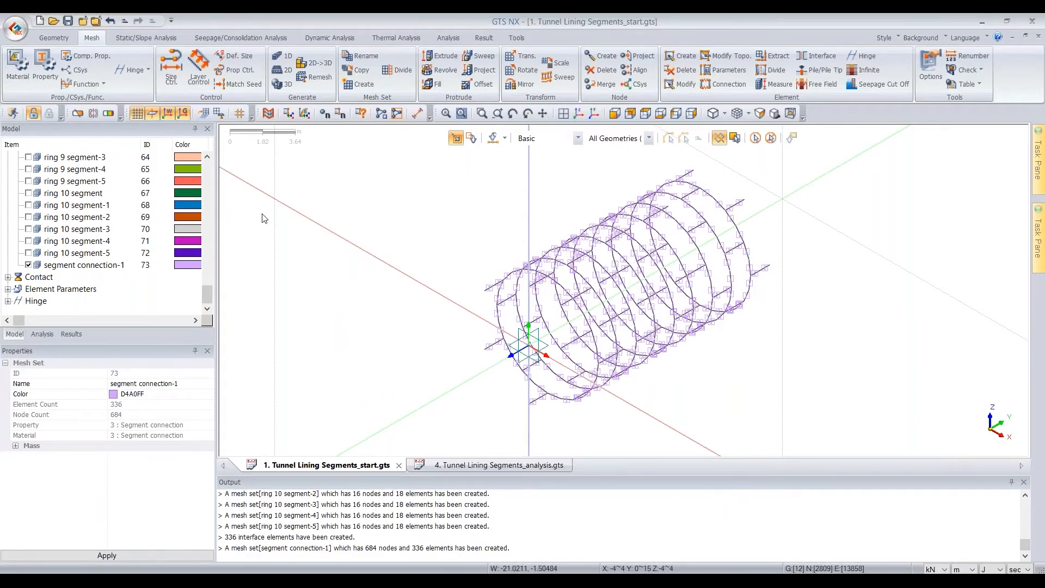
Step: Add five new empty mesh sets to the mesh tree and locate them in the list
drag(207, 296, 205, 195)
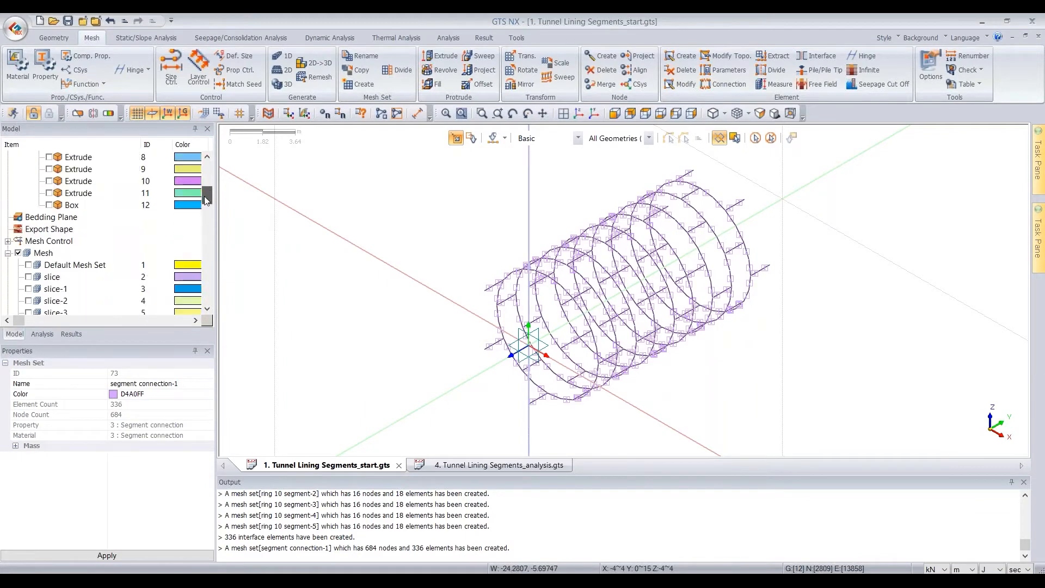
right_click(44, 253)
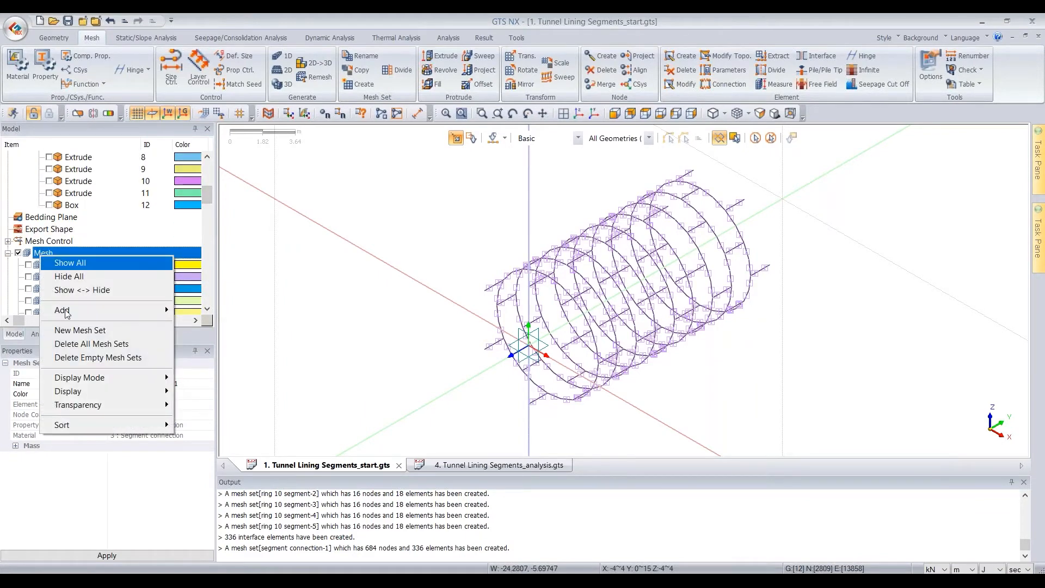
click(70, 329)
right_click(44, 254)
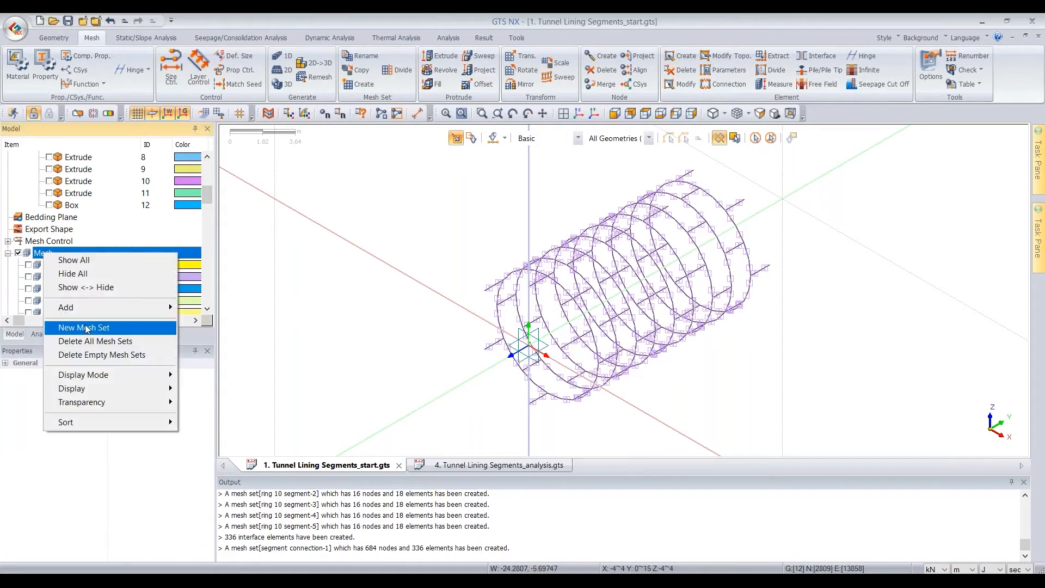
click(85, 329)
right_click(47, 253)
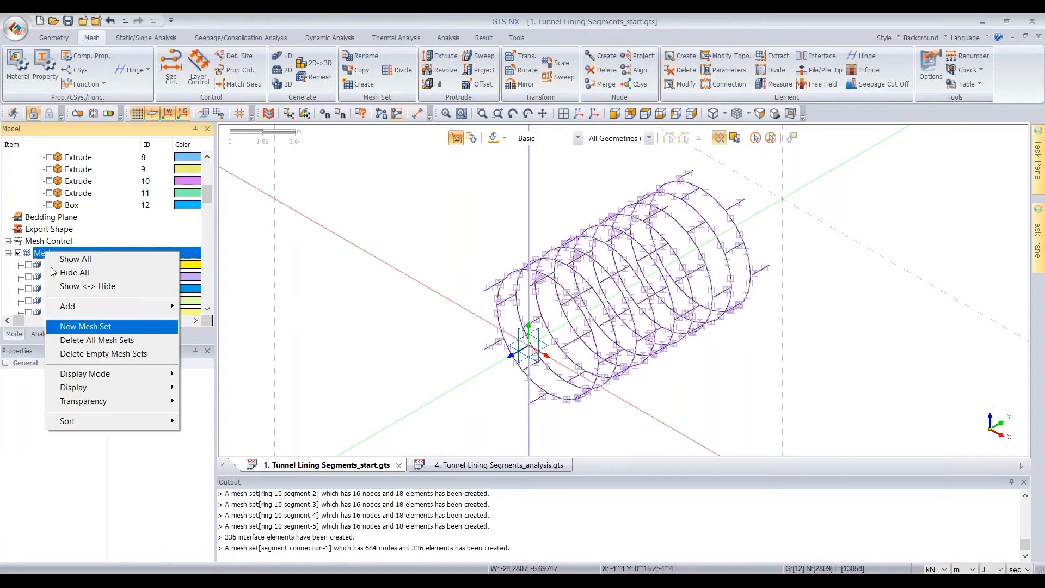
right_click(43, 253)
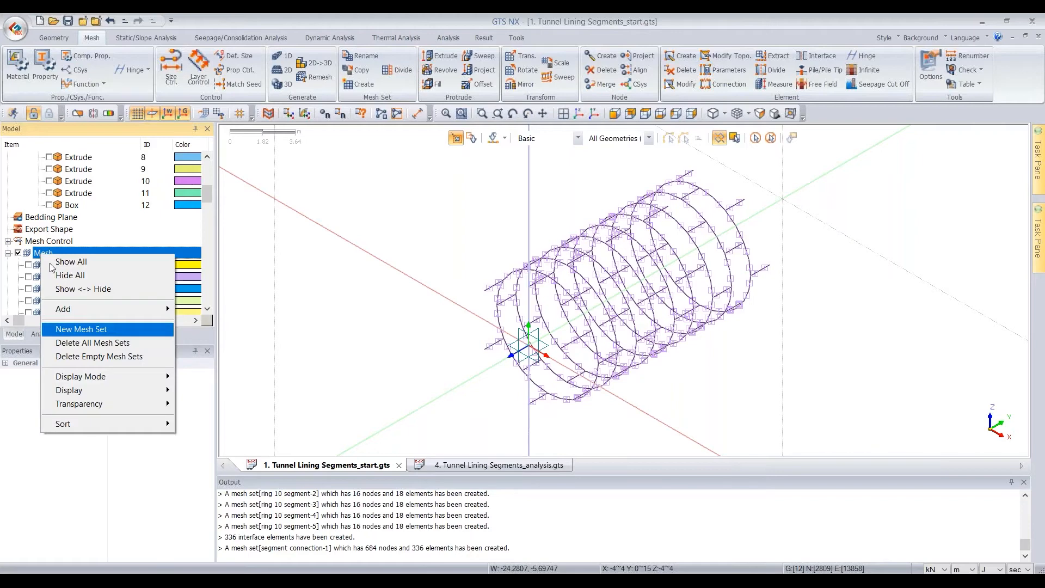
click(76, 329)
right_click(45, 253)
click(79, 329)
drag(207, 192, 203, 337)
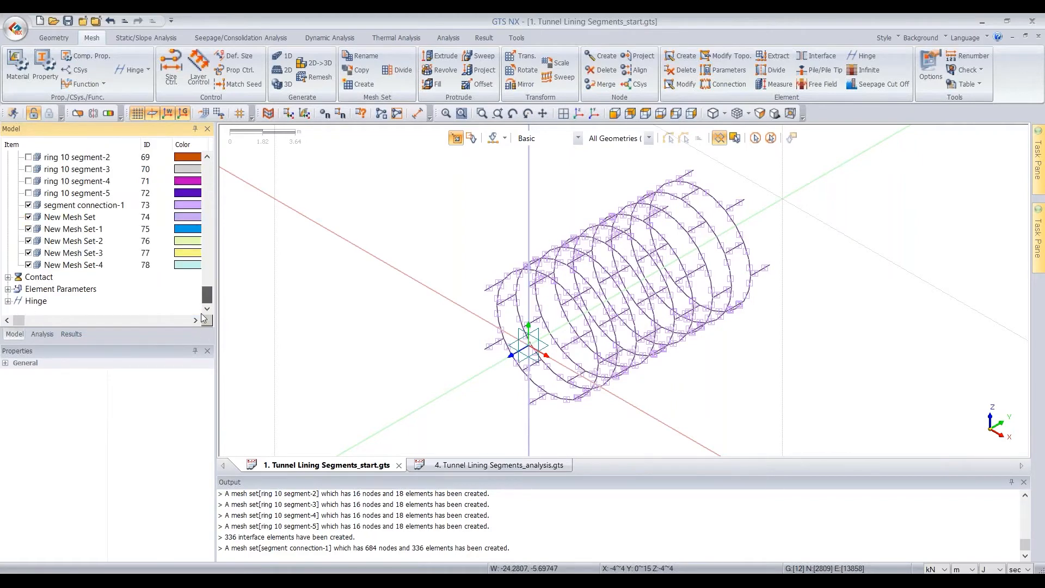
Step: Add four more empty mesh sets, up to New Mesh Set-8, and check them in the list
drag(207, 294, 207, 200)
right_click(49, 183)
right_click(48, 182)
click(94, 259)
right_click(47, 180)
click(89, 256)
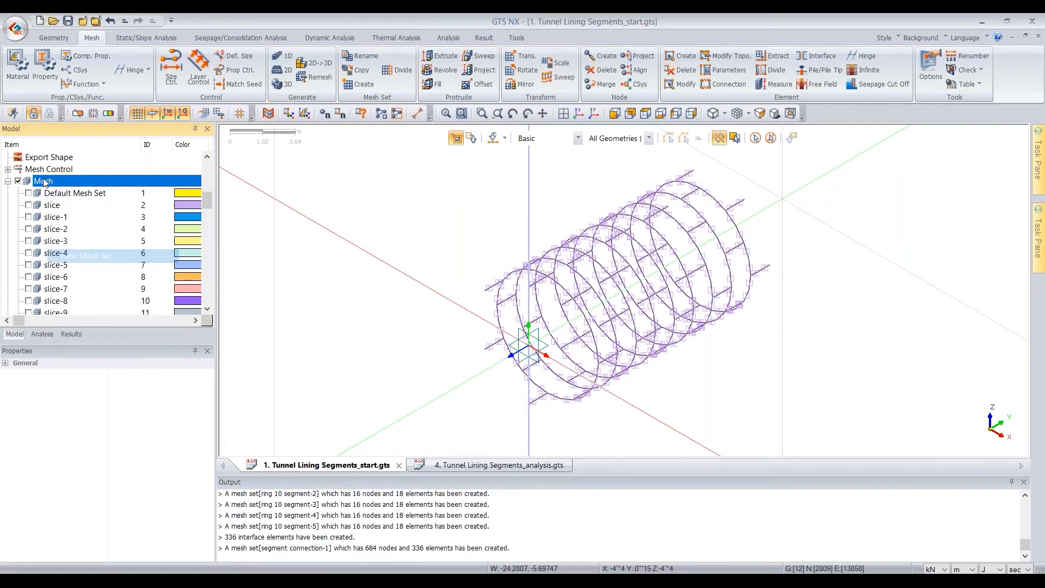
right_click(45, 182)
click(90, 254)
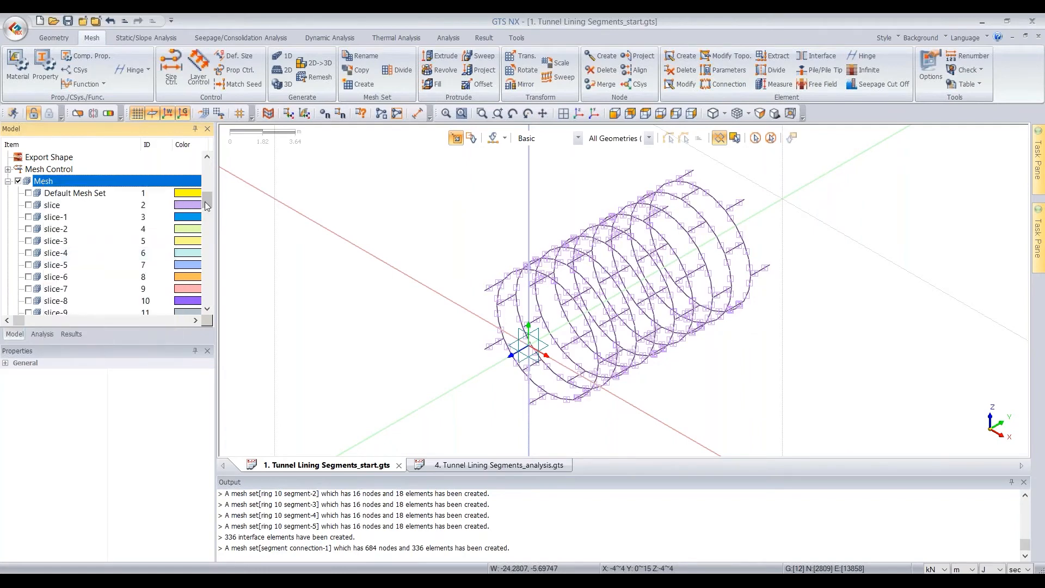
drag(205, 201, 209, 333)
scroll(89, 246, up, 1)
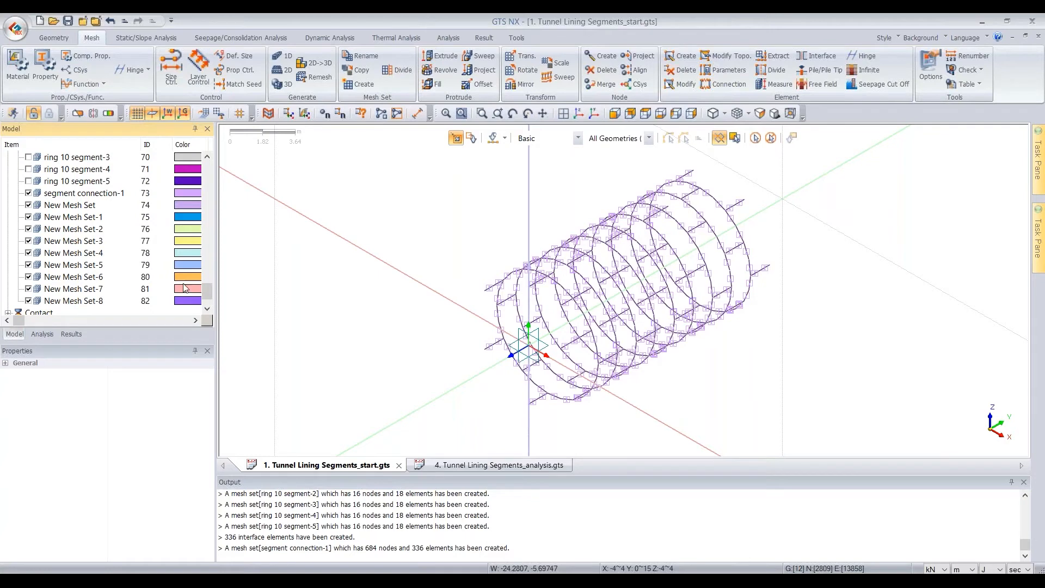
Step: Copy the name of the segment connection-1 mesh set for reuse
drag(209, 293, 213, 211)
scroll(99, 261, down, 15)
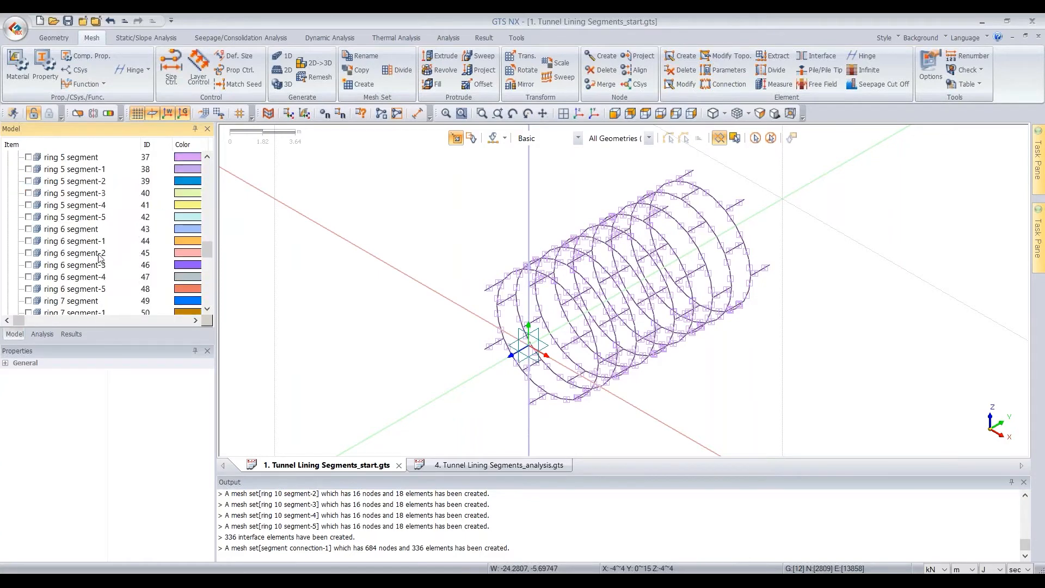
scroll(103, 256, up, 2)
click(105, 233)
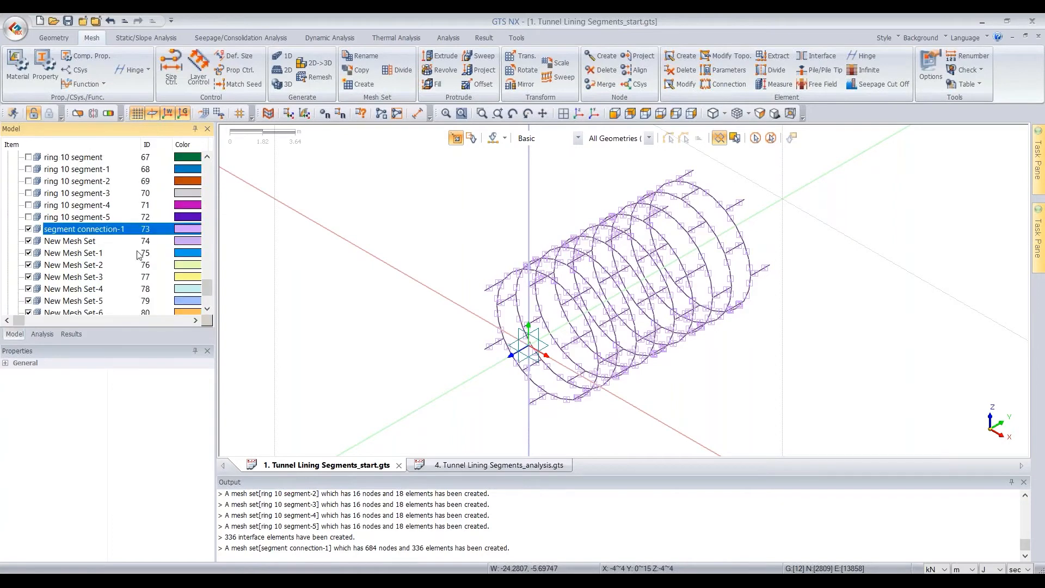
click(105, 230)
key(ctrl+c)
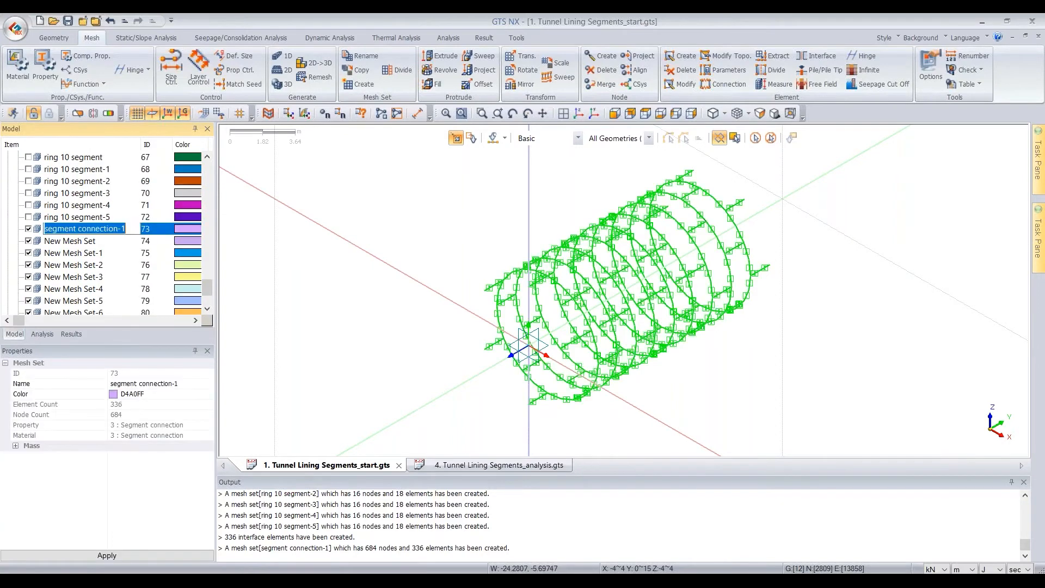
Step: Try to rename New Mesh Set and New Mesh Set-1 as segment connection-2 and segment connection-3
click(81, 243)
key(F2)
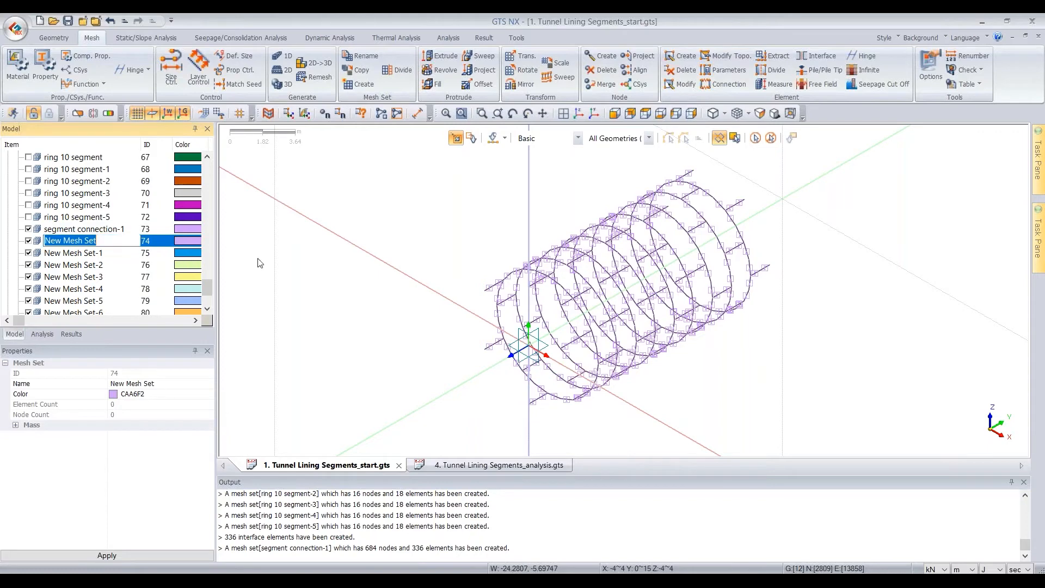
key(ctrl+v)
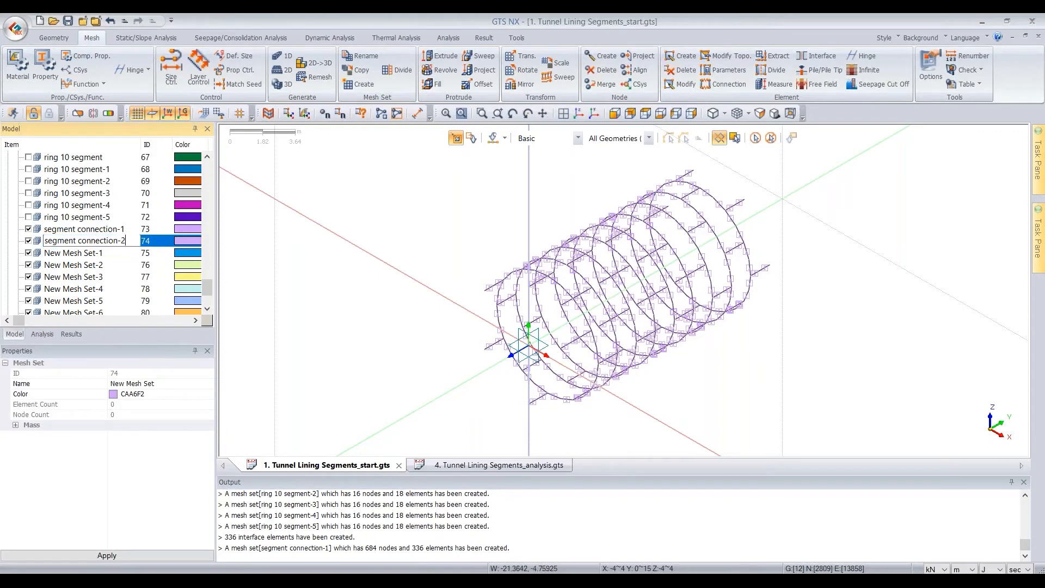
click(80, 253)
key(F2)
key(ctrl+v)
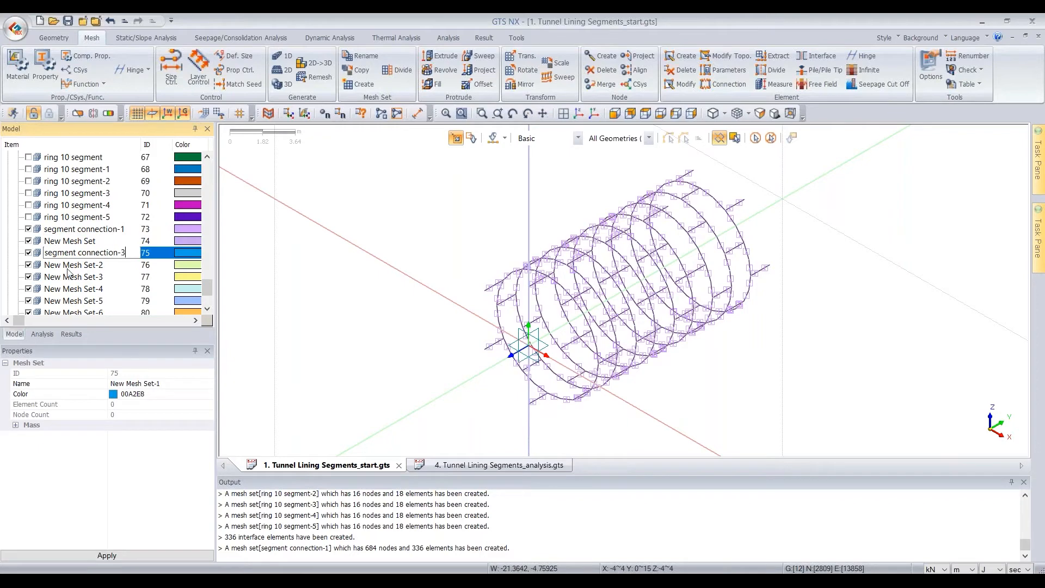
click(68, 269)
Step: Rename New Mesh Set as segment connection-2 and commit the name
click(77, 241)
key(F2)
key(ctrl+v)
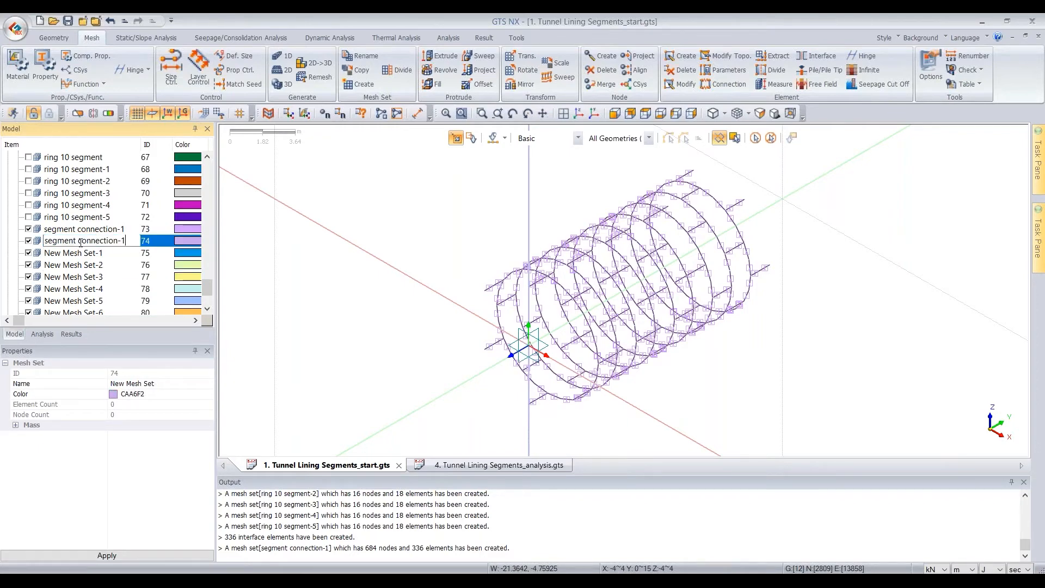
key(BackSpace)
text(2)
key(Return)
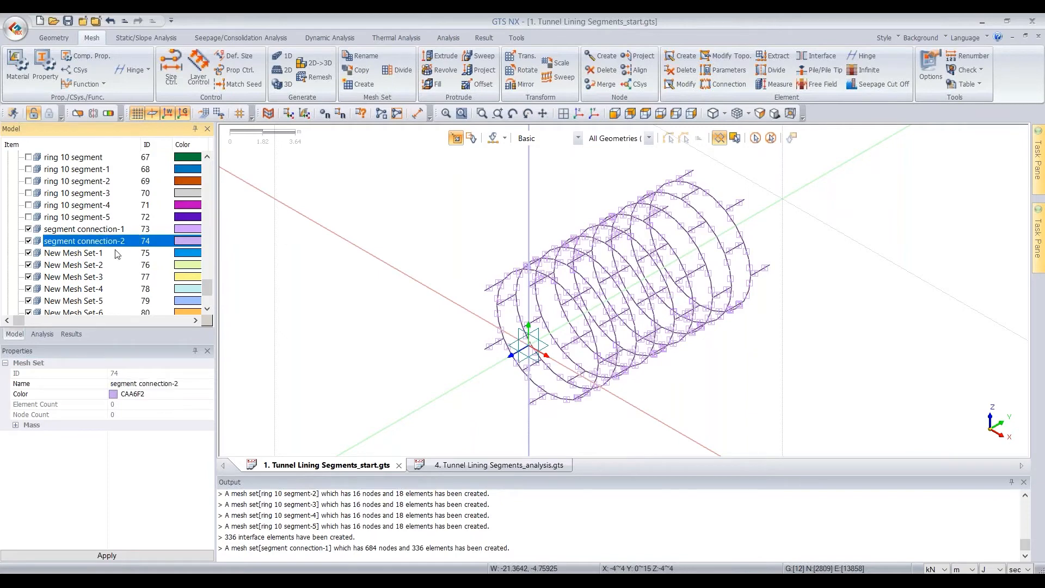
Step: Rename New Mesh Set-1 as segment connection-3
click(87, 253)
key(F2)
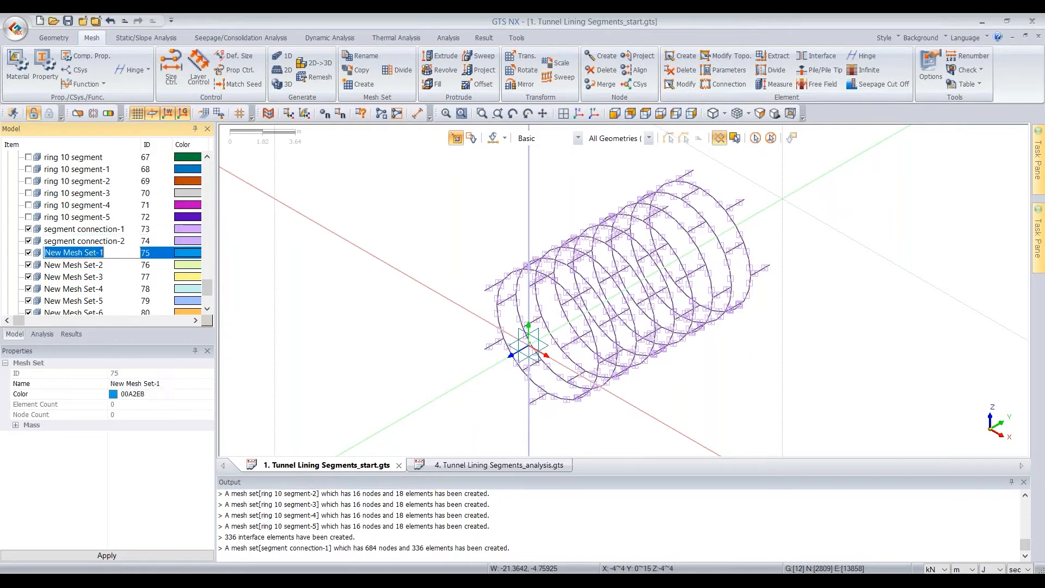
key(ctrl+v)
key(BackSpace)
text(3)
key(Return)
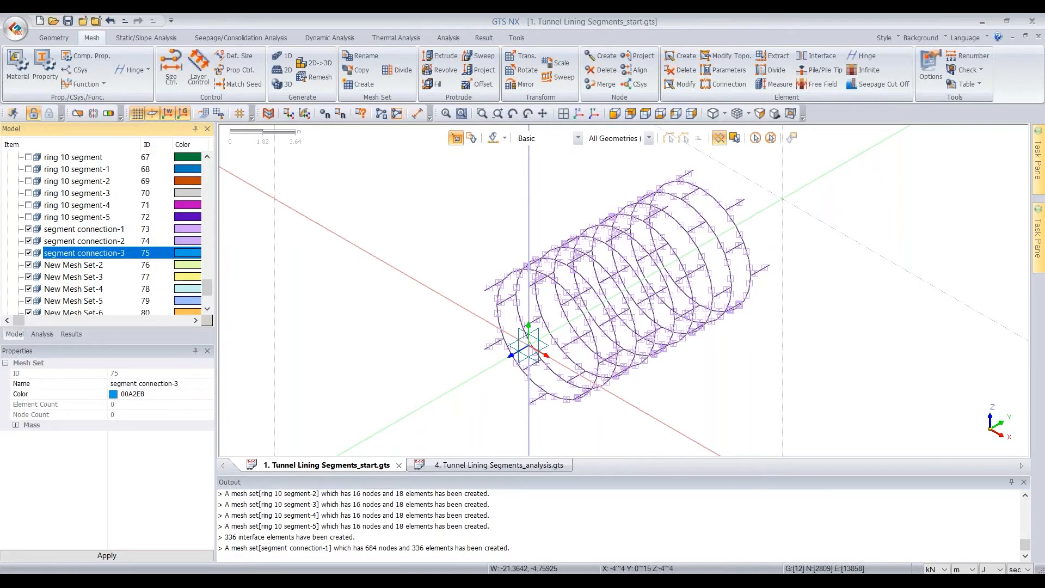
Step: Rename New Mesh Set-2 as segment connection-4
click(89, 267)
key(F2)
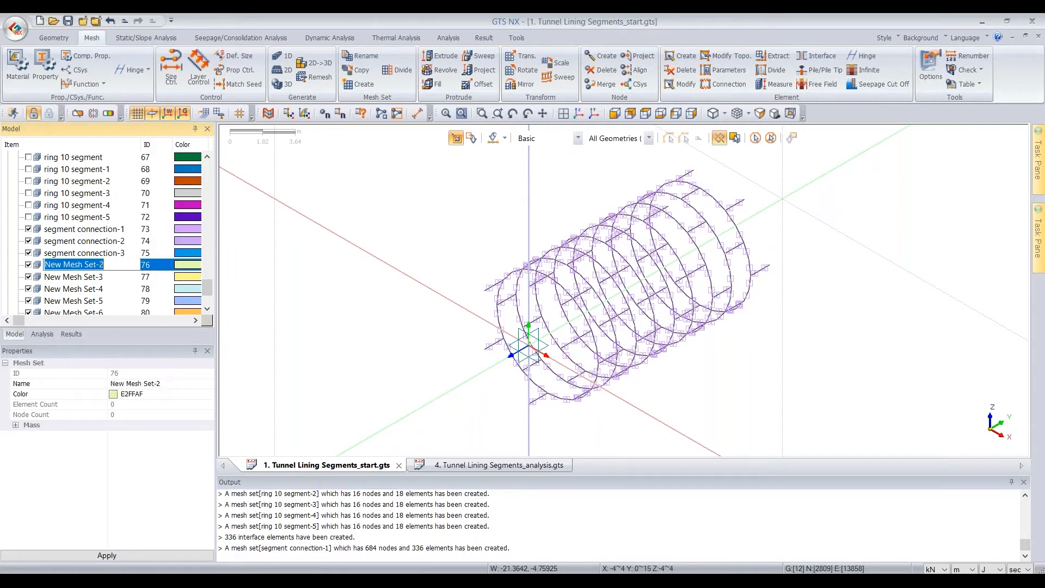
key(ctrl+v)
key(BackSpace)
text(4)
key(Return)
Step: Rename the mesh set New Mesh Set-3 as segment connection-5, reusing the copied name of segment connection-4
click(53, 278)
key(F2)
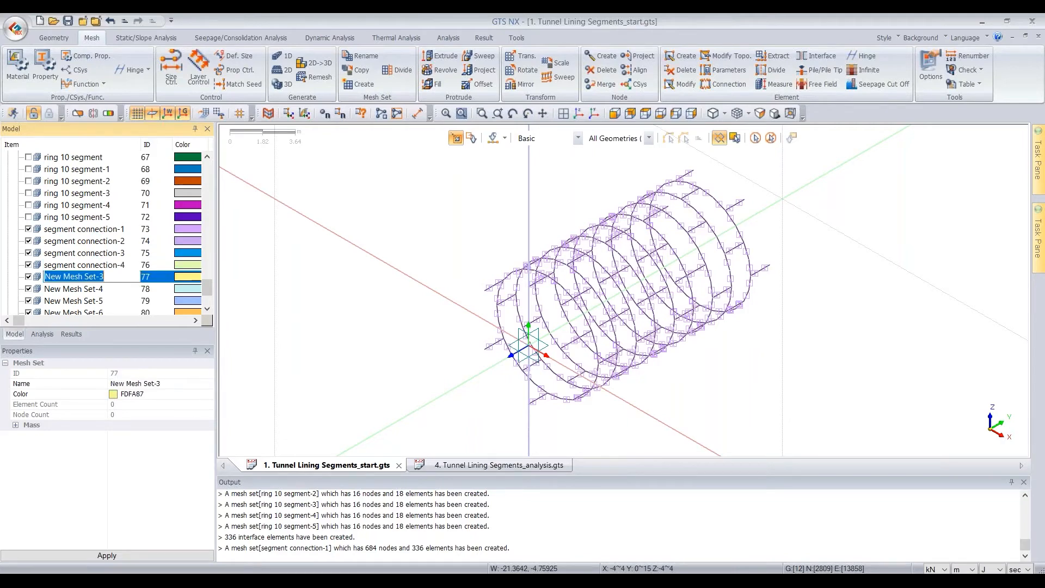
click(88, 265)
key(F2)
key(ctrl+c)
key(Down)
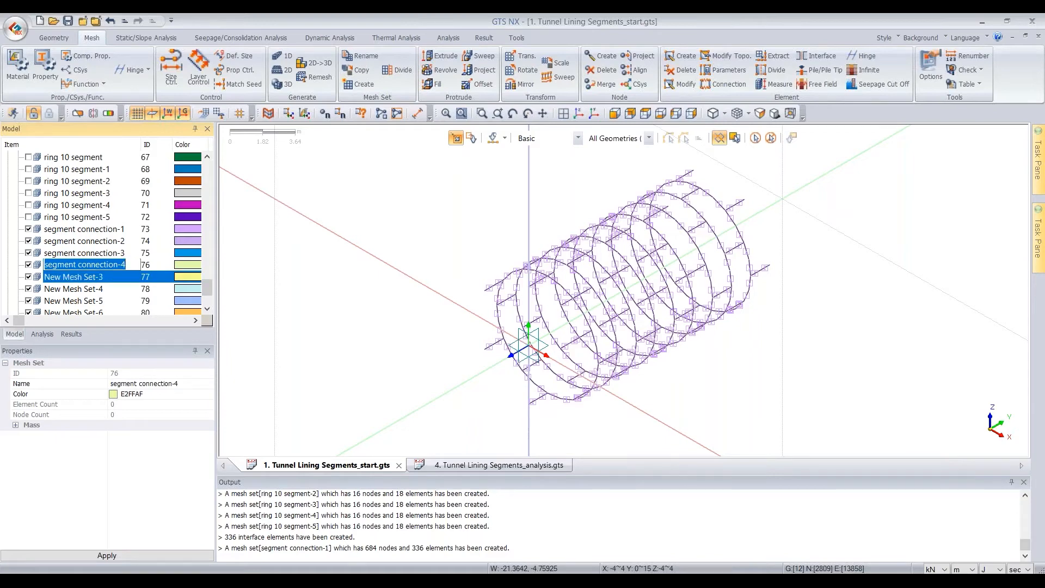
key(F2)
key(ctrl+v)
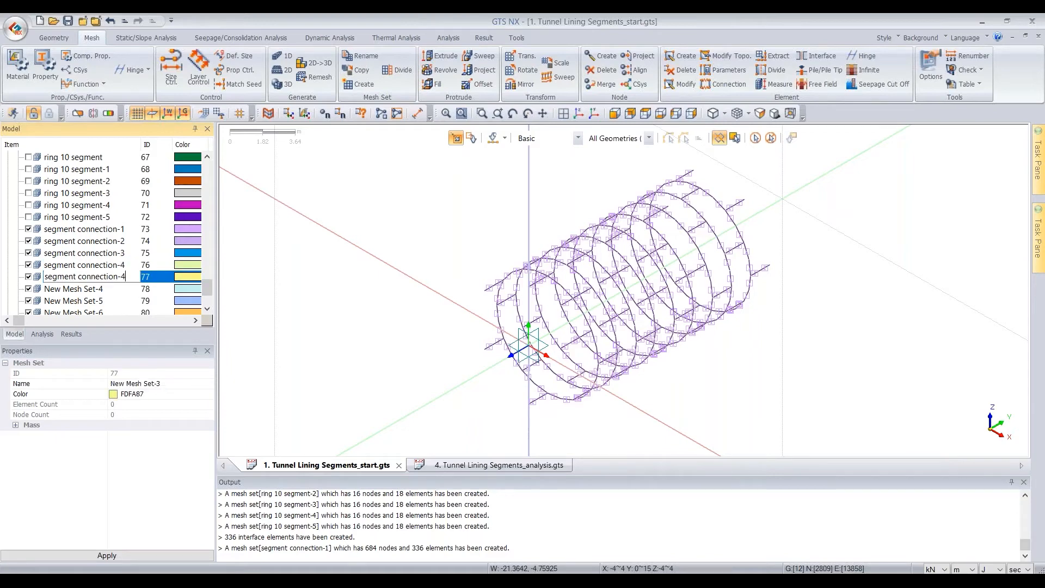
key(BackSpace)
text(5)
key(Return)
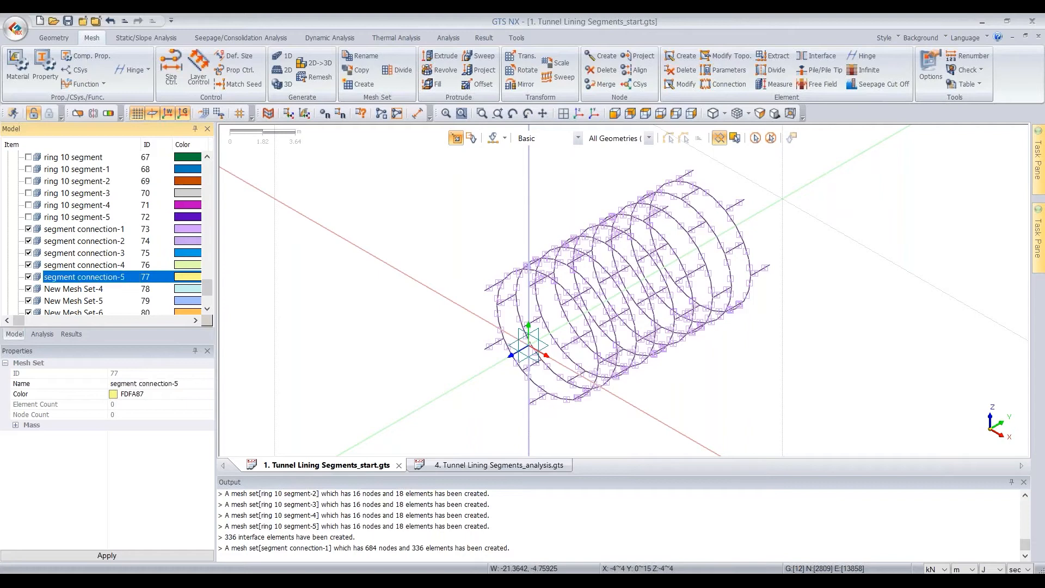
Step: Rename the mesh set New Mesh Set-4 as segment connection-6
key(Down)
key(F2)
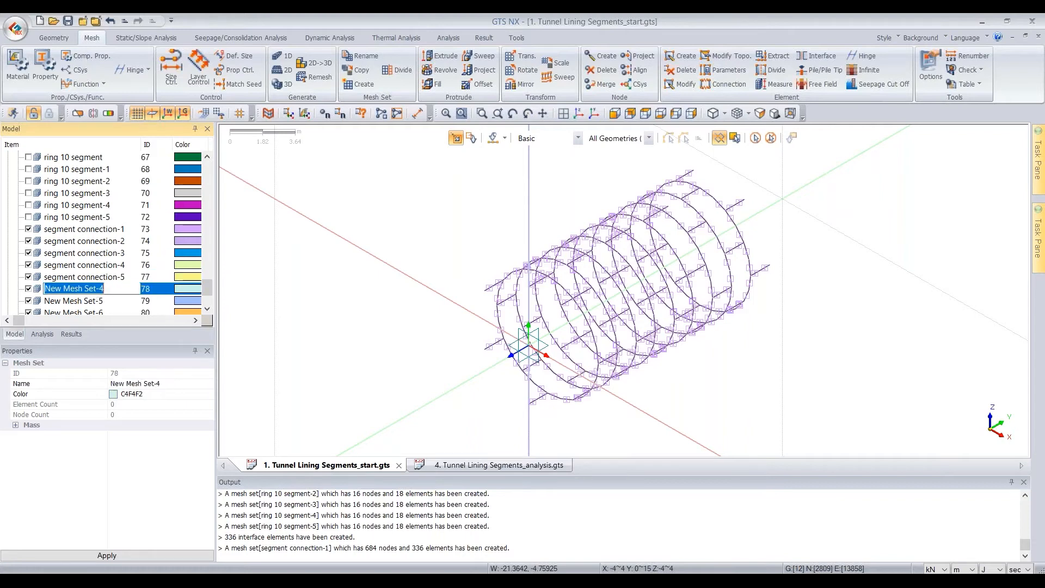
text(segment connection-5)
key(BackSpace)
text(6)
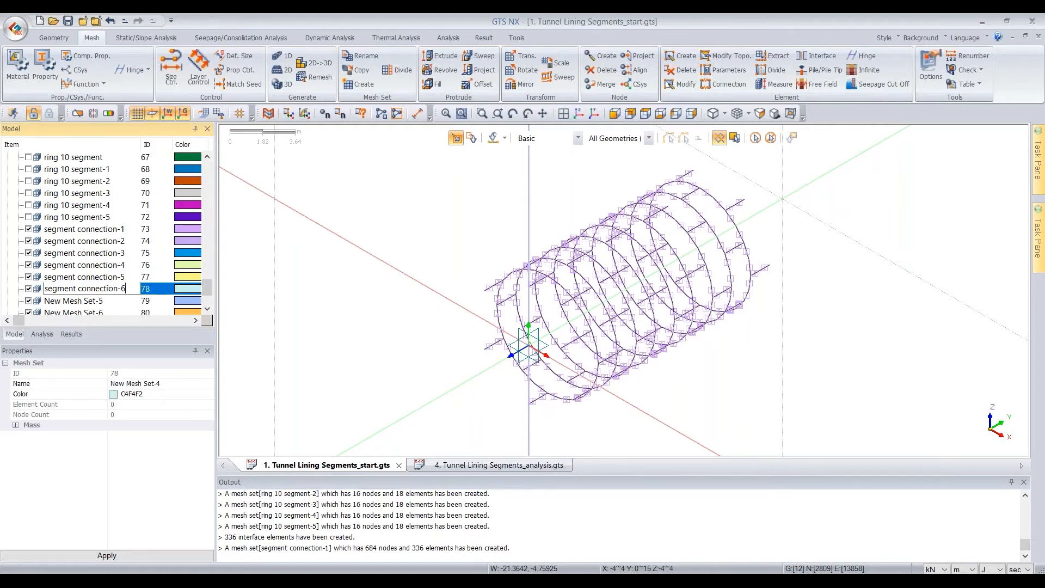
key(Return)
Step: Rename the mesh set New Mesh Set-5 as segment connection-7
scroll(108, 275, down, 2)
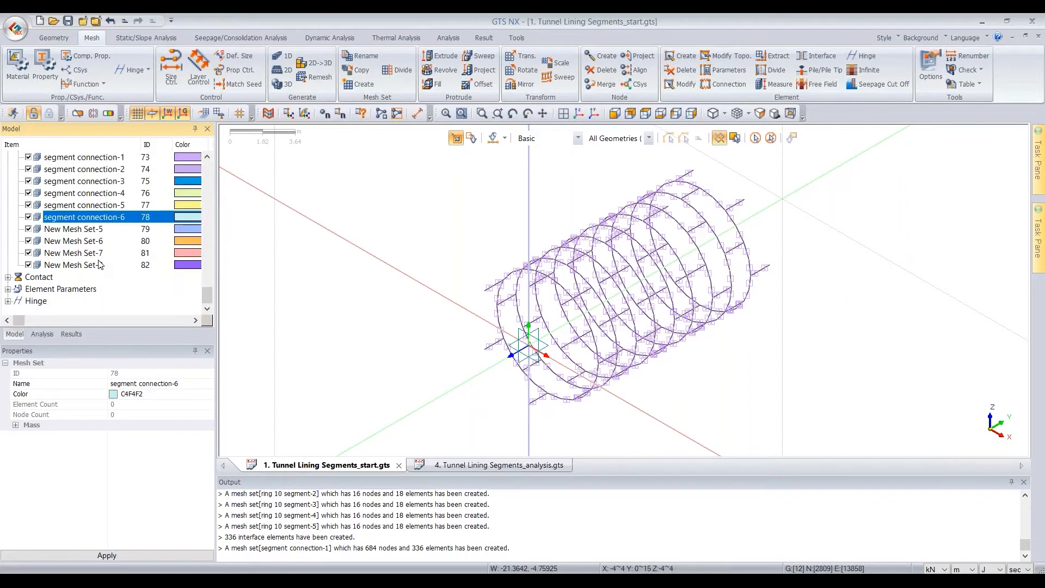
click(96, 235)
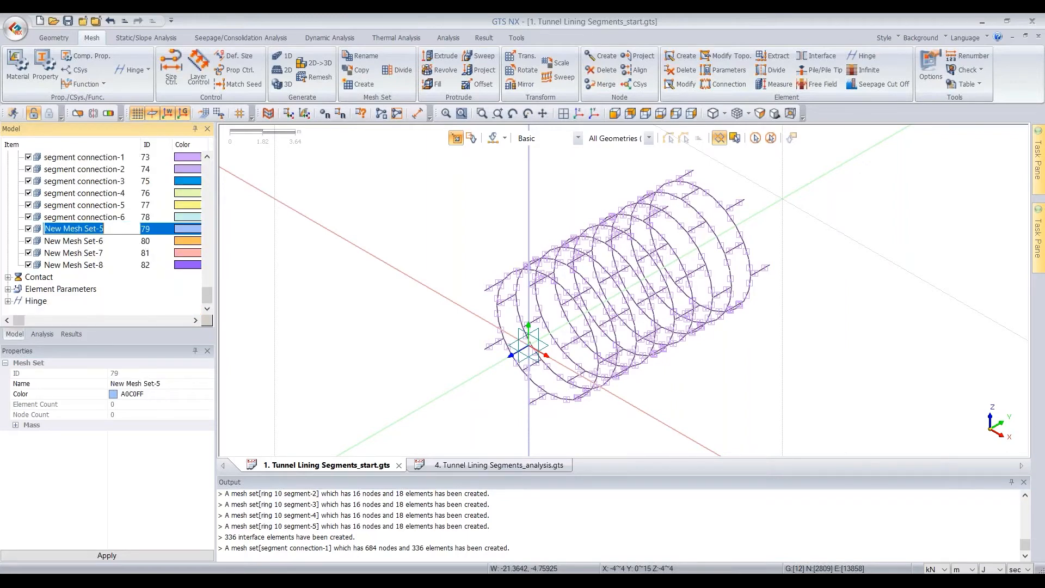
text(segment connection-)
text(7)
key(Return)
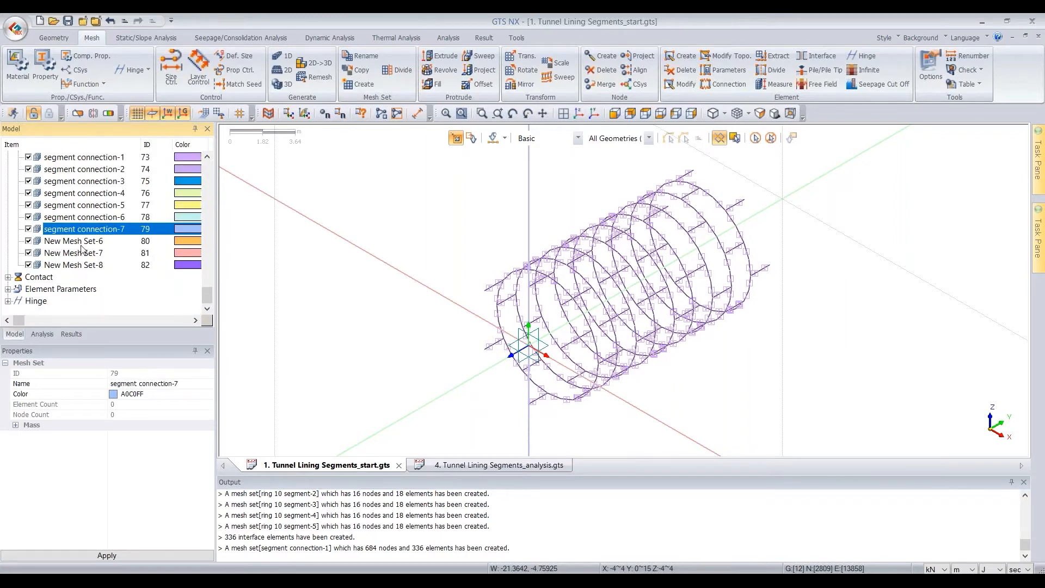
Step: Rename the mesh set New Mesh Set-6 as segment connection-8
click(83, 242)
key(F2)
text(segment connection-)
text(4)
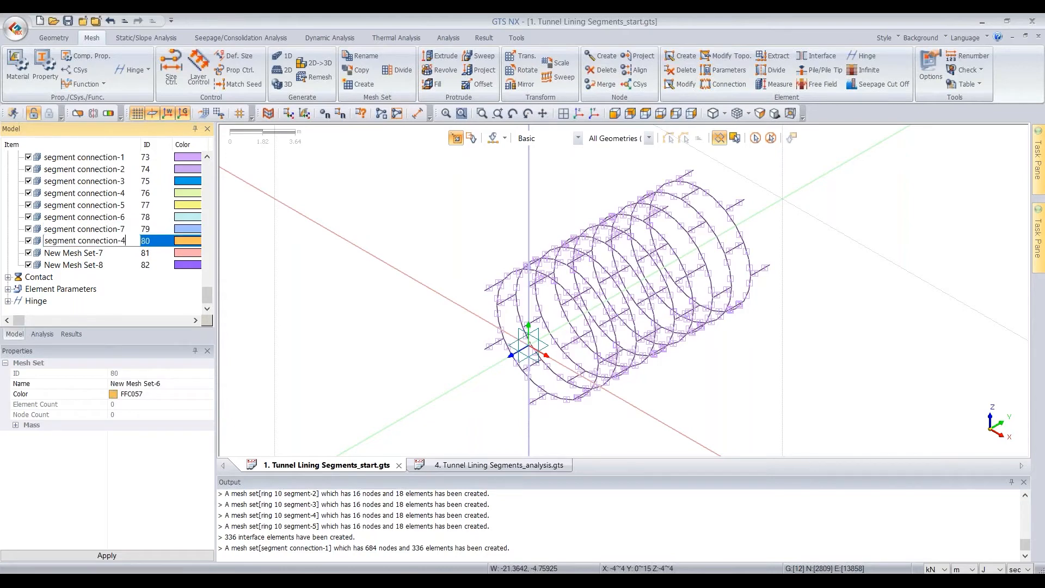
key(BackSpace)
text(8)
key(Return)
Step: Rename the mesh set New Mesh Set-7 as segment connection-9
click(88, 253)
key(F2)
text(segment connection-)
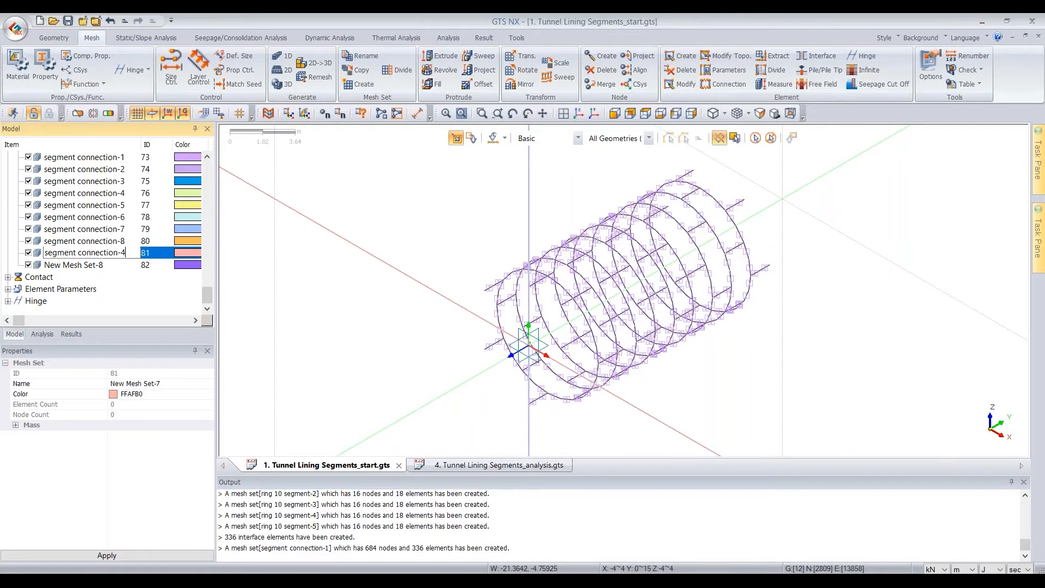
text(9)
key(Return)
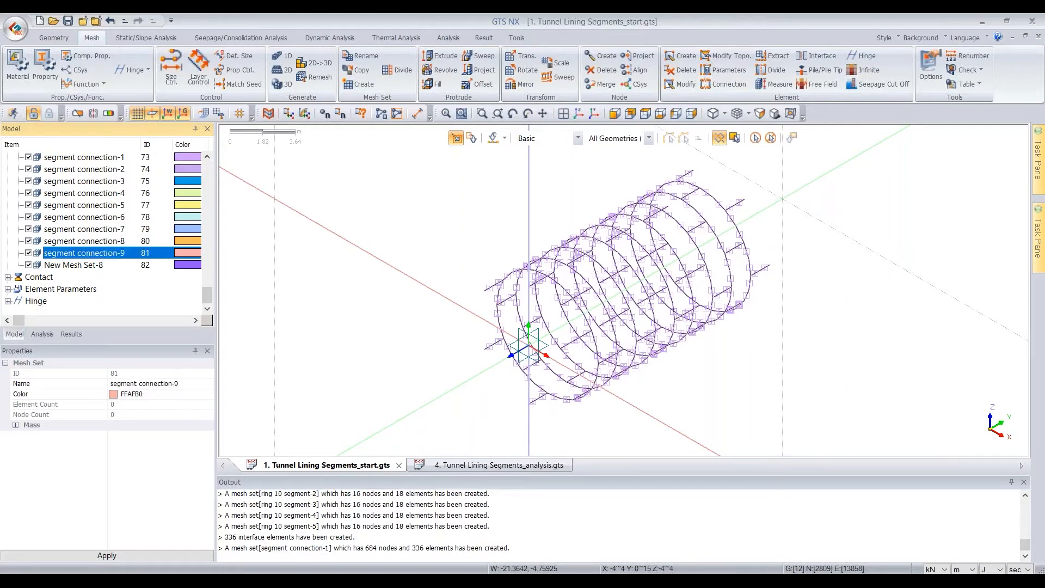
Step: Rename the mesh set New Mesh Set-8 as segment connection-10
click(89, 265)
key(F2)
text(segment connection-)
text(4)
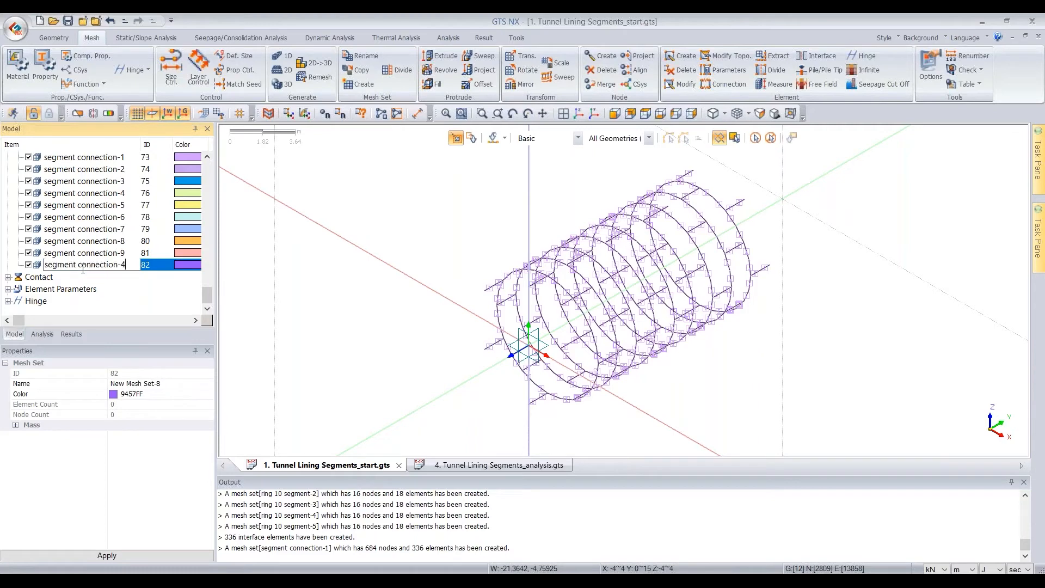
key(BackSpace)
text(10)
key(Return)
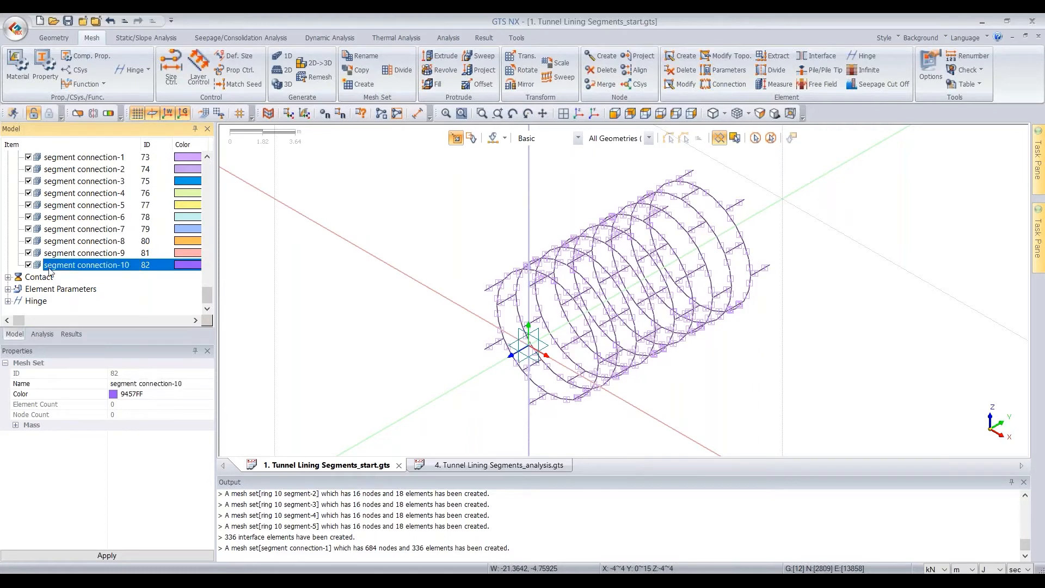
Step: Include the interface elements of the joint between rings 1 and 2 and of ring 2's longitudinal joints in segment connection-2
scroll(50, 267, up, 3)
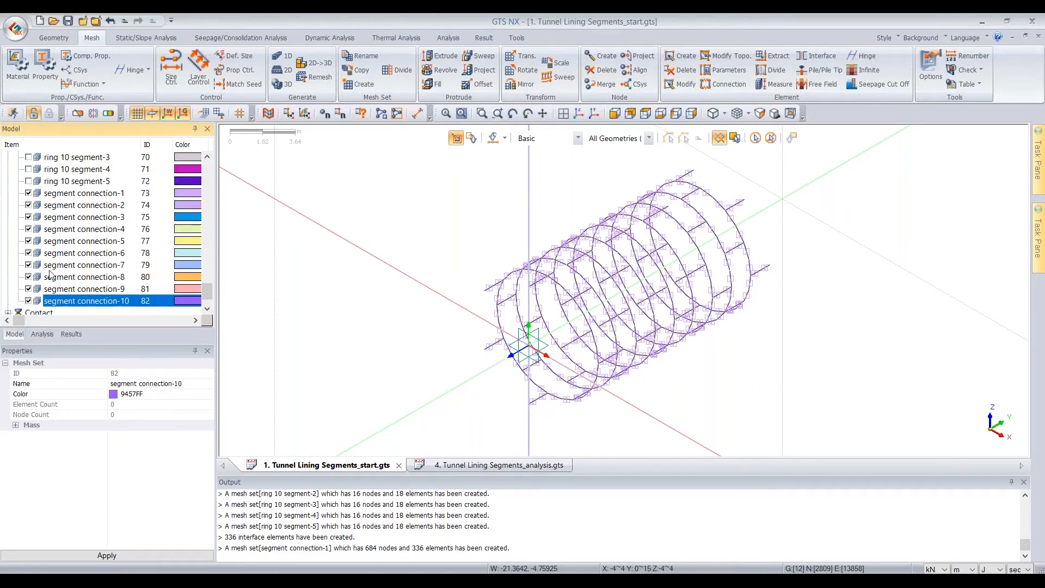
click(81, 266)
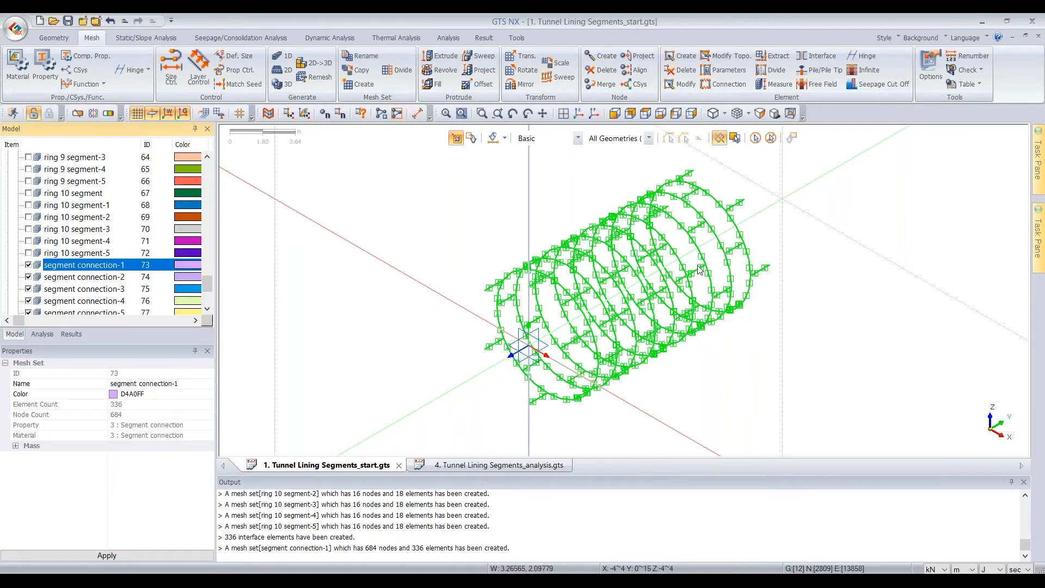
click(116, 278)
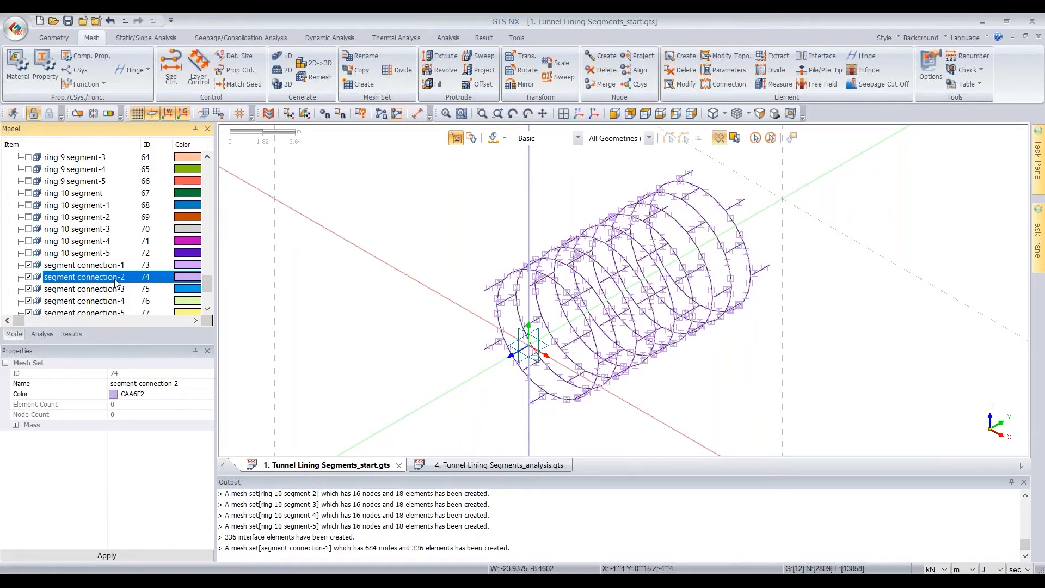
right_click(116, 282)
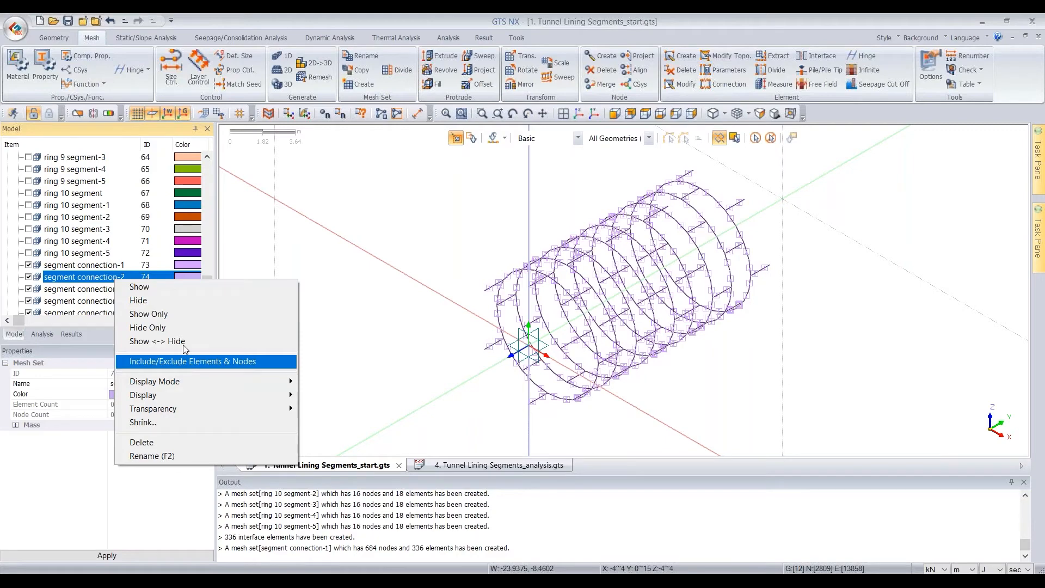
click(185, 361)
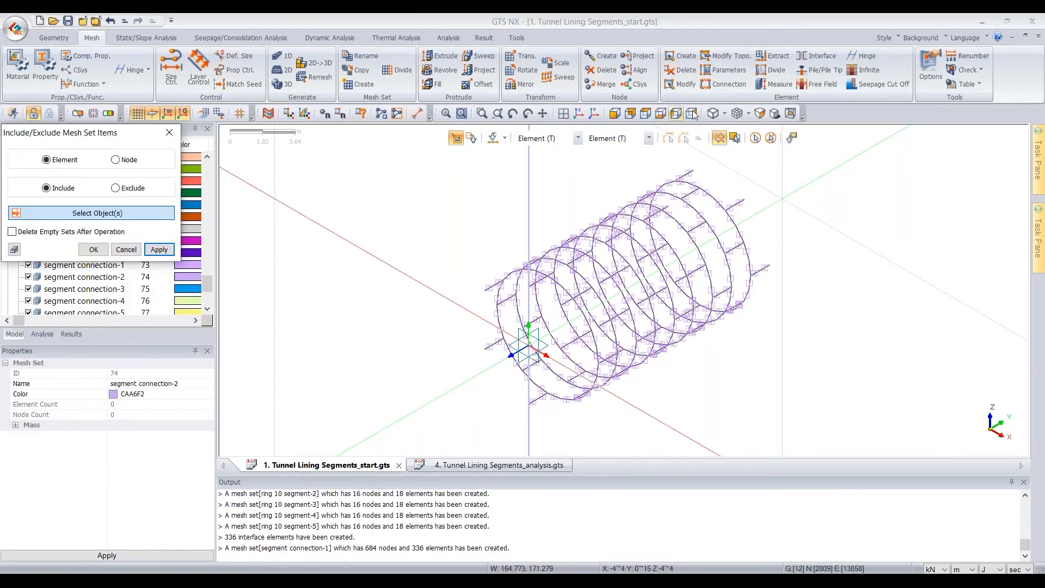
click(692, 113)
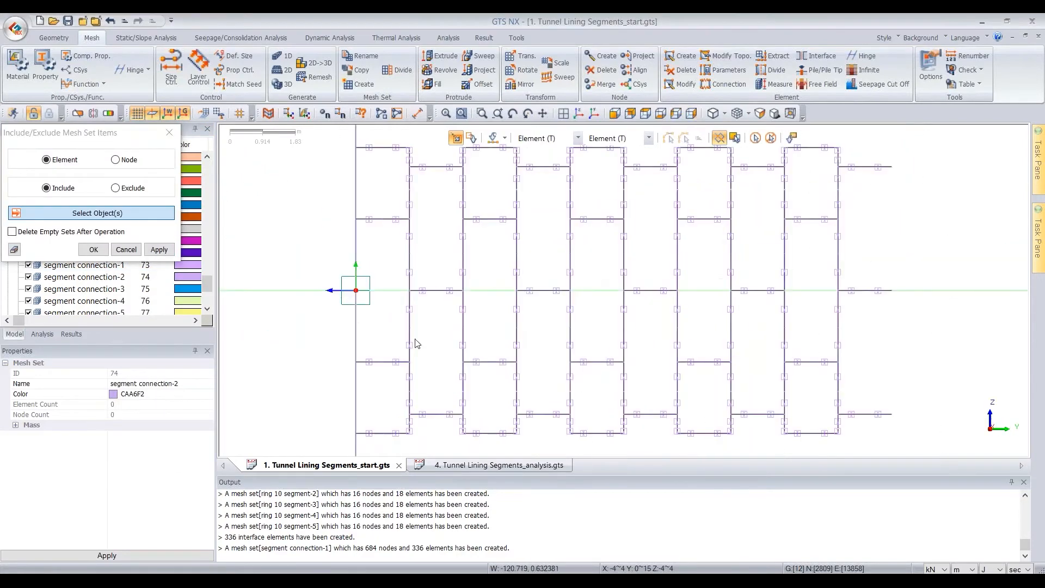
scroll(416, 343, down, 2)
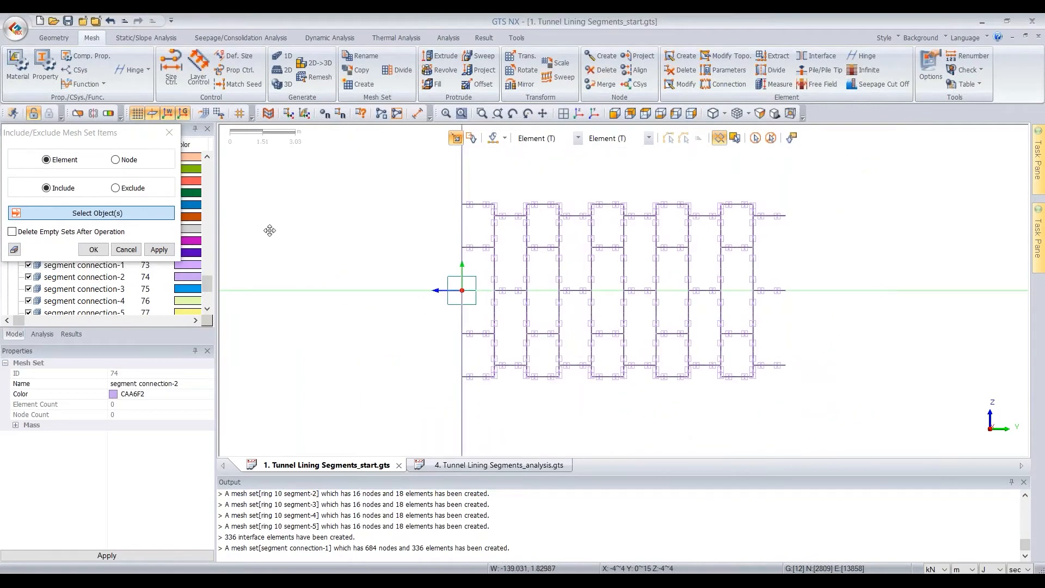
drag(270, 230, 293, 238)
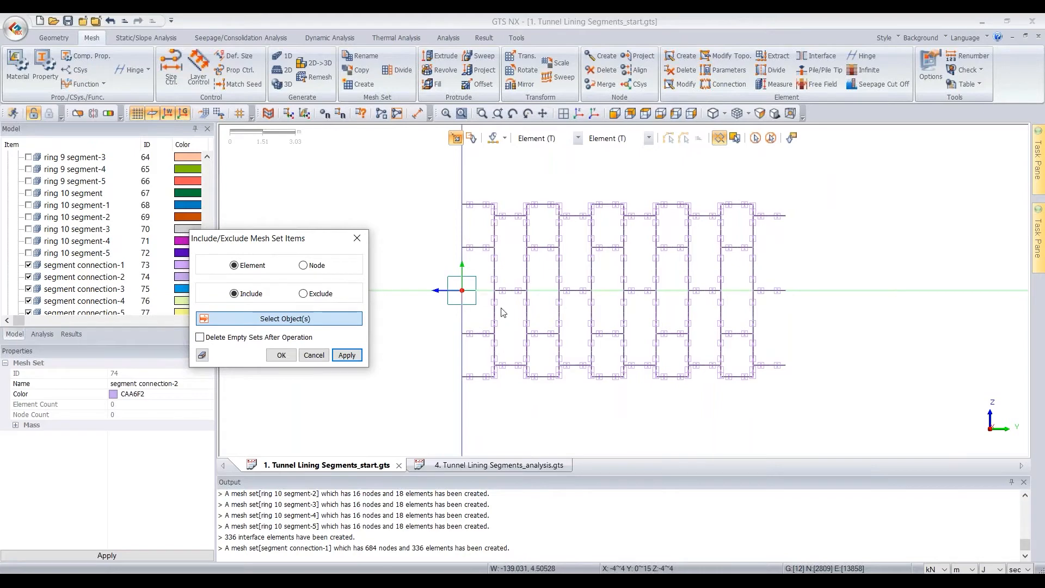
drag(492, 193, 499, 422)
drag(502, 202, 522, 417)
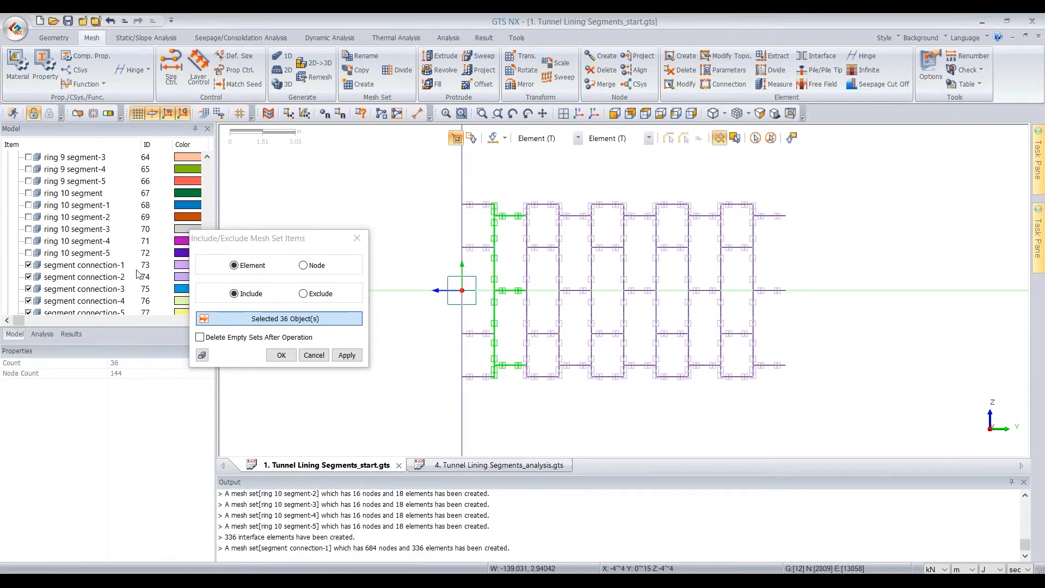
click(345, 357)
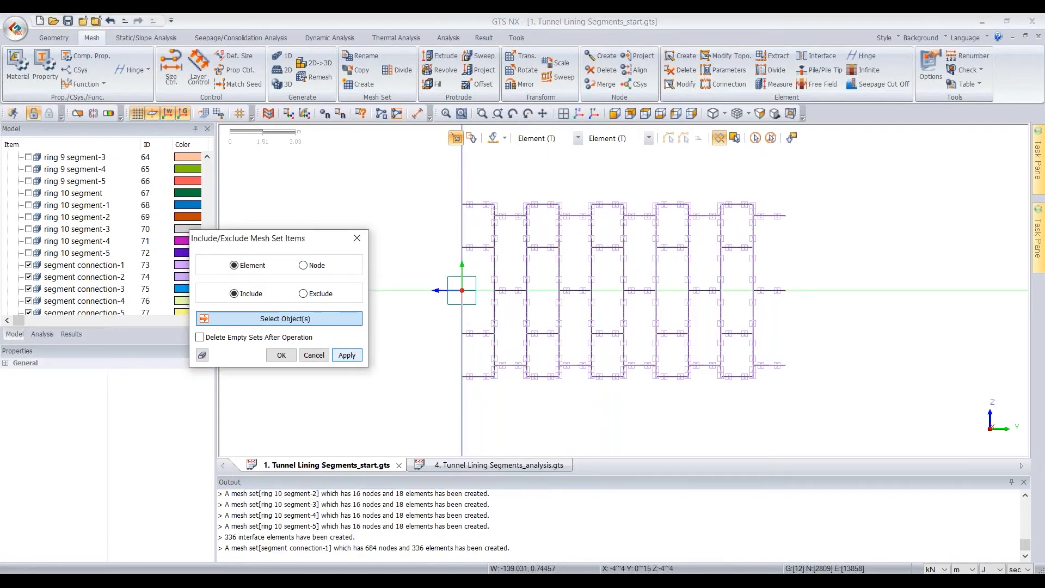
Step: Hide the mesh set segment connection-2 and finish including elements in it
click(28, 277)
drag(304, 238, 354, 228)
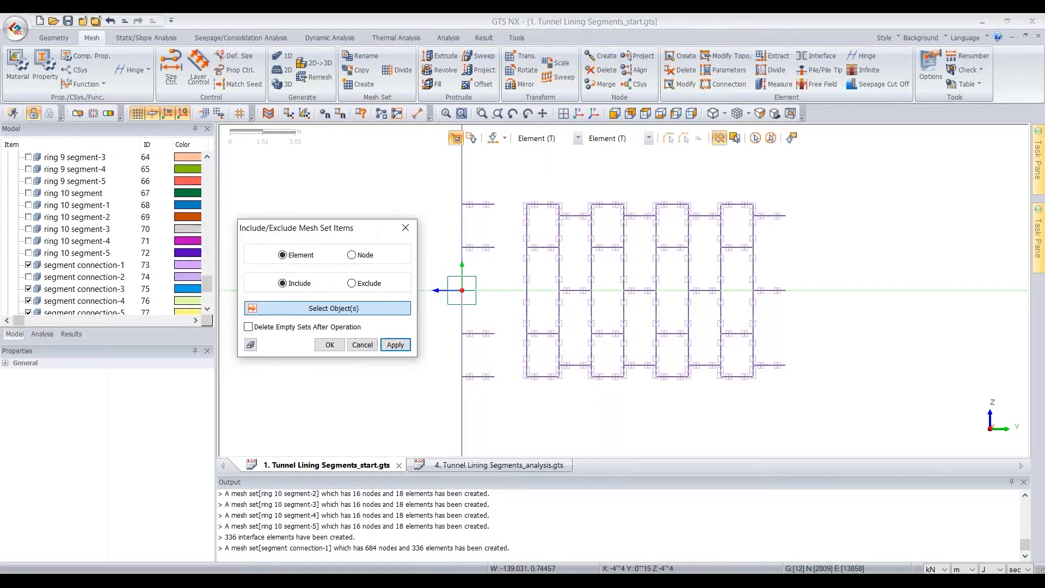
click(405, 228)
Step: Include the interface elements of the ring 2–3 joint and ring 3's longitudinal joints in segment connection-3, and hide that mesh set
right_click(98, 290)
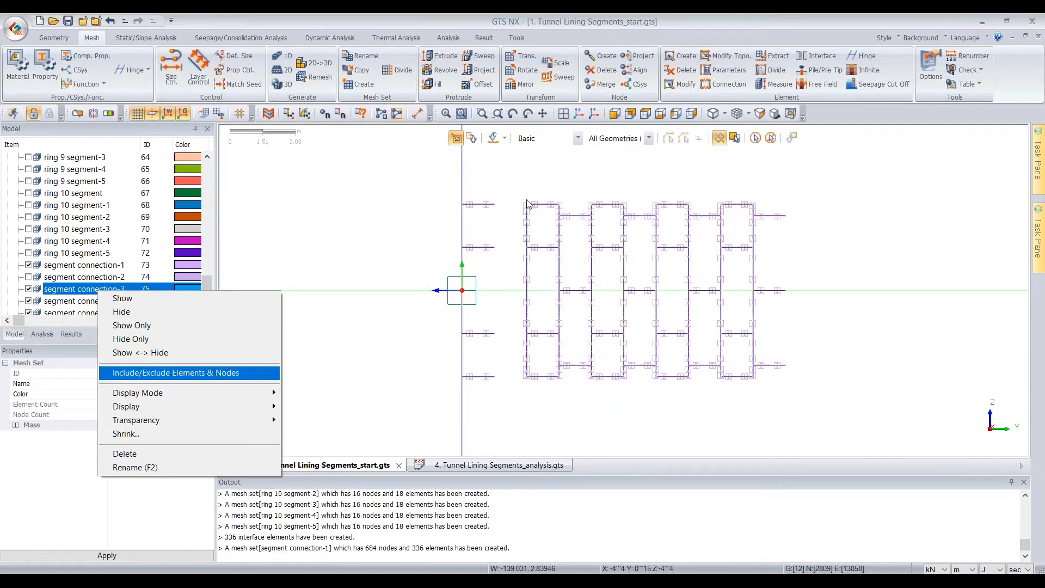
key(Return)
drag(511, 195, 557, 419)
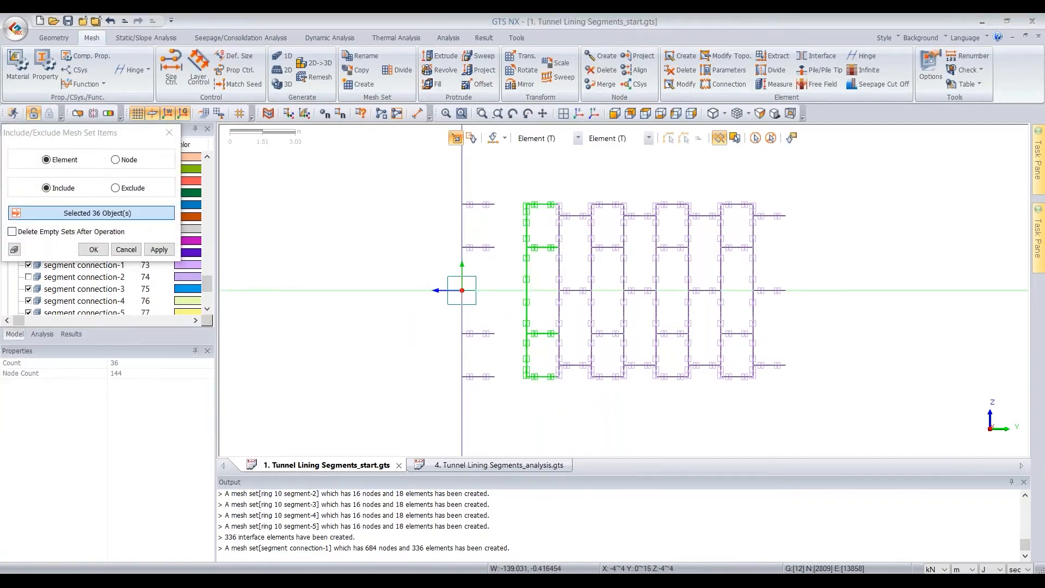
click(104, 253)
Step: Include the interface elements of the ring 3–4 joint and ring 4's longitudinal joints in segment connection-4, and hide that mesh set
scroll(202, 287, down, 3)
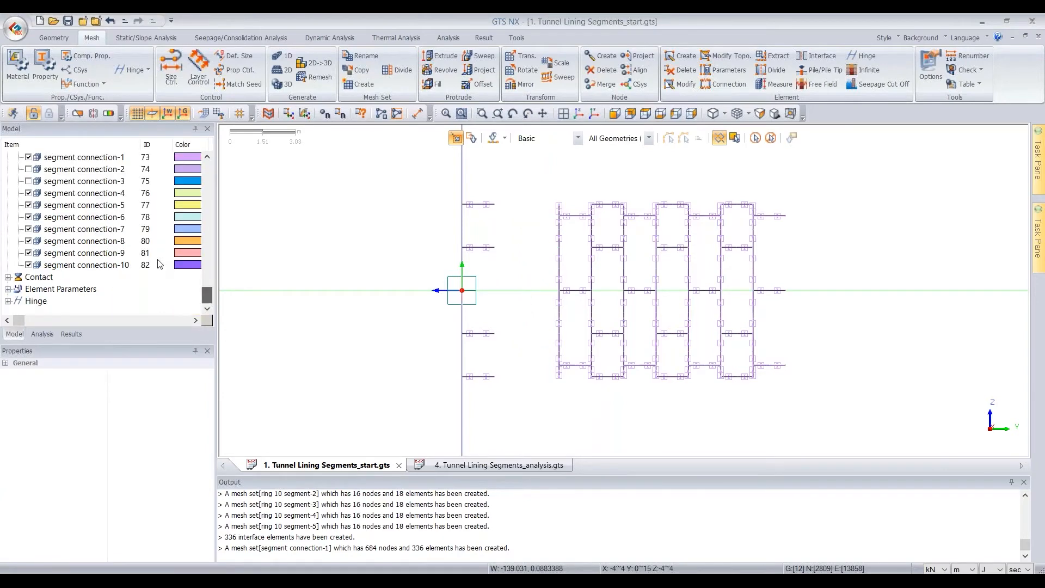
right_click(77, 197)
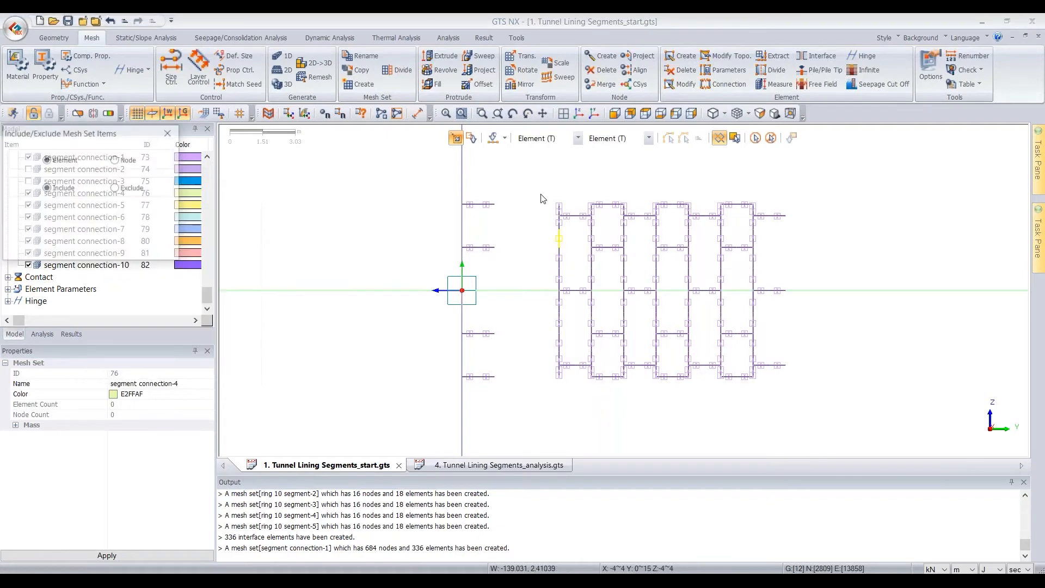
drag(542, 190, 585, 422)
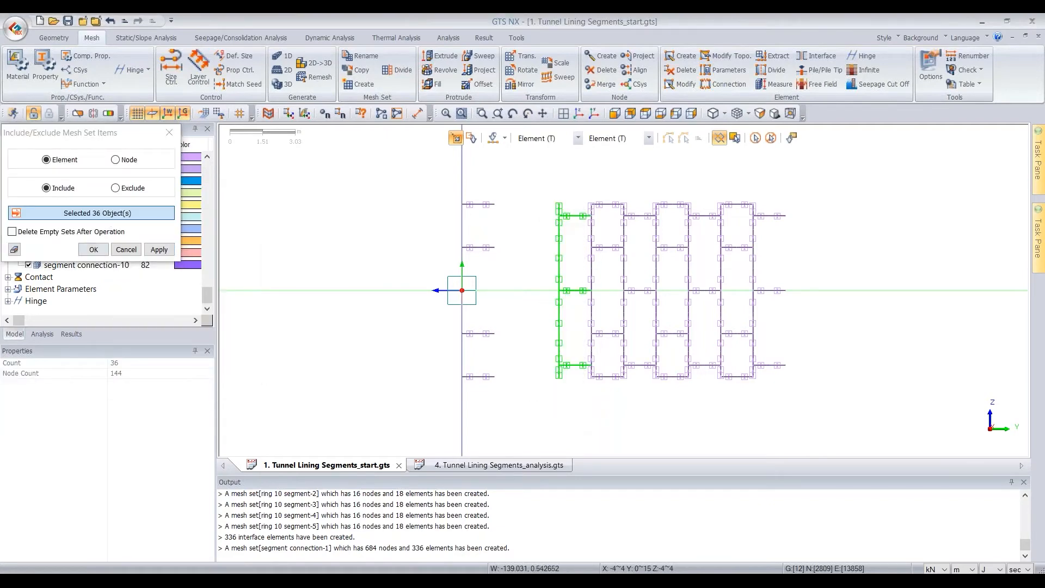
click(94, 249)
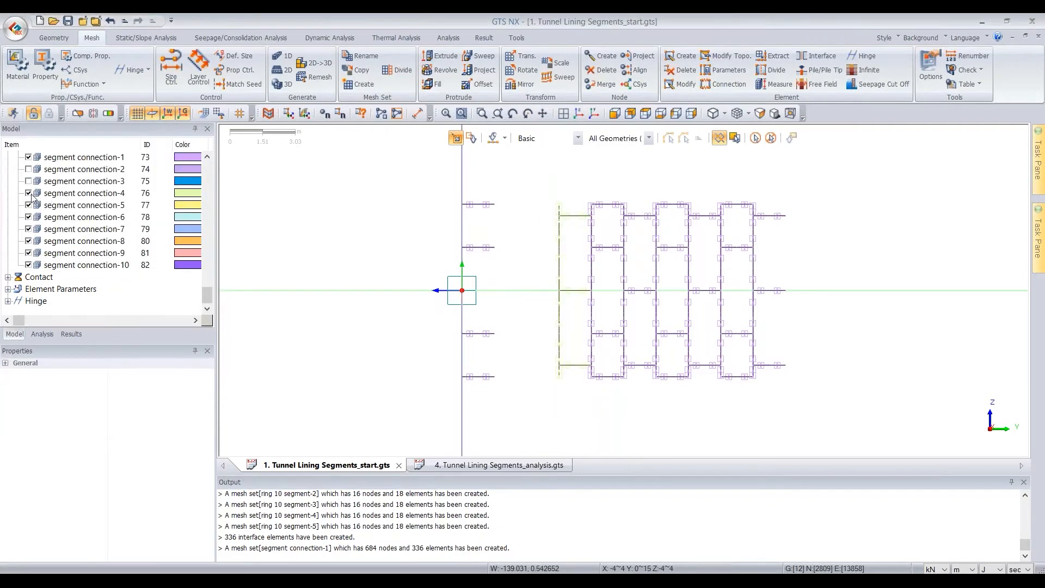
click(29, 193)
Step: Include the interface elements of the ring 4–5 joint and ring 5's longitudinal joints in segment connection-5, and hide that mesh set
right_click(54, 206)
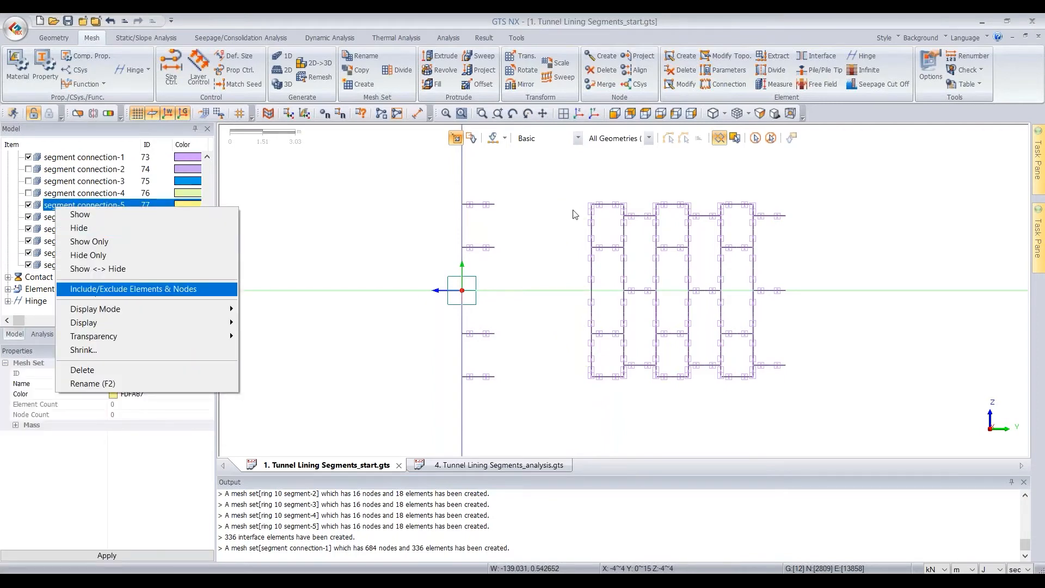
drag(572, 189, 621, 408)
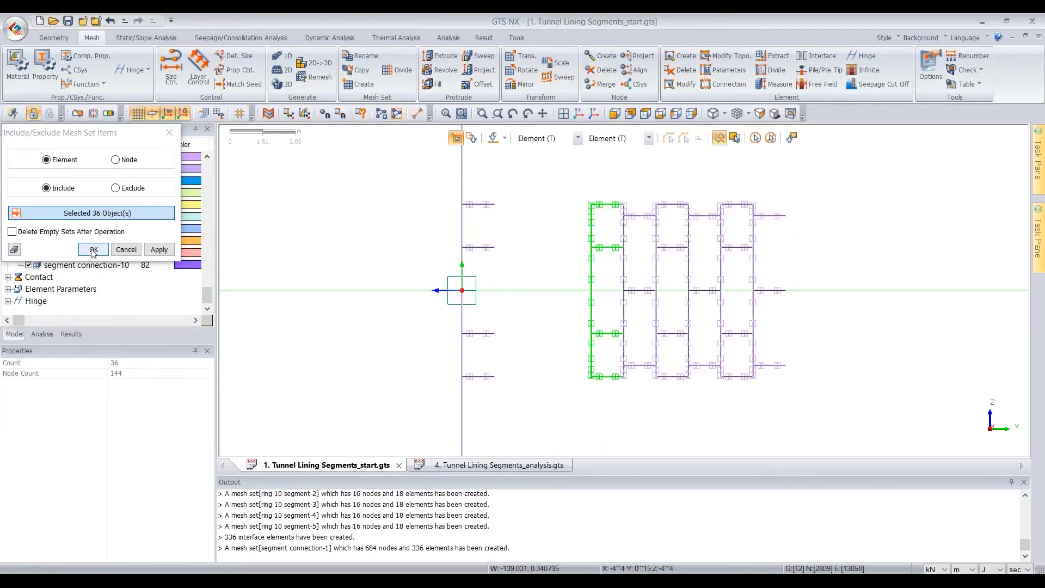
click(93, 250)
Step: Include the interface elements of the ring 5–6 joint and ring 6's longitudinal joints in segment connection-6, and hide that mesh set
right_click(68, 217)
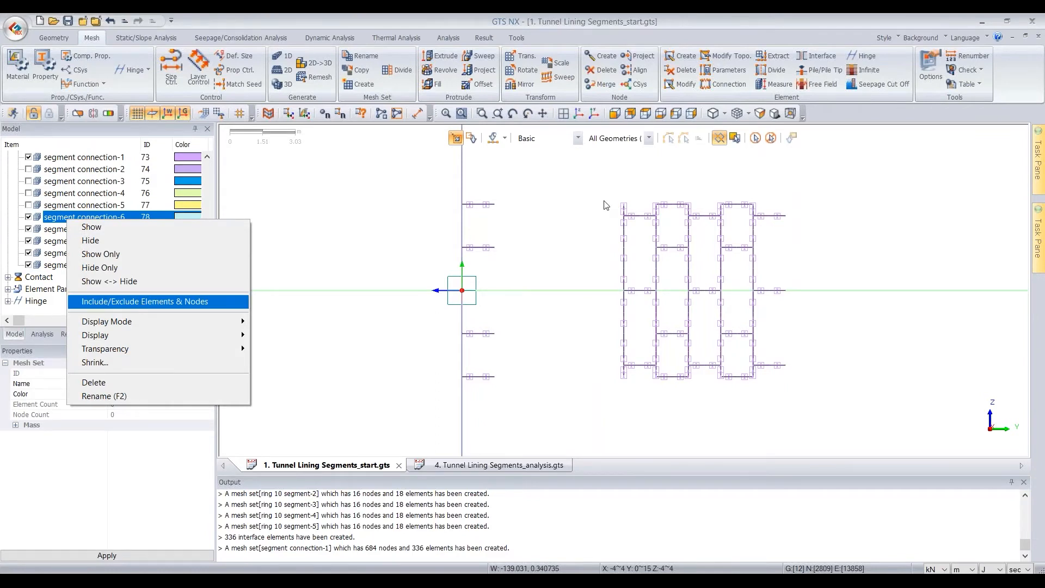
drag(612, 187, 647, 416)
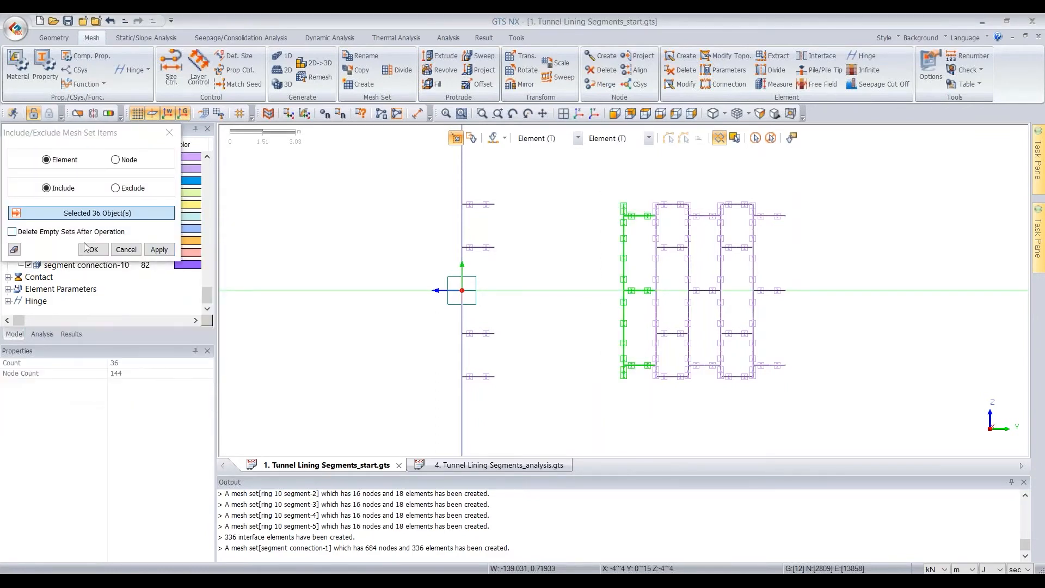
click(28, 217)
Step: Include the interface elements of the ring 6–7 joint and ring 7's longitudinal joints in segment connection-7, and hide that mesh set
right_click(56, 229)
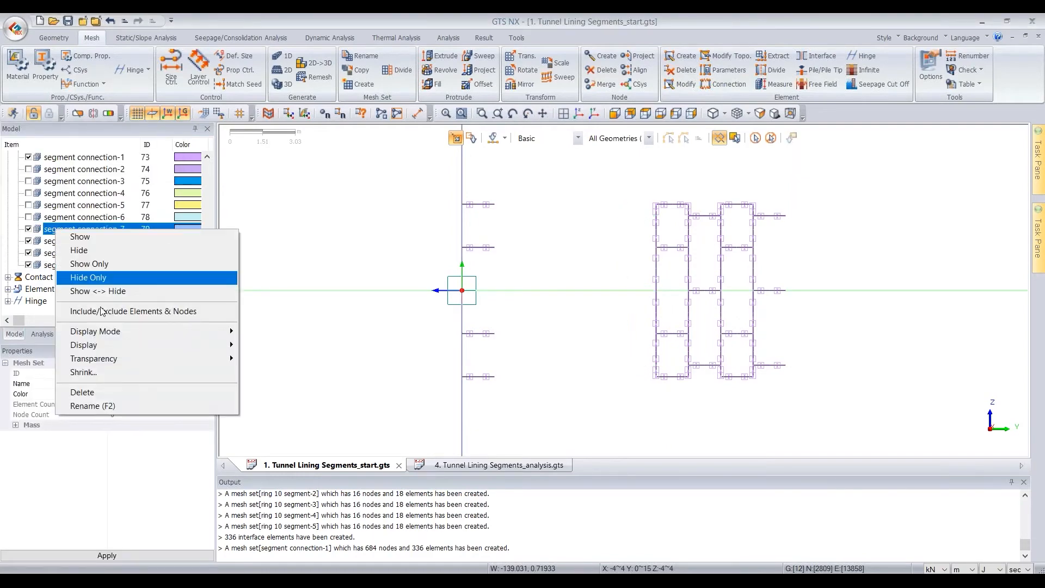
drag(615, 185, 676, 416)
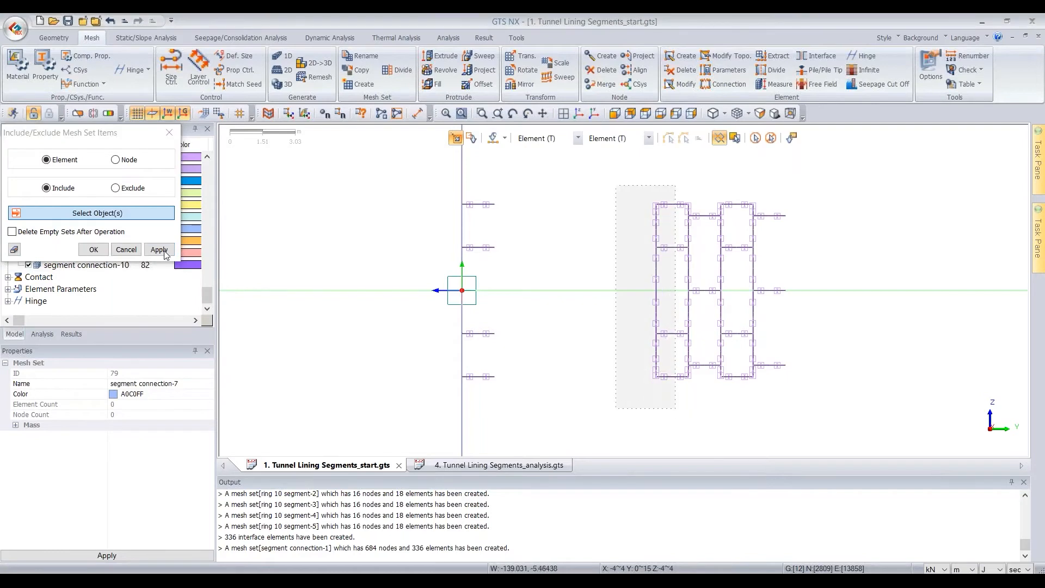
click(94, 250)
Step: Include the interface elements of the ring 7–8 joint and ring 8's longitudinal joints in segment connection-8
click(82, 240)
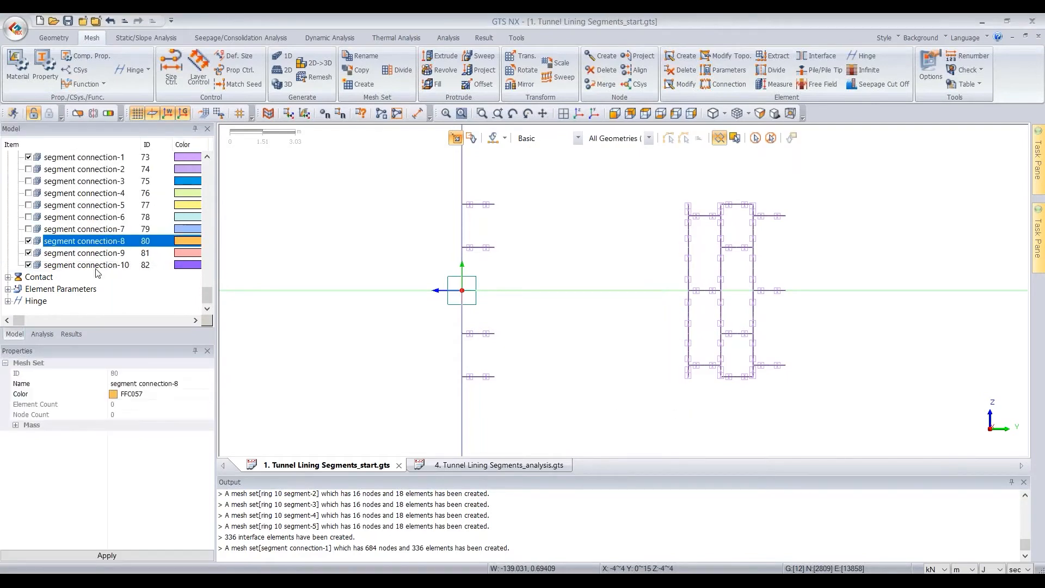
right_click(70, 242)
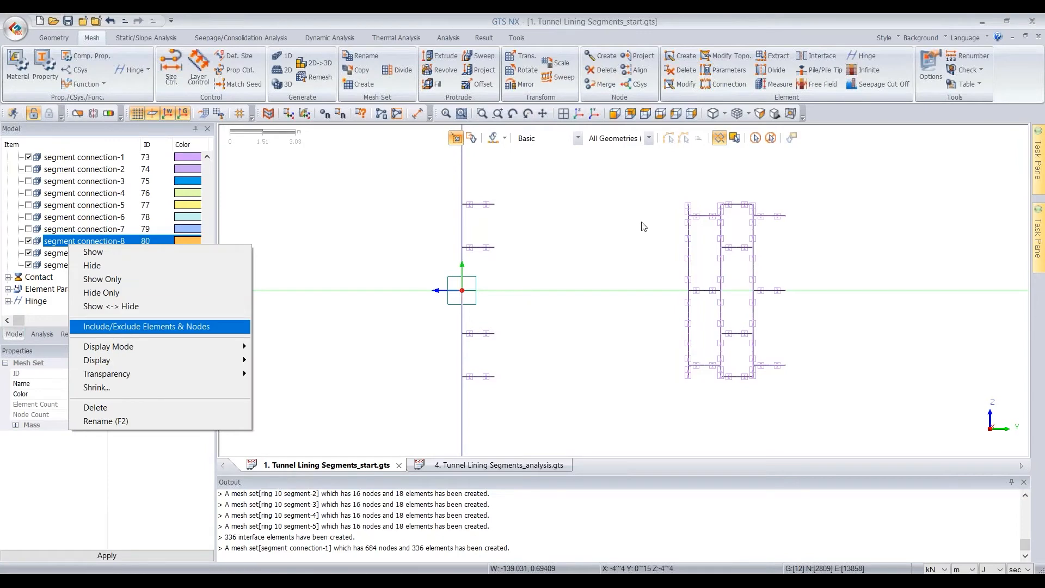
click(146, 326)
drag(663, 178, 712, 440)
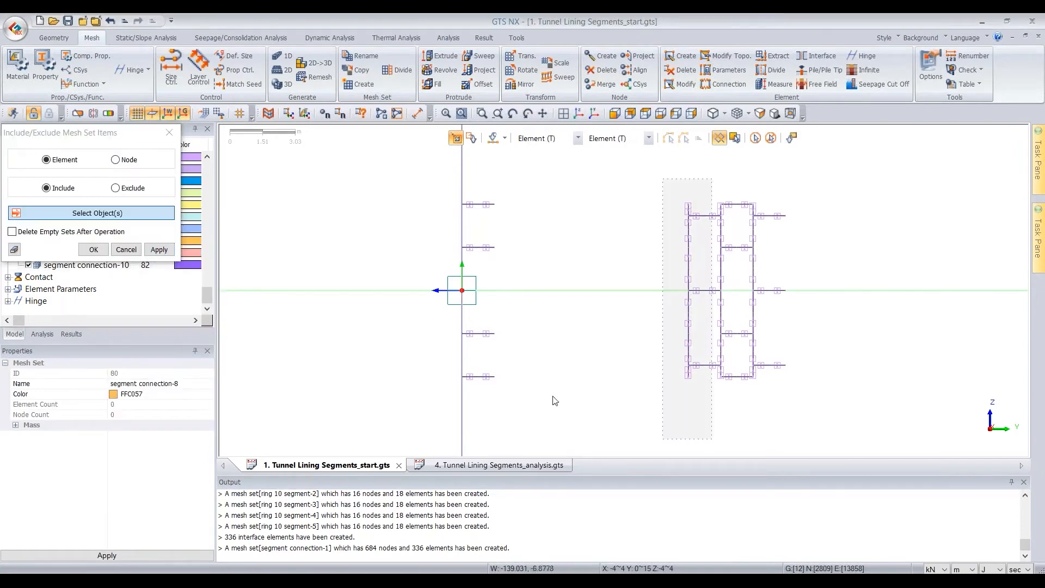
click(93, 249)
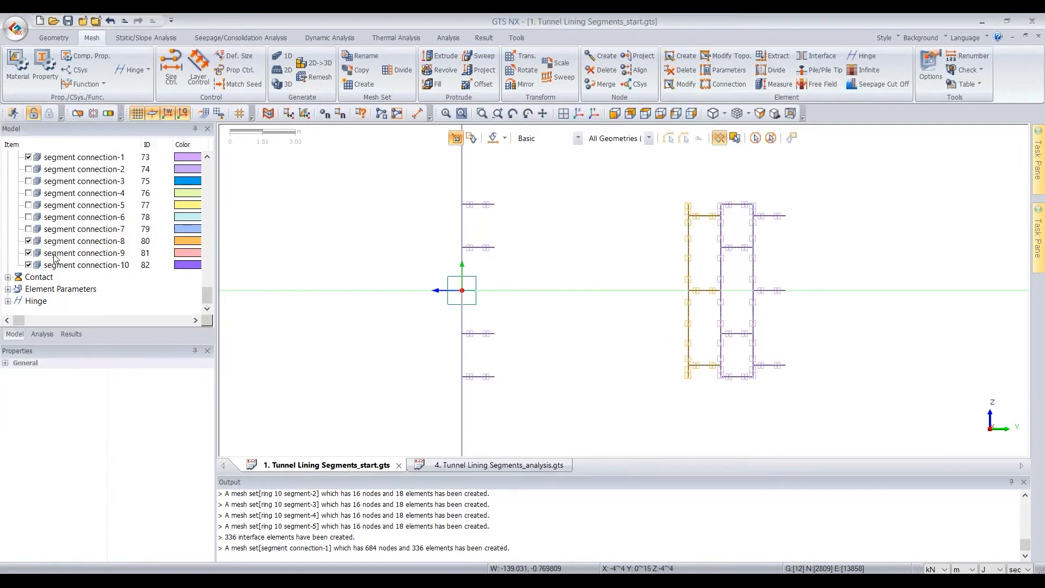
Step: Include the interface elements of the ring 8–9 joint and ring 9's longitudinal joints in segment connection-9, and hide that mesh set
right_click(55, 255)
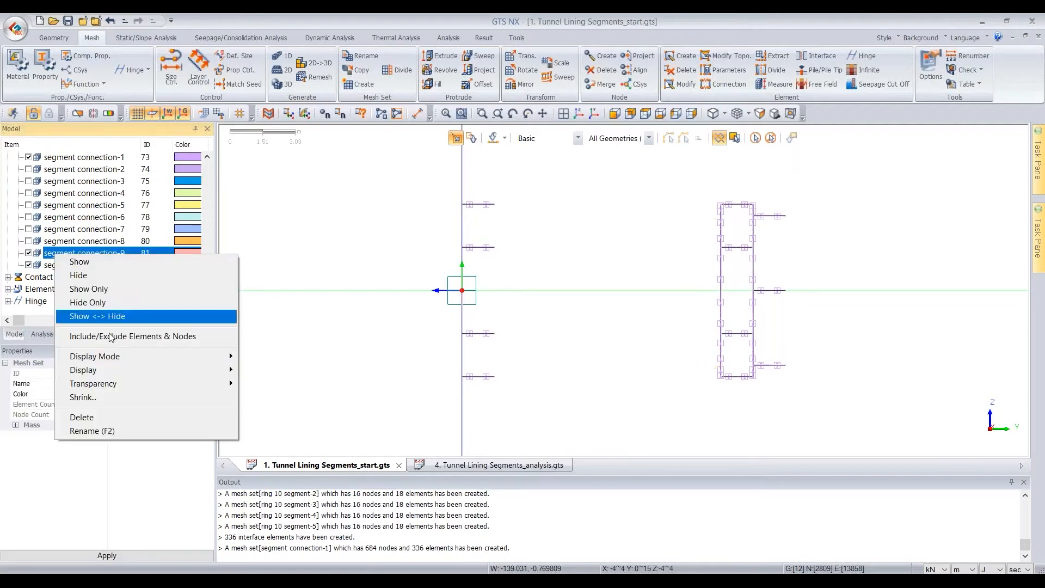
key(Return)
drag(680, 185, 747, 424)
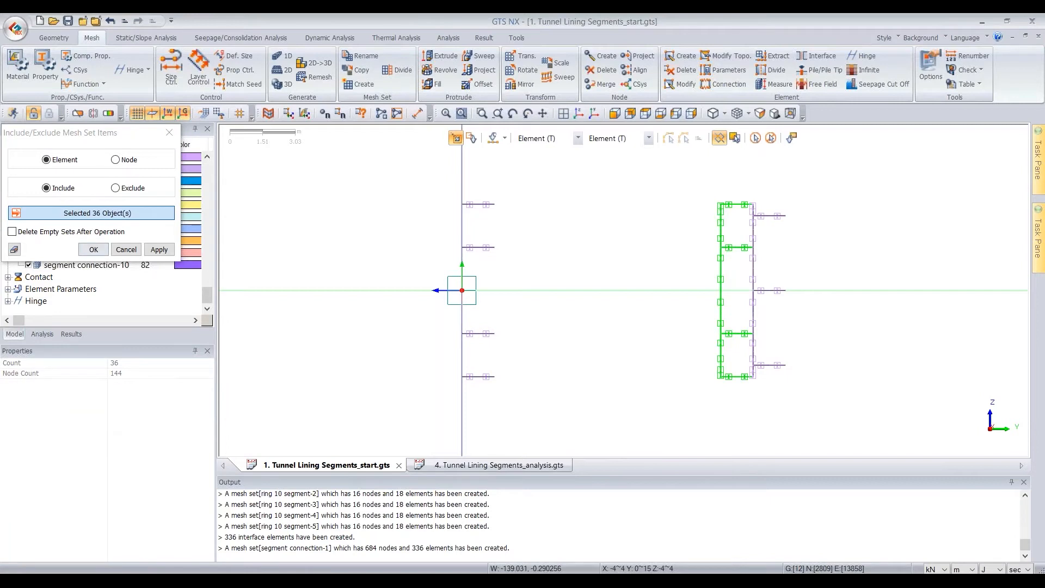
click(94, 249)
click(30, 253)
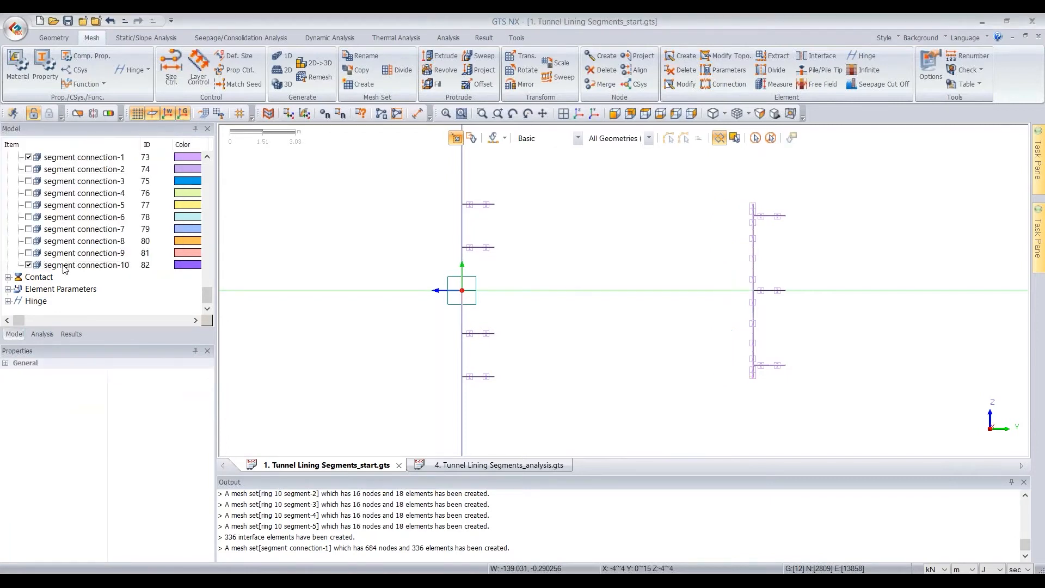
Step: Include the interface elements of the ring 9–10 joint and ring 10's longitudinal joints in segment connection-10
right_click(64, 267)
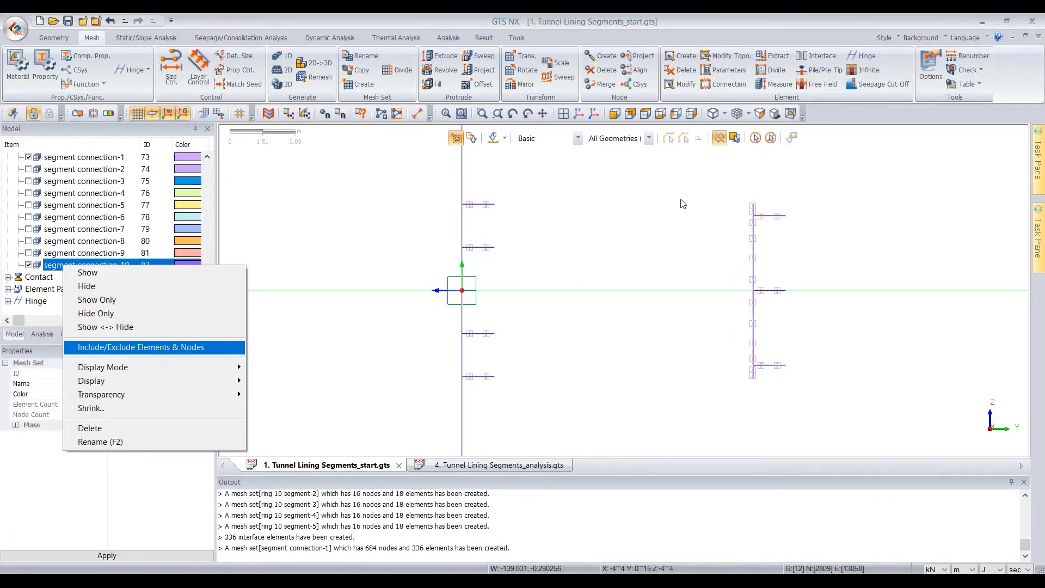
key(Return)
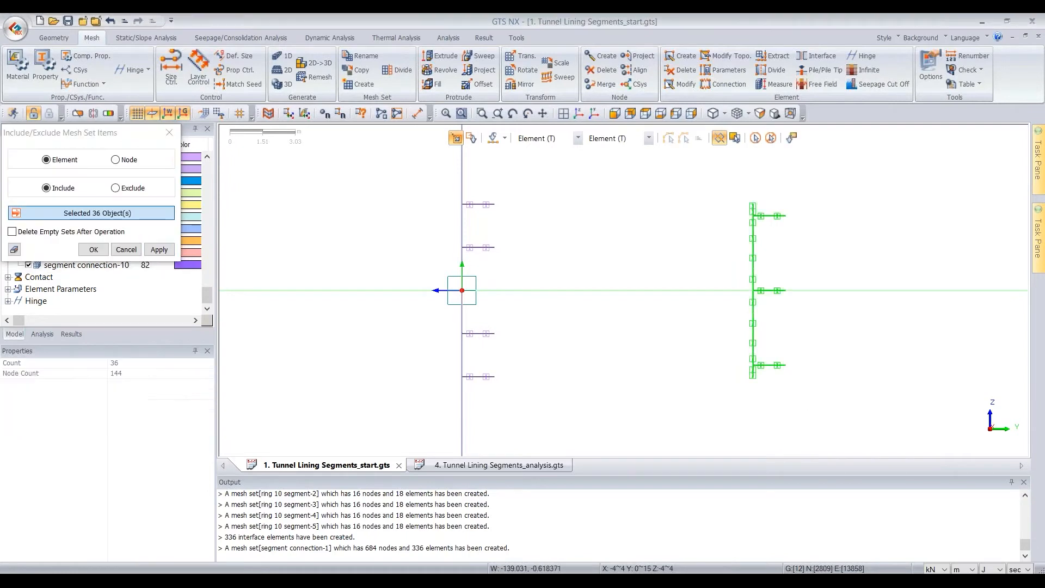
key(Return)
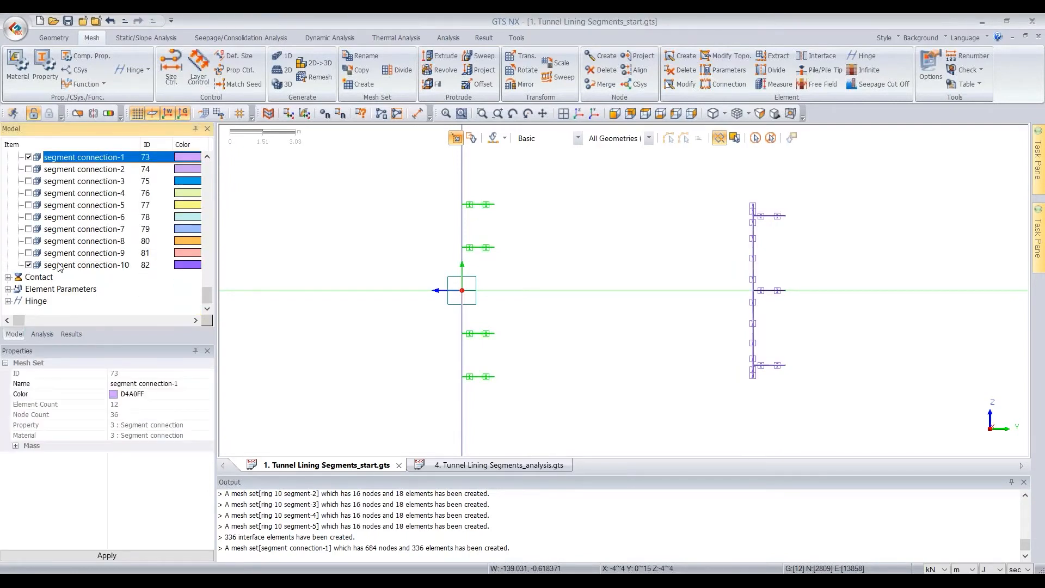
Step: Display all mesh sets segment connection-1 to 10 together and examine them in the isometric view
shift+click(48, 264)
click(29, 265)
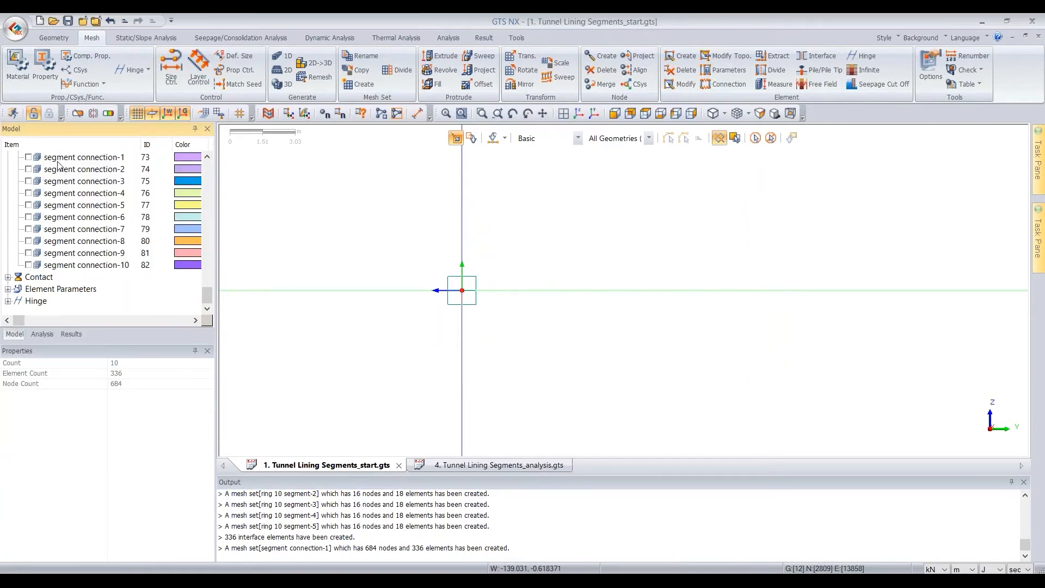
click(60, 159)
shift+click(33, 266)
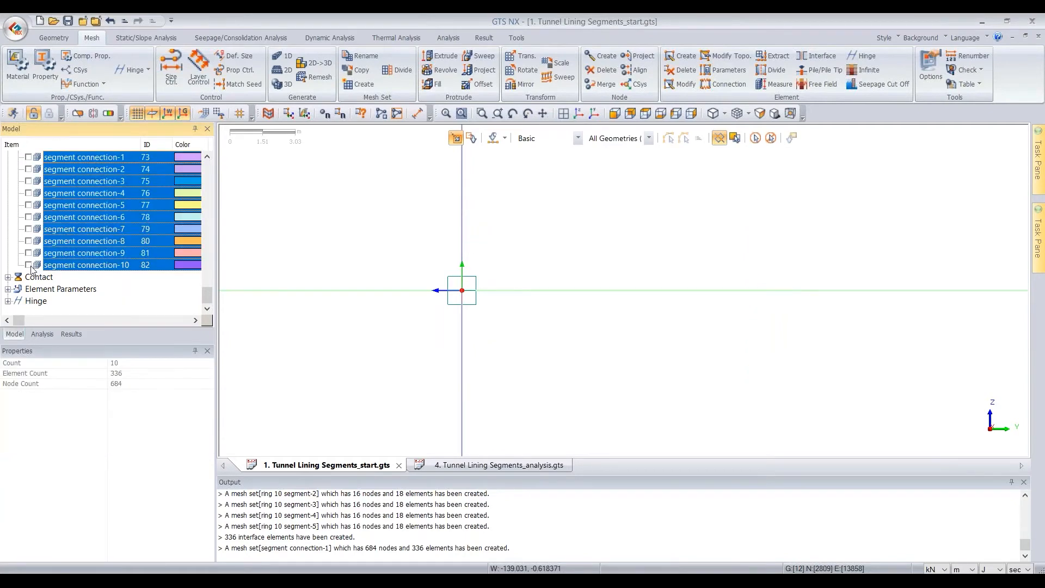
click(29, 265)
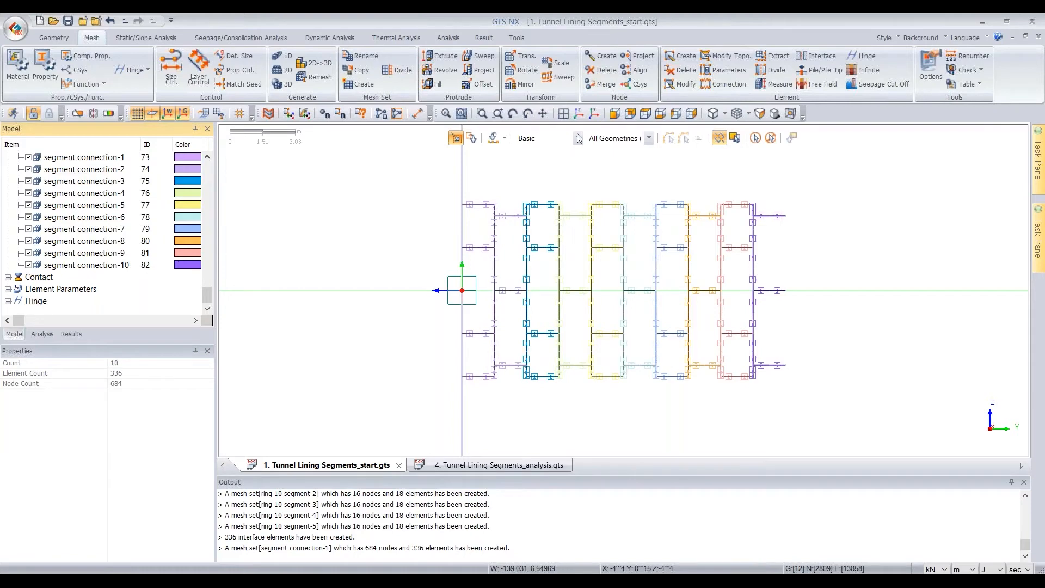
click(577, 111)
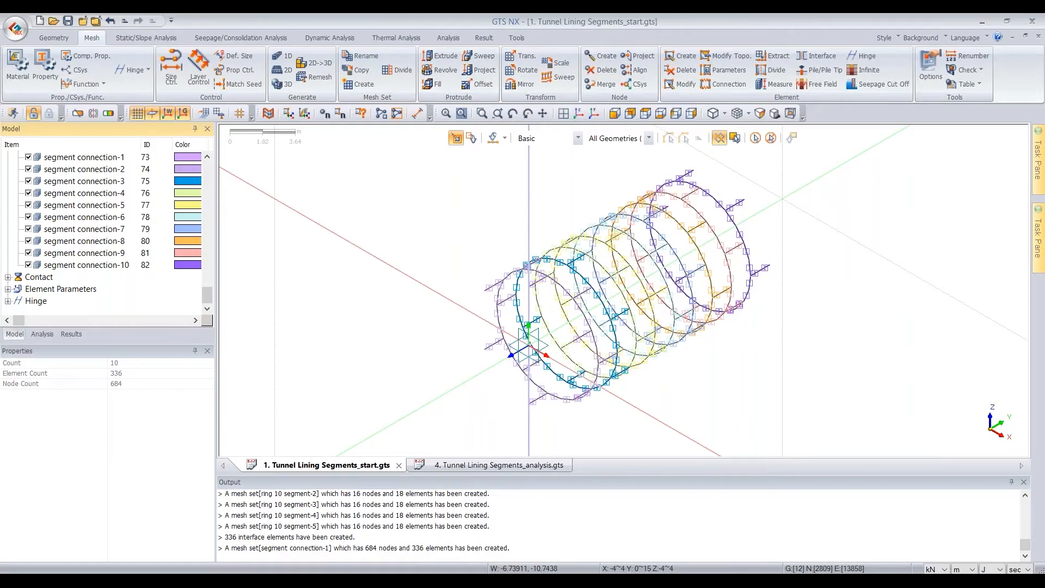
Step: Consult the mesh set renaming slide in PowerPoint, return to GTS NX and hide segment connection-1 to 10
click(378, 566)
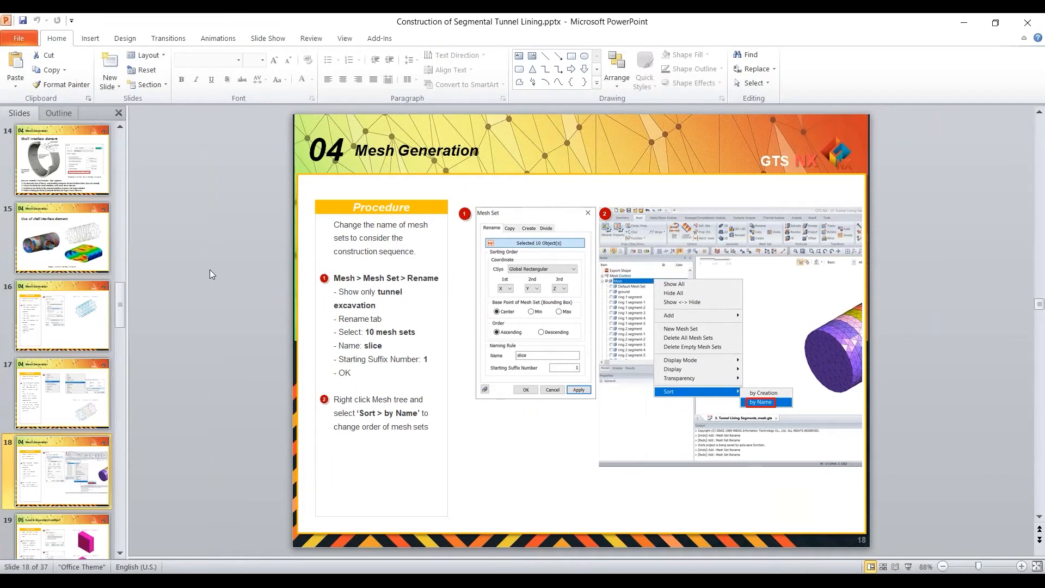
click(960, 27)
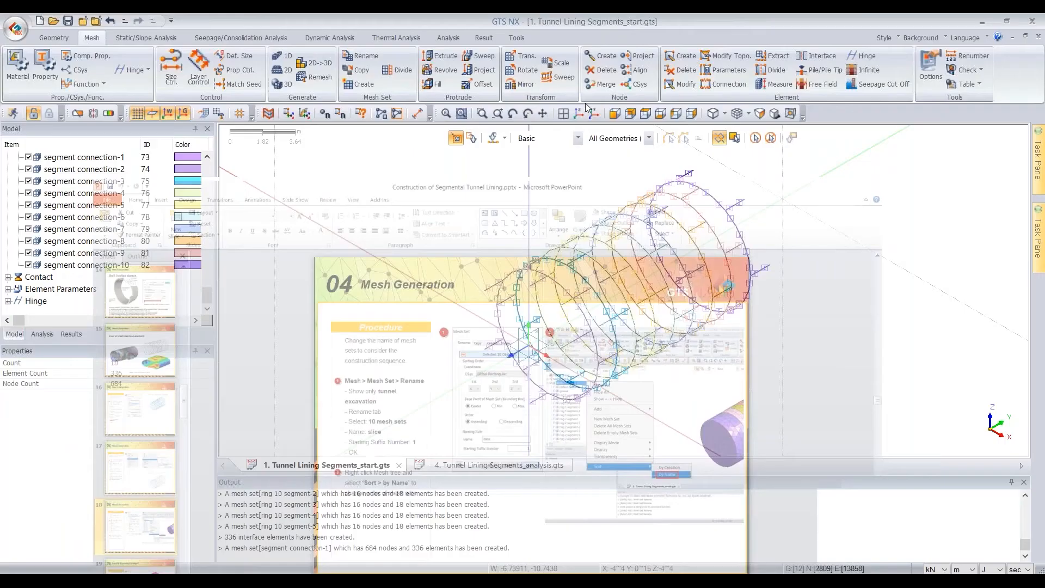
click(83, 265)
scroll(81, 261, up, 2)
shift+click(68, 230)
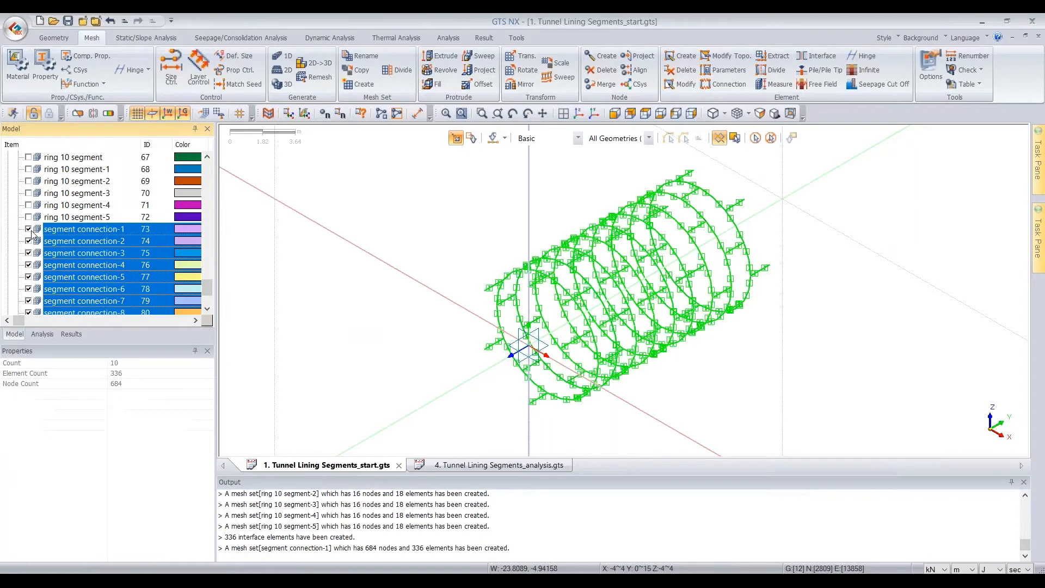
click(28, 229)
Step: Show the ten excavation mesh sets from slice to slice-9
scroll(81, 229, up, 15)
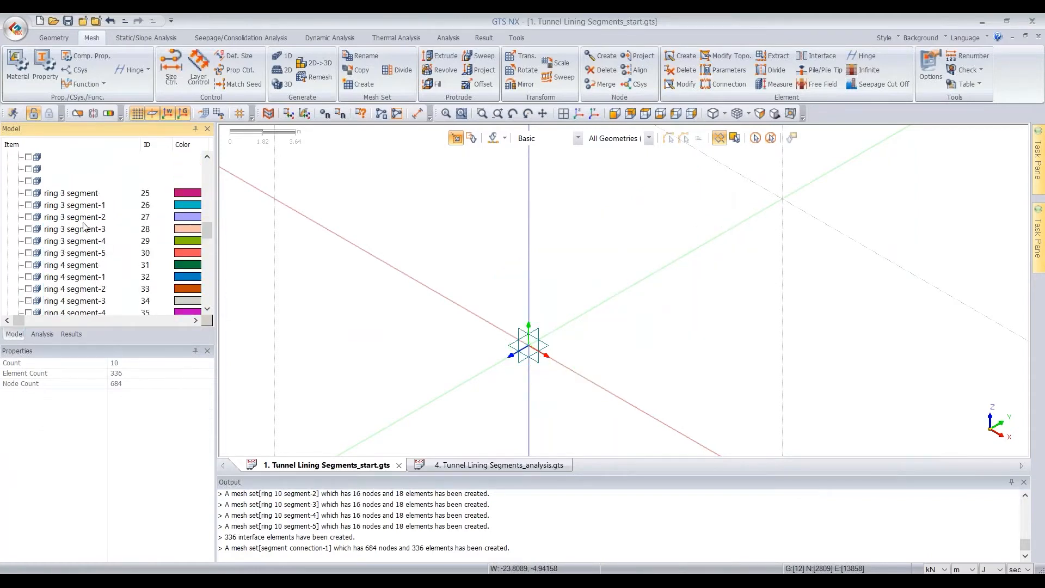
scroll(51, 213, up, 9)
click(48, 210)
scroll(68, 228, down, 4)
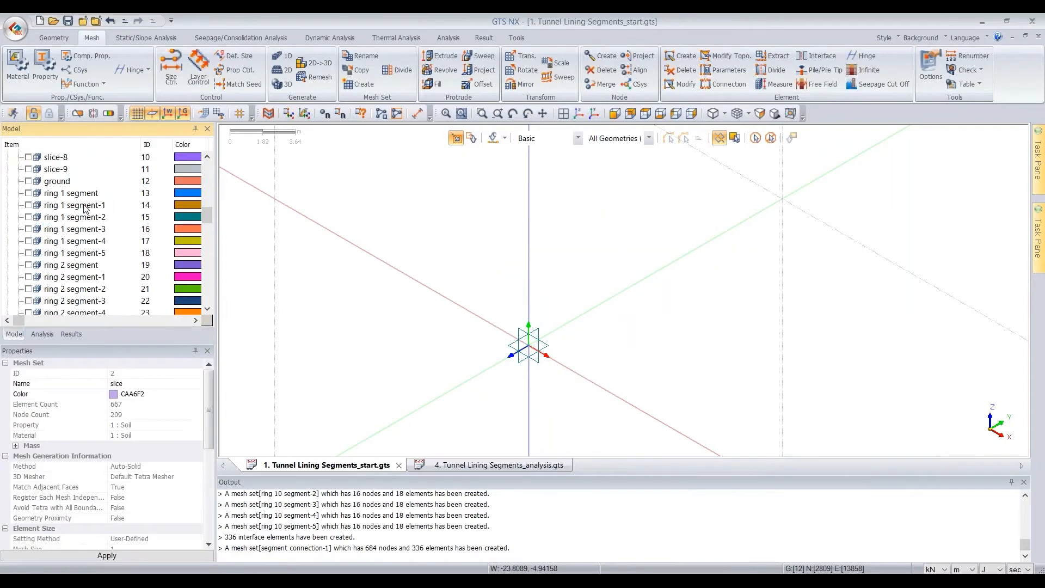
shift+click(60, 170)
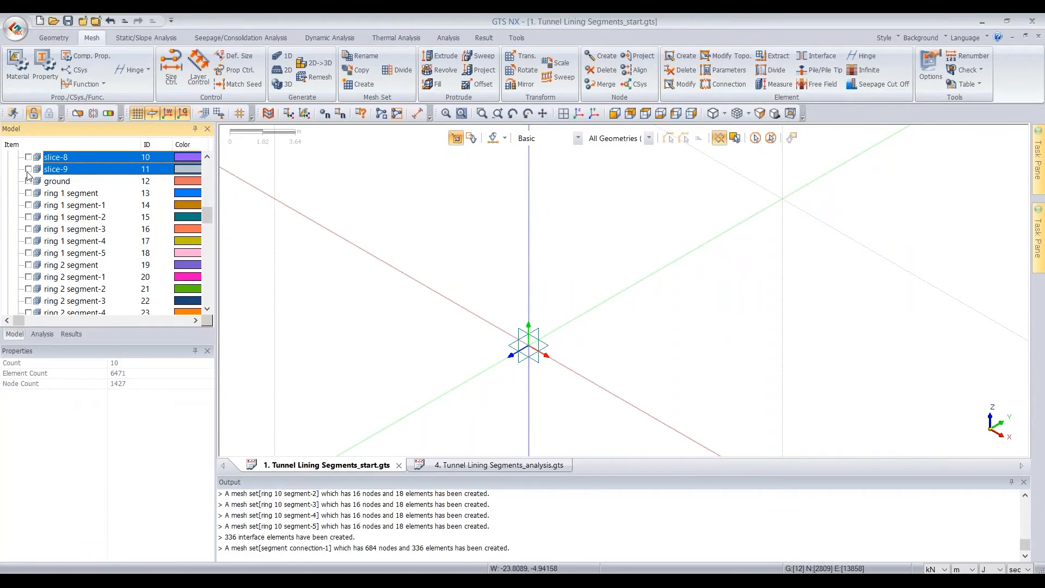
click(28, 169)
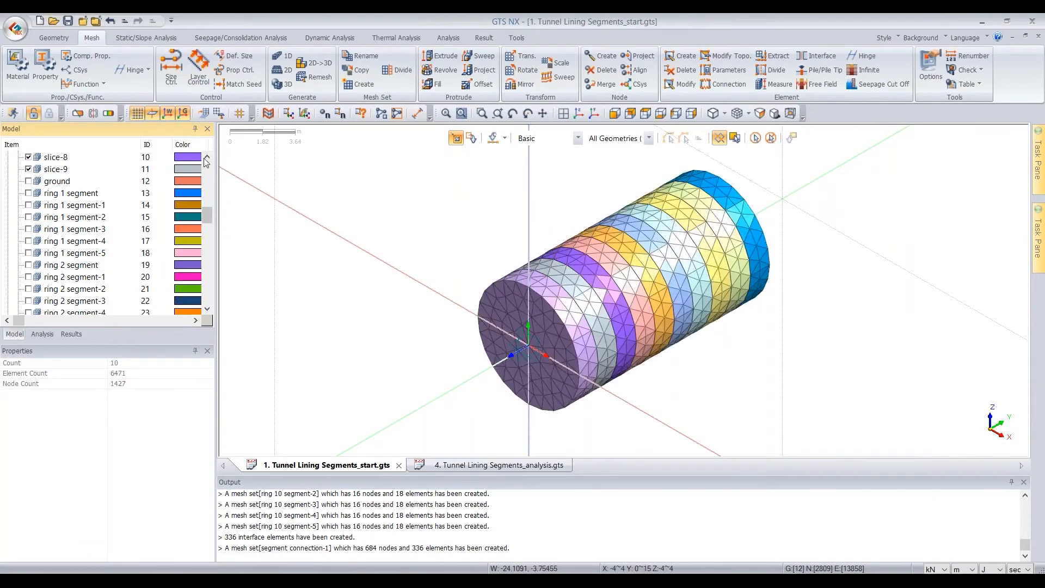
Step: Highlight the mesh sets slice to slice-9 one after another to examine their order along the tunnel
scroll(206, 159, up, 4)
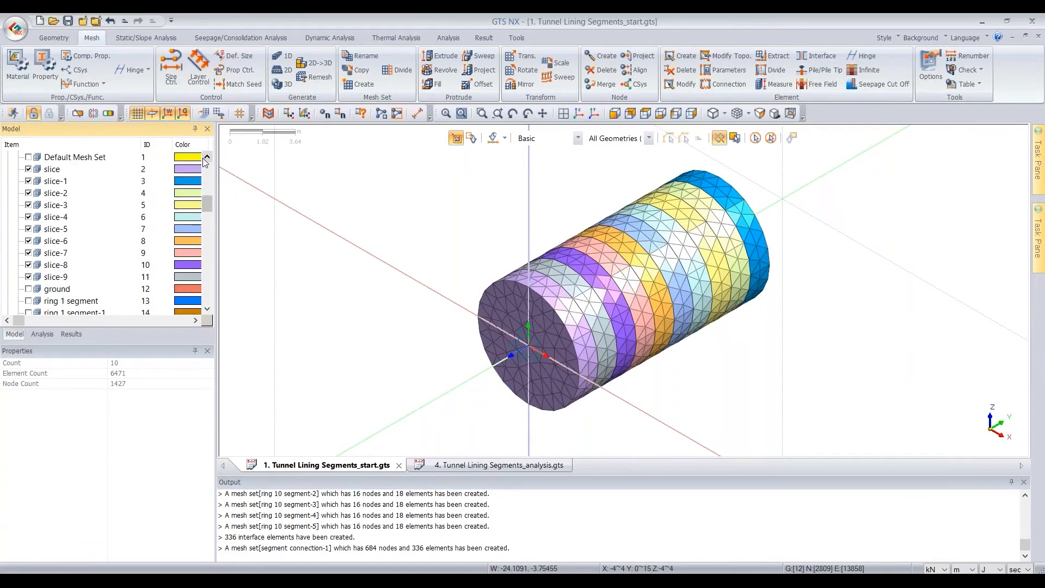
click(54, 181)
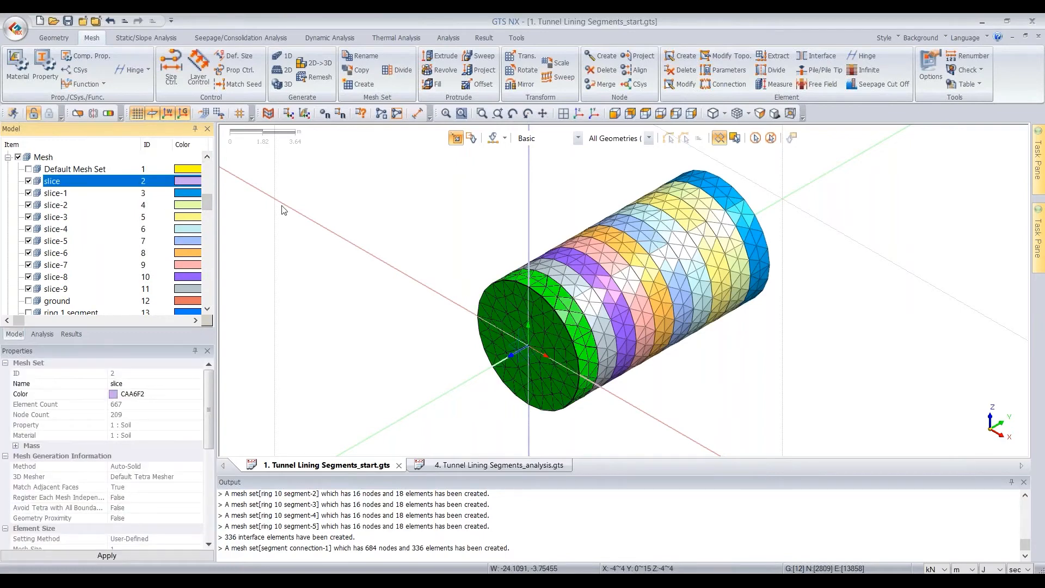
key(Down)
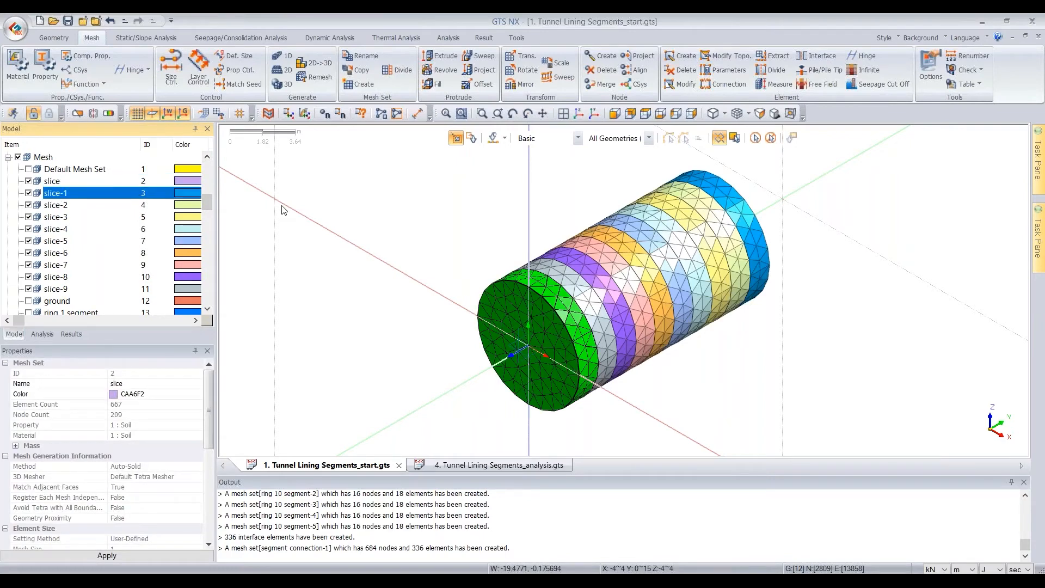
key(Down)
key(Down)
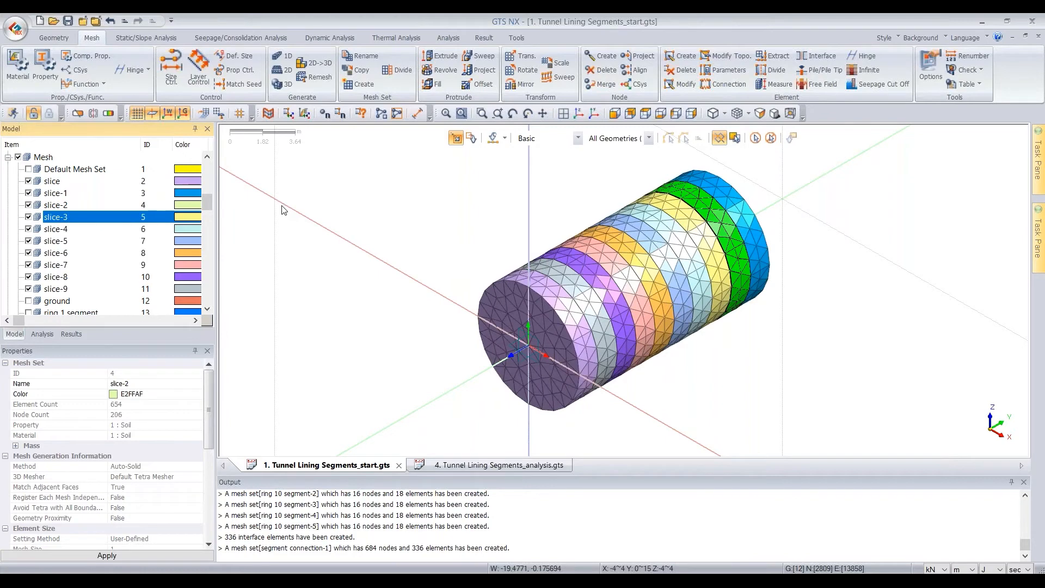
key(Down)
key(Down)
key(Down)
key(Down)
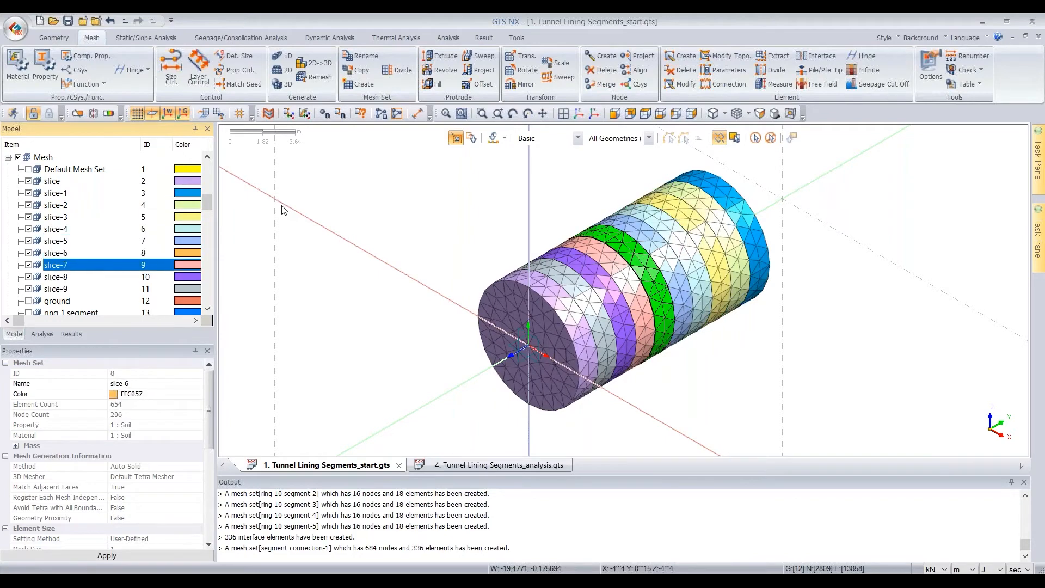
key(Down)
key(Down)
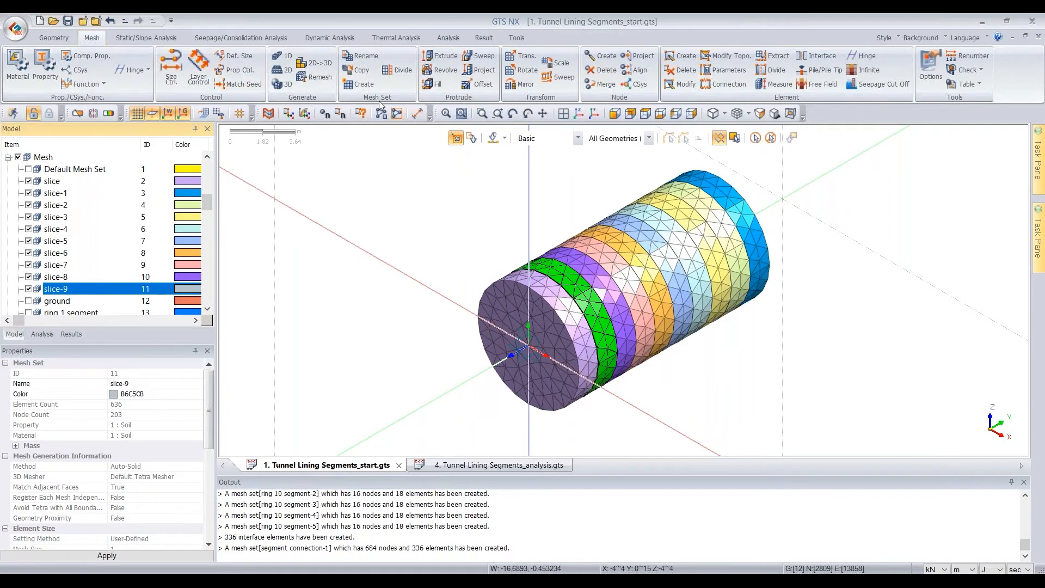
Step: Rename all ten excavation mesh sets with the name slice and starting suffix number 1, sorted in ascending order
click(366, 56)
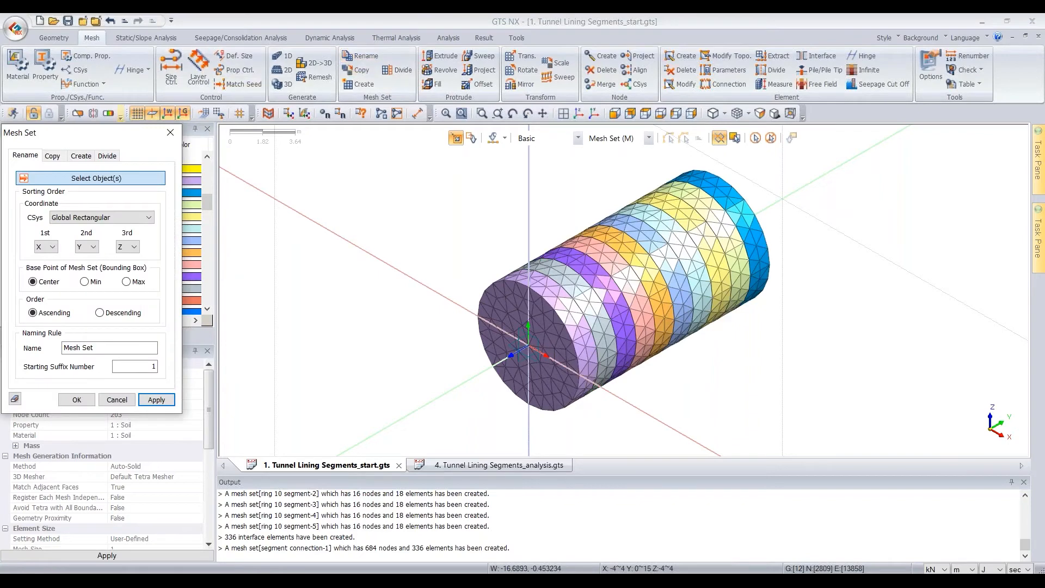
drag(142, 153, 327, 160)
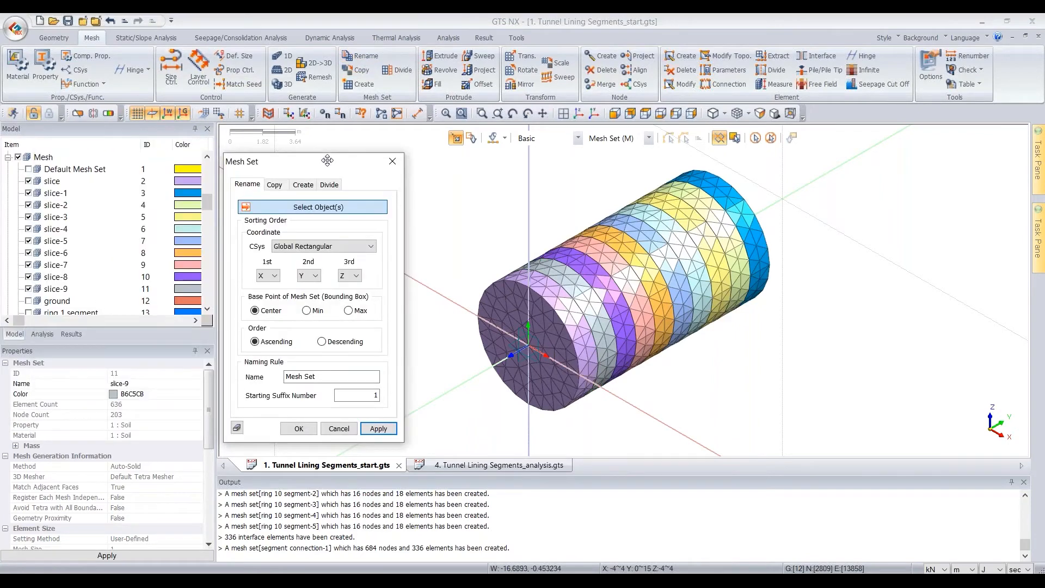
click(754, 139)
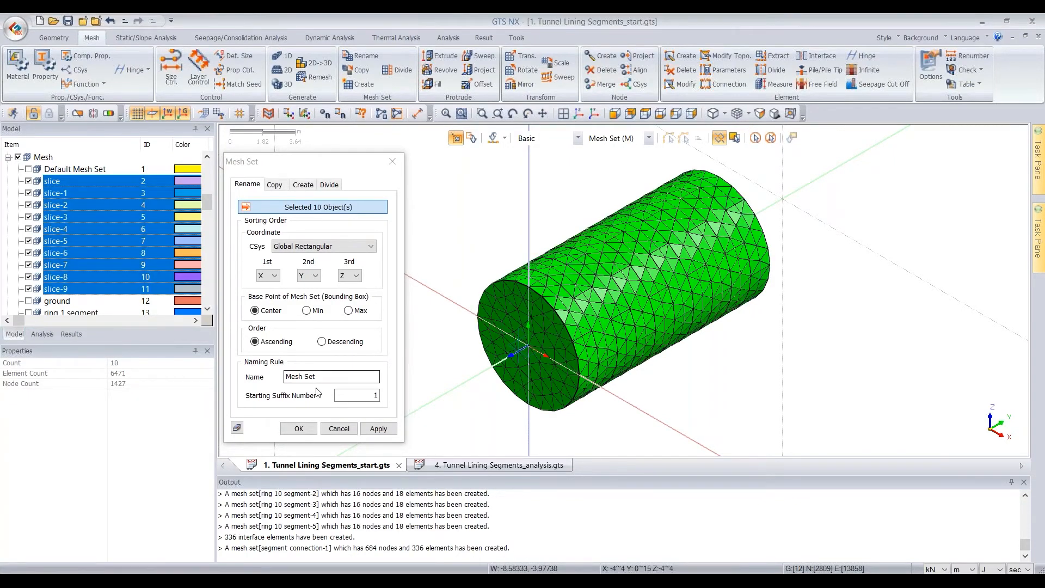
drag(320, 377, 284, 376)
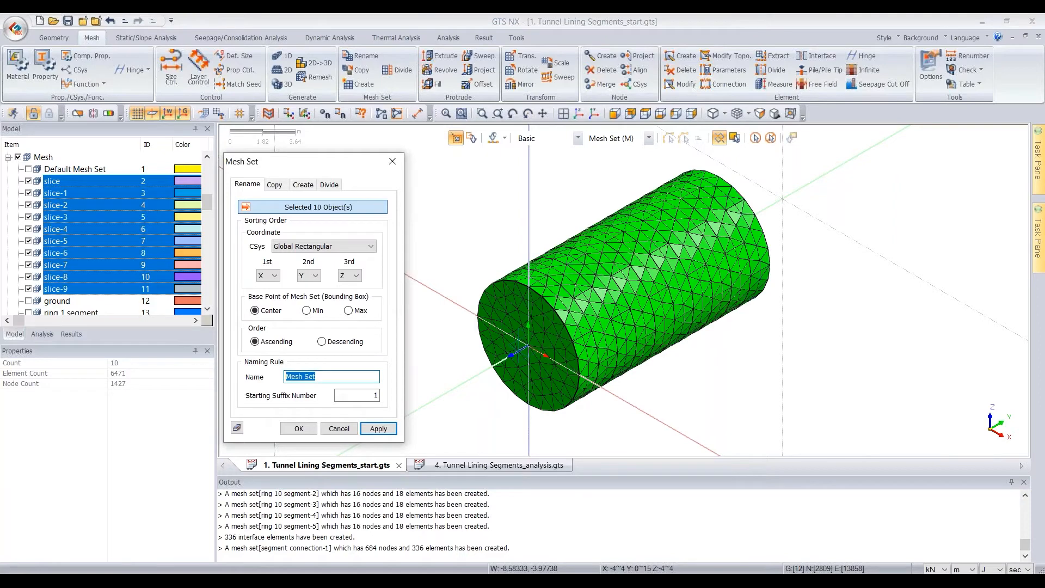
text(slice)
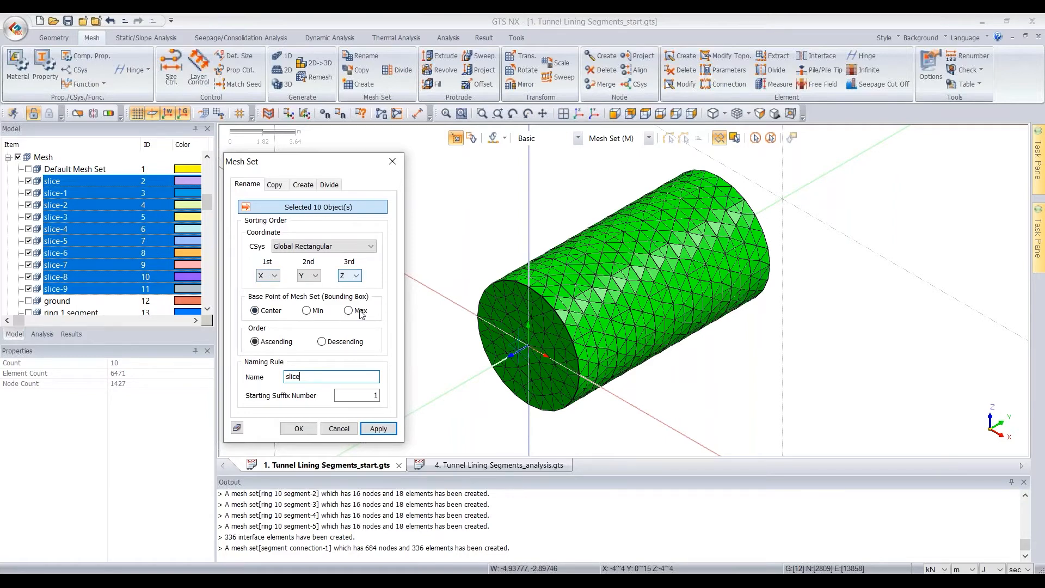
click(298, 429)
Step: Highlight the renamed mesh sets from slice-002 to slice-010 one after another to check their order along the tunnel
click(70, 191)
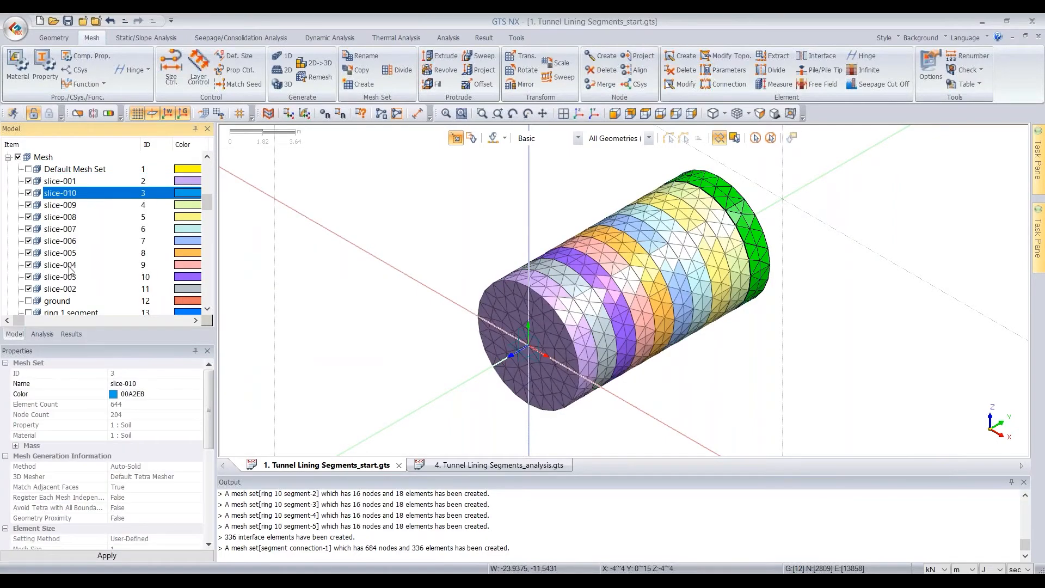
click(67, 288)
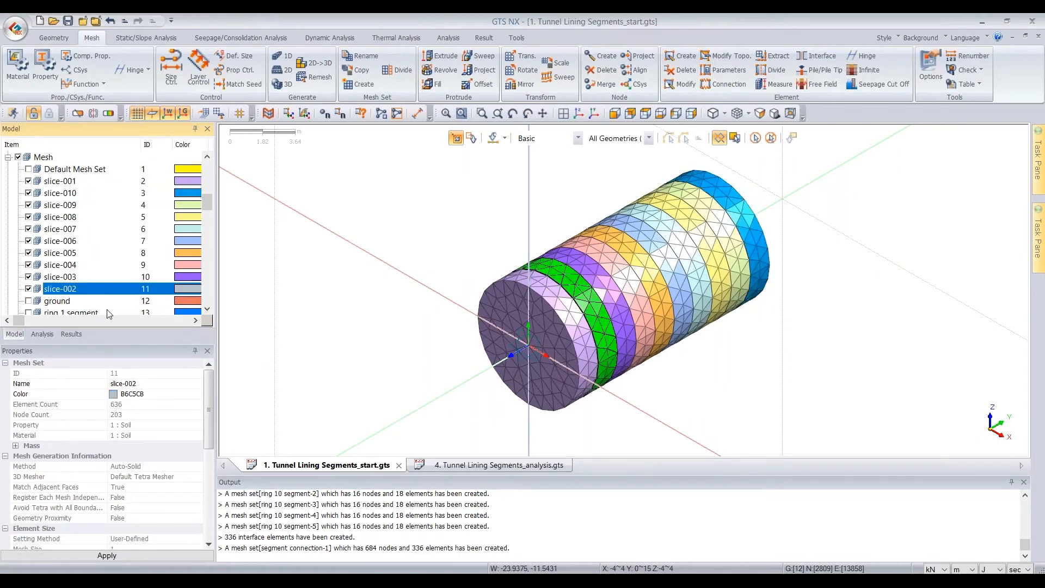
click(108, 313)
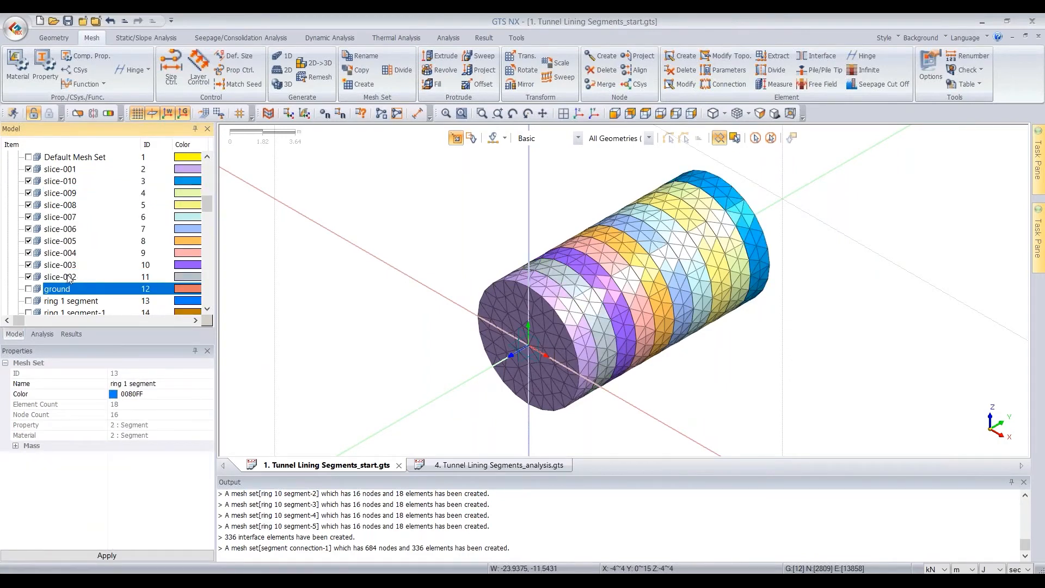
click(70, 278)
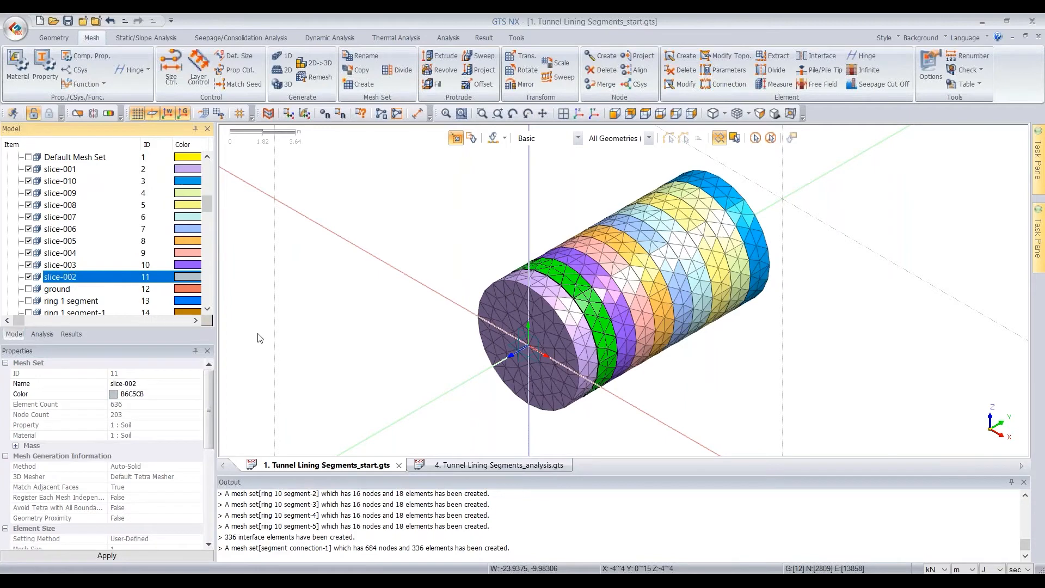
key(Up)
key(Up)
key(Up)
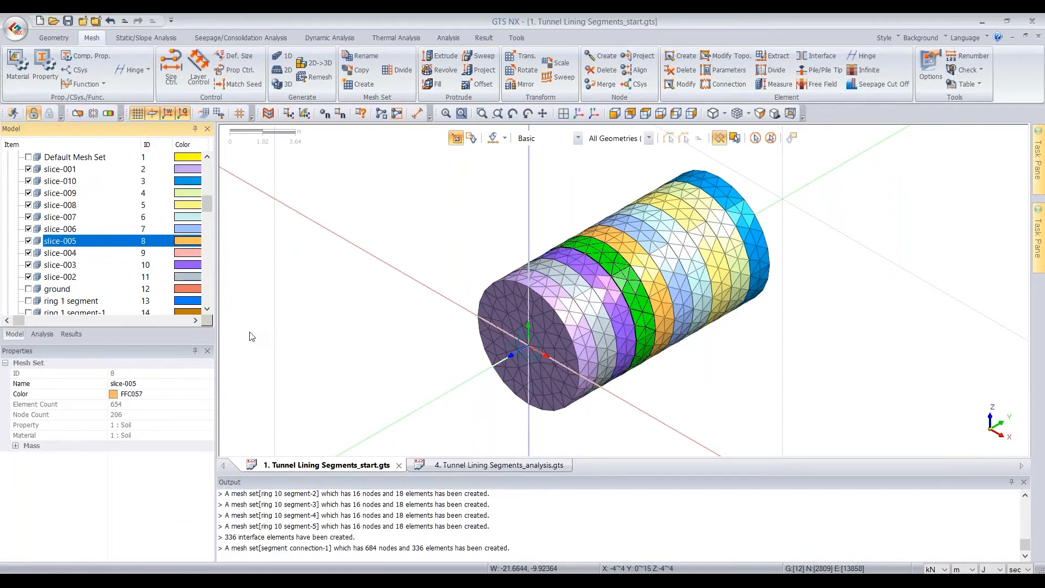
key(Up)
key(Up)
key(Up)
key(Up)
key(Up)
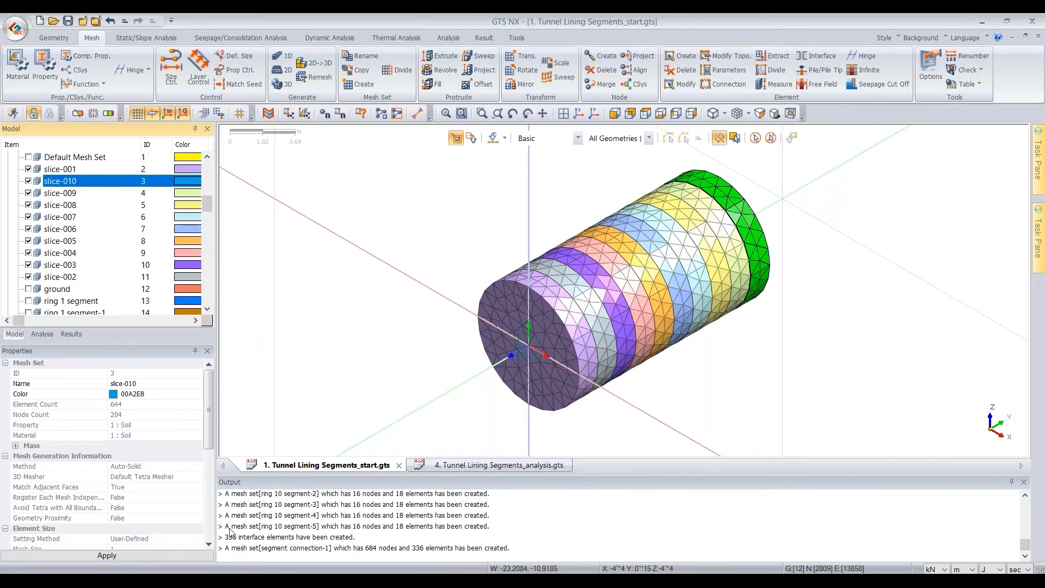
Step: Consult the mesh set renaming and Load & Boundary Condition slides in PowerPoint and return to the Mesh branch in GTS NX
mouse_move(320, 582)
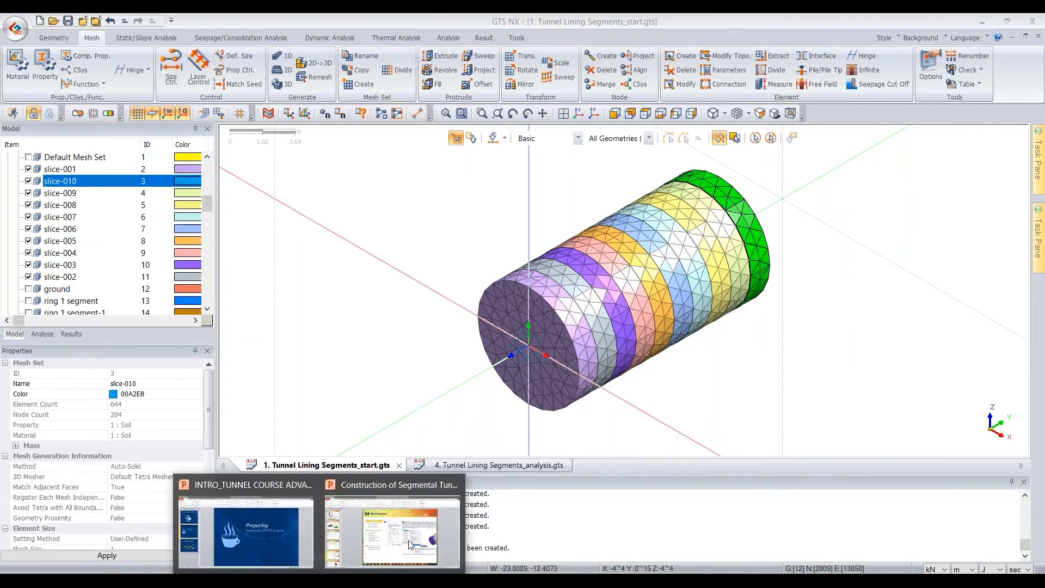
click(394, 532)
scroll(77, 422, down, 2)
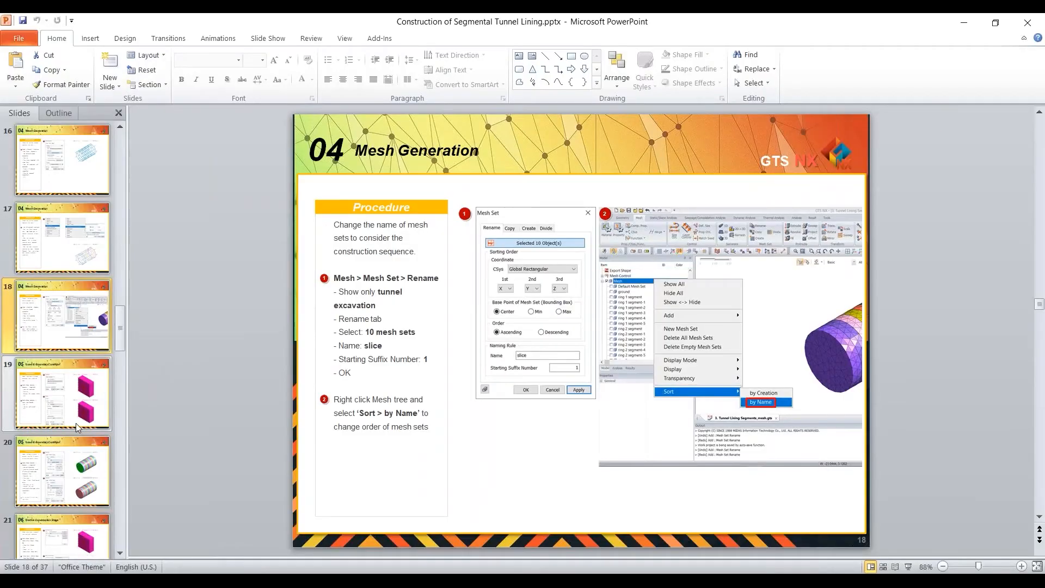
click(76, 423)
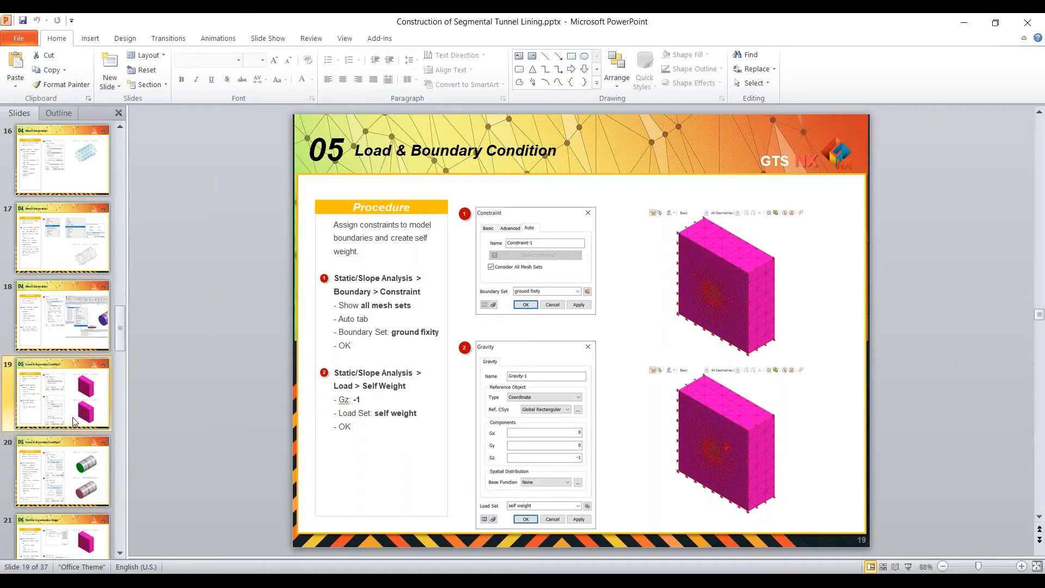
key(alt+Tab)
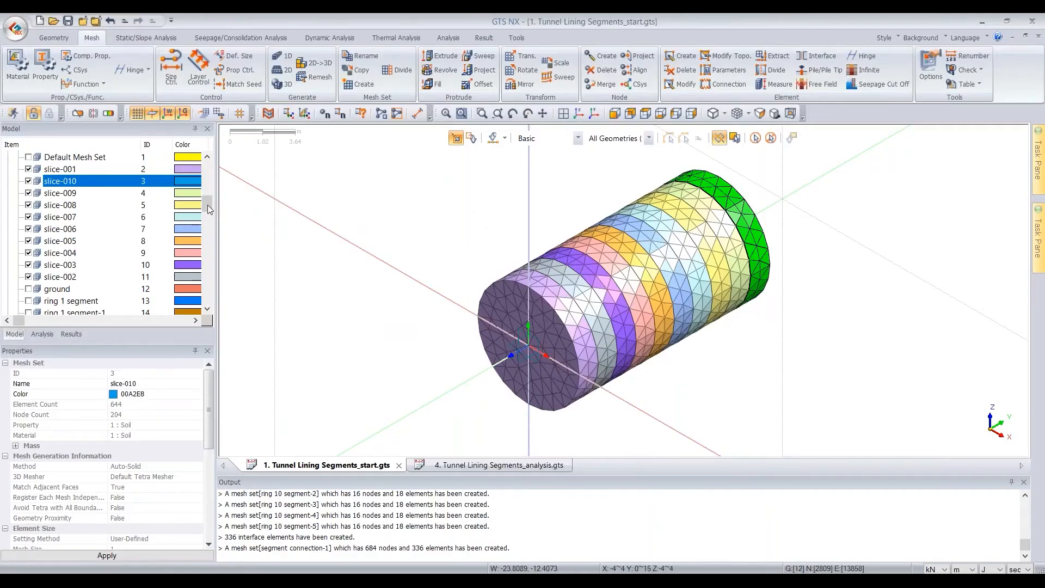
scroll(209, 204, up, 3)
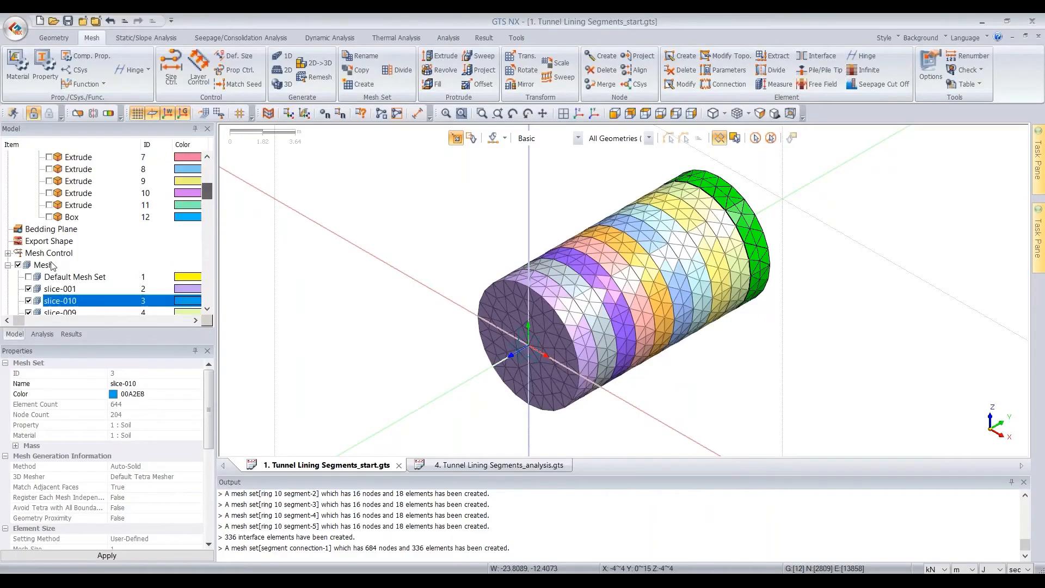
Step: Show all mesh sets and create an automatic constraint that considers all mesh sets, in Boundary Set-1
click(18, 265)
click(18, 265)
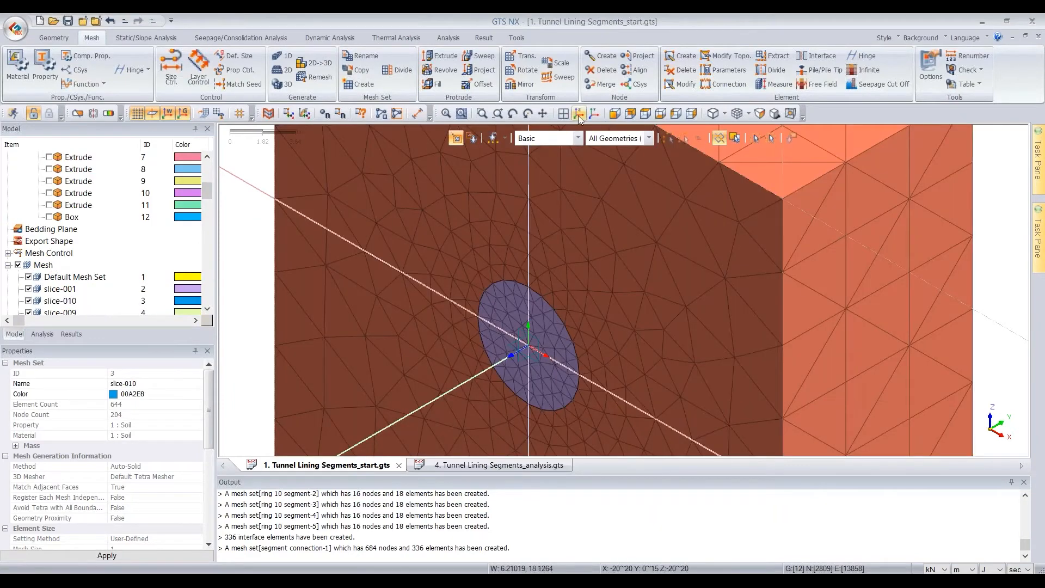
click(579, 115)
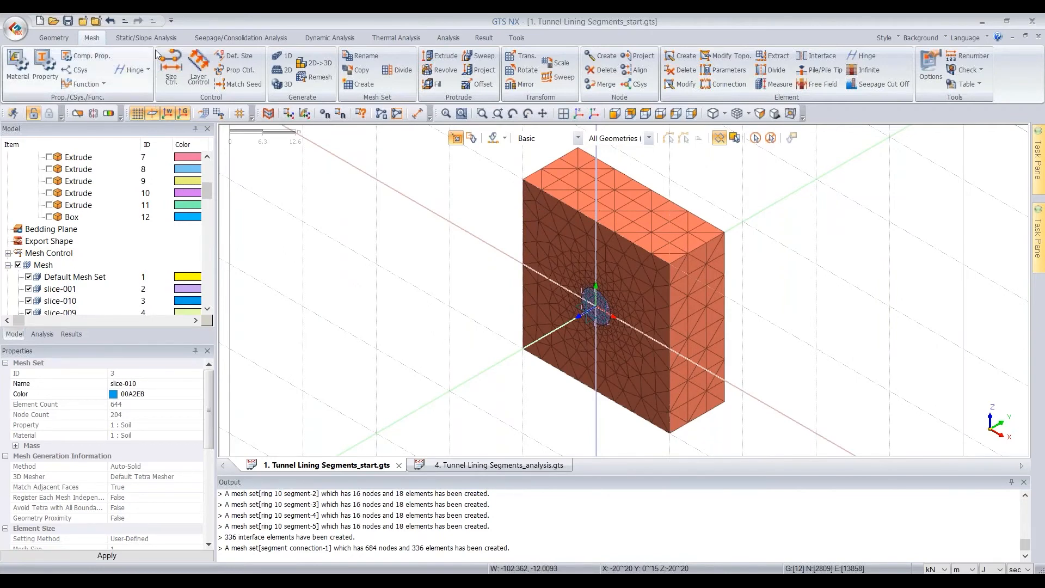
click(146, 38)
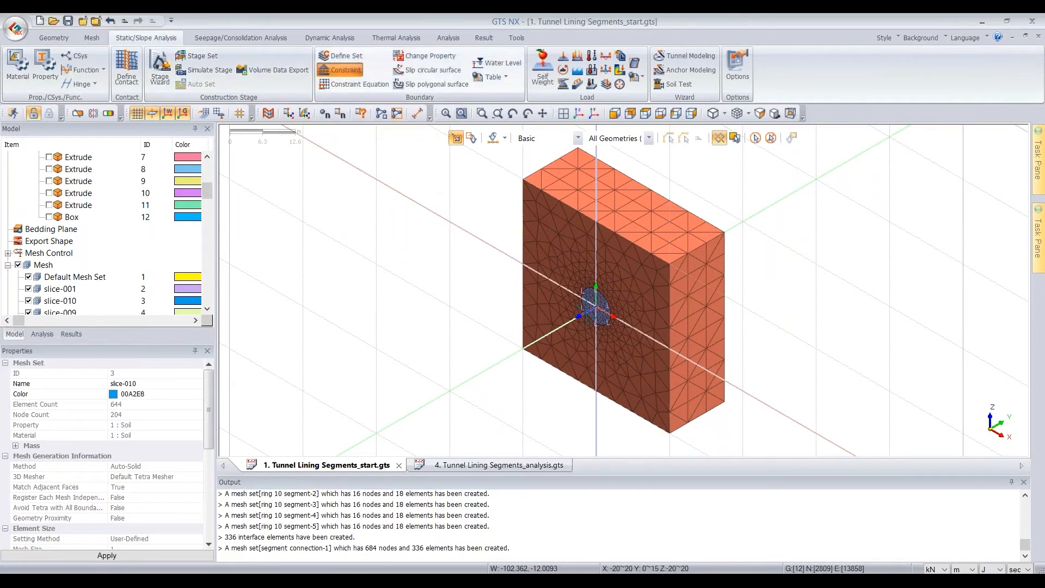
click(339, 69)
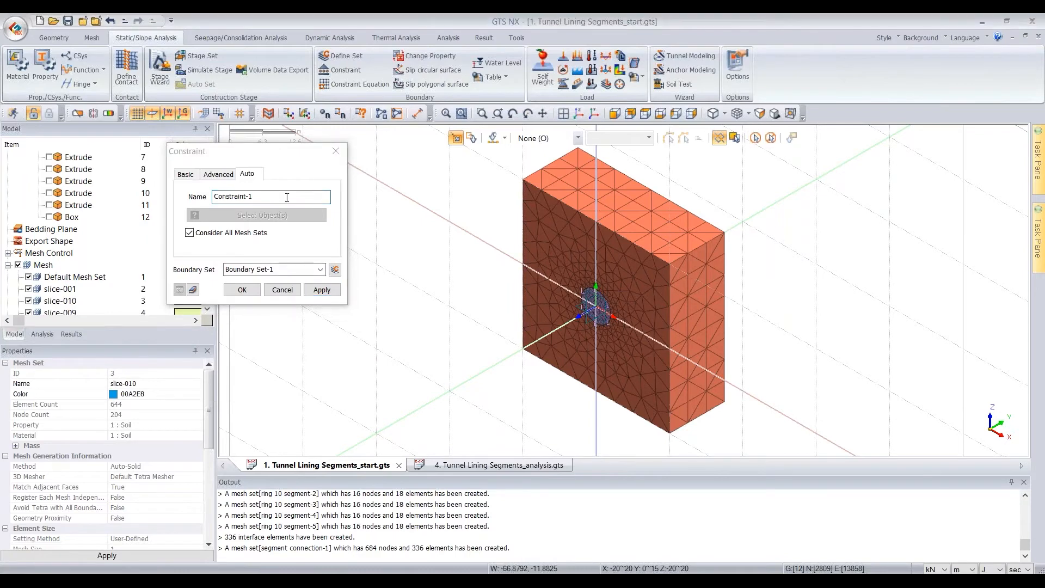
click(235, 291)
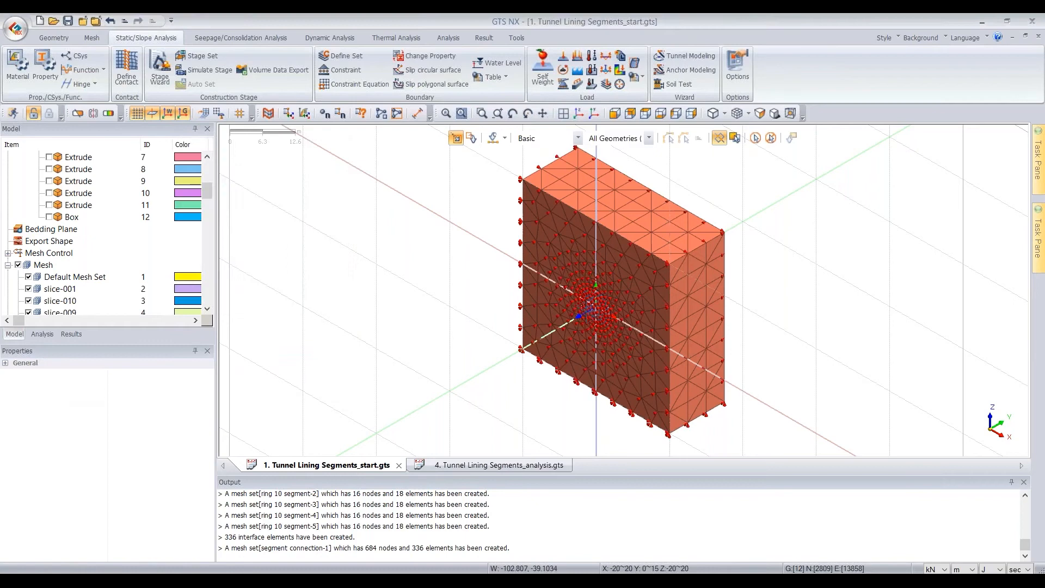
Step: Expand the boundary conditions down to the individual constraints and rename Boundary Set-1 as "ground fixity"
click(42, 334)
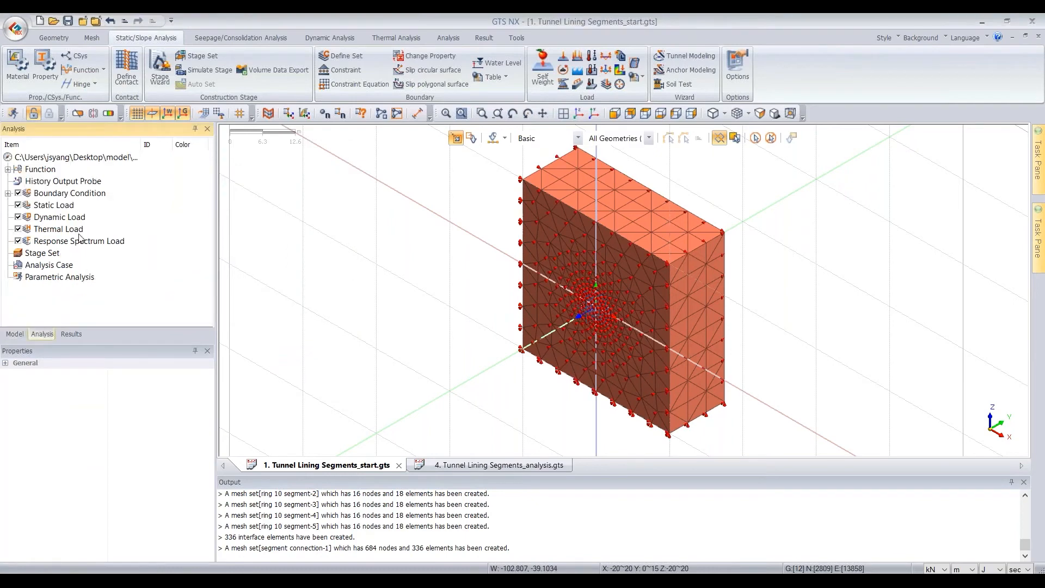
click(8, 193)
click(18, 205)
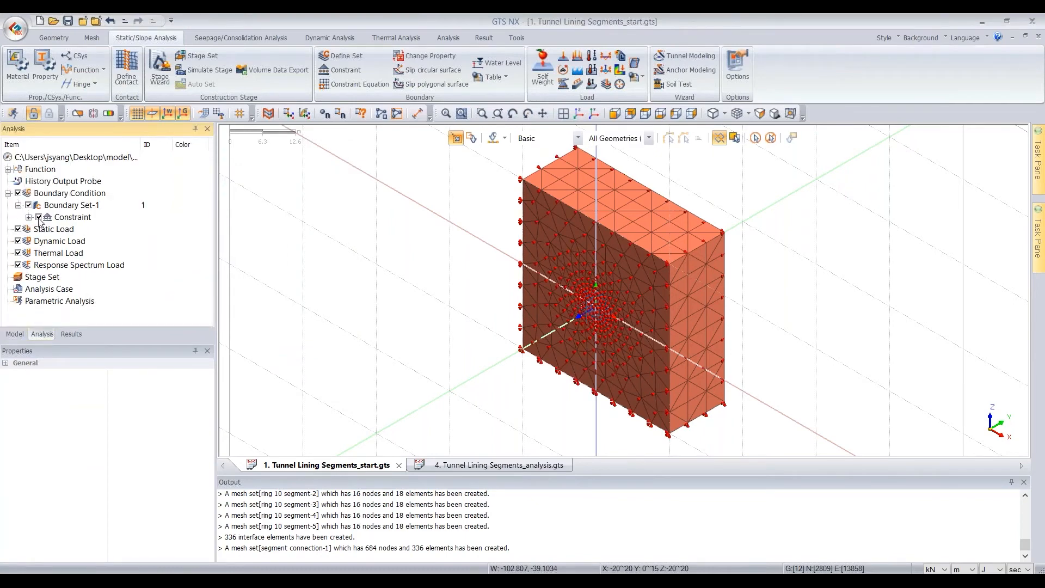
click(28, 217)
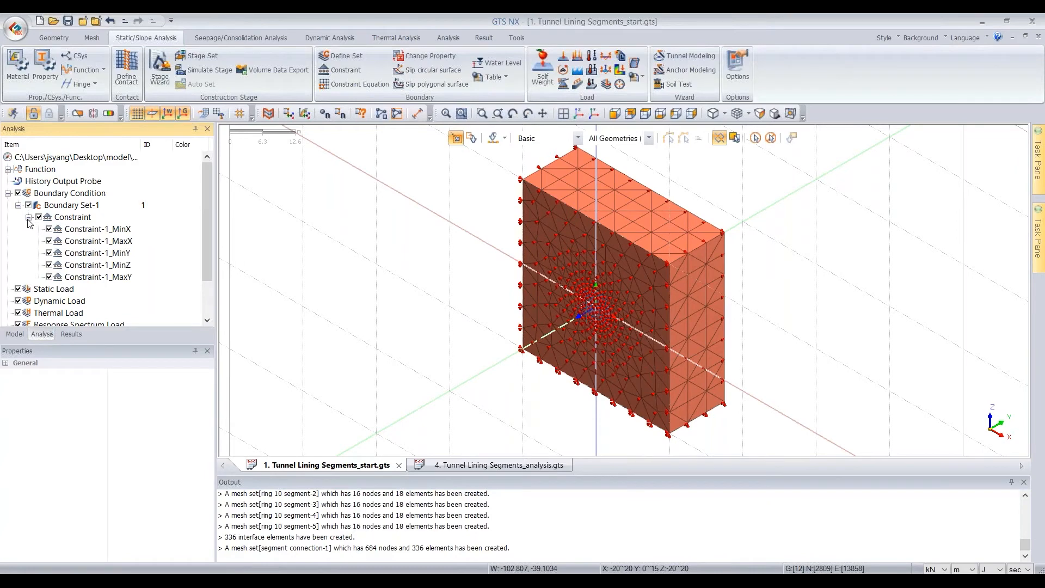
click(79, 210)
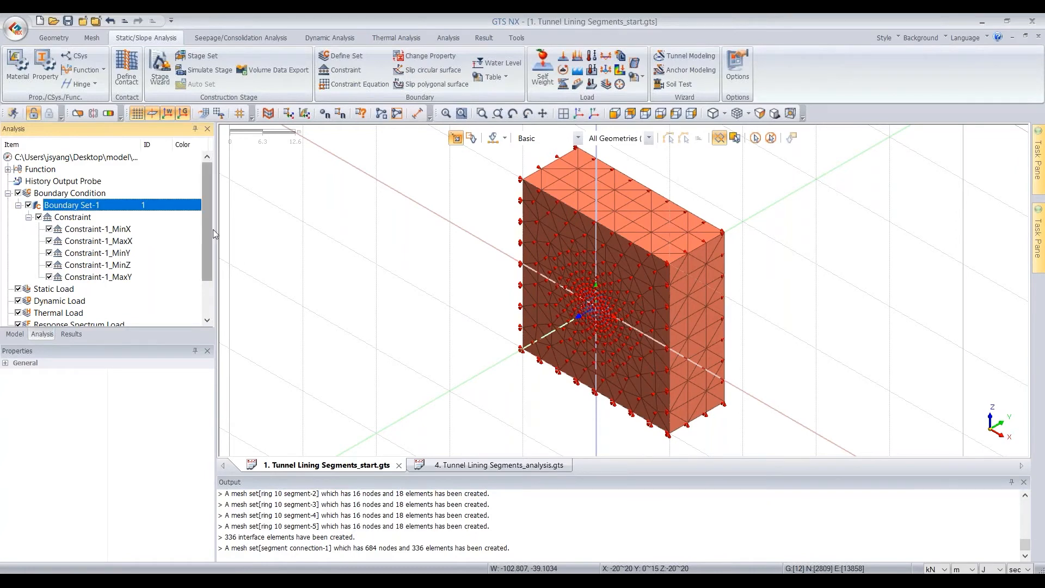
key(F2)
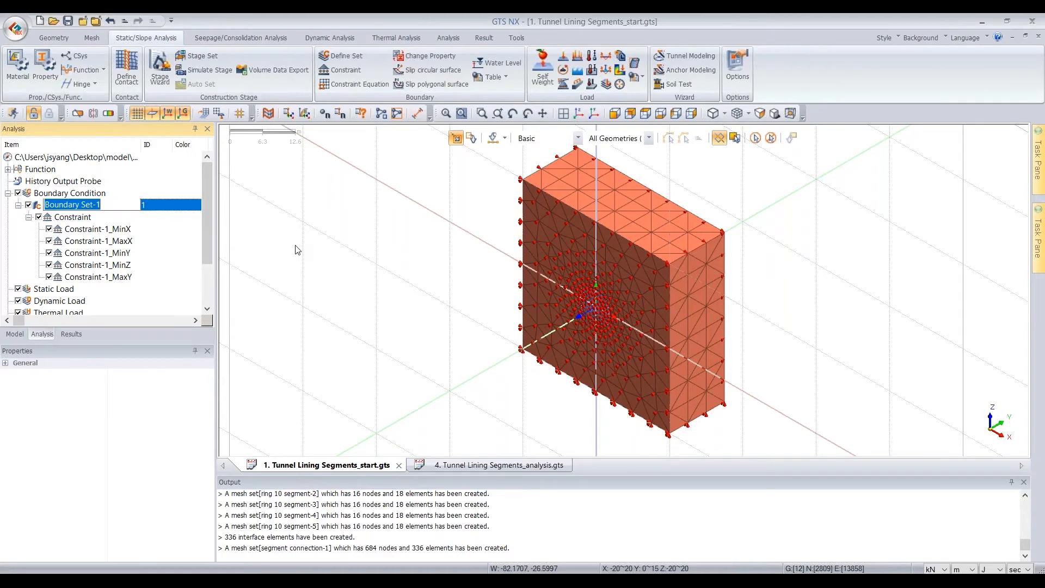
text(groun)
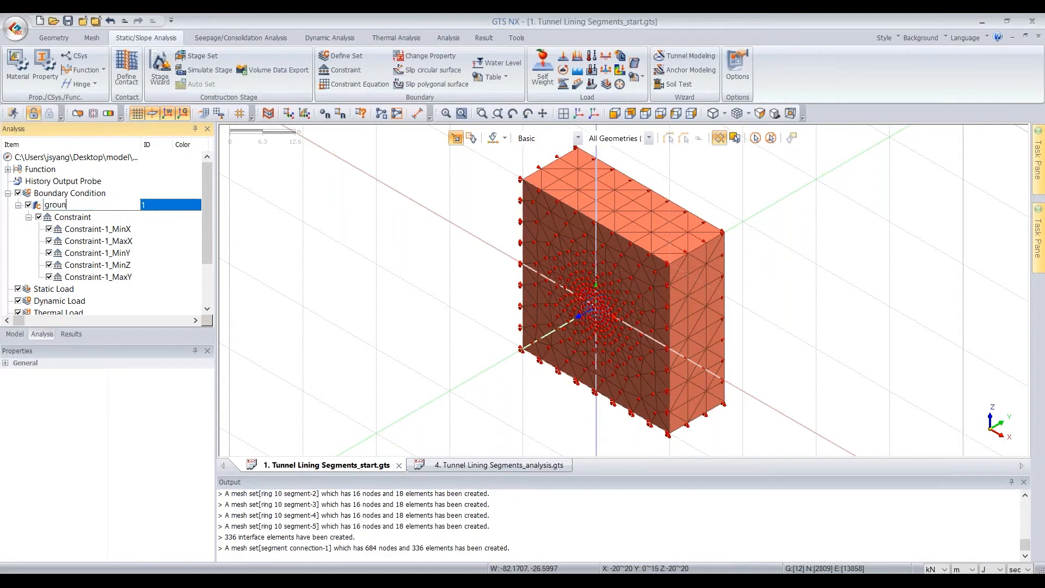
text(d fixity)
key(Return)
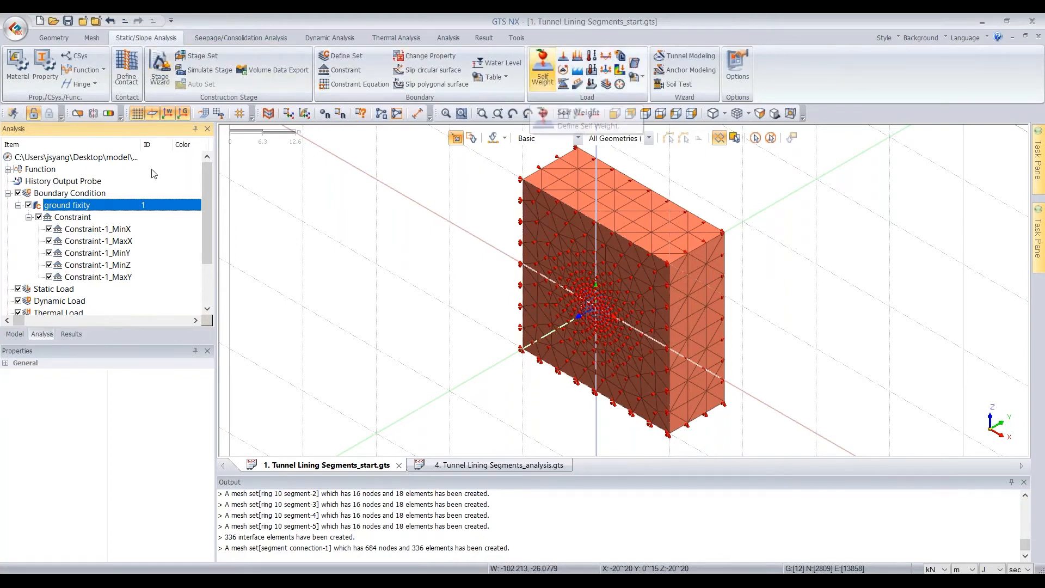
Step: Create a self-weight gravity load with Gz -1 in a load set named "self weight"
drag(115, 144, 353, 145)
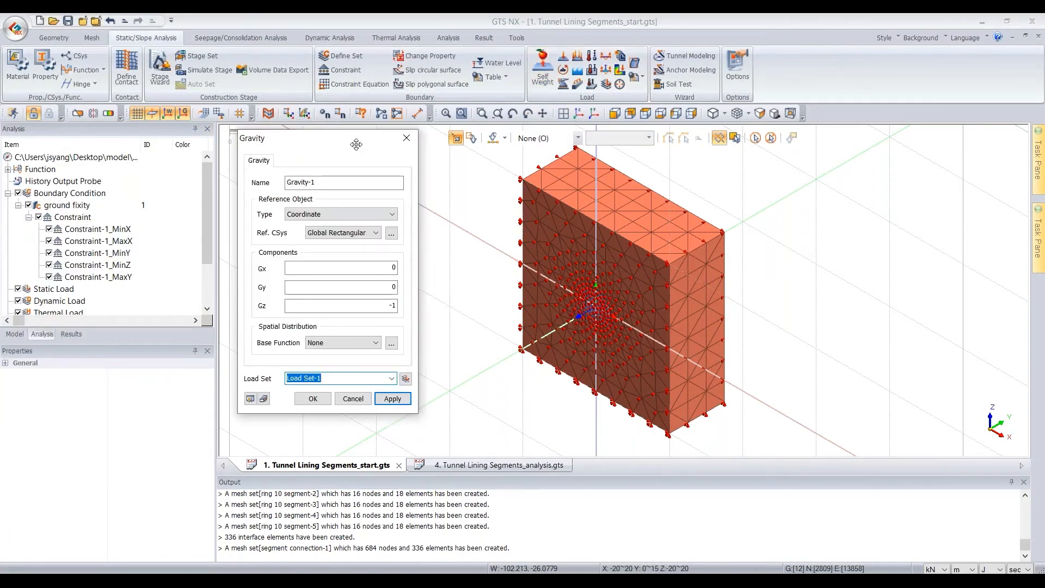
click(336, 377)
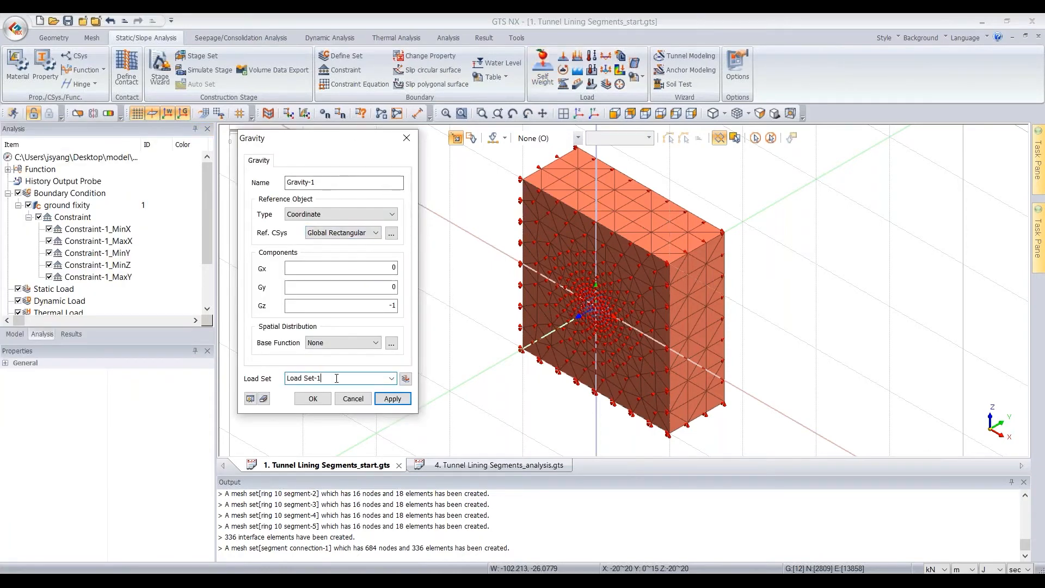
drag(339, 376, 193, 372)
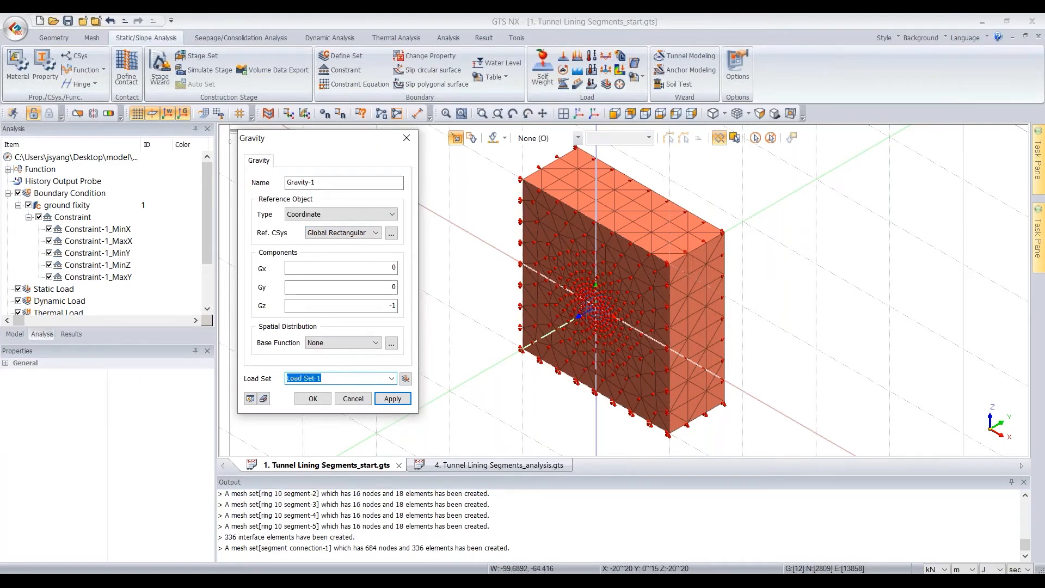
text(self weight)
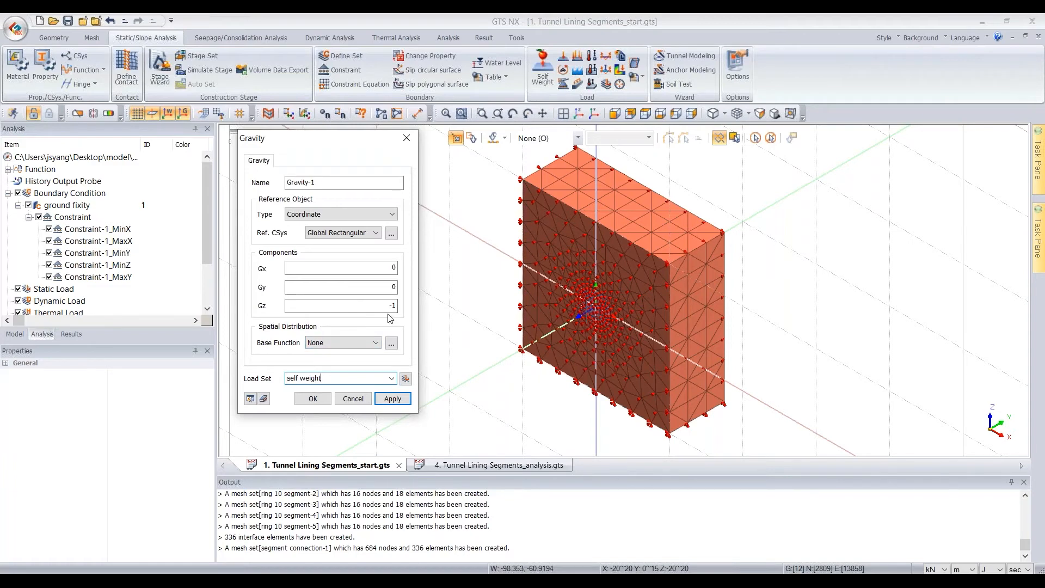
click(312, 399)
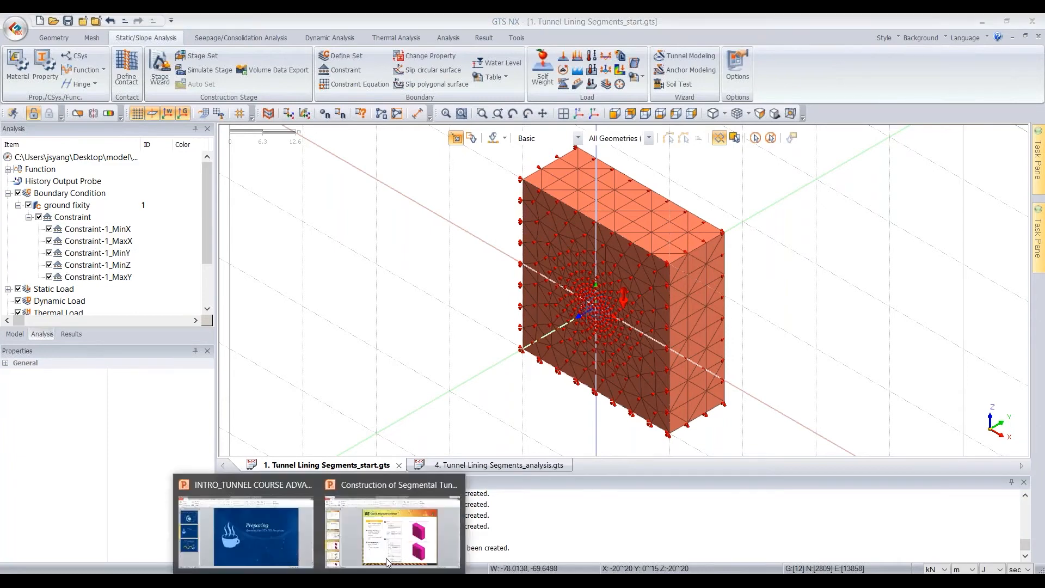
Step: Switch to the Construction of Segmental Tunnel Lining presentation in PowerPoint and review the tunnel slice constraint procedure, then return to GTS NX
click(386, 557)
click(76, 325)
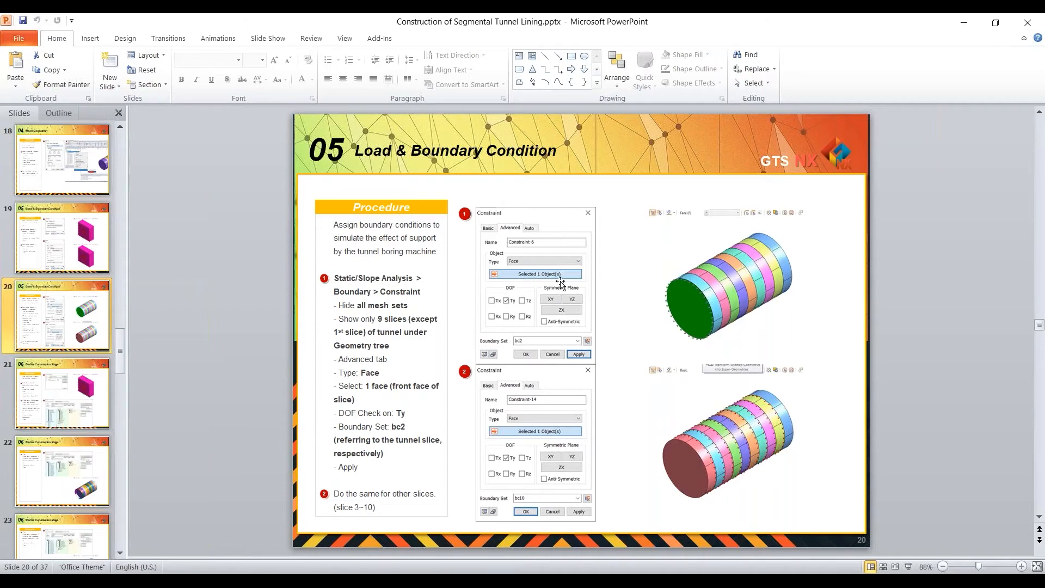
key(alt+Tab)
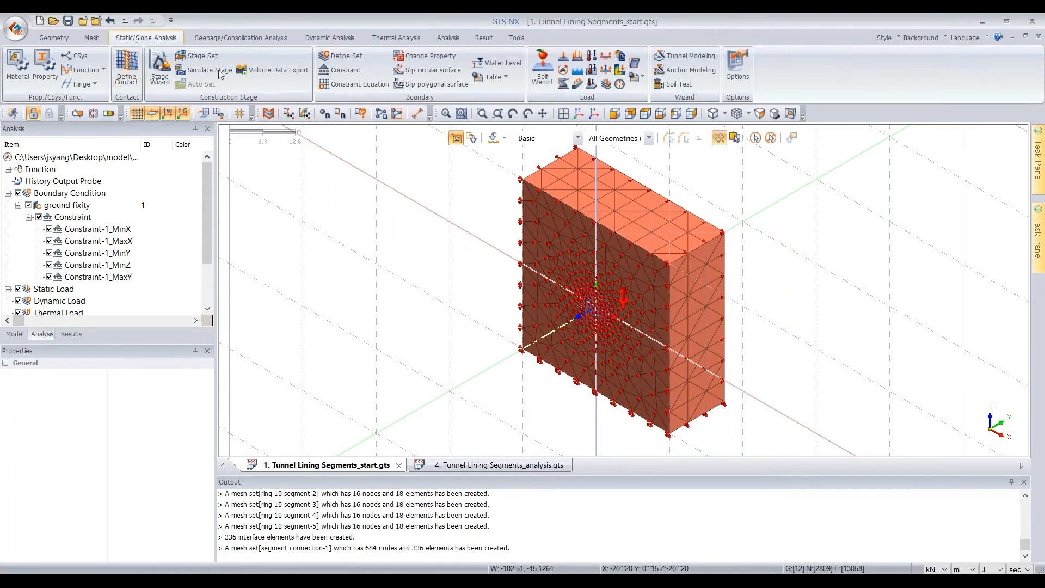
Step: Start a new constraint with all mesh sets hidden and the ten extruded tunnel slice solids, IDs 2 to 11, shown
click(344, 73)
drag(100, 144, 303, 163)
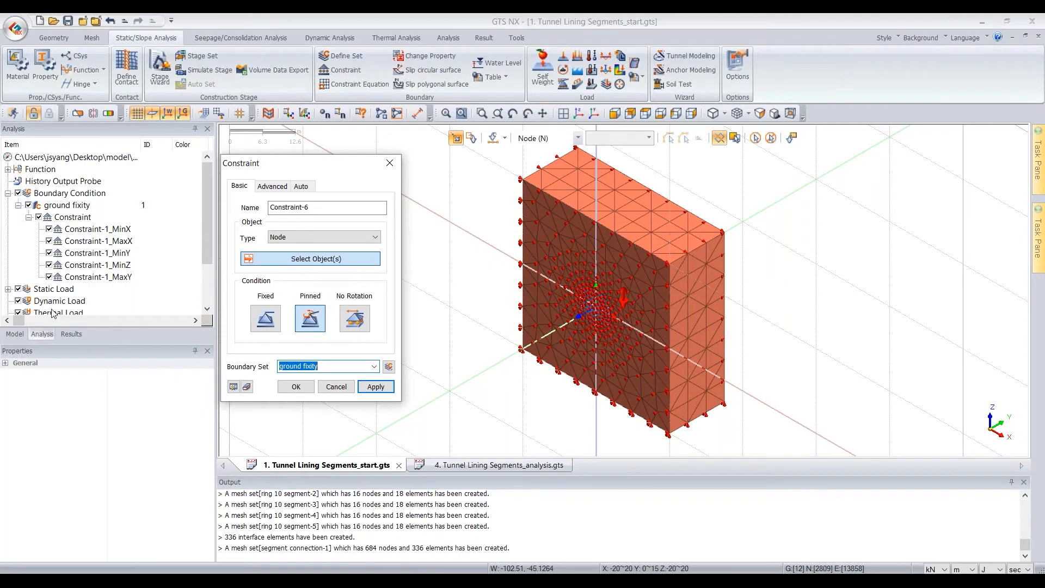
click(15, 334)
click(18, 265)
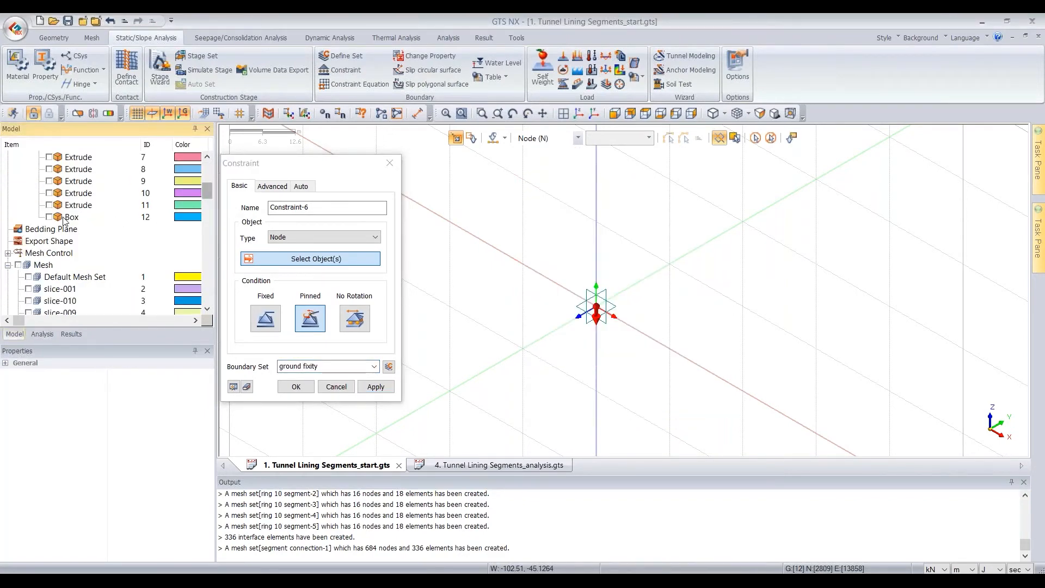
scroll(66, 222, up, 4)
click(69, 244)
scroll(71, 245, down, 2)
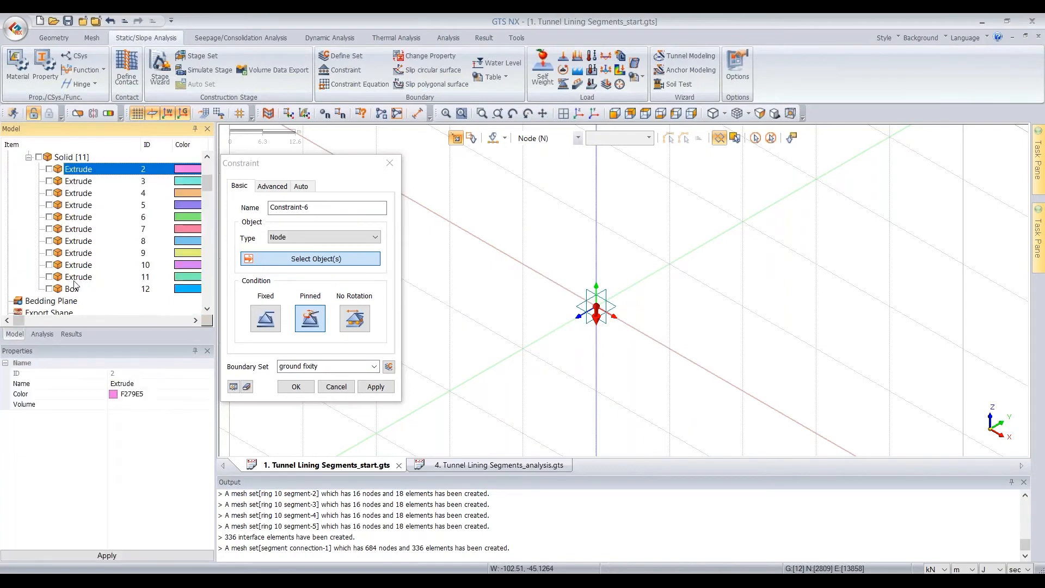
shift+click(77, 276)
click(49, 277)
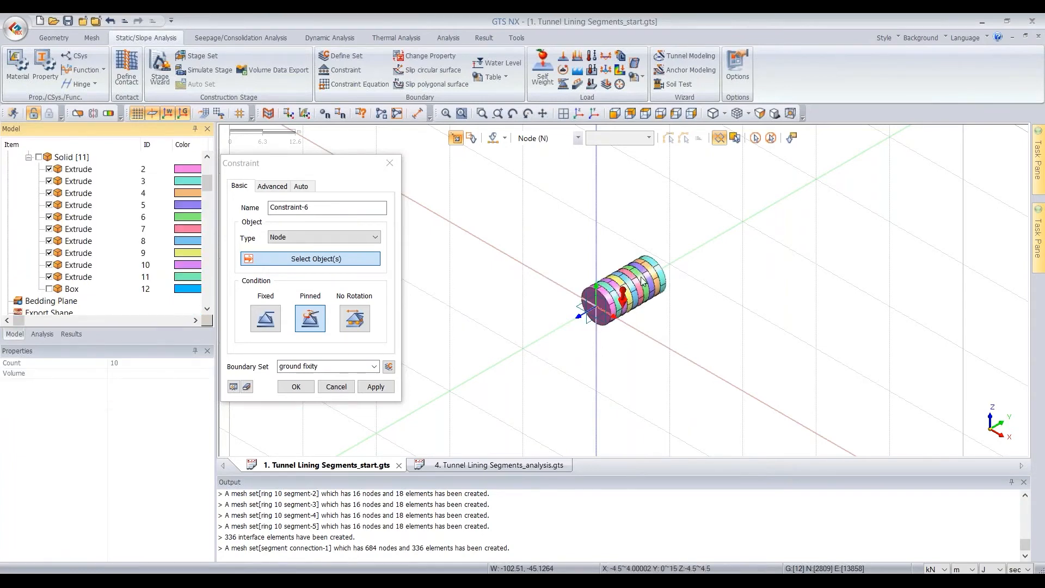
click(617, 115)
click(579, 115)
drag(311, 170, 285, 173)
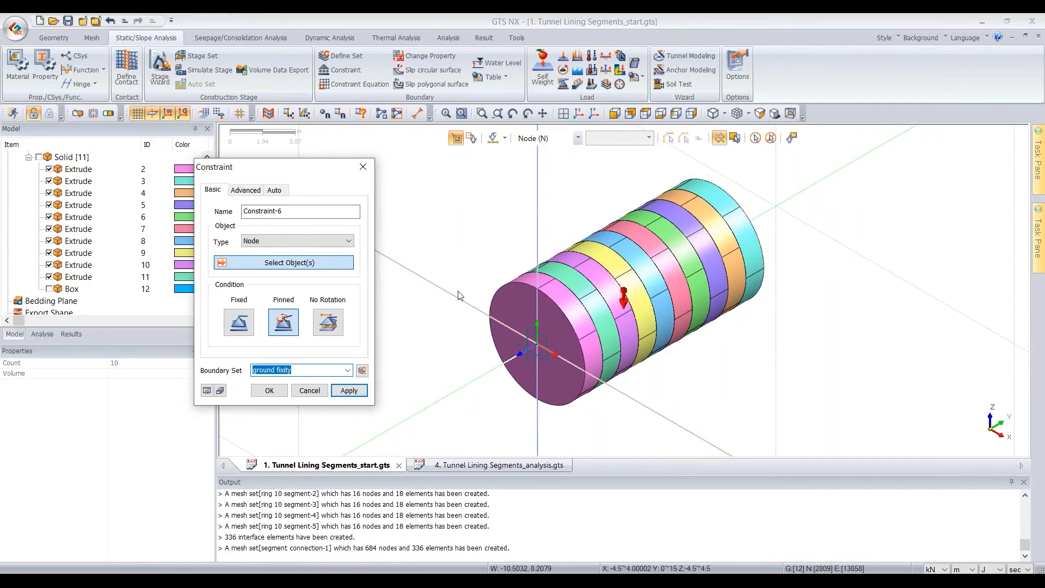
Step: Hide the first tunnel slice and apply a Ty face constraint to the second slice's front face in boundary set bc2
click(49, 170)
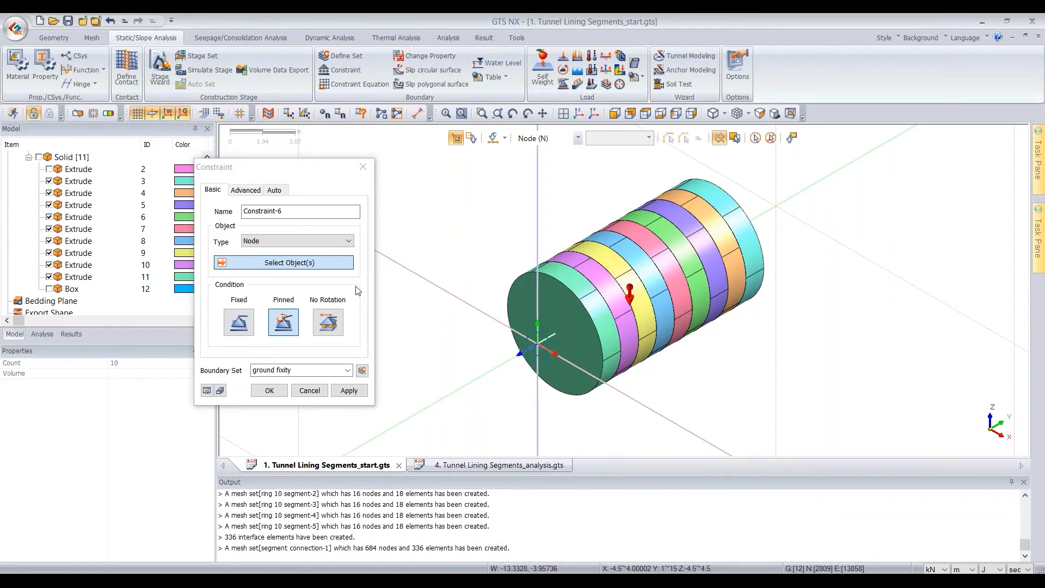
click(246, 190)
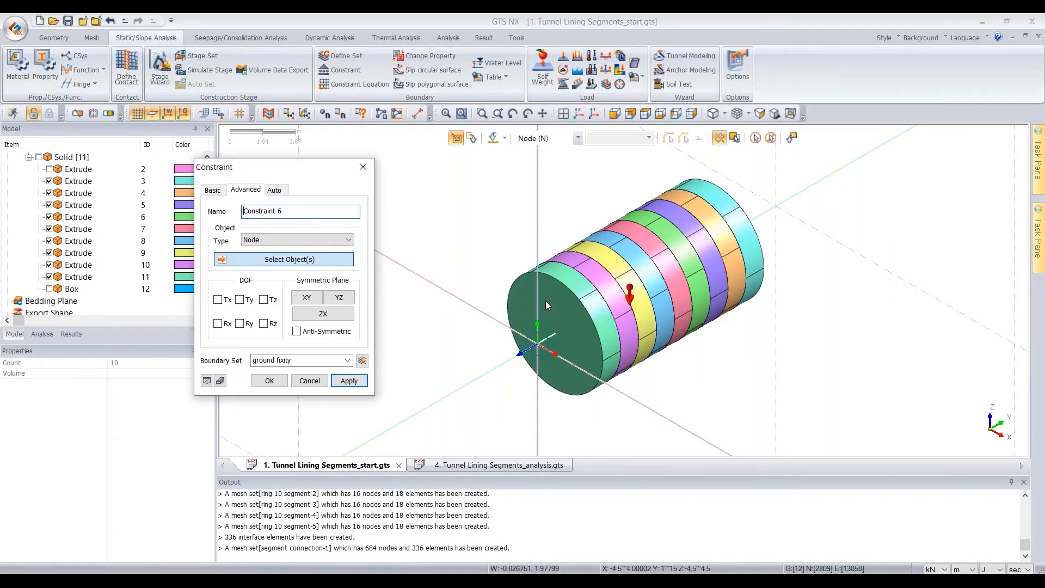
click(294, 239)
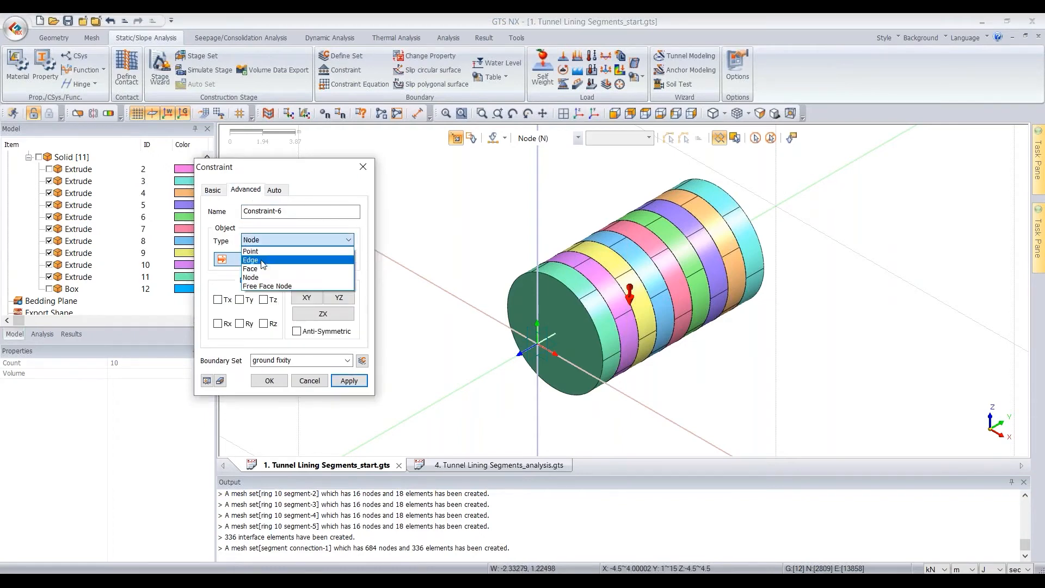
click(256, 268)
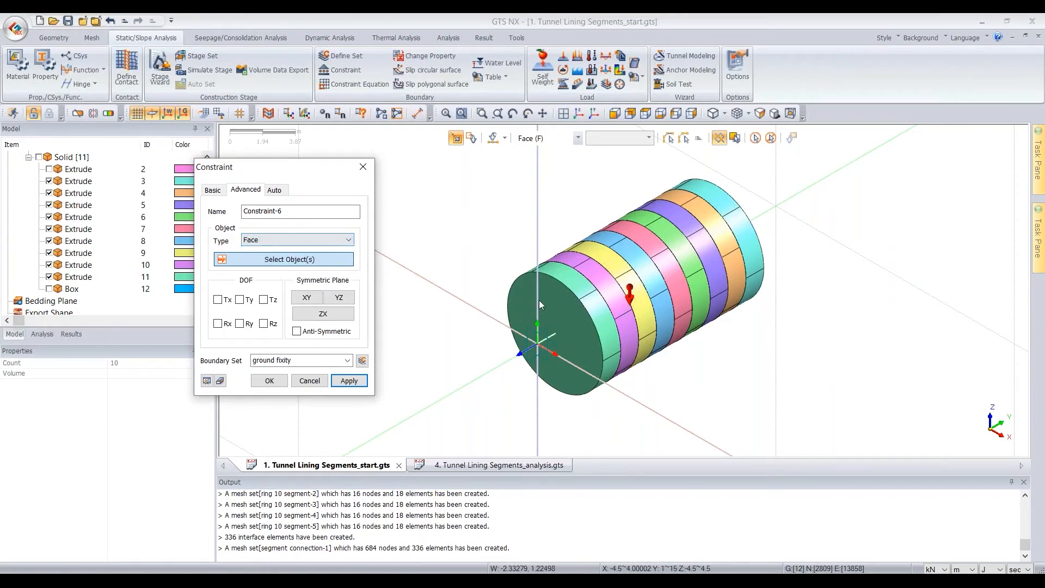
click(540, 302)
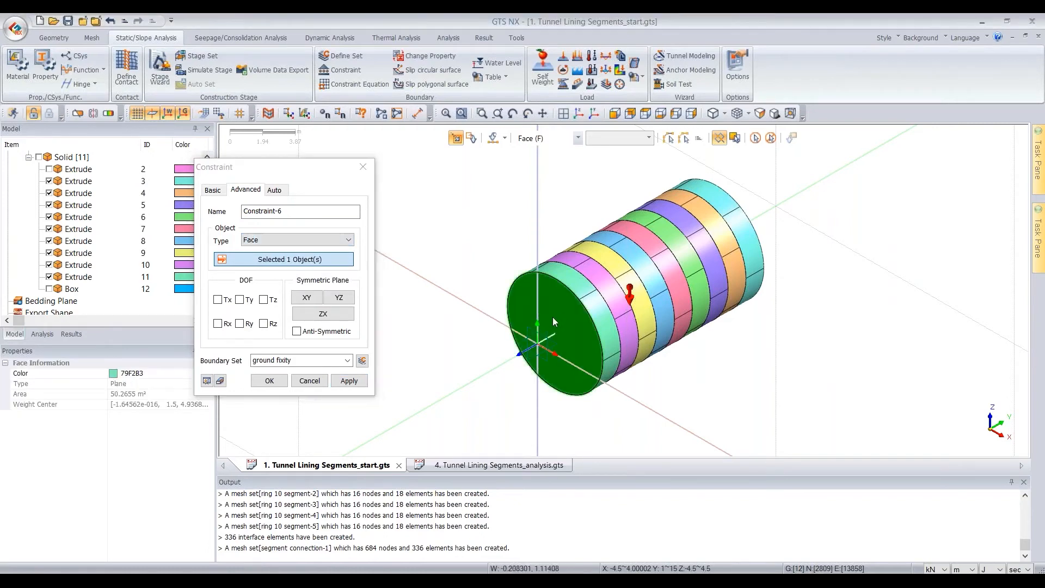
click(240, 300)
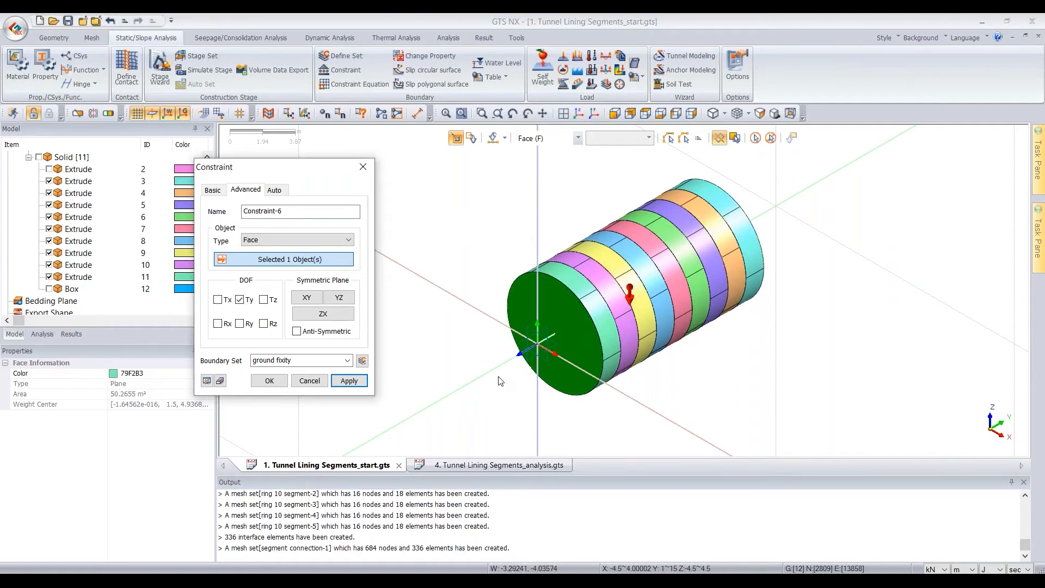
drag(295, 360, 251, 360)
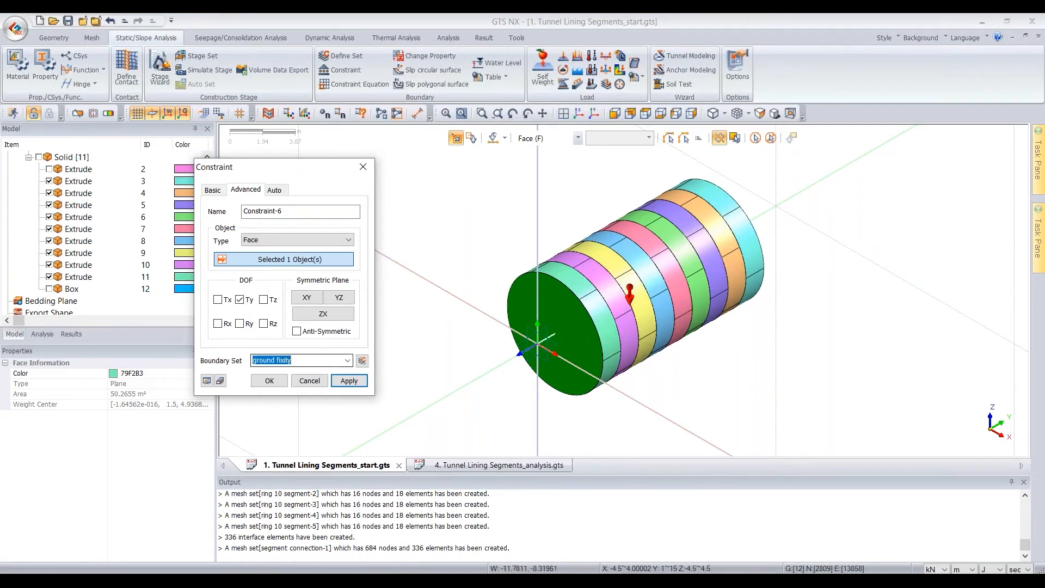
text(bc2)
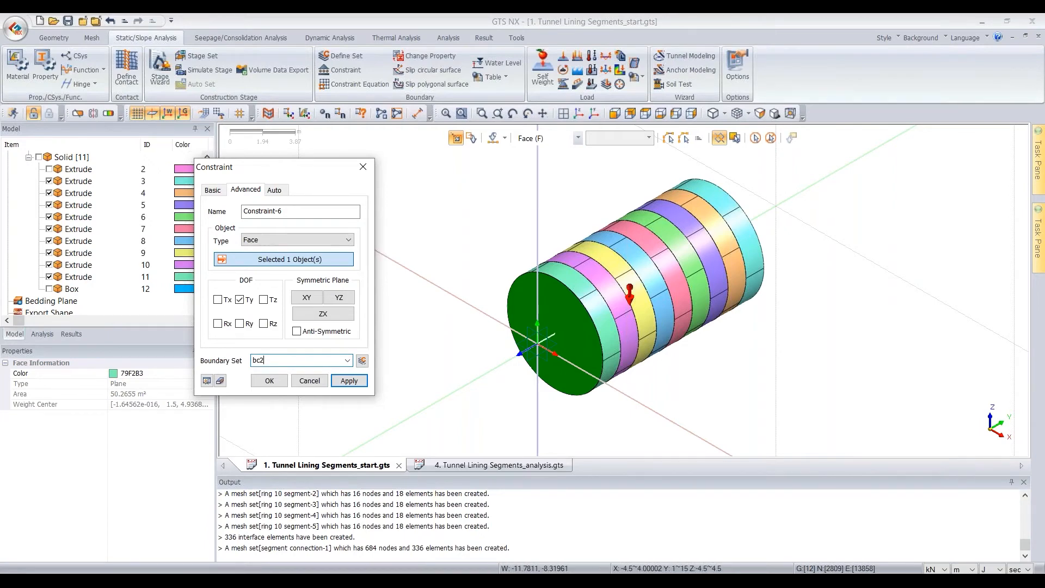
click(348, 383)
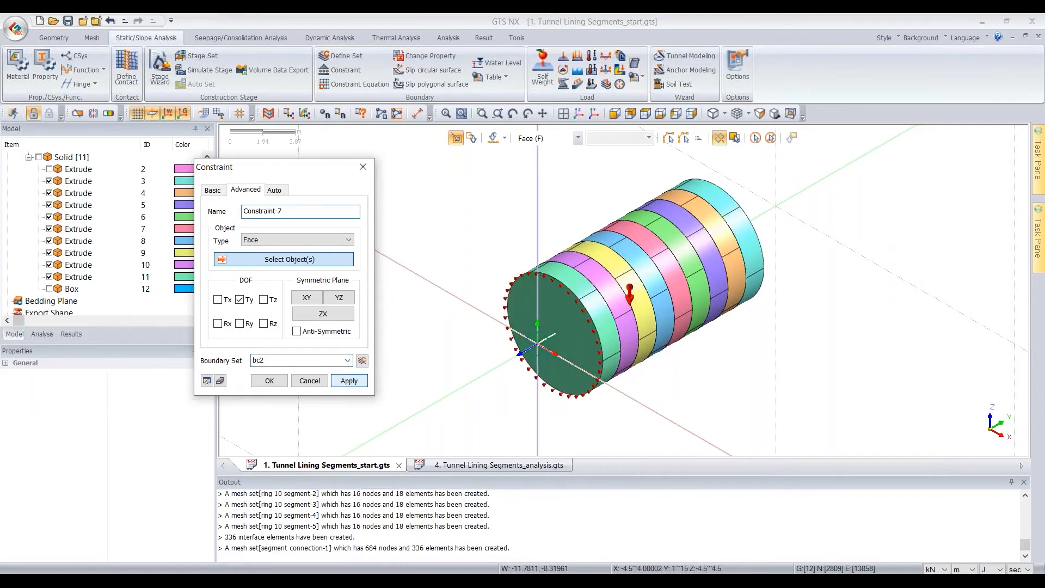
Step: Hide the second tunnel slice (ID 11) and apply a Ty face constraint to the third slice's front face in boundary set bc3
click(50, 181)
click(49, 181)
drag(362, 161, 433, 157)
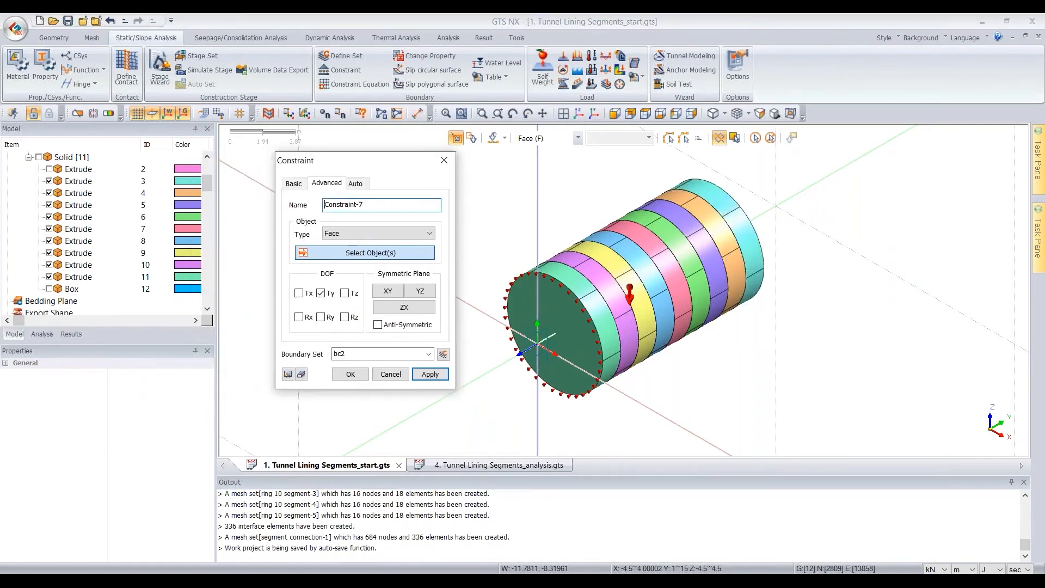
click(49, 278)
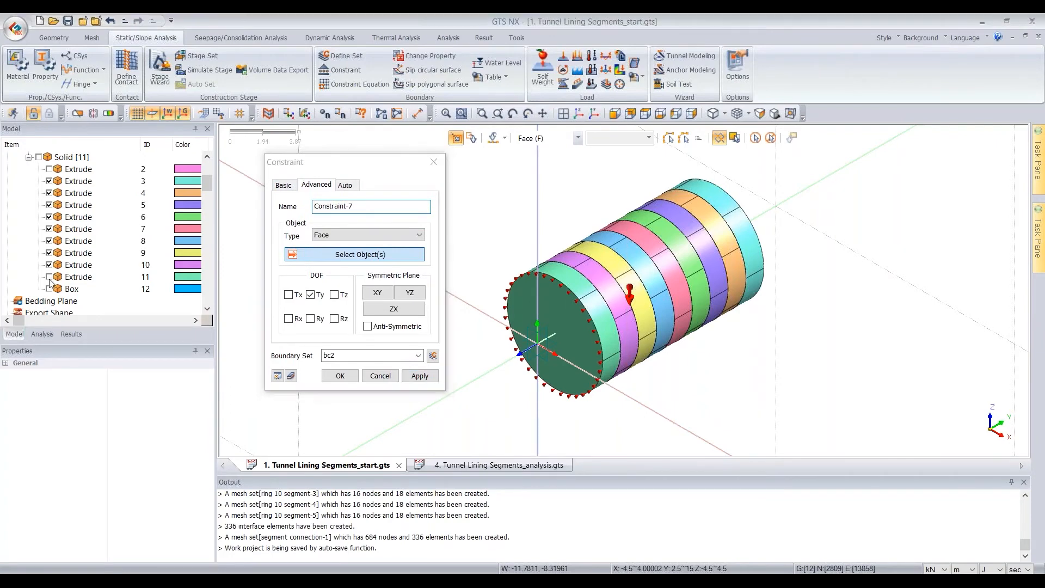
click(576, 305)
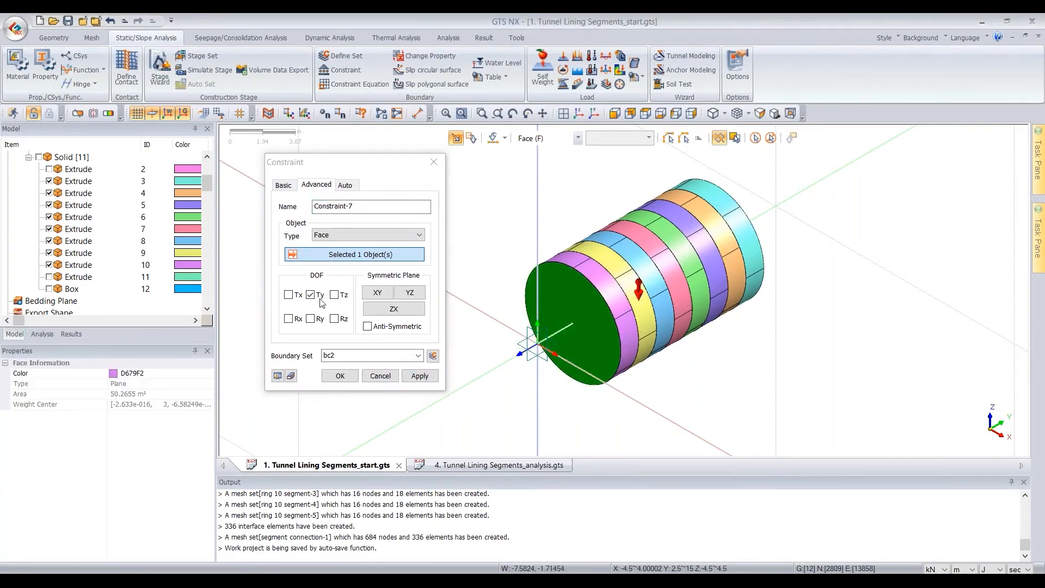
click(351, 355)
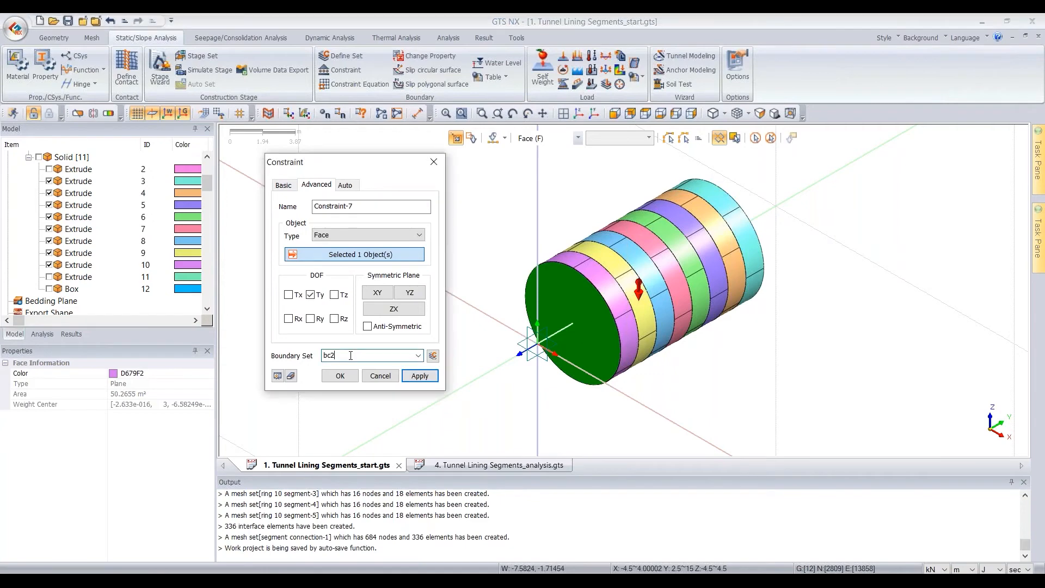
key(BackSpace)
text(3)
click(419, 376)
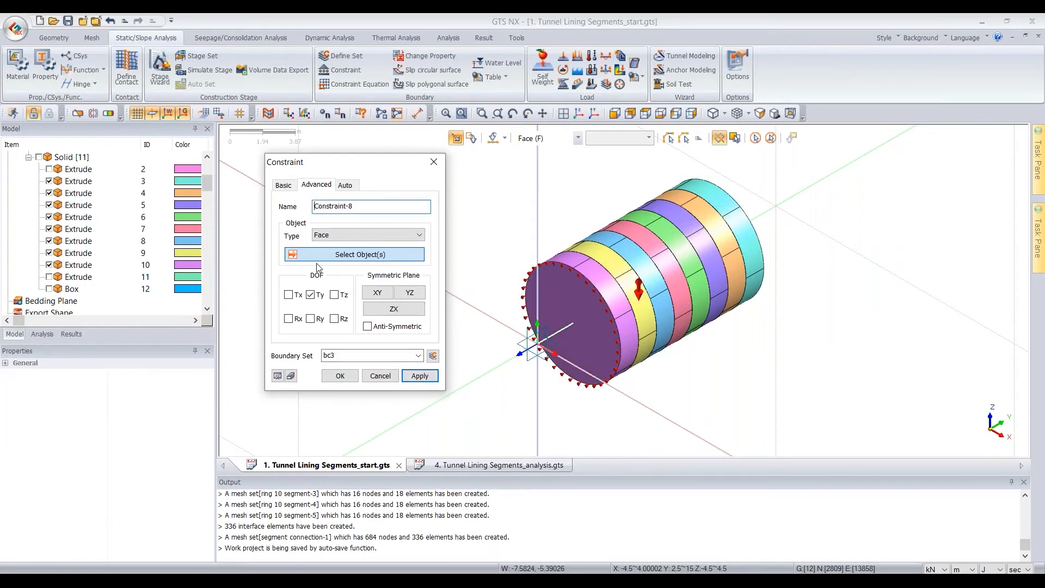
Step: Hide the third tunnel slice (ID 10) and apply a Ty face constraint to the fourth slice's front face in boundary set bc4
click(49, 265)
click(602, 299)
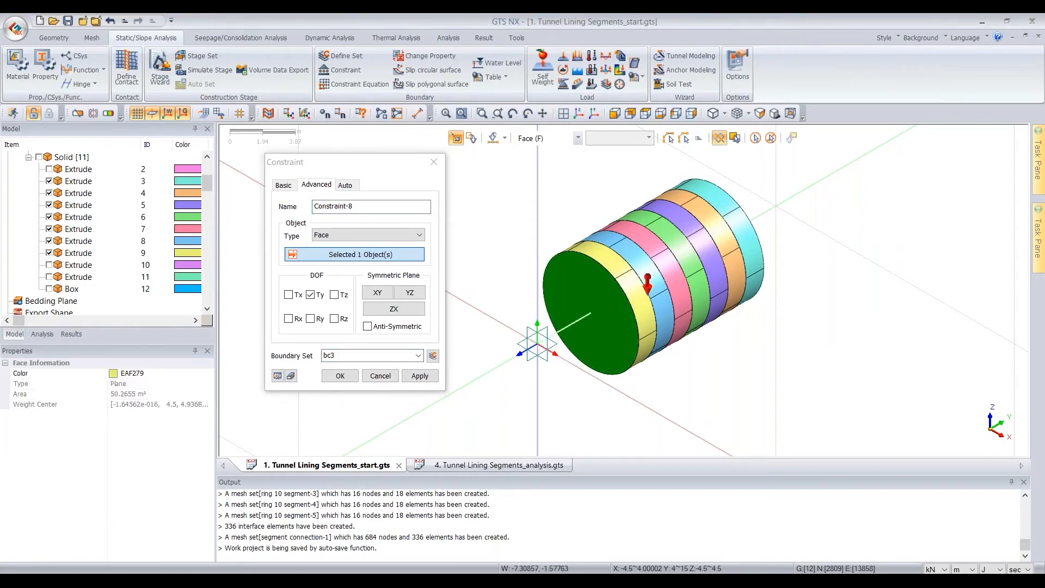
click(352, 356)
key(BackSpace)
text(4)
click(419, 375)
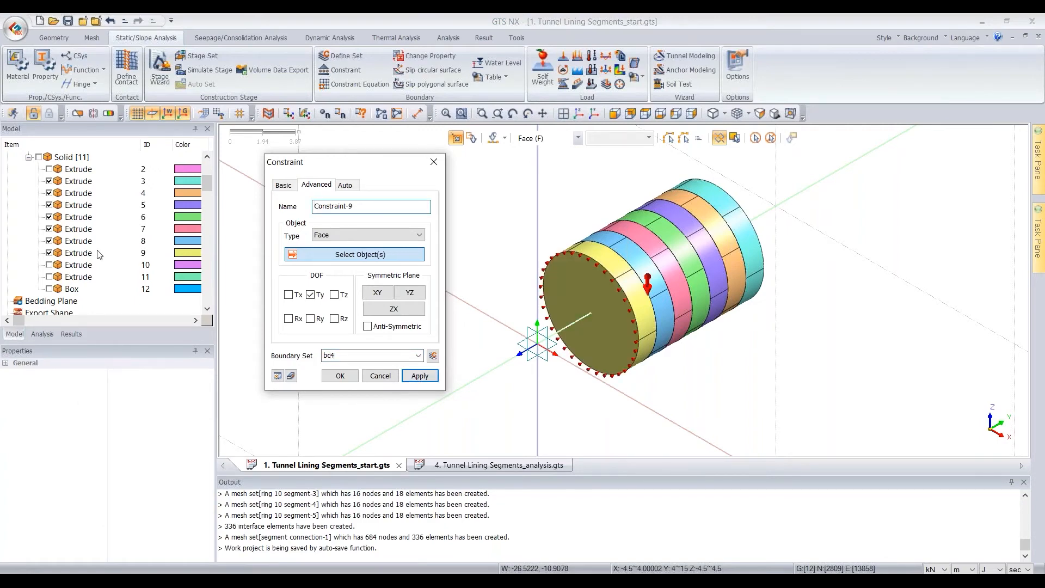
Step: Hide the fourth tunnel slice (ID 9) and apply a Ty face constraint to the fifth slice's front face in boundary set bc5
click(49, 253)
click(598, 276)
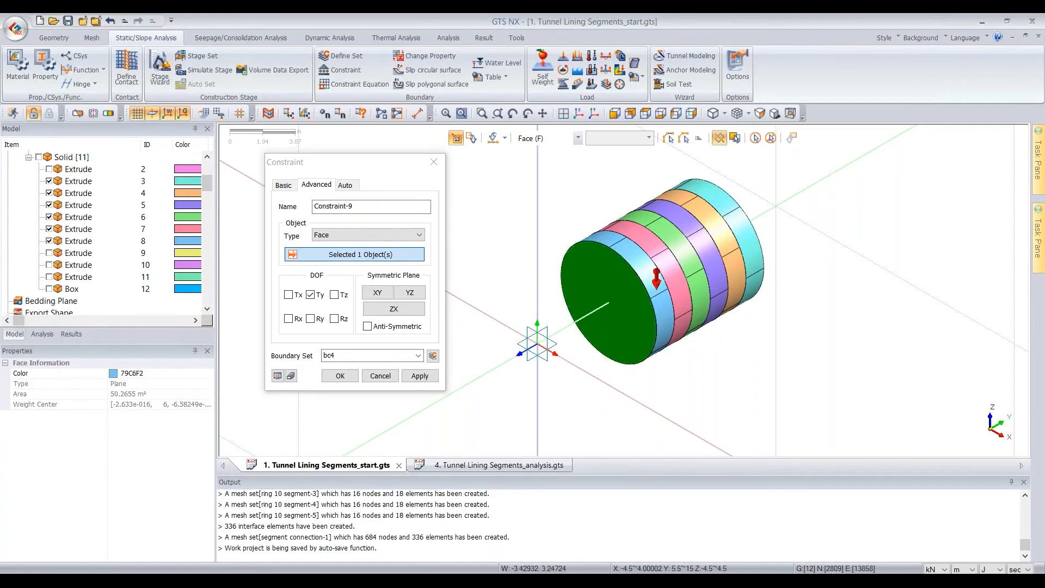
click(355, 354)
key(BackSpace)
text(5)
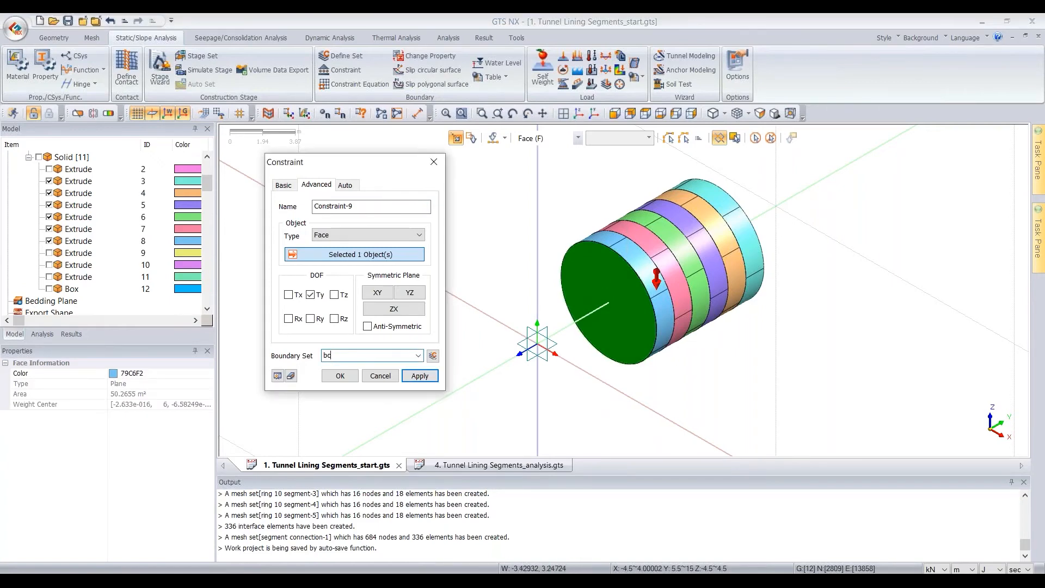
click(420, 375)
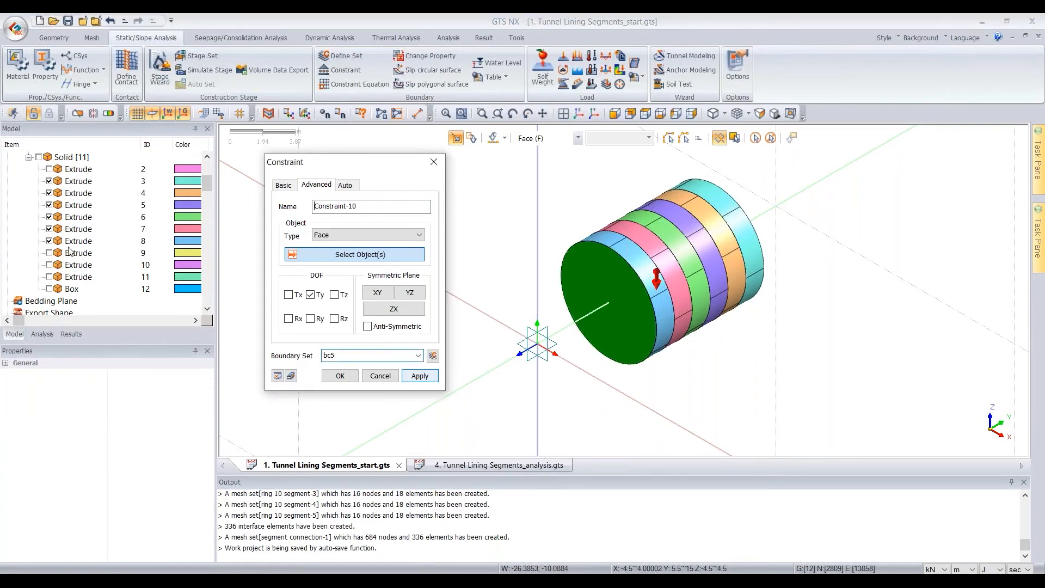
Step: Hide the fifth tunnel slice (ID 8) and apply a Ty face constraint to the sixth slice's front face in boundary set bc6
click(50, 240)
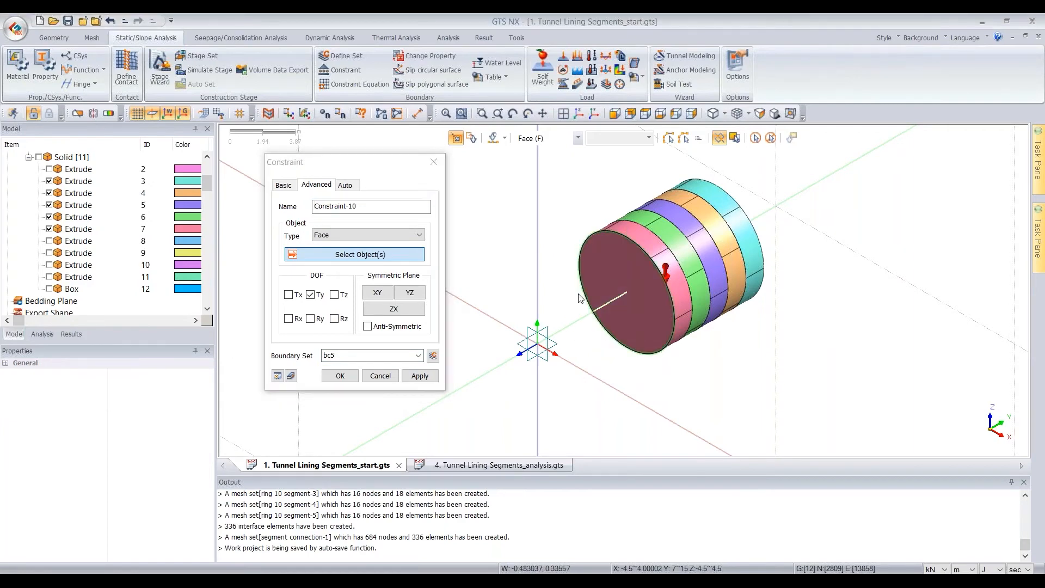
click(620, 294)
click(356, 354)
key(BackSpace)
text(6)
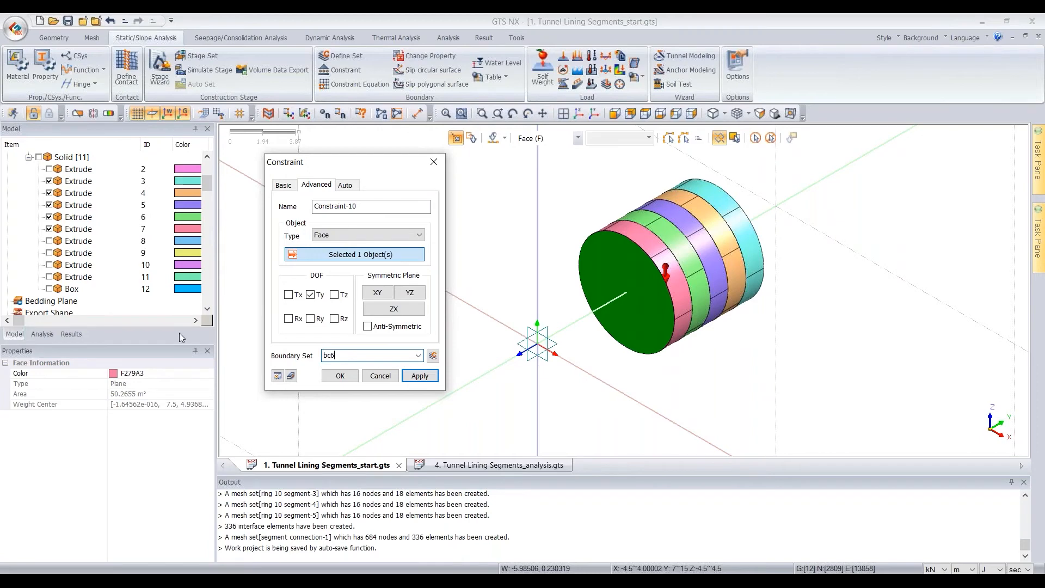
click(421, 376)
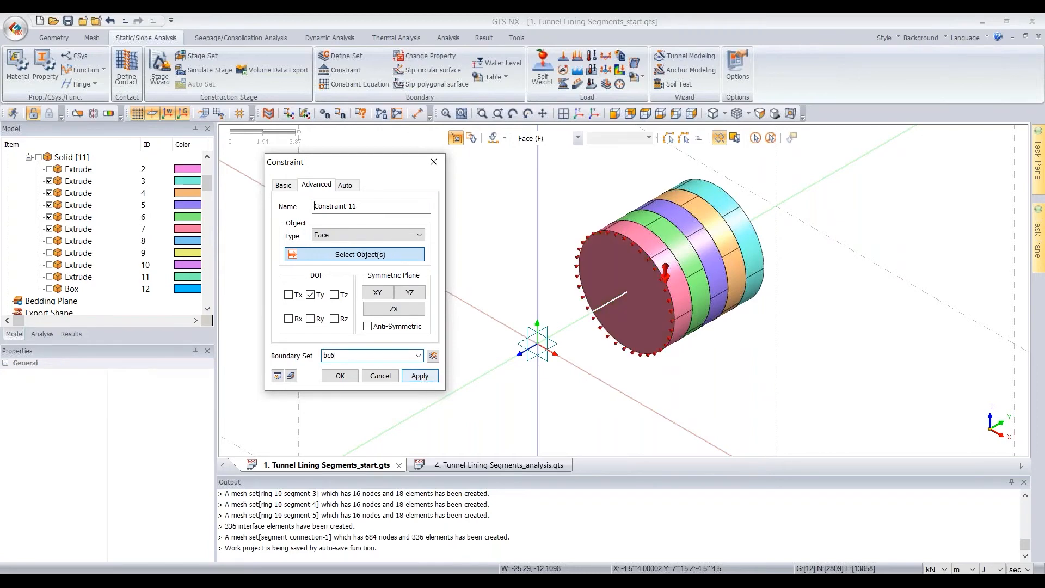
Step: Hide the sixth tunnel slice (ID 7) and apply a Ty face constraint to the seventh slice's front face in boundary set bc7
click(49, 229)
click(632, 273)
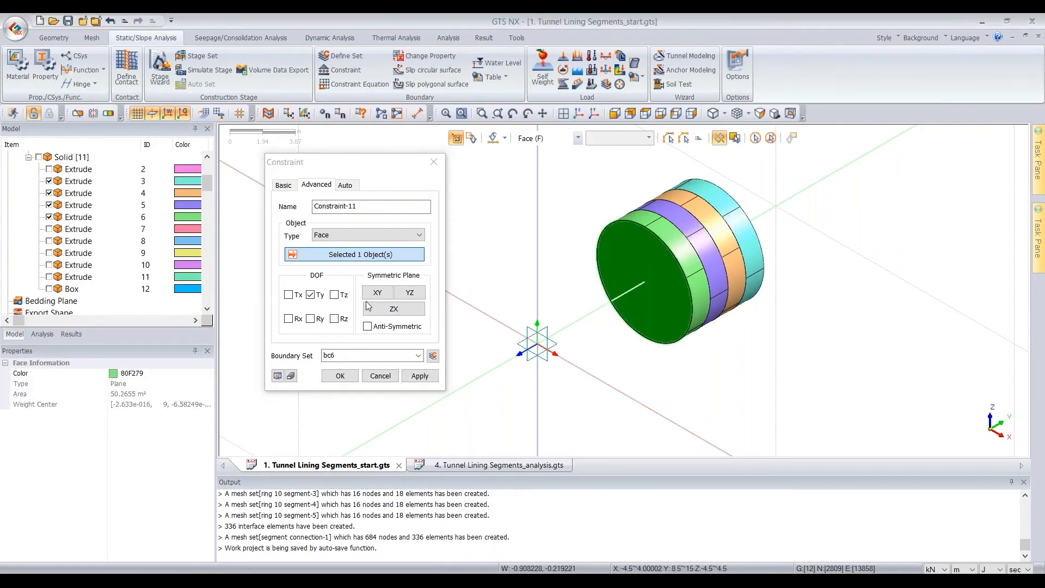
click(364, 355)
key(BackSpace)
text(7)
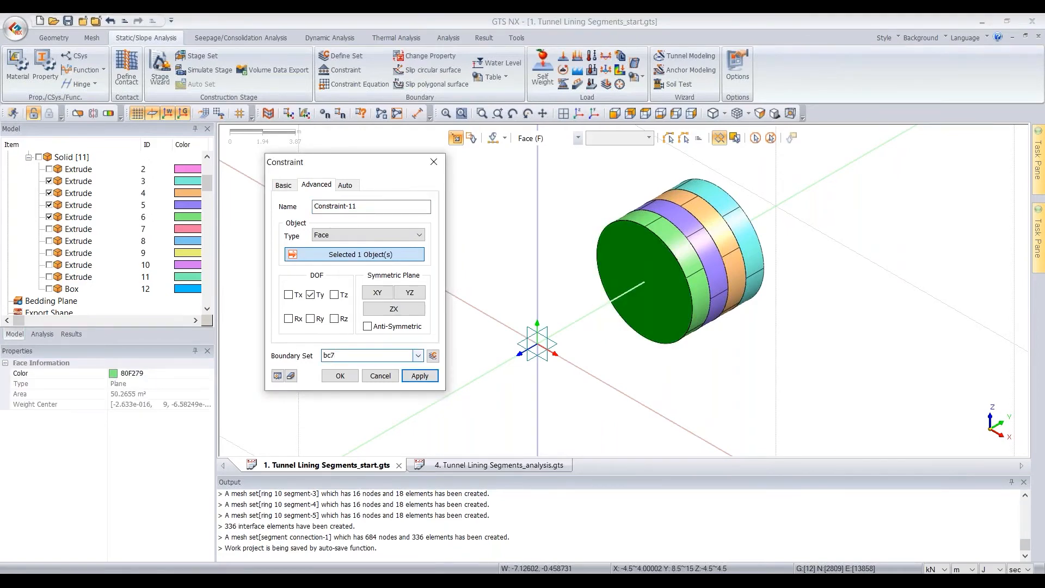
click(420, 376)
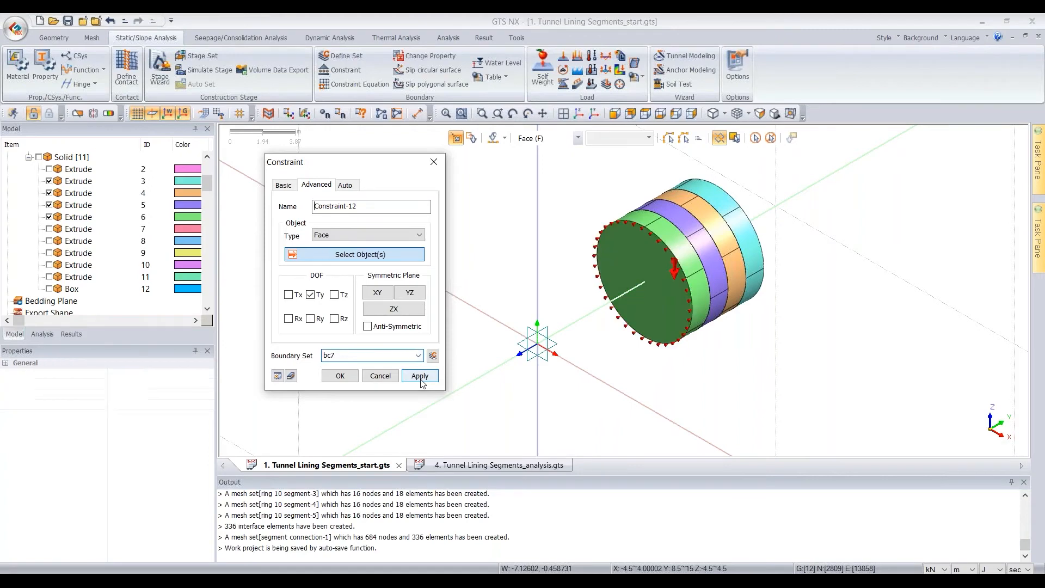
Step: Hide the seventh tunnel slice (ID 6) and apply a Ty face constraint to the eighth slice's front face in boundary set bc8
click(49, 217)
click(672, 270)
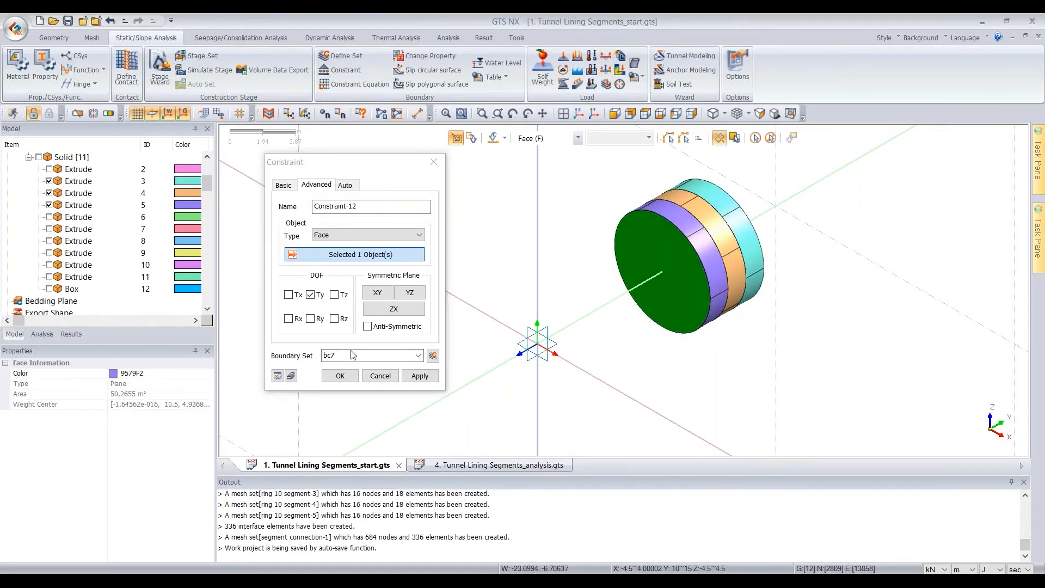
click(340, 355)
text(bc8)
click(419, 375)
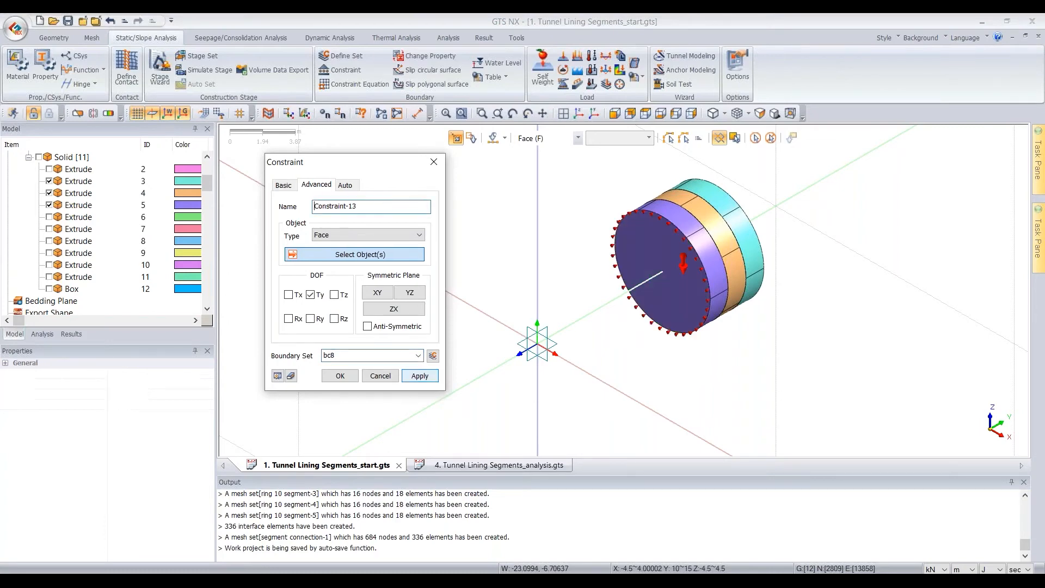
Step: Hide the eighth tunnel slice (ID 5) and apply a Ty face constraint to the ninth slice's front face in boundary set bc9
click(50, 205)
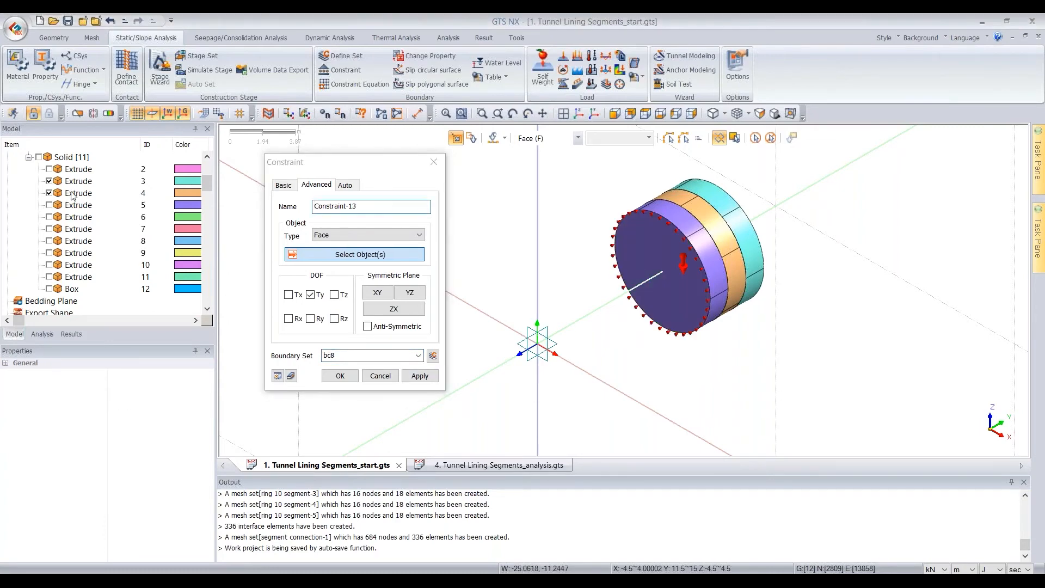
click(657, 243)
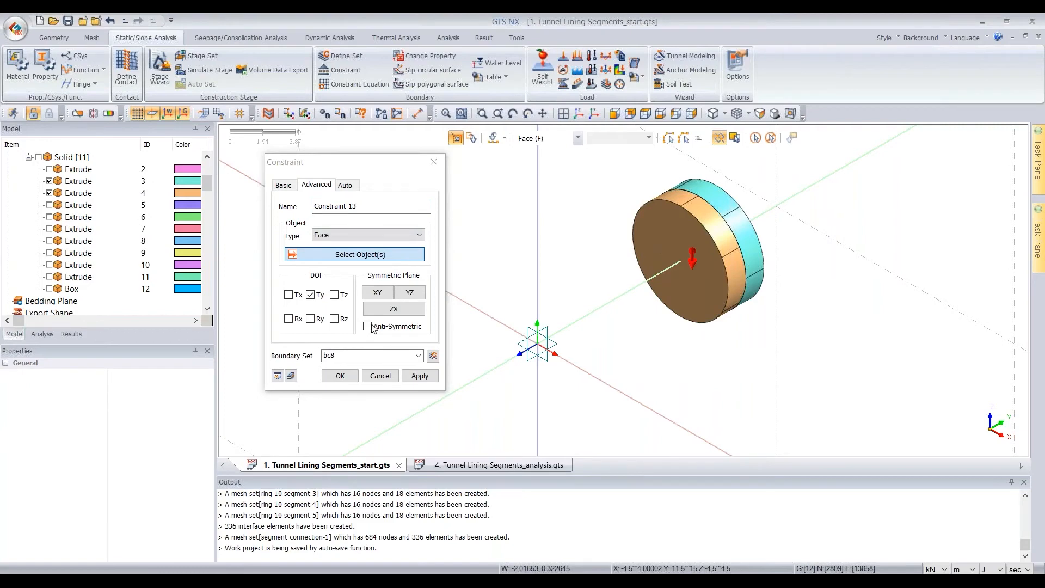
click(369, 355)
key(BackSpace)
text(9)
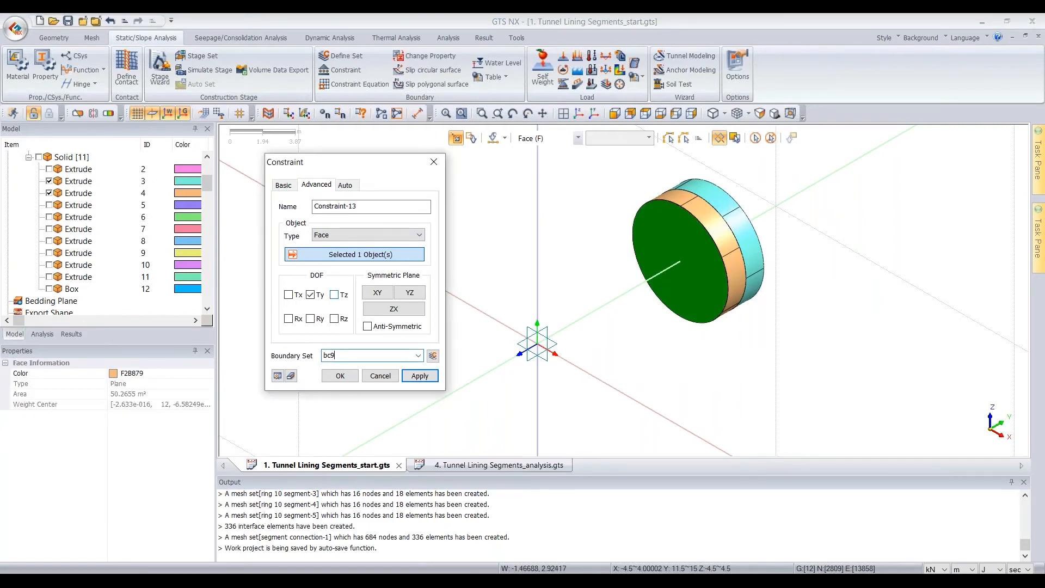
click(420, 376)
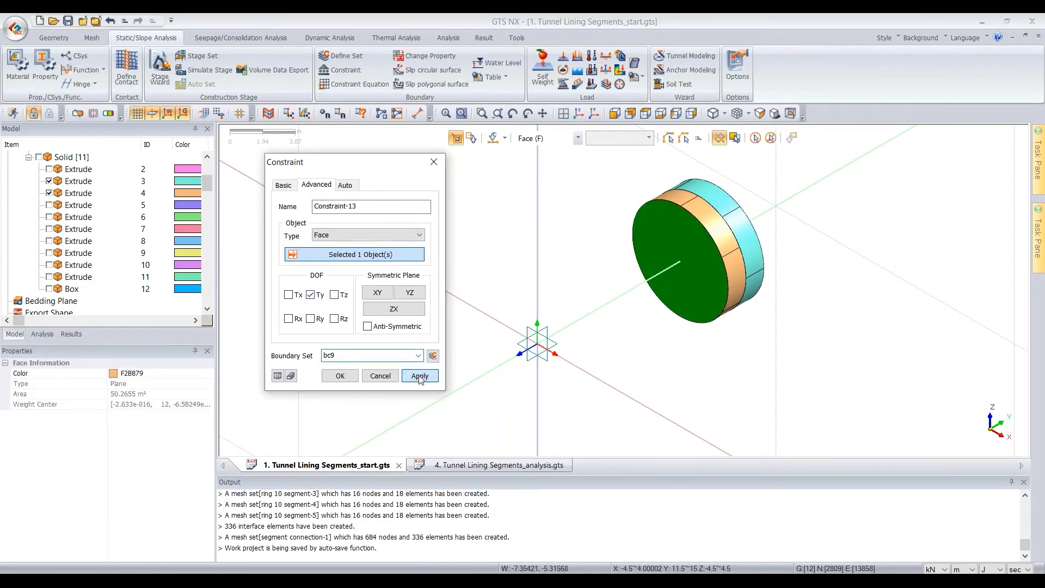
Step: Hide the ninth tunnel slice (ID 4), constrain the last slice's front face in Ty in boundary set bc10, and finish the constraint definition
click(49, 193)
click(699, 247)
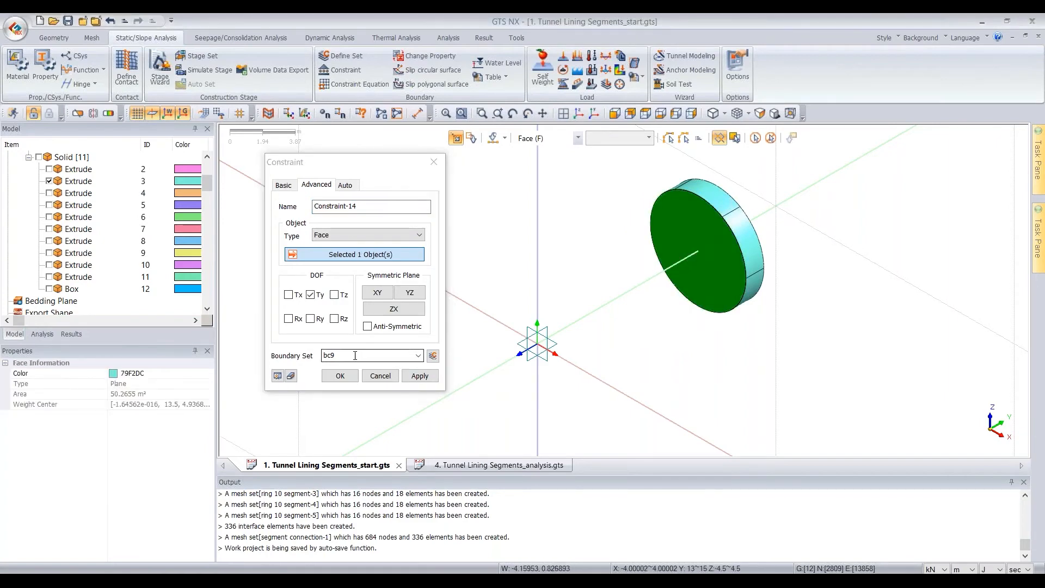
click(360, 354)
key(BackSpace)
text(10)
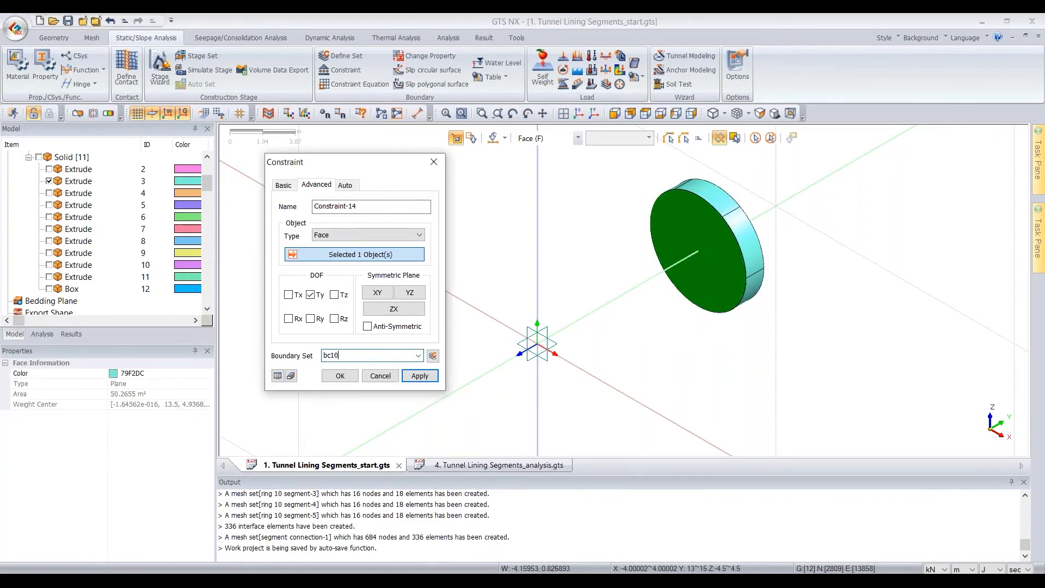
click(338, 375)
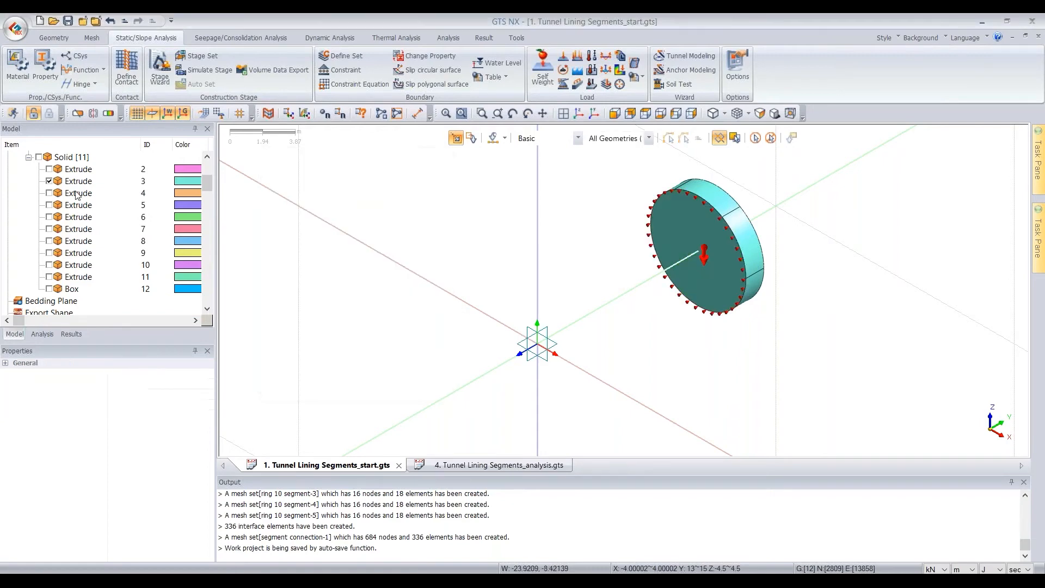
Step: Show all ten tunnel slice solids without the box to inspect their face constraints, and hide all solids again
click(39, 158)
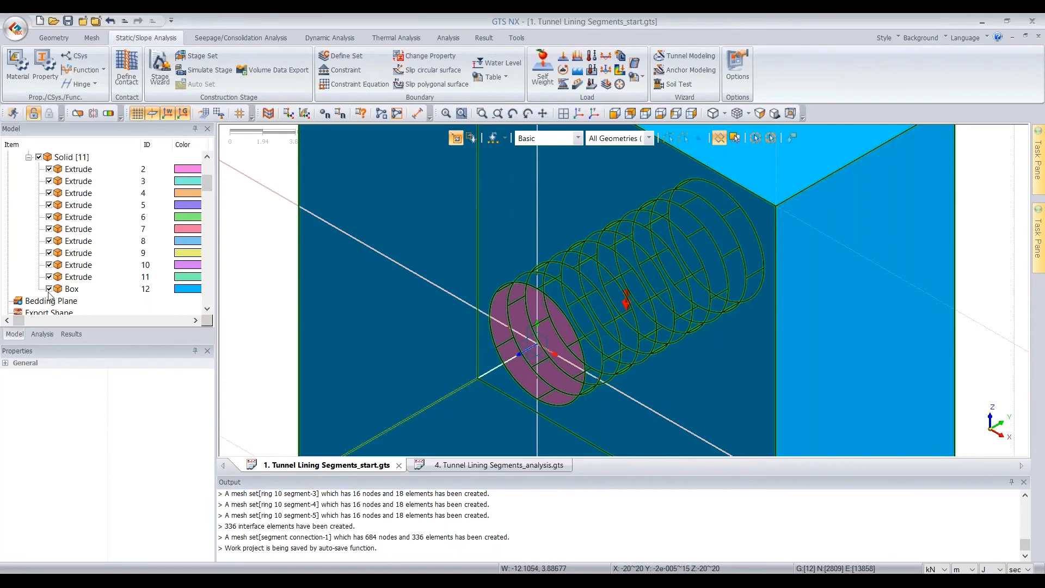
click(49, 289)
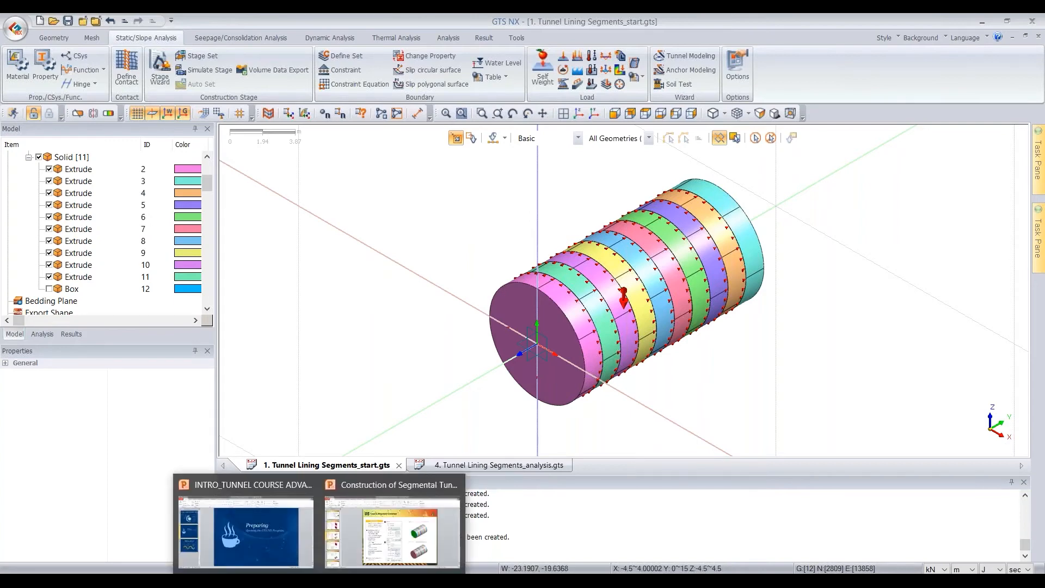
click(39, 158)
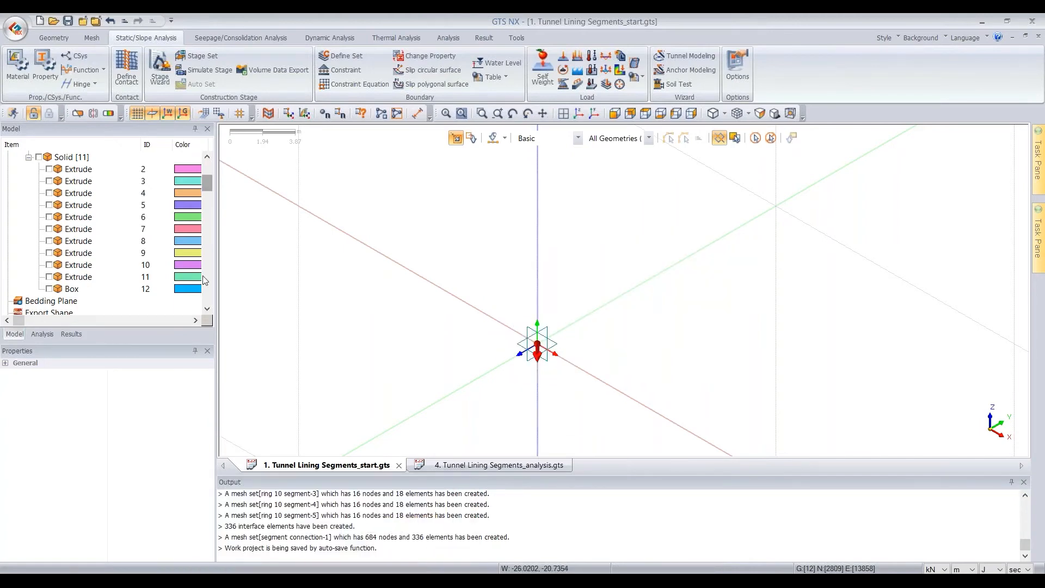
Step: Display all mesh sets of the model
scroll(202, 275, down, 20)
scroll(195, 240, up, 14)
scroll(196, 224, up, 11)
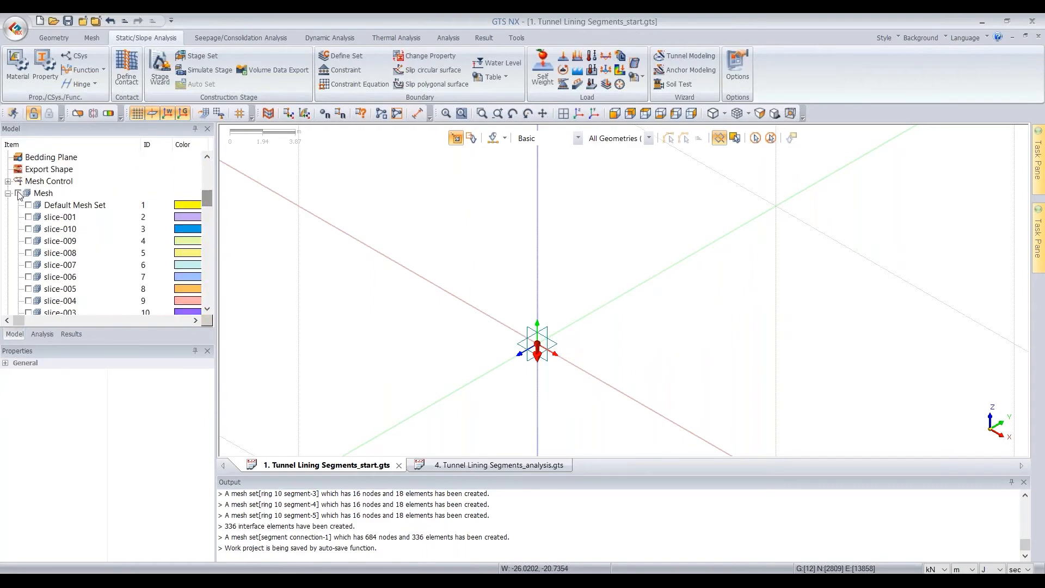
click(18, 193)
scroll(450, 249, down, 3)
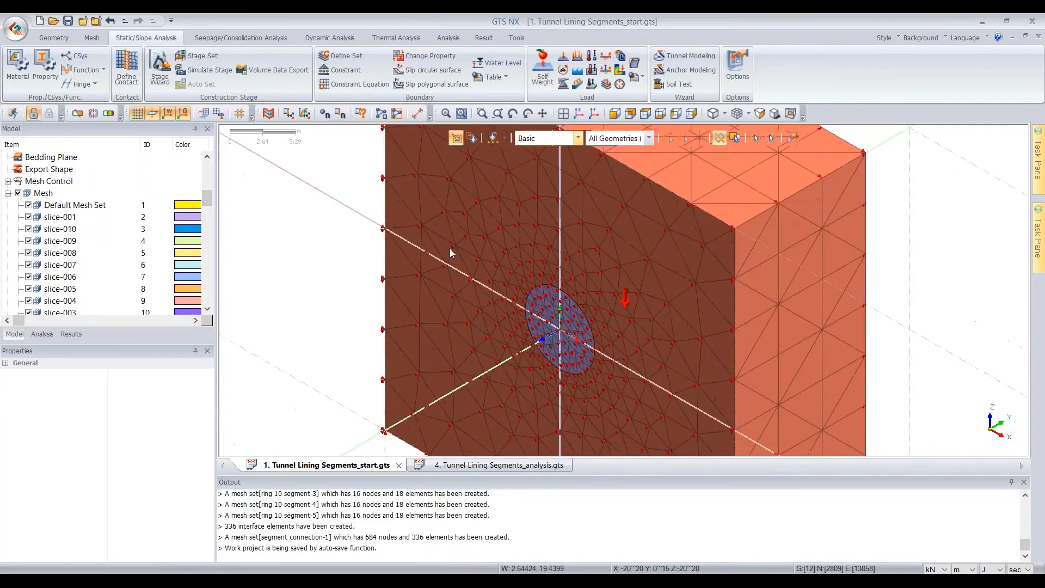
scroll(424, 229, down, 1)
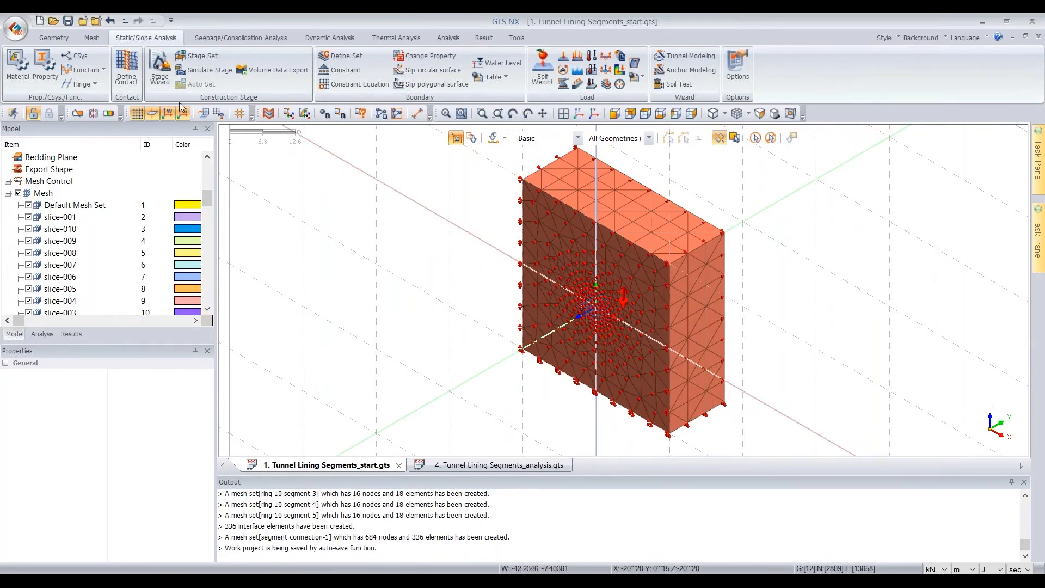
Step: Open the stage definition of Construction Stage Set-1 and arrange the window so the model stays visible beside it
click(197, 57)
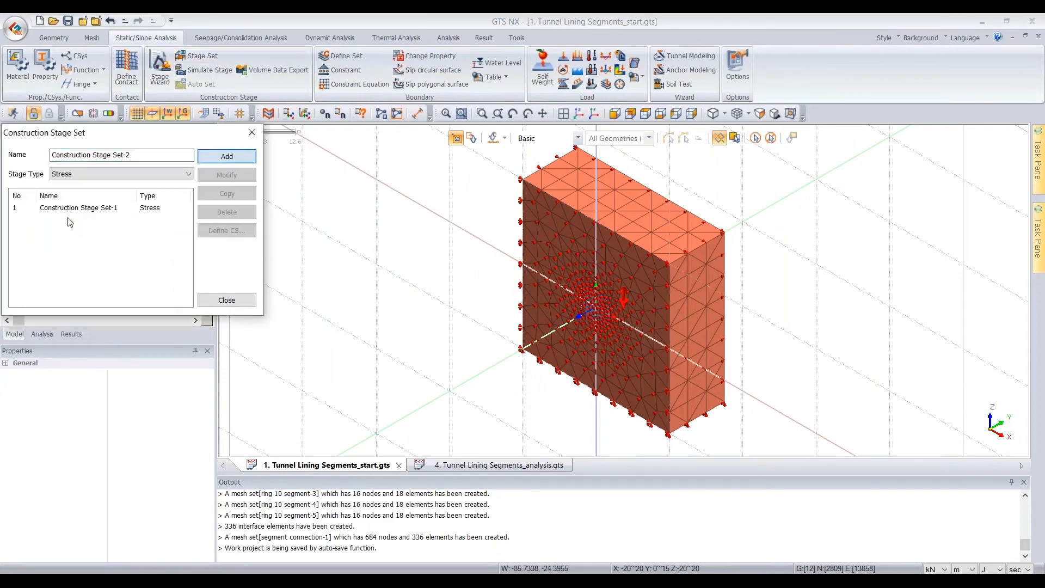
double_click(74, 213)
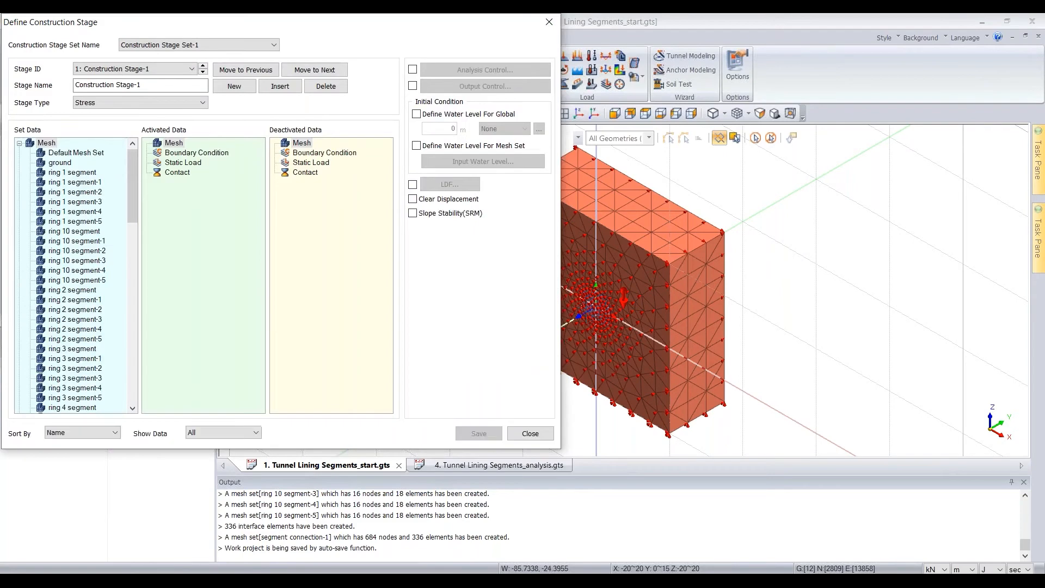
click(893, 304)
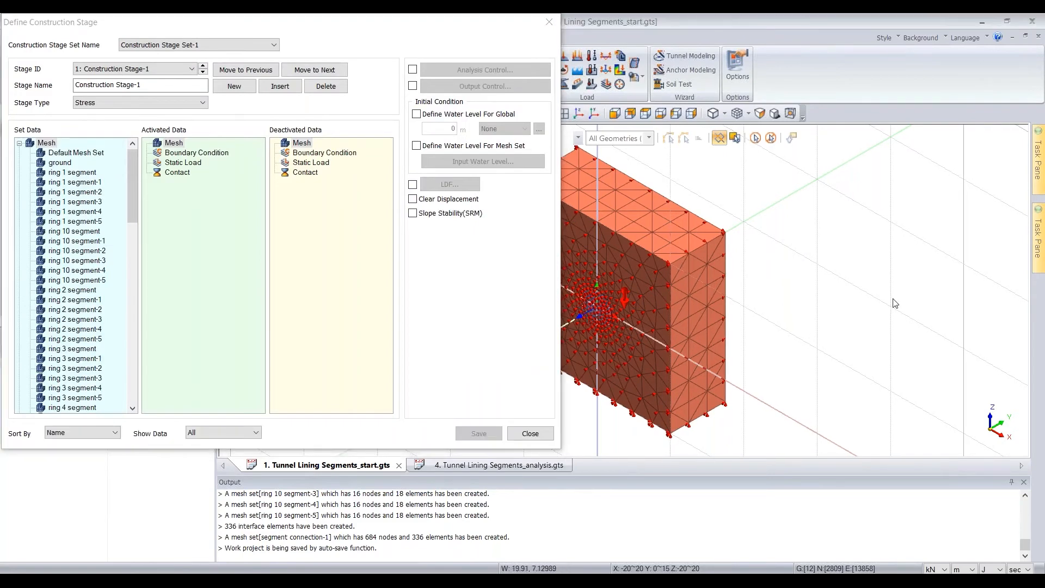
middle_drag(678, 303, 835, 288)
scroll(919, 282, up, 3)
drag(163, 22, 287, 78)
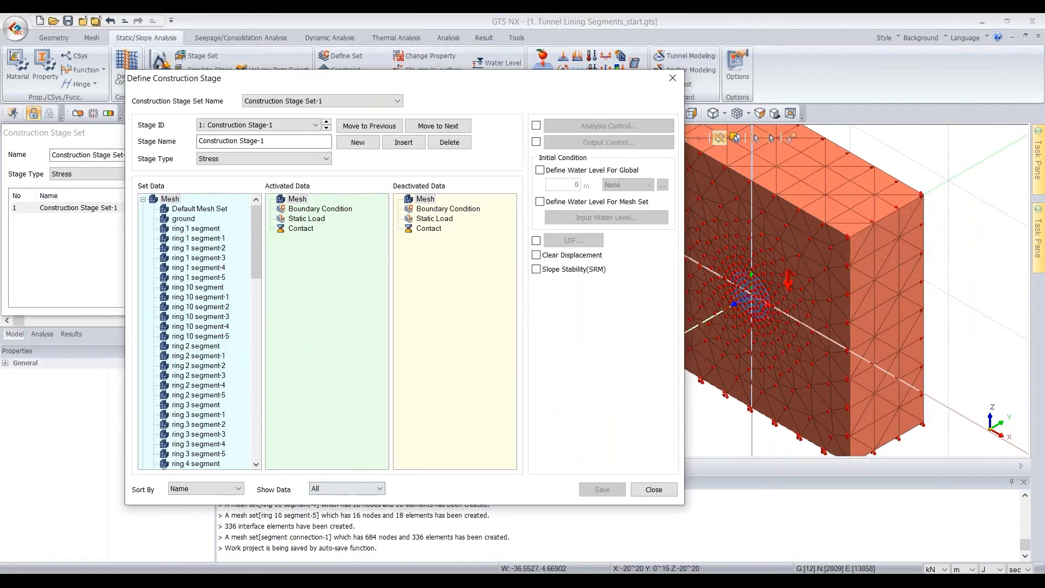
Step: Show only the activated data in the model view and name the first construction stage "initial phase"
click(326, 489)
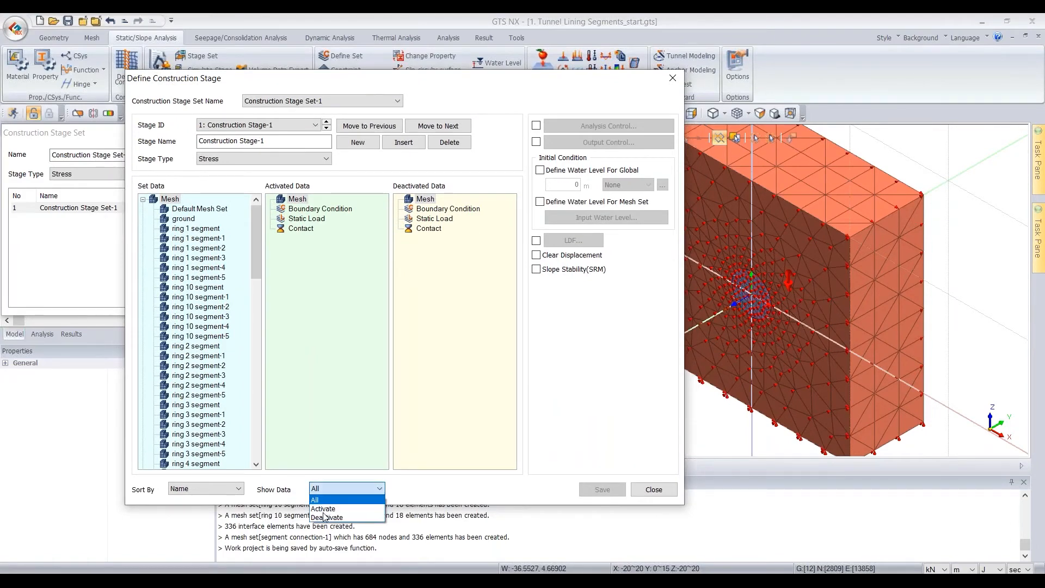
click(323, 508)
drag(425, 92, 318, 101)
drag(163, 150, 37, 148)
text(initial phase)
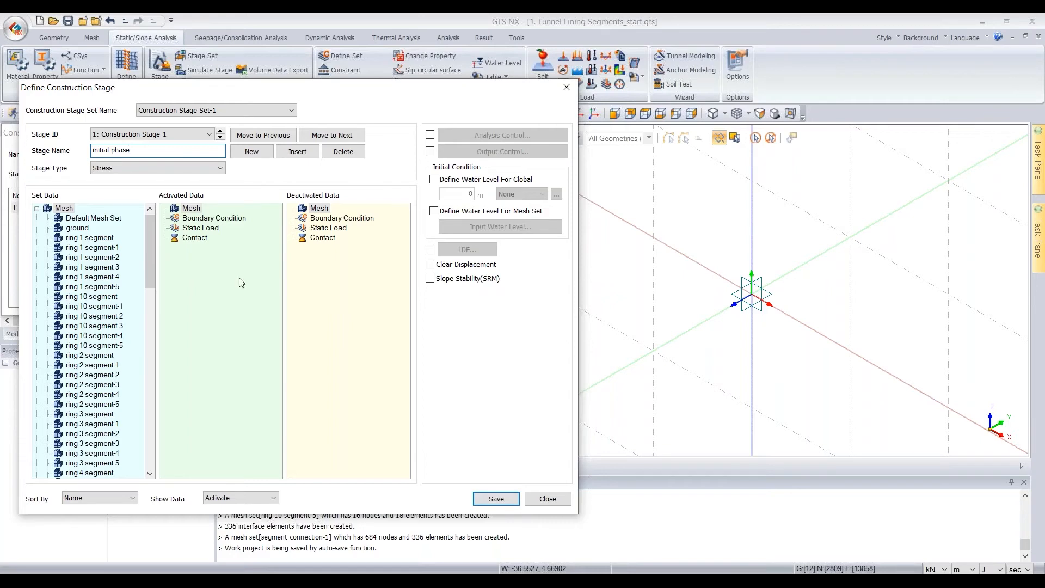
Step: Activate the ground mesh set and all slice mesh sets from slice-001 to slice-010 in the initial phase
drag(77, 228, 142, 410)
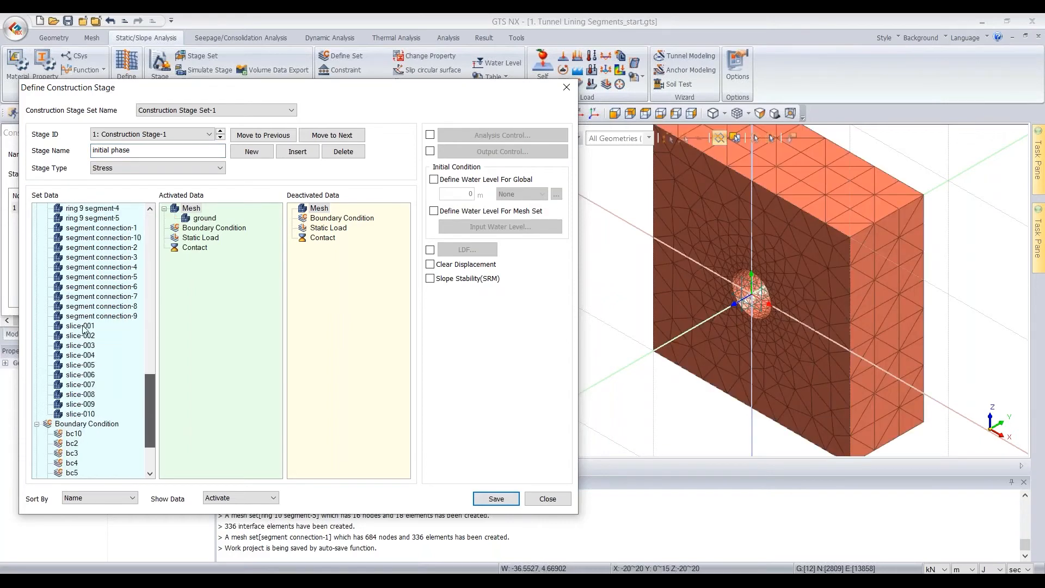
click(78, 326)
shift+click(82, 414)
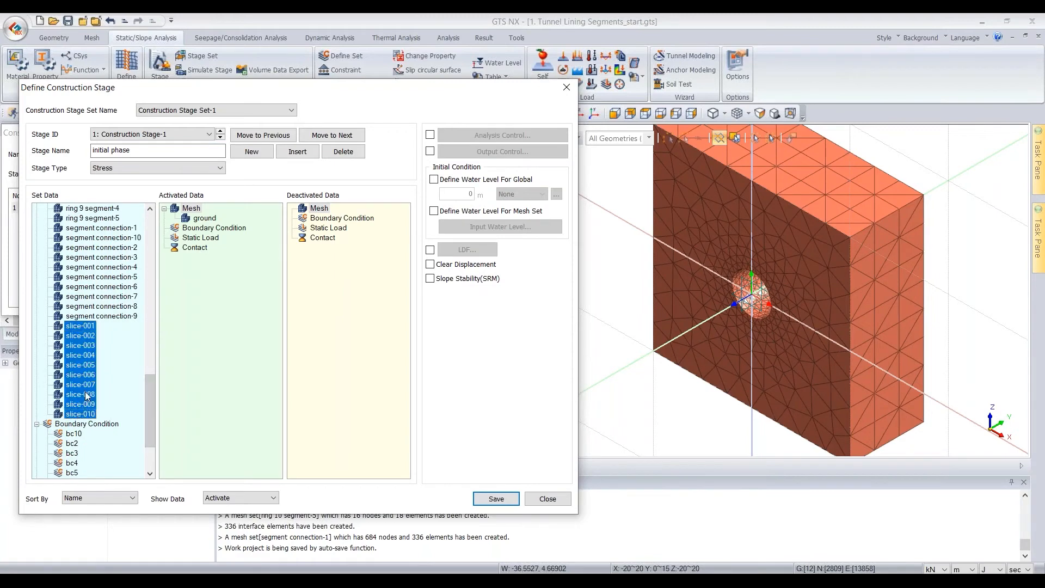
drag(82, 414, 212, 349)
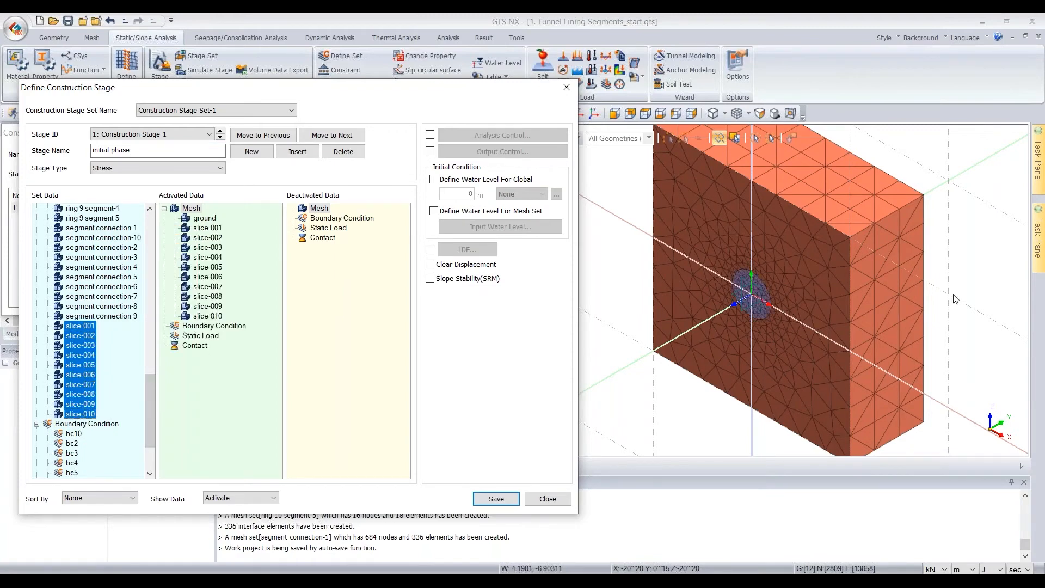
scroll(930, 301, up, 1)
scroll(789, 282, up, 2)
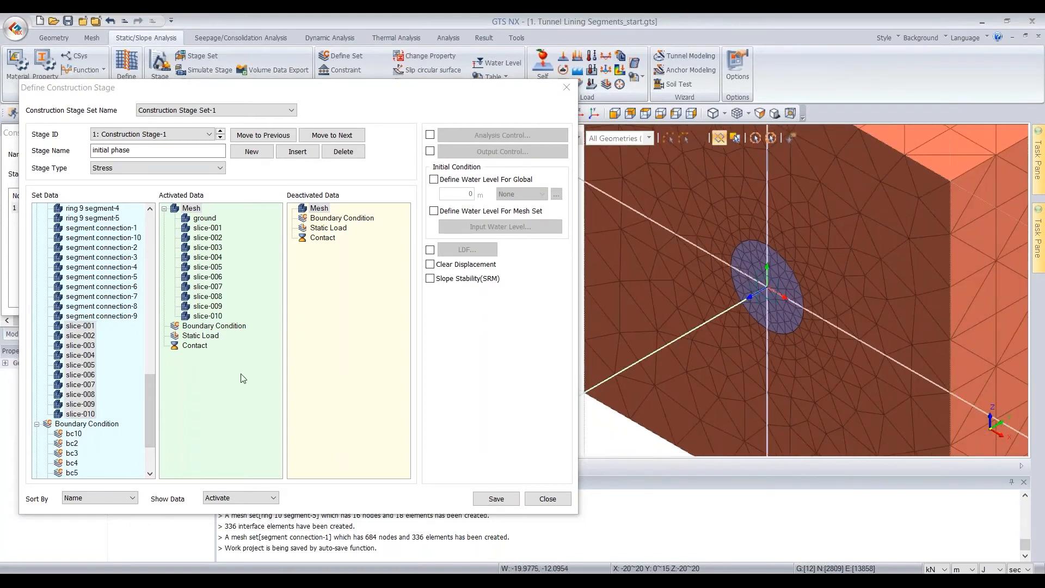
Step: Activate ground fixity and self weight in the initial phase, and save the stage with Clear Displacement enabled
drag(153, 433, 153, 456)
click(85, 444)
drag(85, 444, 212, 414)
drag(83, 463, 212, 427)
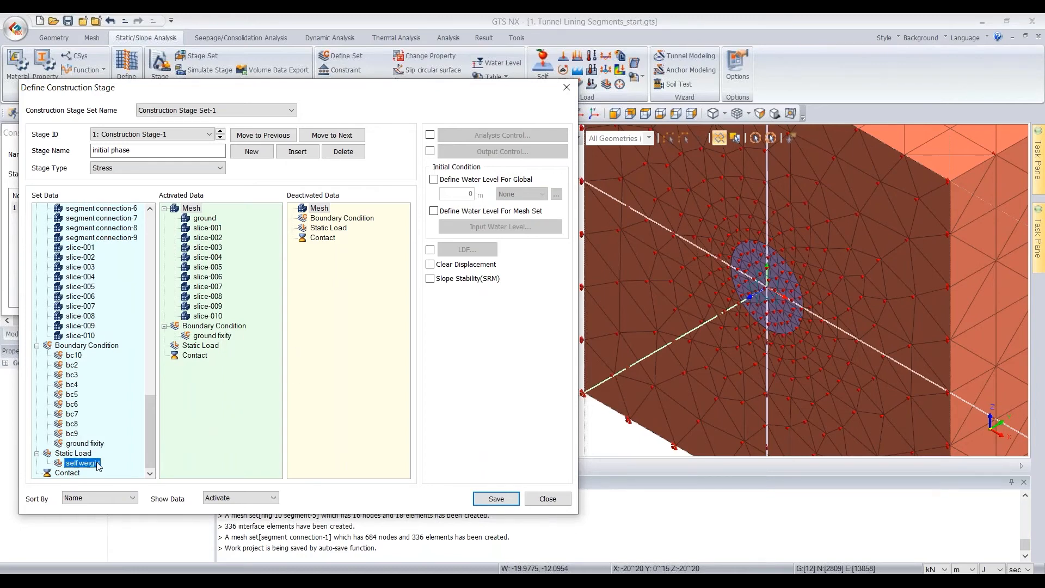
drag(97, 465, 220, 397)
click(430, 264)
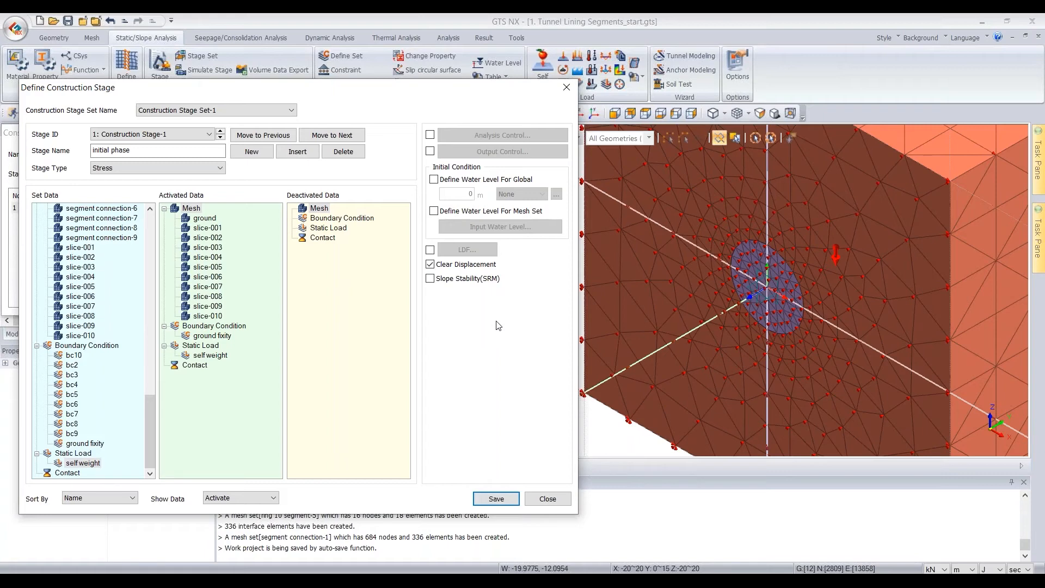
click(492, 500)
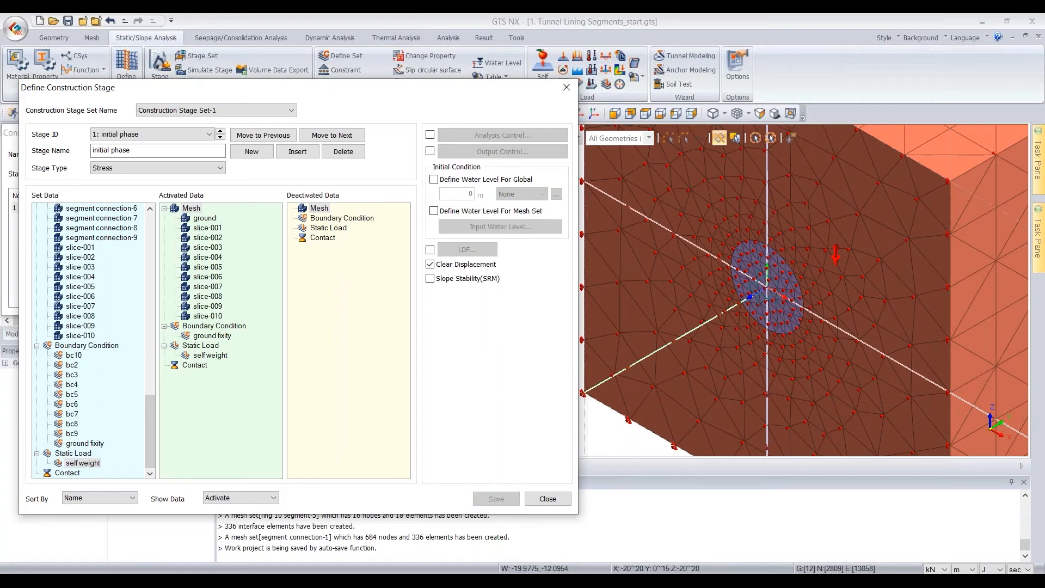
Step: Add a new construction stage named "excavation 1" and reposition the stage definition window
click(247, 153)
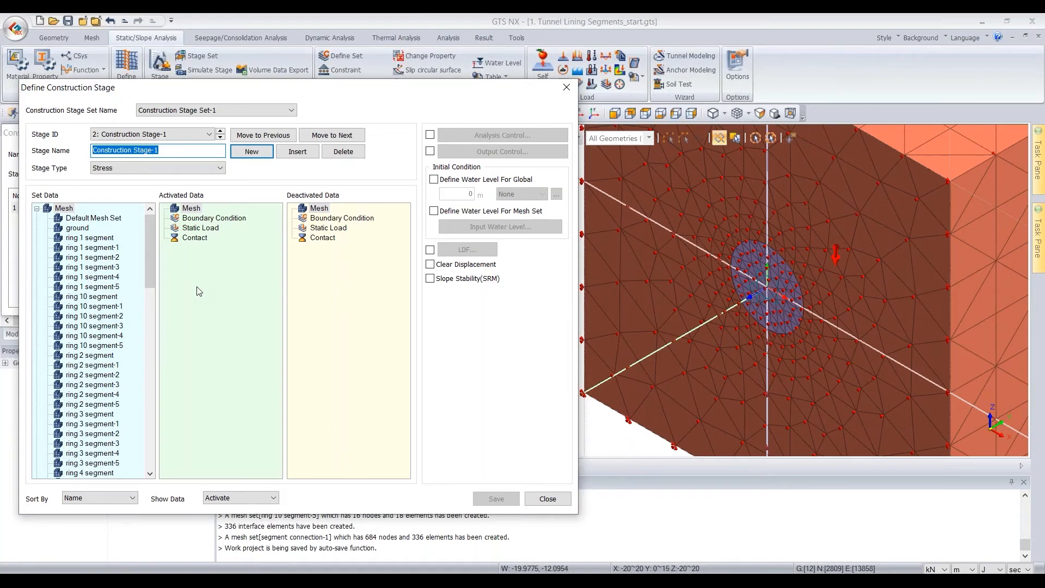
text(exca)
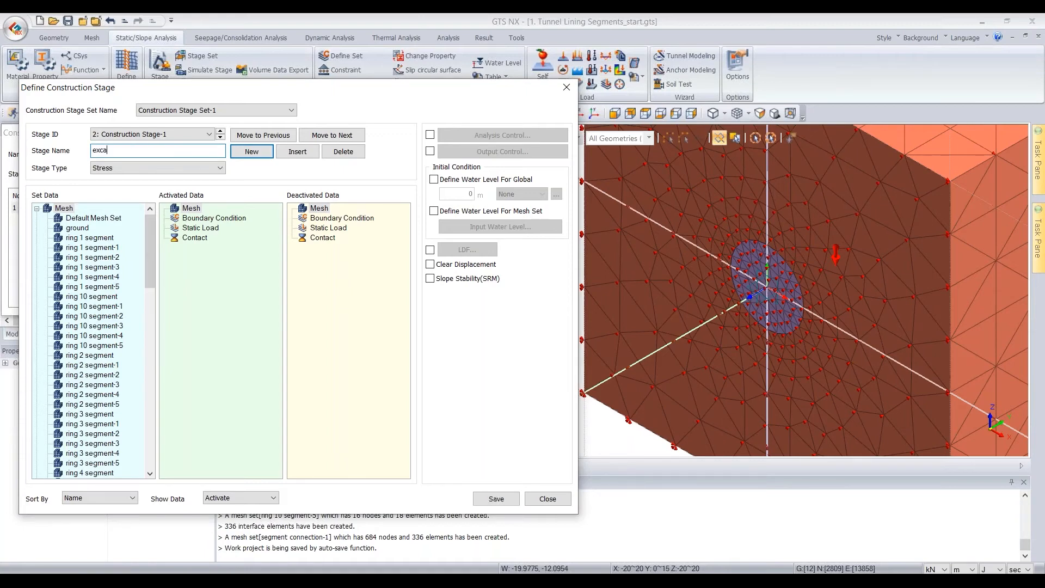
text(vation 1)
key(Return)
drag(287, 95, 367, 103)
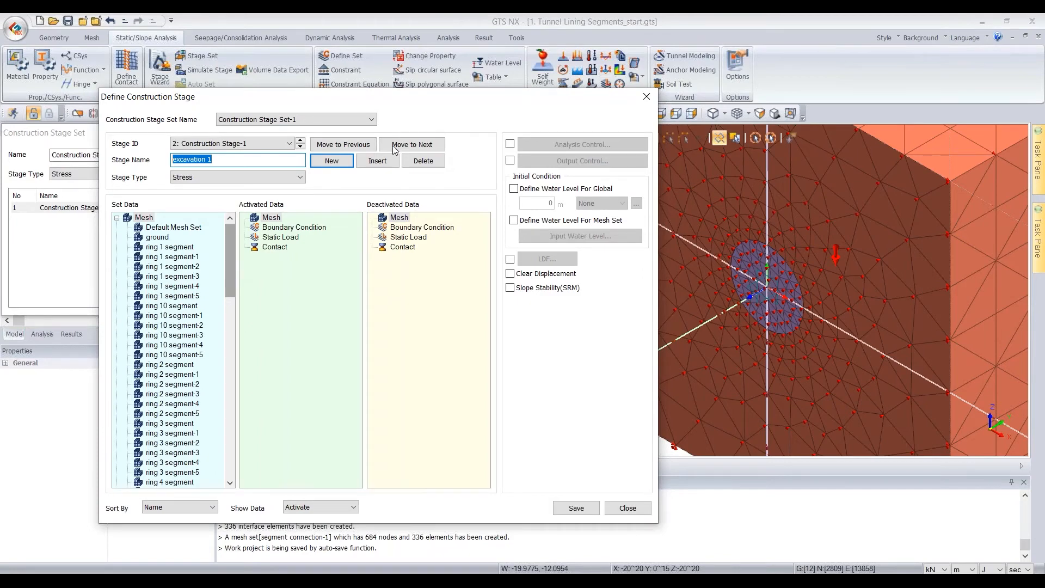
drag(398, 104, 374, 102)
Step: Activate the ring 1 mesh sets from ring 1 segment to ring 1 segment-5 in excavation 1
click(155, 245)
shift+click(149, 294)
drag(147, 281, 271, 280)
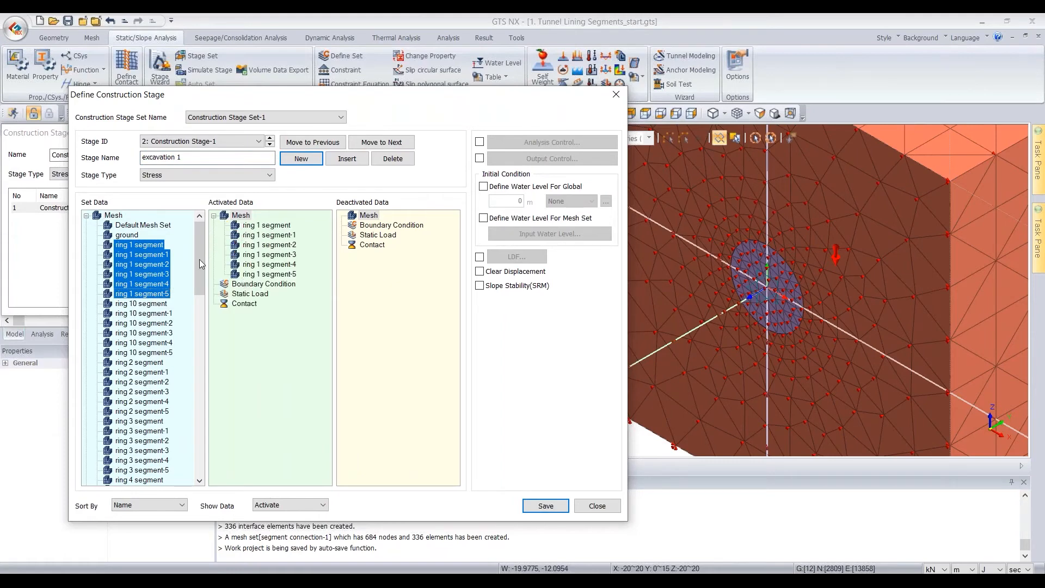
Step: Deactivate the slice-001 mesh set, activate boundary set bc2, and save the excavation 1 stage
drag(200, 324, 201, 384)
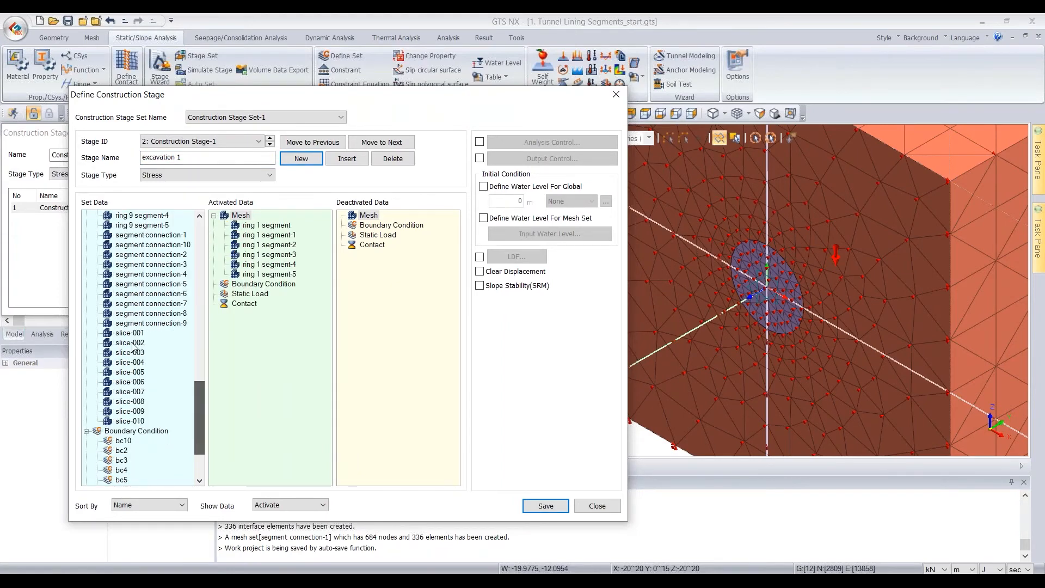
click(130, 333)
drag(129, 333, 390, 313)
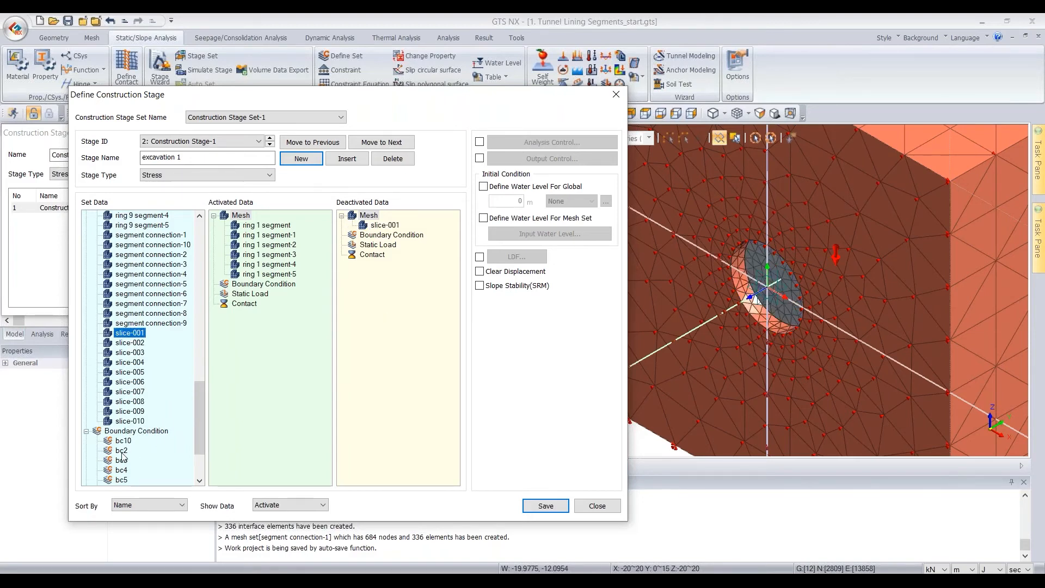
drag(121, 450, 291, 387)
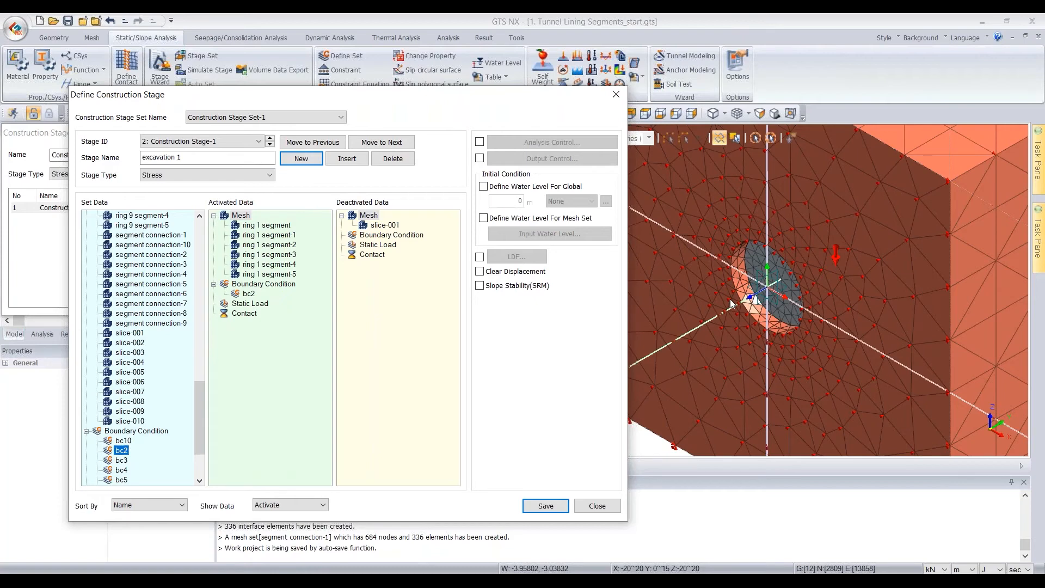
click(545, 506)
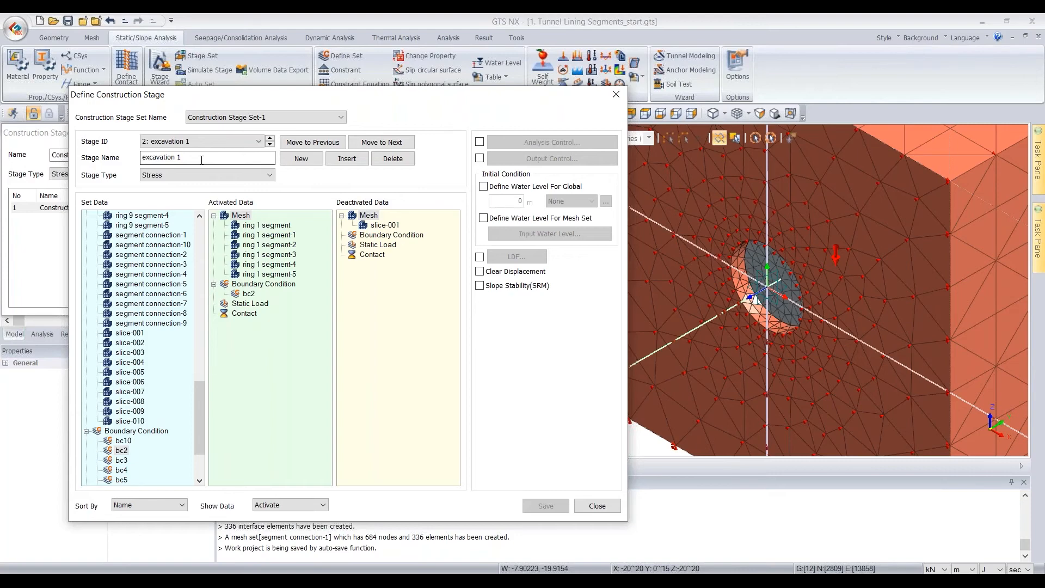
Step: Add a new construction stage named "excavation 2"
click(301, 158)
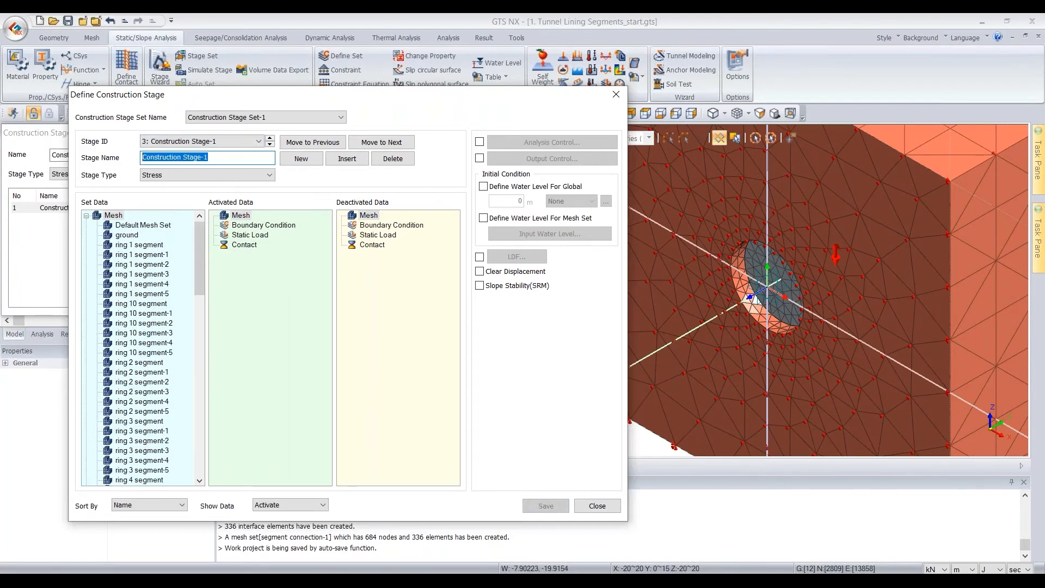
text(excavation 1)
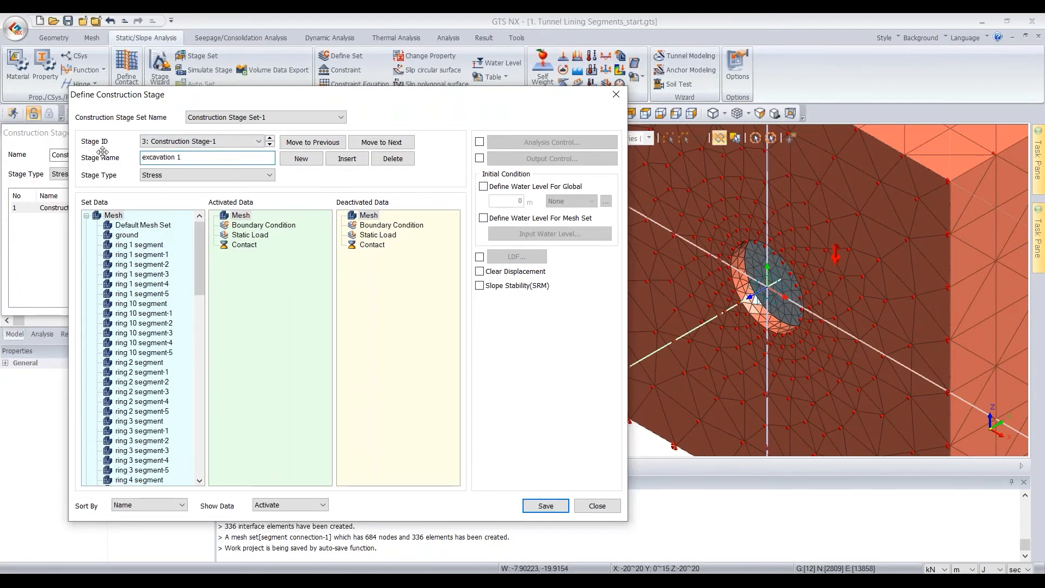
key(BackSpace)
text(2)
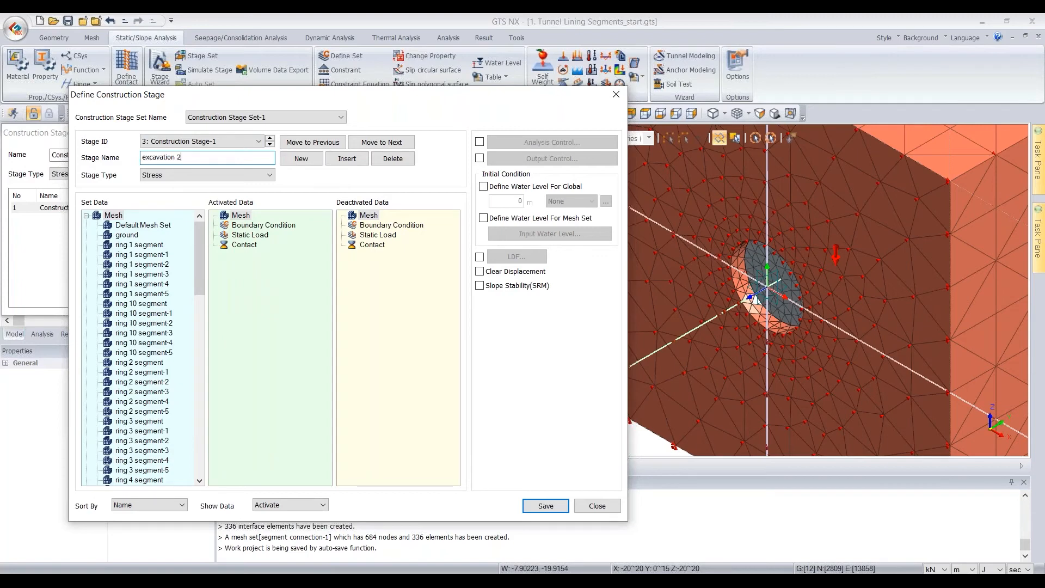
Step: Deactivate the slice-002 mesh set in excavation 2
click(202, 415)
click(130, 283)
drag(130, 283, 359, 231)
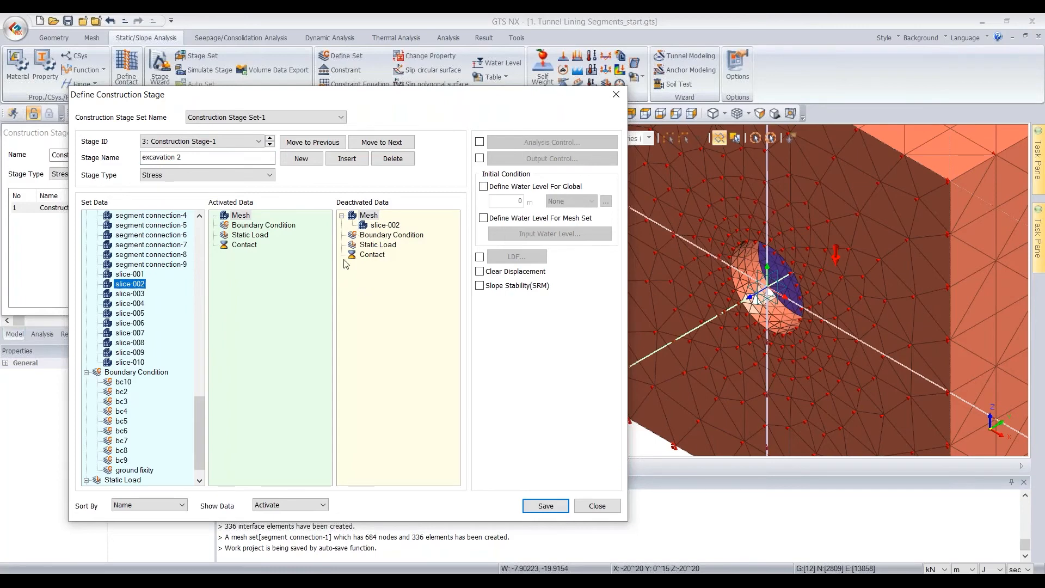
Step: Activate the ring 2 mesh sets from ring 2 segment to ring 2 segment-5 in excavation 2
drag(202, 407, 205, 226)
scroll(190, 268, up, 2)
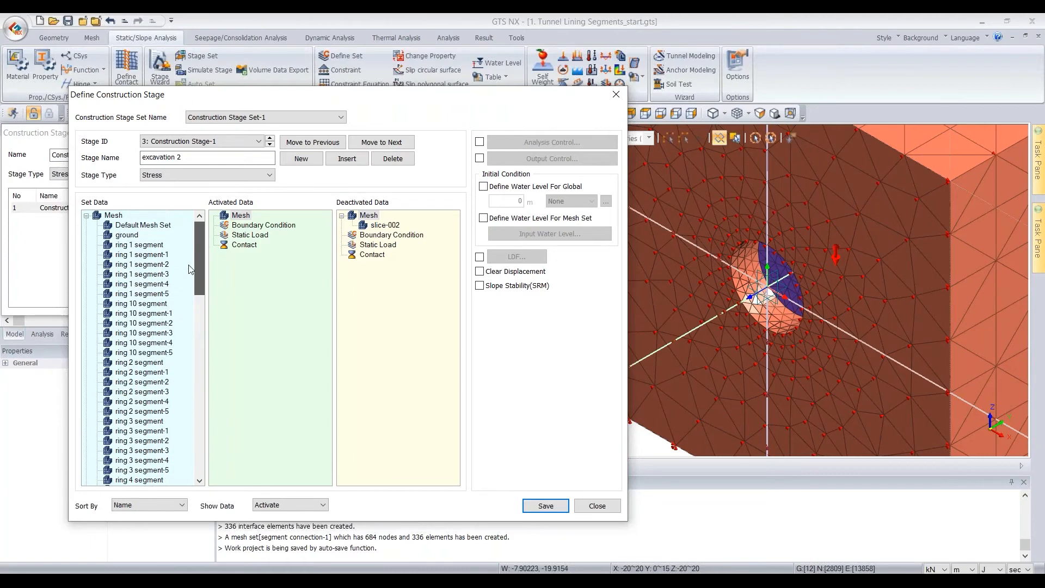
scroll(188, 269, down, 1)
click(139, 332)
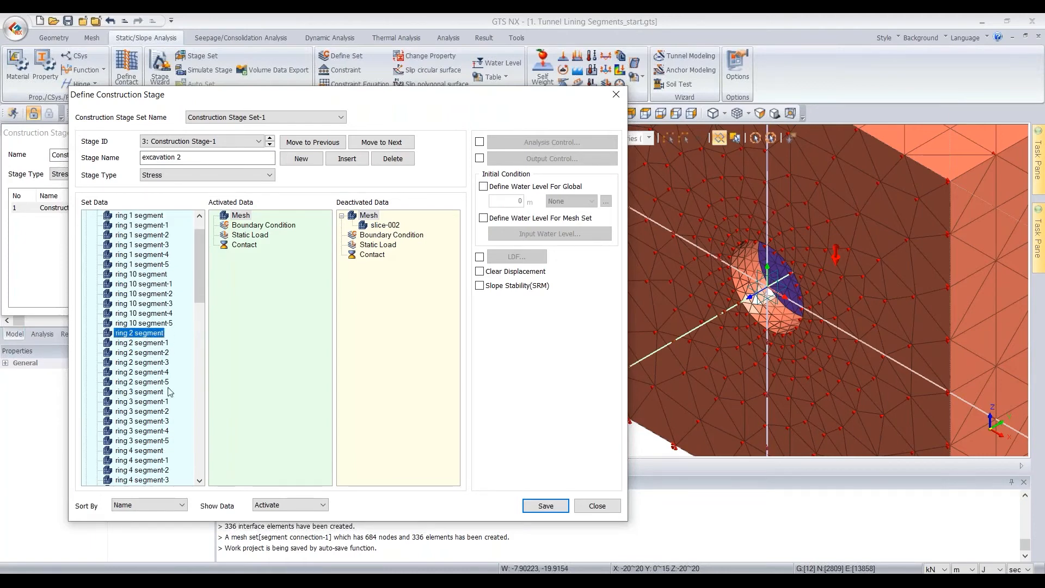
shift+click(158, 382)
drag(135, 372, 245, 327)
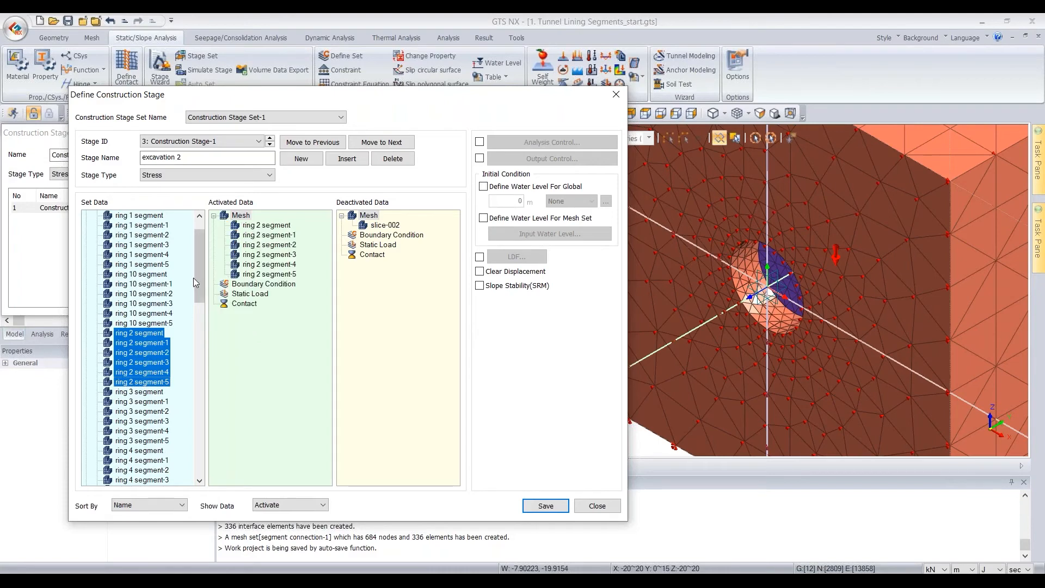
click(195, 376)
scroll(194, 386, down, 4)
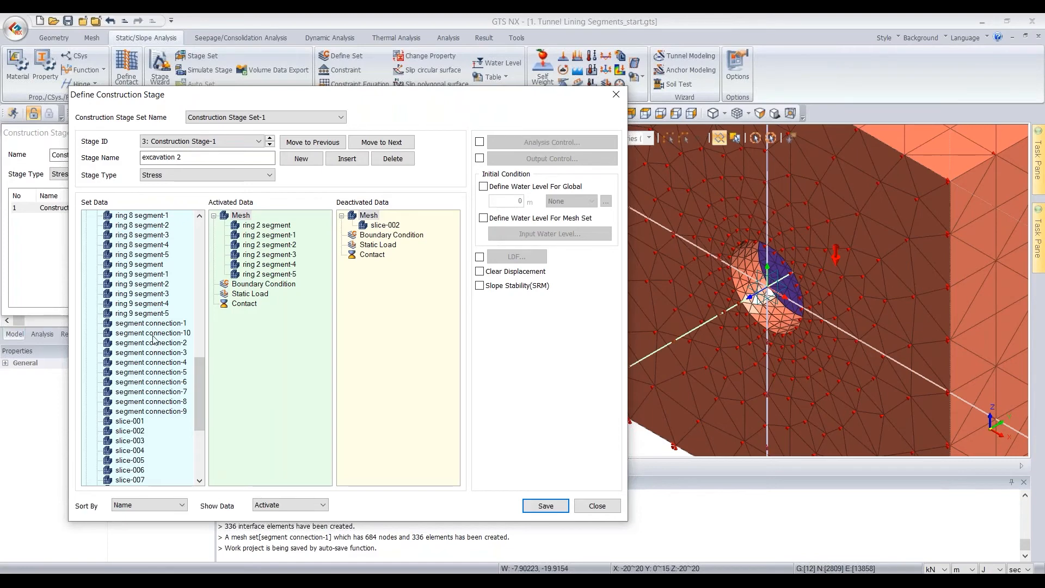
drag(150, 323, 259, 331)
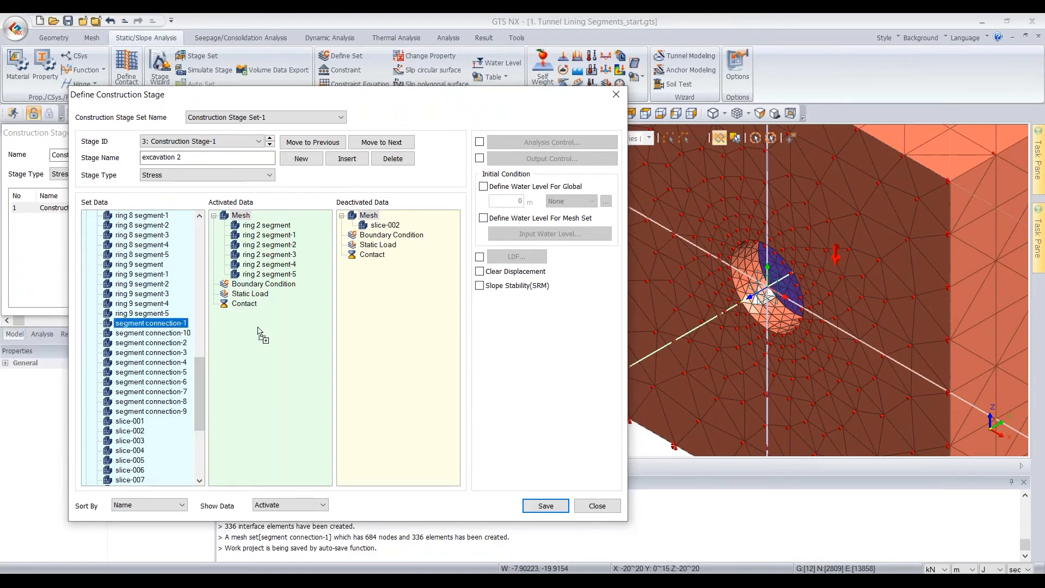
drag(258, 327, 412, 177)
Step: Save excavation 2, and add the segment connection-1 mesh set to the activated data of the excavation 1 stage
click(542, 506)
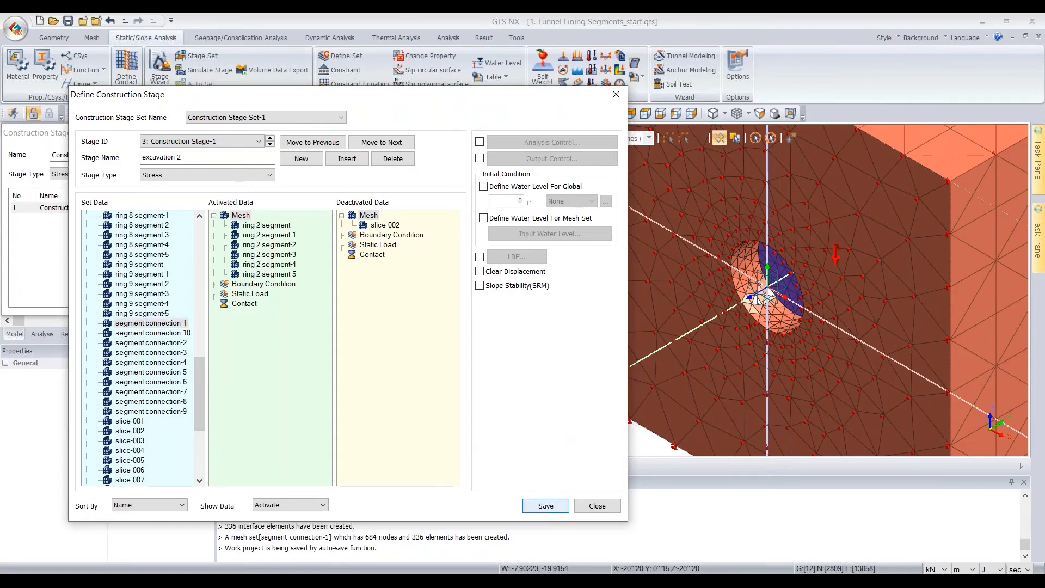
click(269, 144)
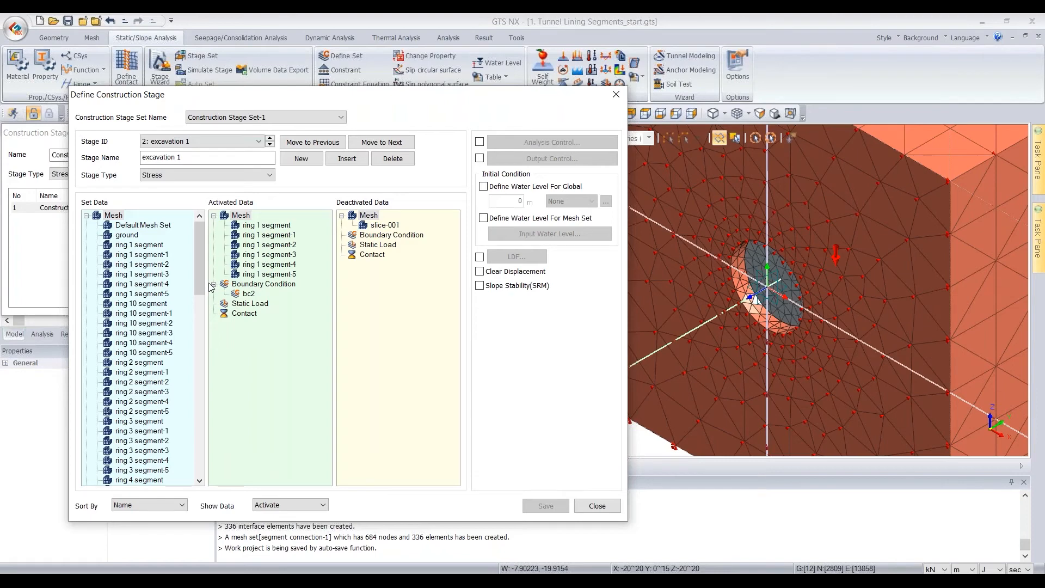
drag(199, 250, 206, 389)
drag(151, 314, 272, 314)
click(546, 506)
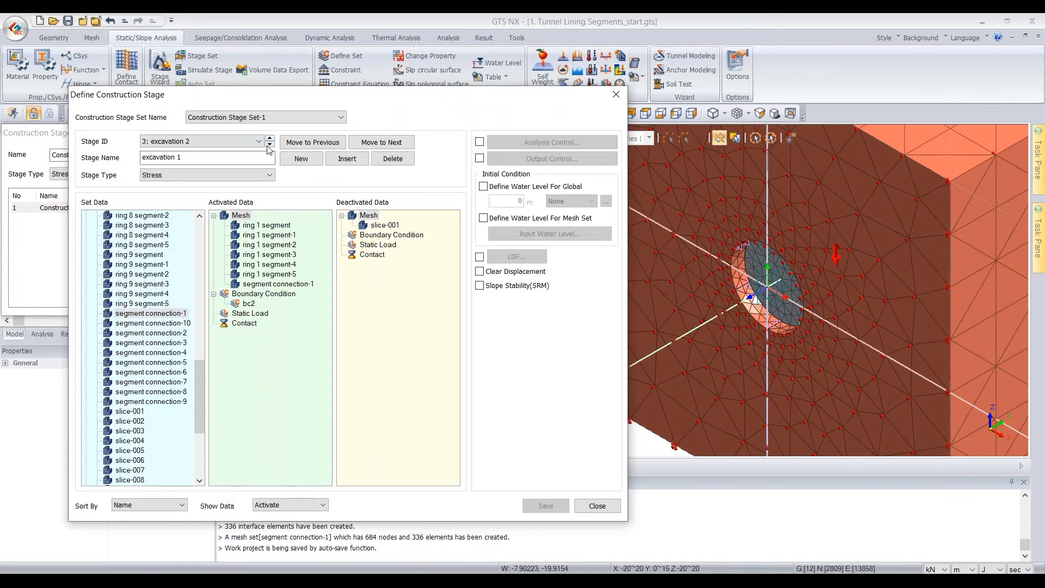
Step: Return to the excavation 2 stage and activate the segment connection-2 mesh set in it
click(270, 145)
click(205, 388)
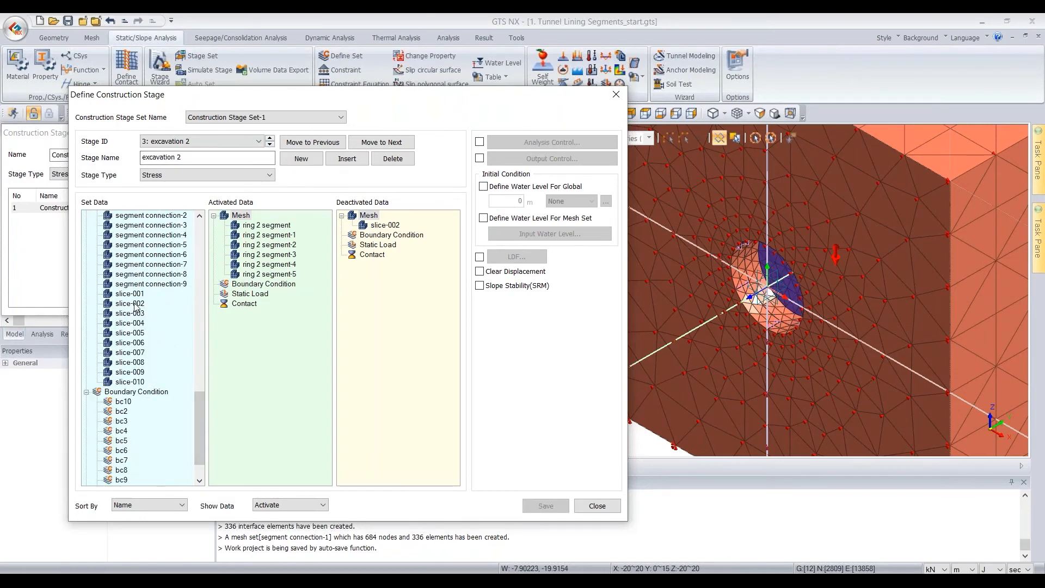
click(129, 304)
scroll(152, 274, up, 2)
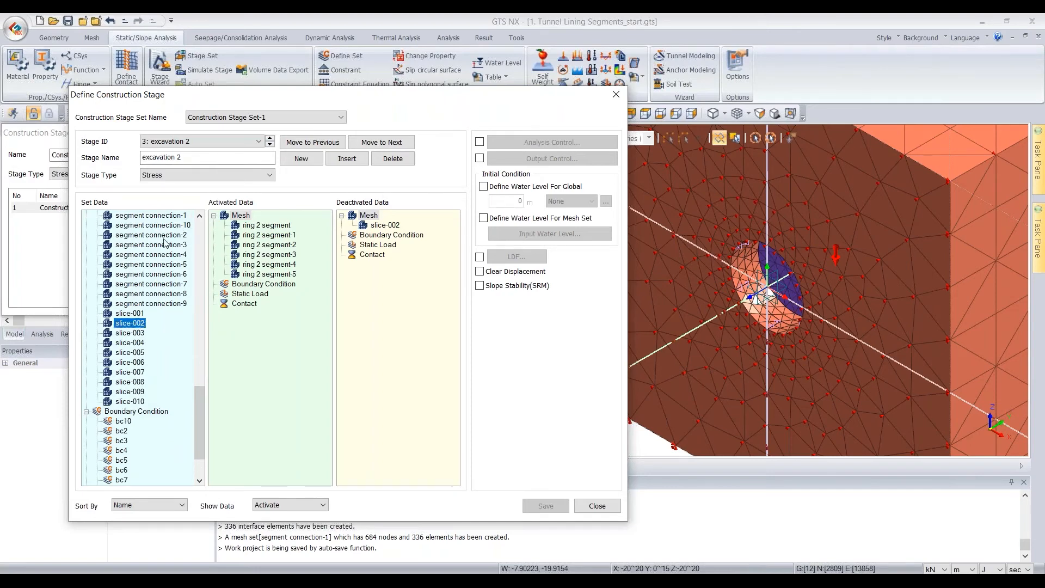
drag(163, 234, 278, 322)
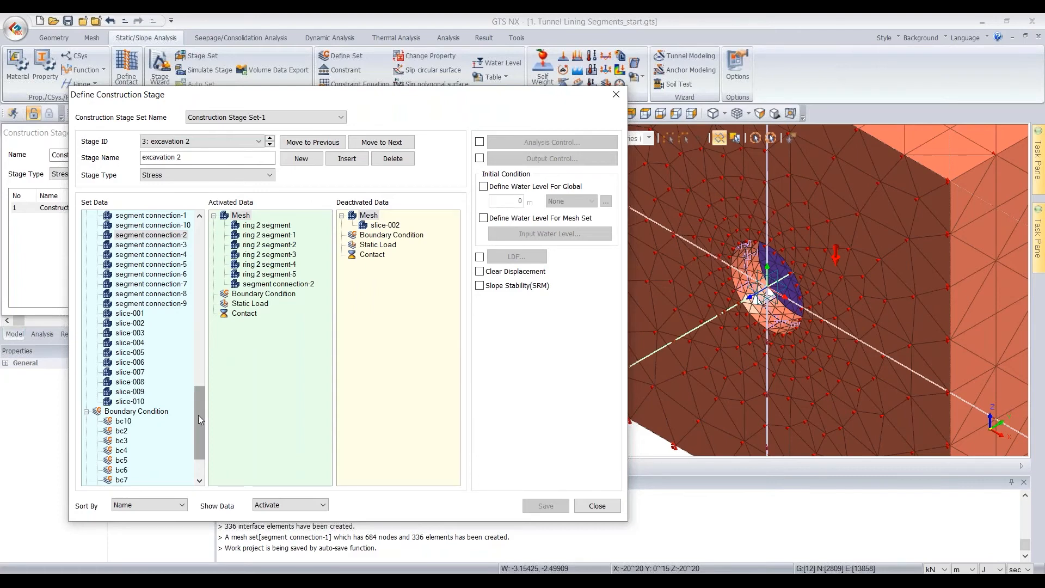
Step: Activate boundary set bc3 in excavation 2 and save the stage
scroll(198, 414, down, 2)
click(122, 382)
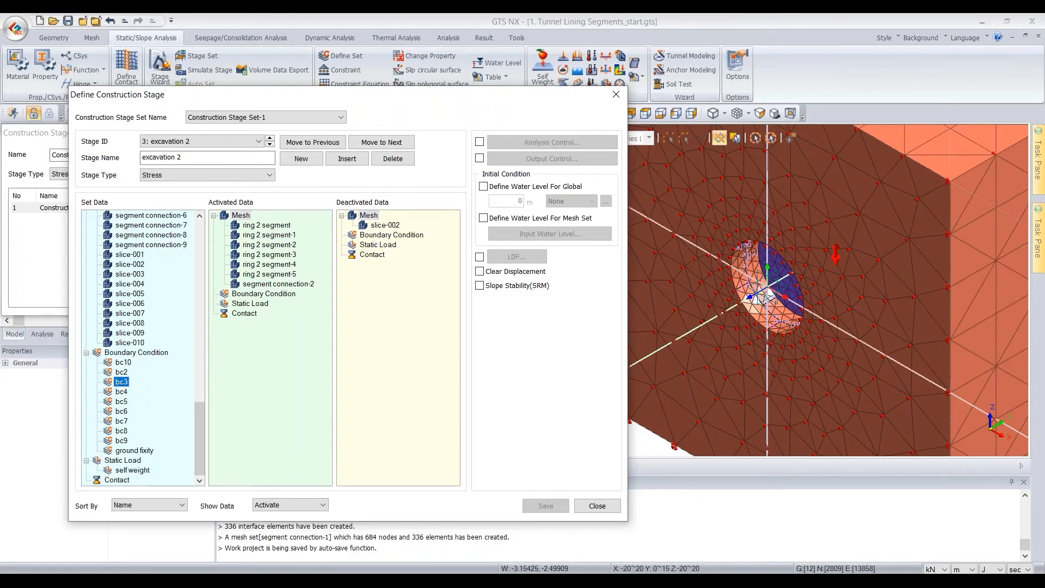
drag(122, 382, 248, 305)
click(267, 284)
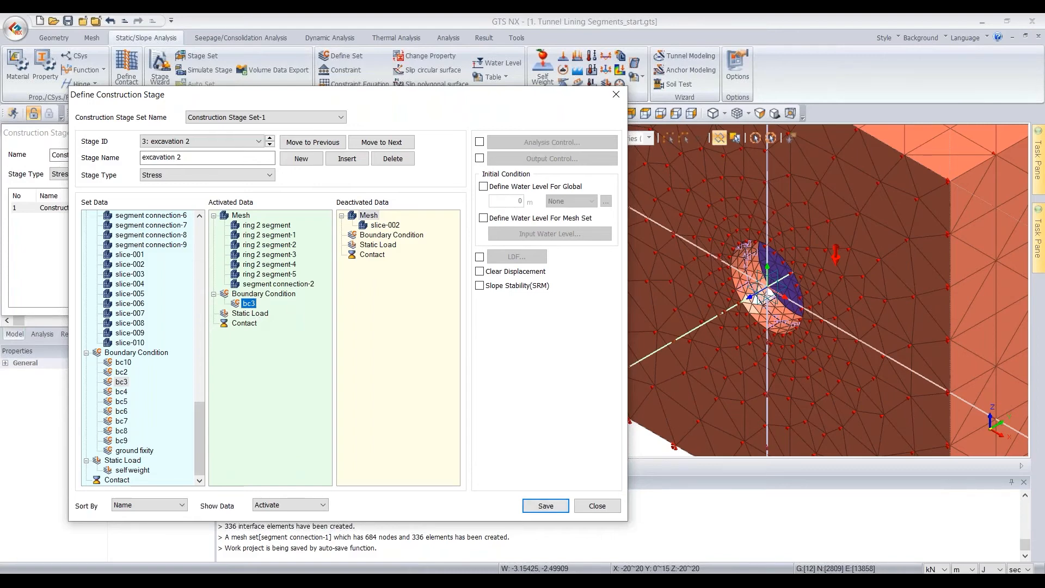
click(546, 505)
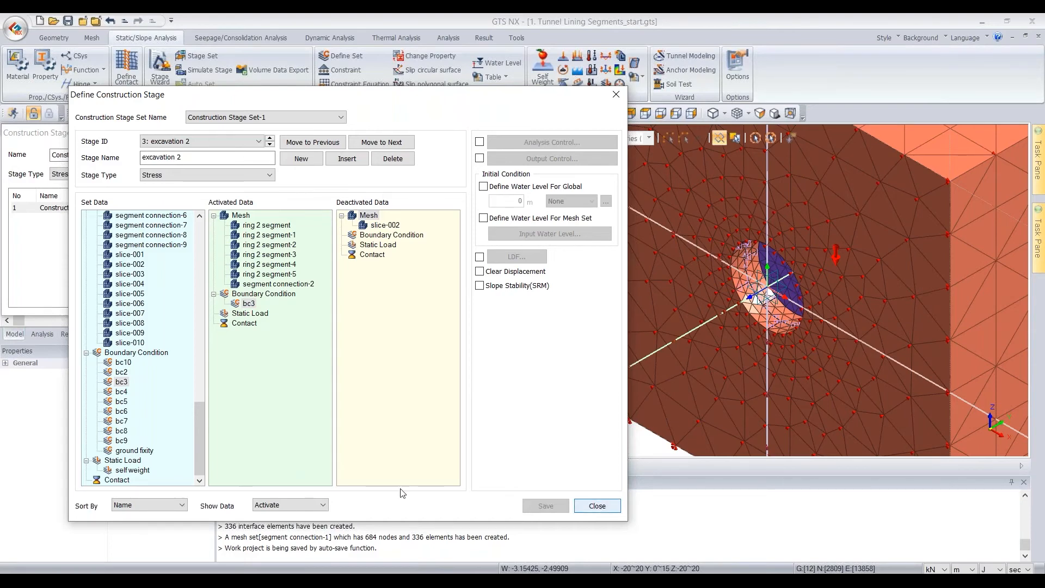
Step: Switch to the 4. Tunnel Lining Segments_analysis.gts model and open the initial phase of Construction Stage Set-1 for editing
click(246, 300)
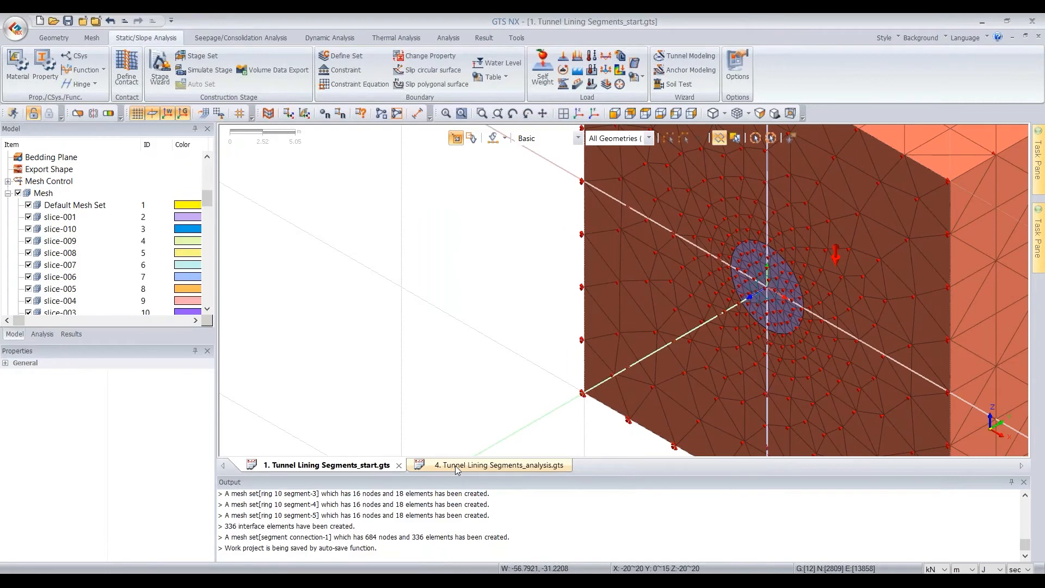
click(456, 466)
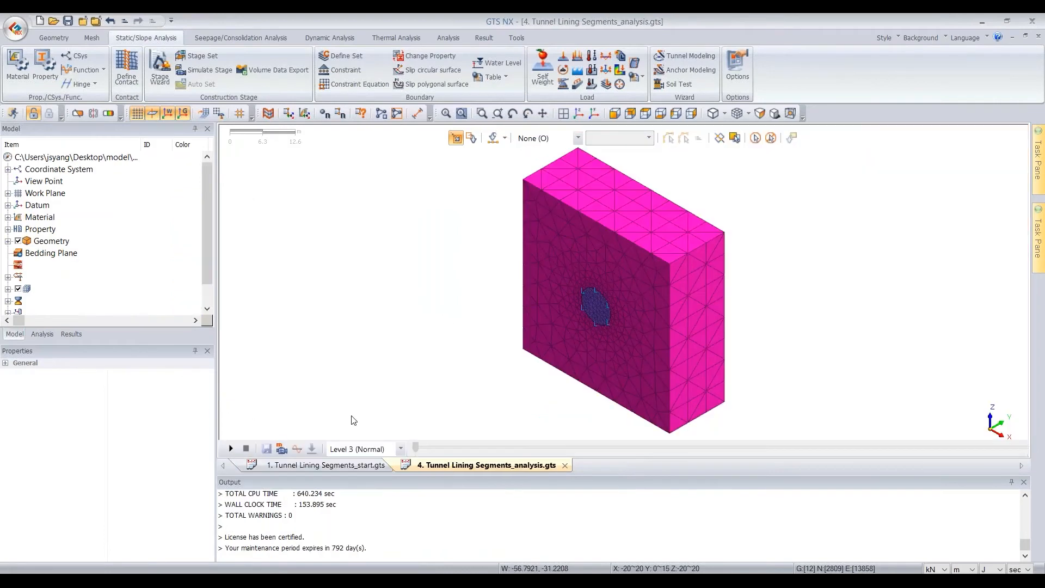
click(42, 334)
click(7, 253)
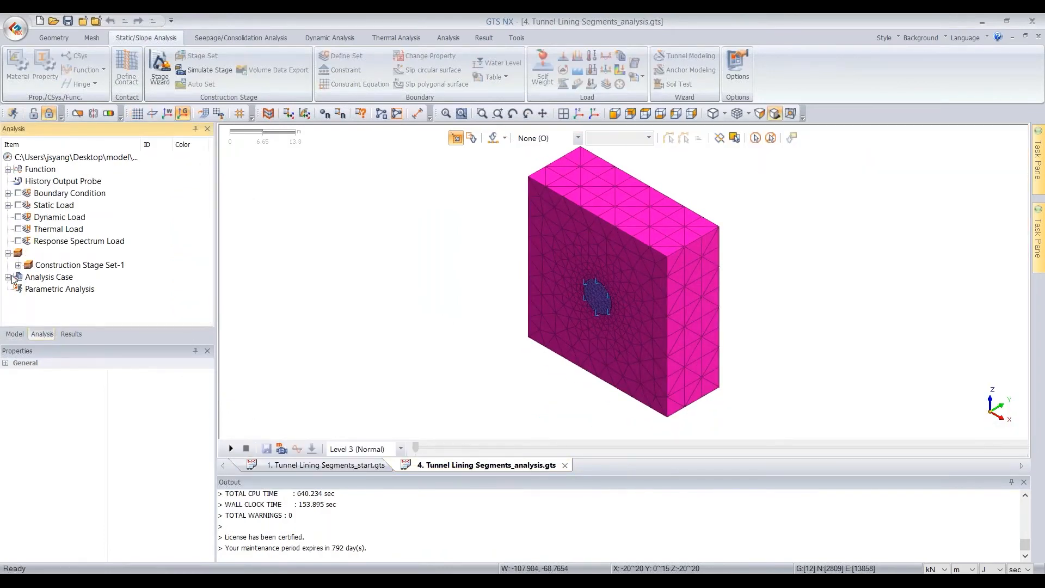
click(18, 265)
right_click(79, 194)
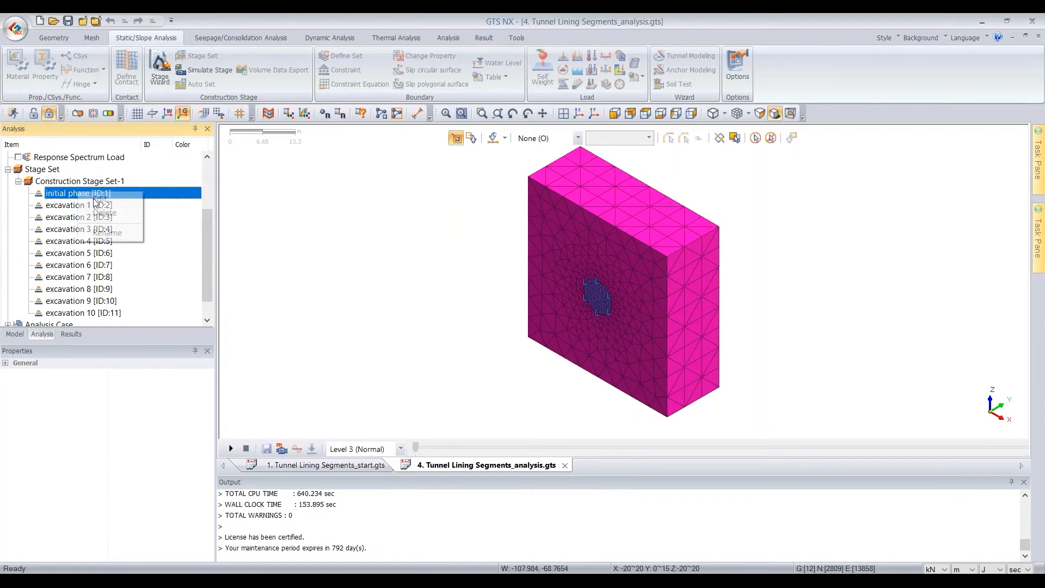
click(99, 199)
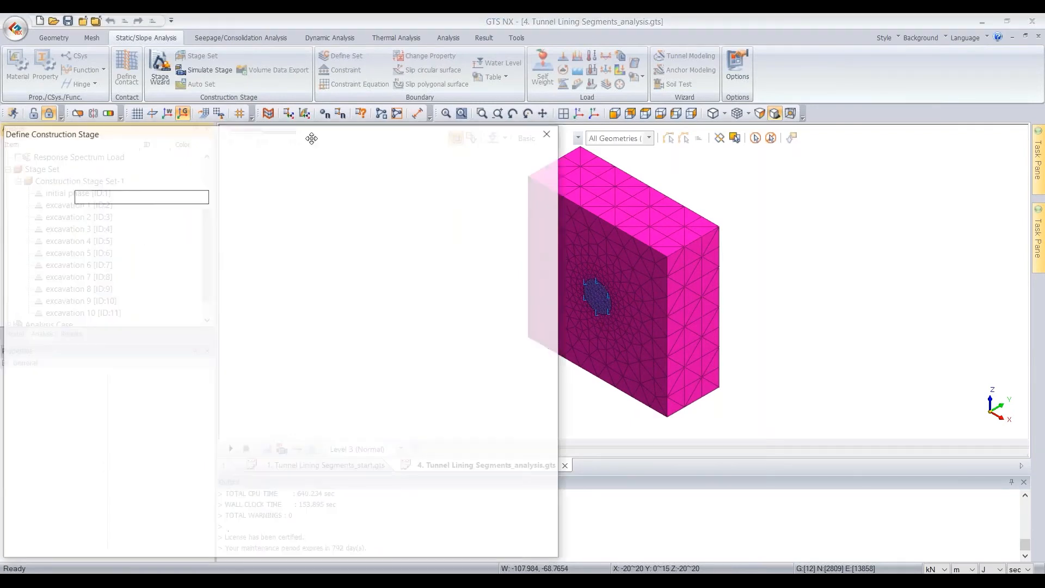
Step: Hide the ground mesh set and arrange the stage definition dialog and view so the tunnel slices can be inspected
scroll(834, 299, up, 5)
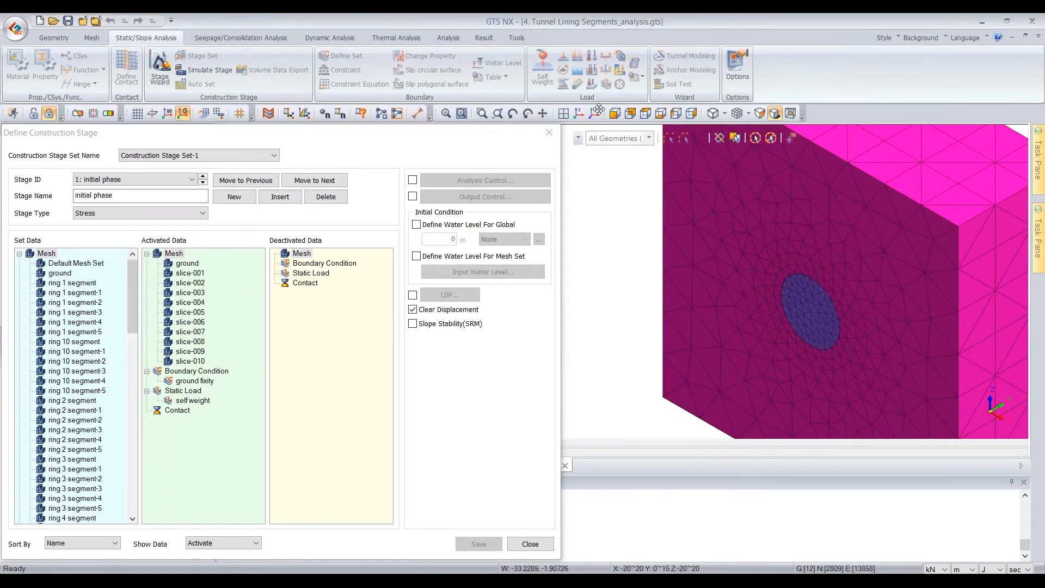
drag(420, 137, 599, 109)
click(14, 333)
scroll(55, 293, down, 2)
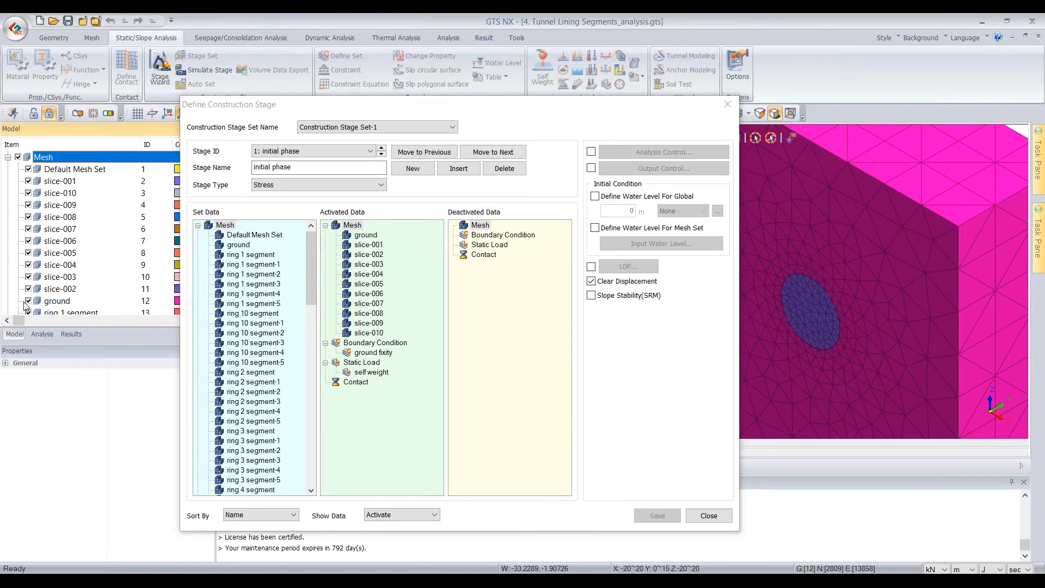
click(29, 301)
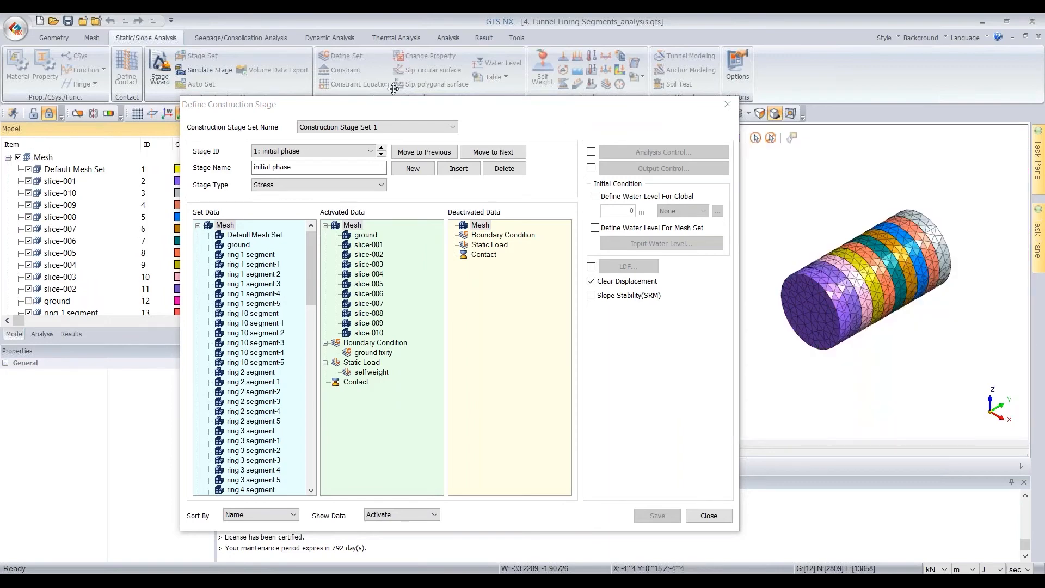
drag(393, 88, 221, 61)
middle_drag(1016, 279, 909, 306)
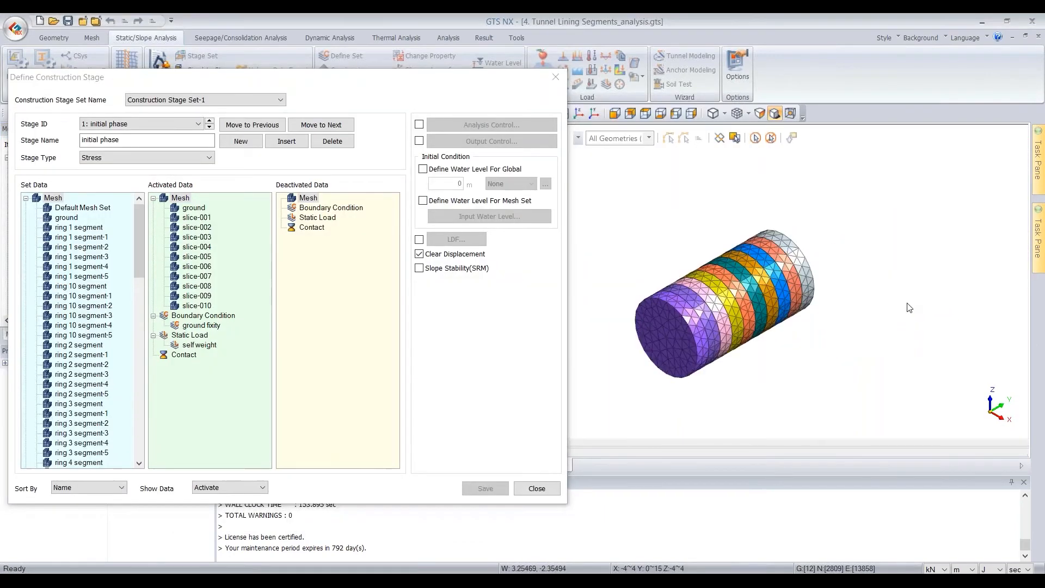
scroll(914, 307, up, 4)
middle_drag(979, 372, 949, 340)
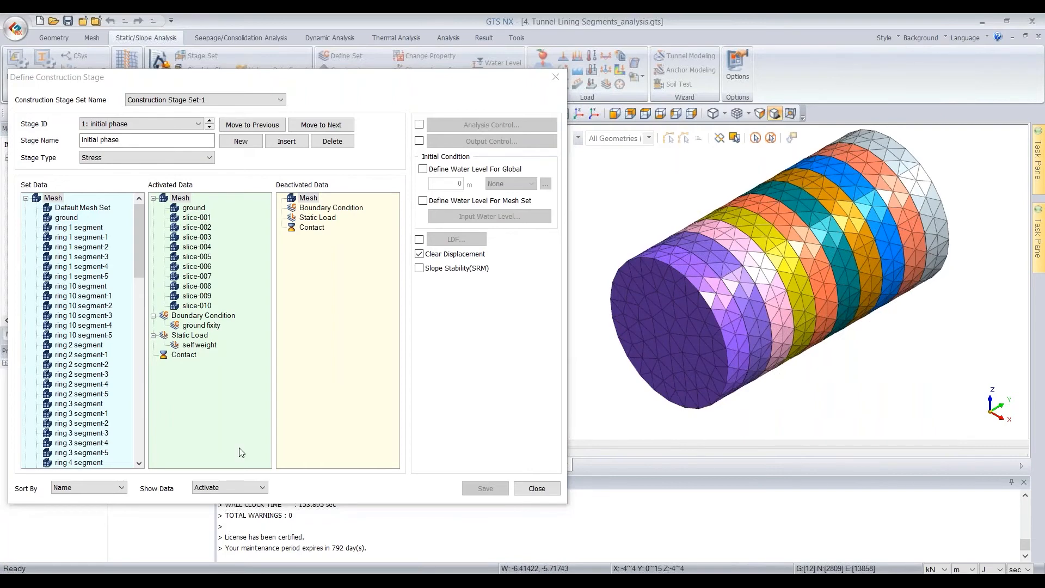
Step: Go to the excavation 1 stage and examine its deactivated slice, activated ring 1 segments, segment connection and boundary set
click(209, 127)
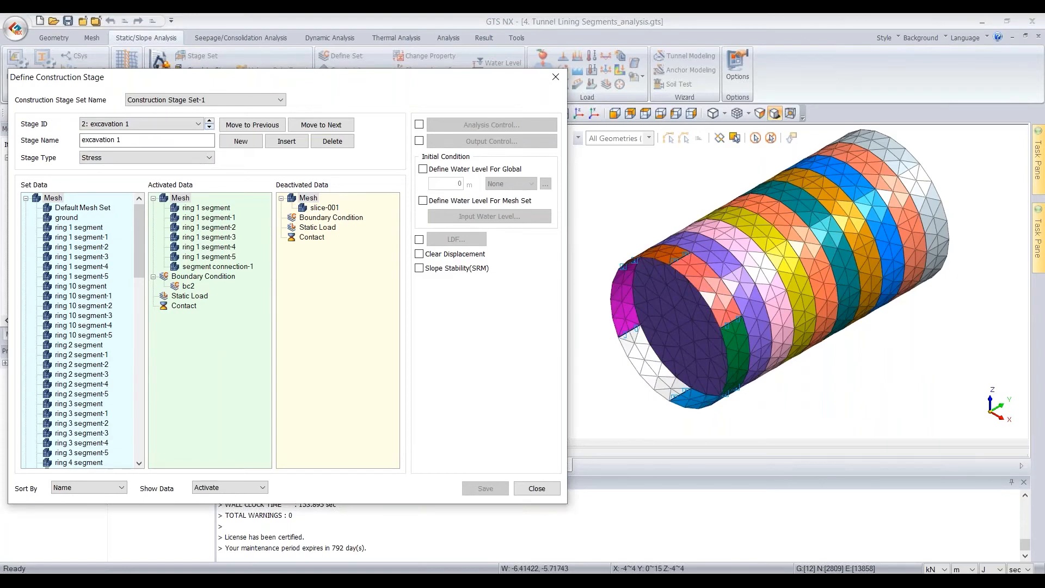
click(320, 210)
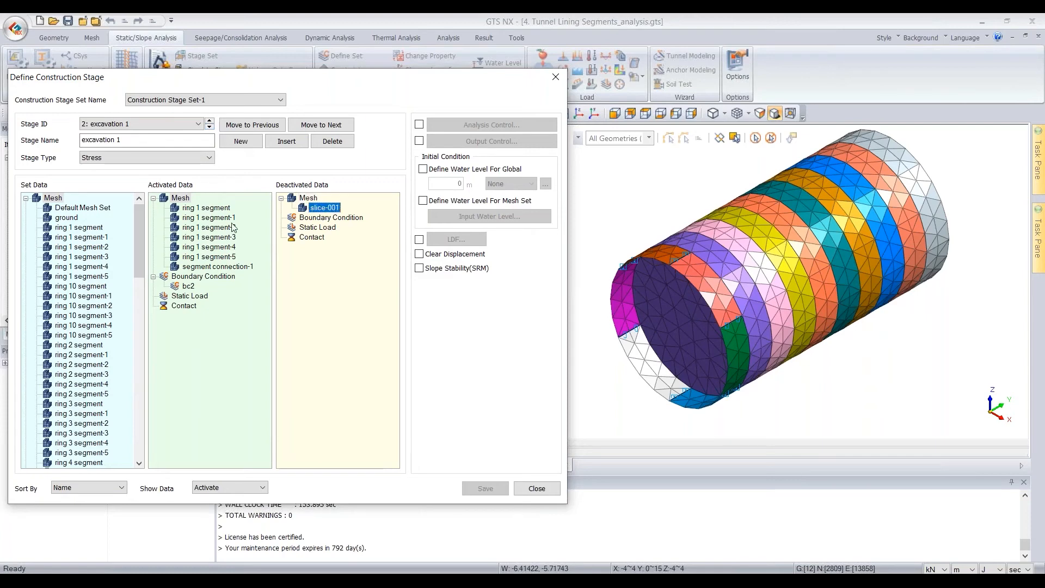
click(206, 207)
click(209, 256)
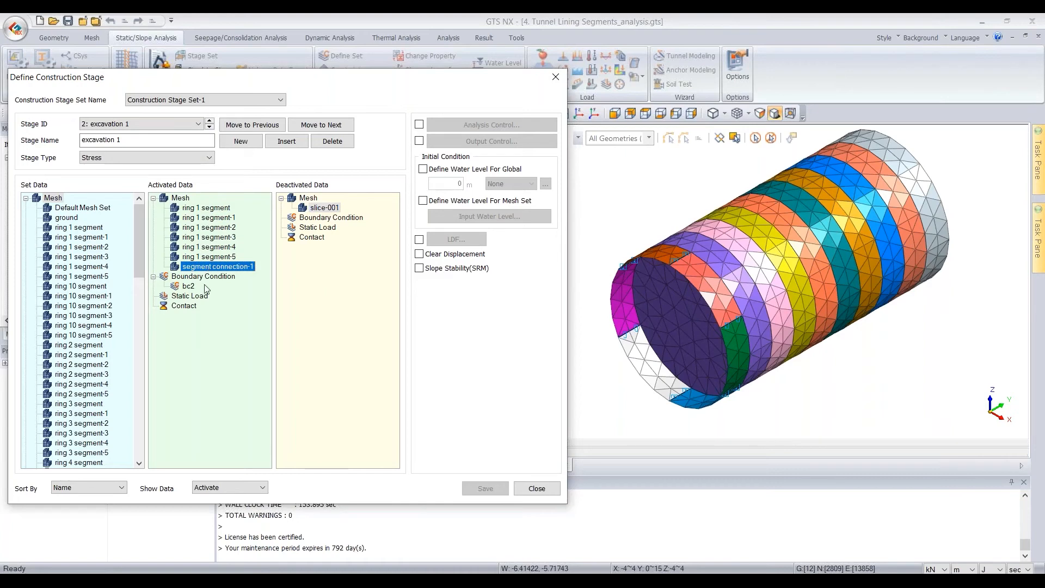
click(189, 287)
Step: Step through the remaining stages up to excavation 10 to review the ring-by-ring excavation, and close the stage definition
click(209, 127)
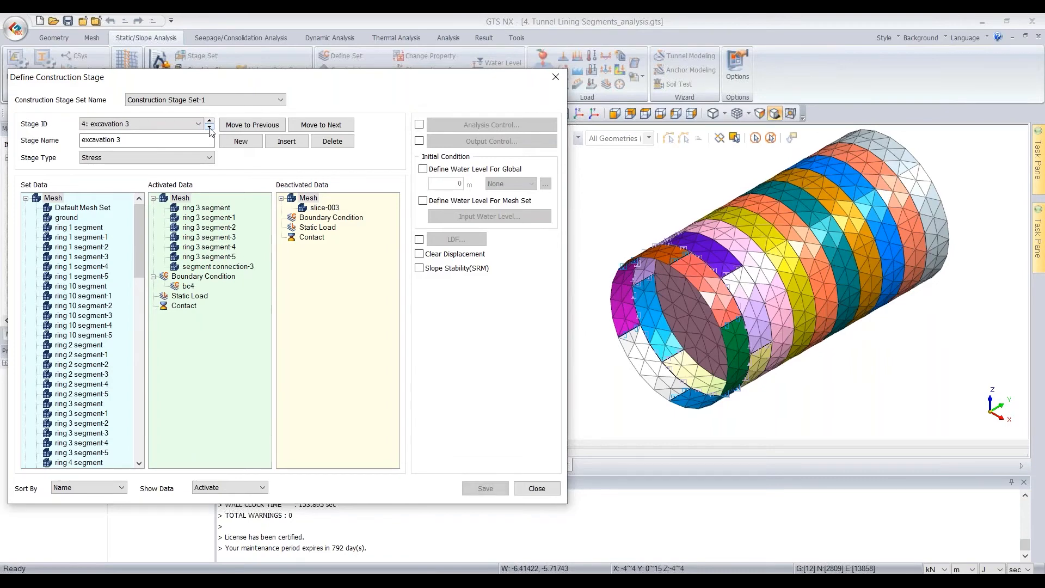
click(209, 127)
click(209, 127)
click(209, 128)
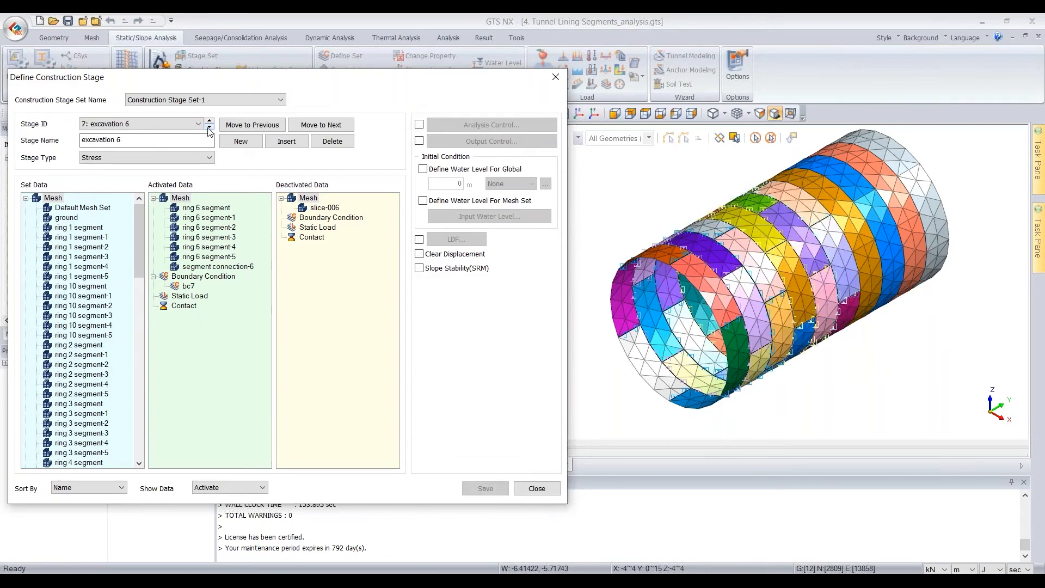
click(209, 128)
click(209, 128)
click(209, 127)
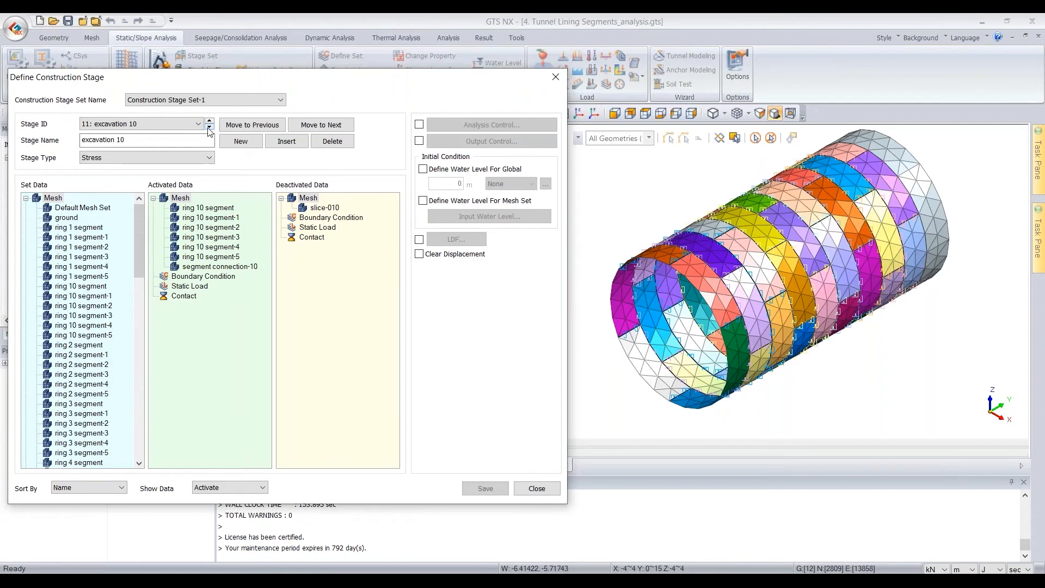
click(209, 127)
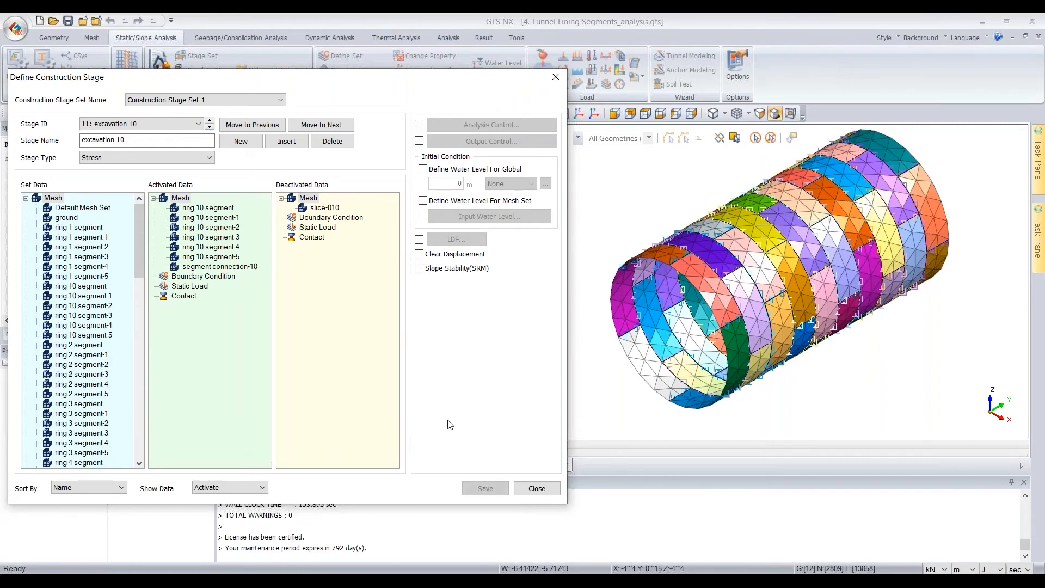
click(536, 489)
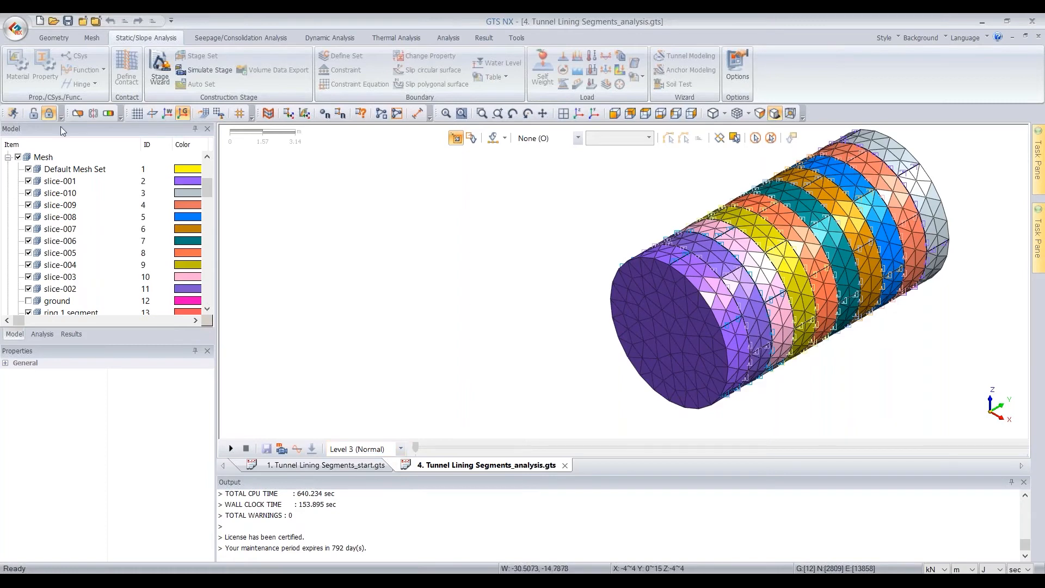
Step: Return the model to pre-processing mode and open the lining segment analysis case for editing
click(35, 114)
scroll(163, 244, down, 15)
click(41, 333)
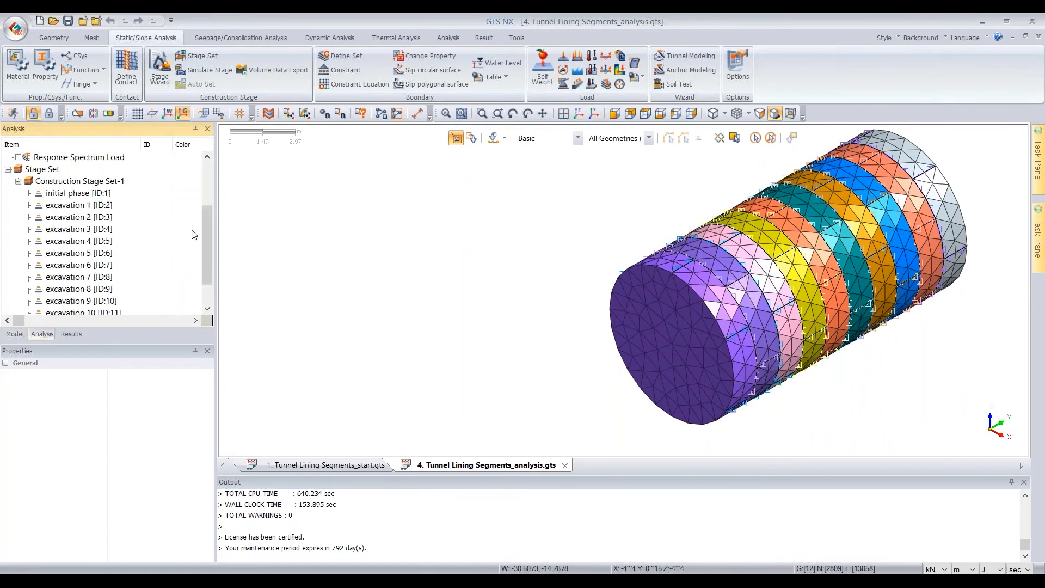
scroll(211, 263, down, 1)
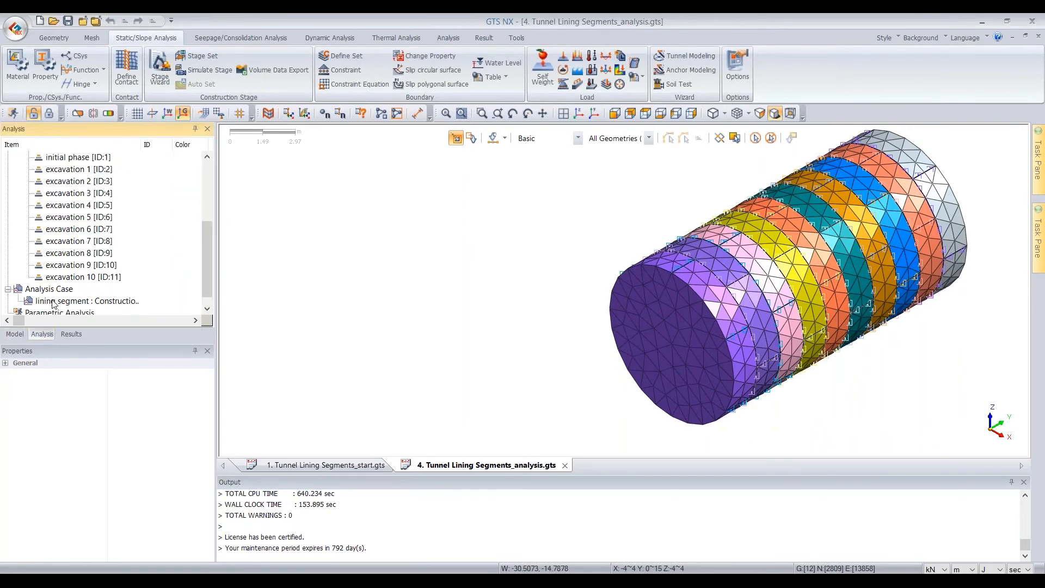
right_click(55, 305)
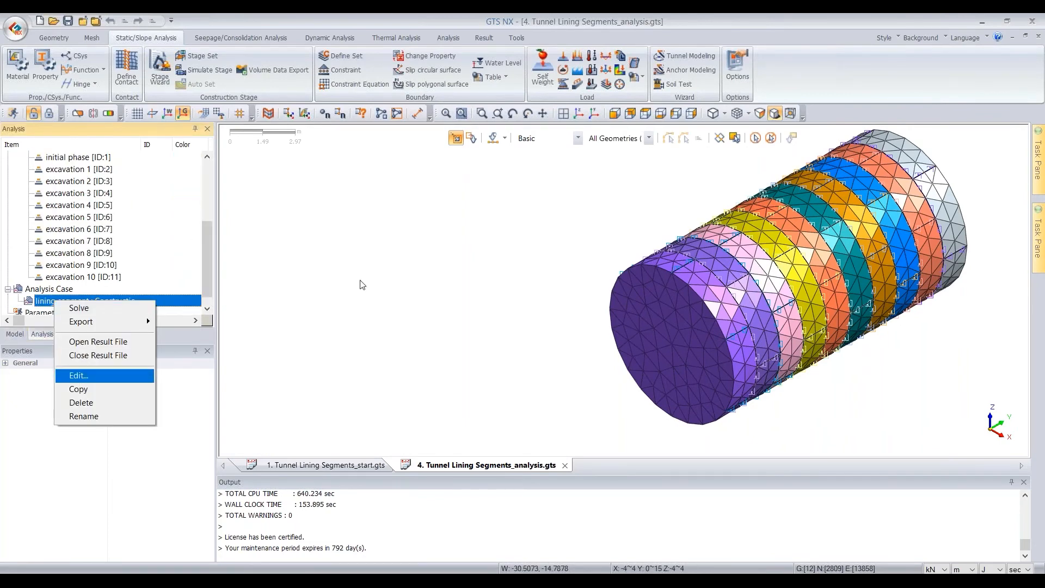
key(Return)
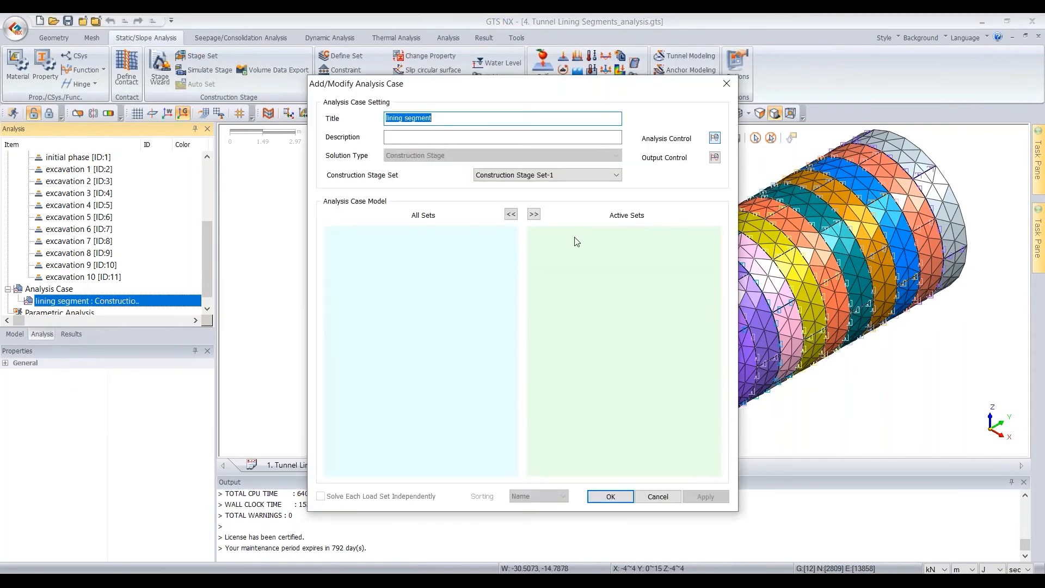
Step: Examine the general analysis control settings for the initial stage and K0 condition, and leave the analysis case without changes
click(714, 138)
click(640, 61)
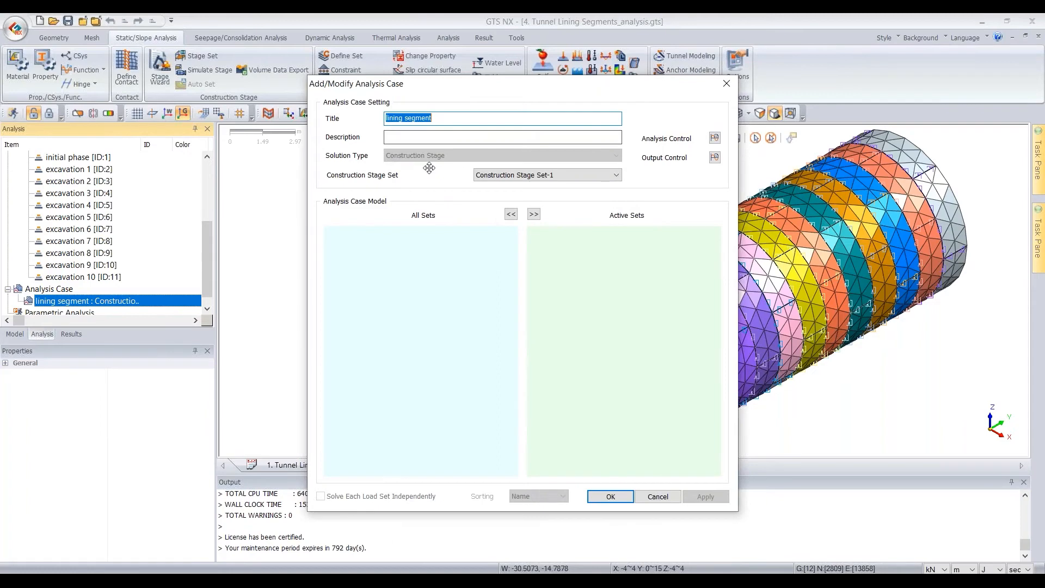
click(715, 138)
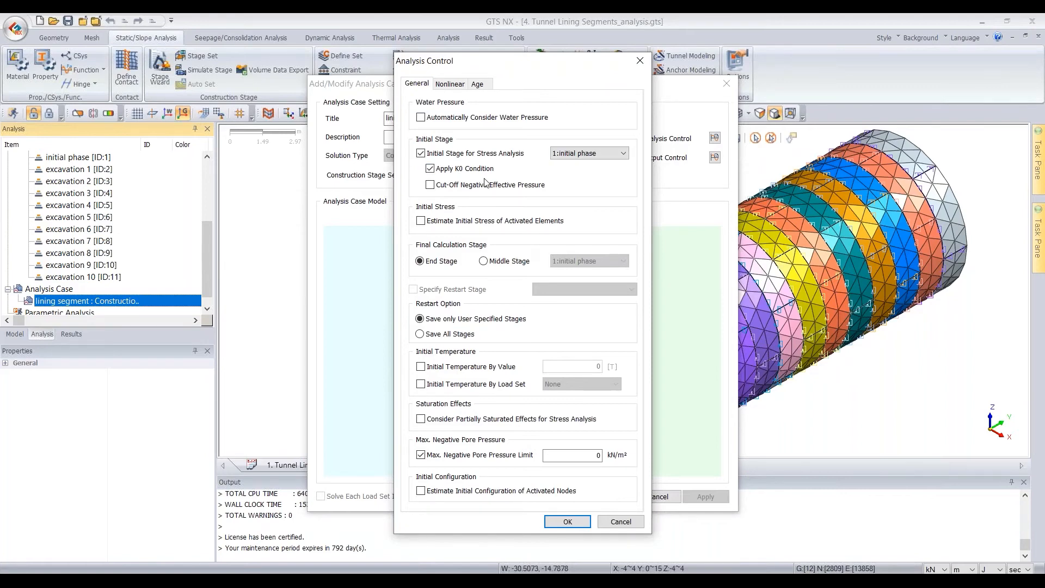
click(622, 523)
click(658, 497)
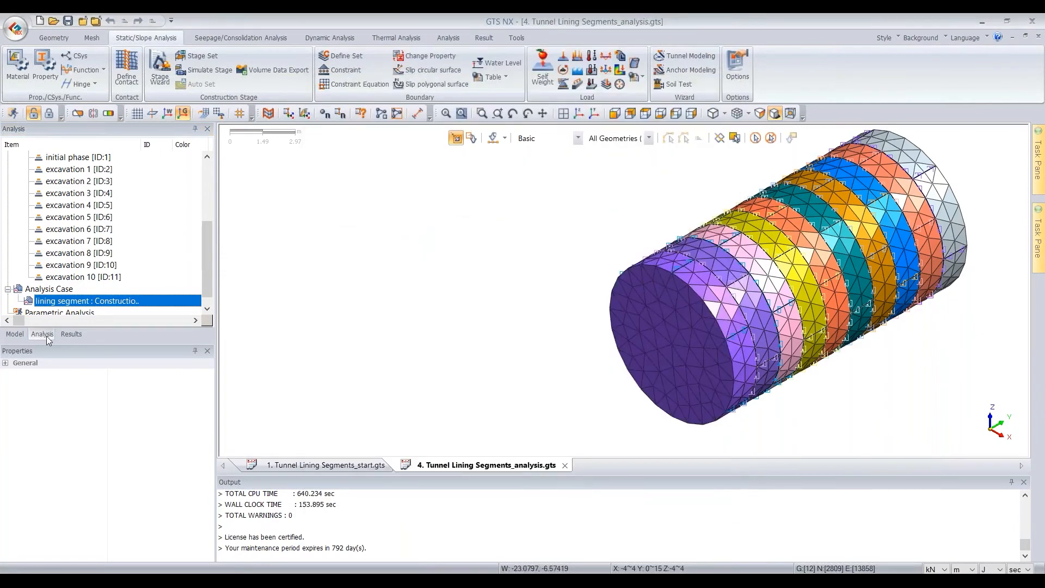
Step: Show all mesh sets again, including the ground, and display the whole model in isometric view
click(15, 333)
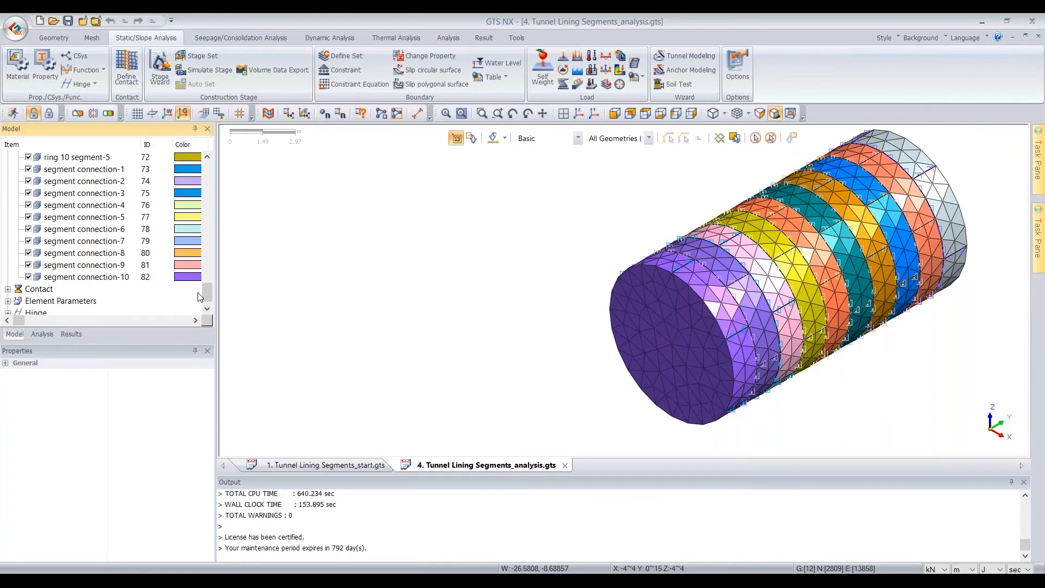
drag(208, 293, 224, 189)
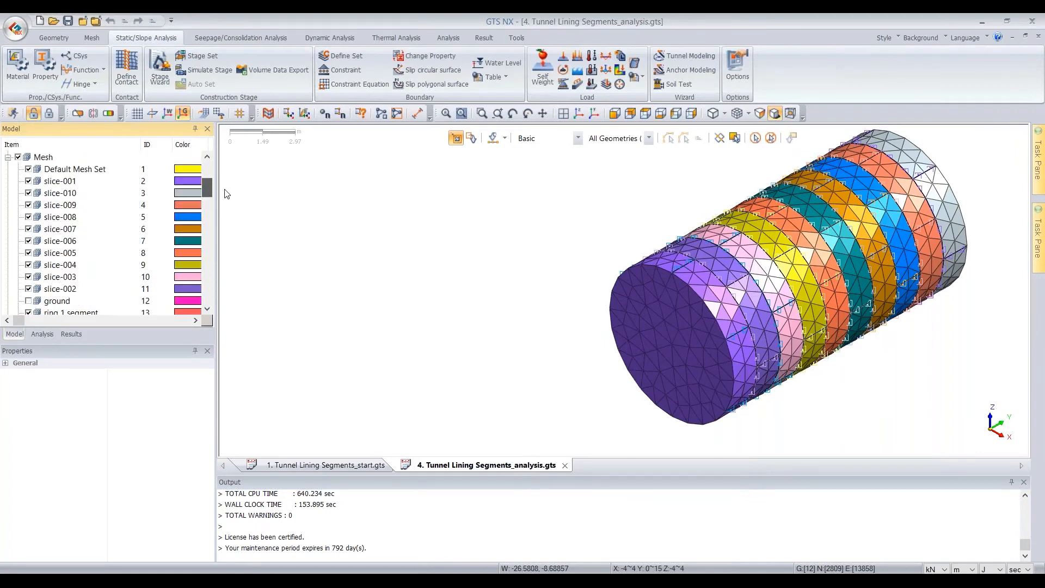
click(18, 157)
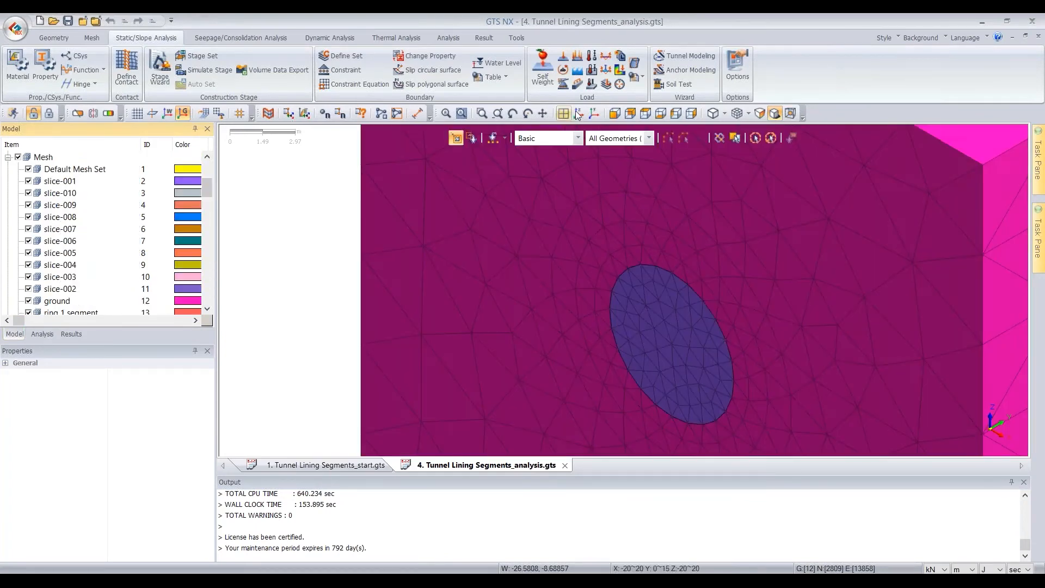
click(578, 113)
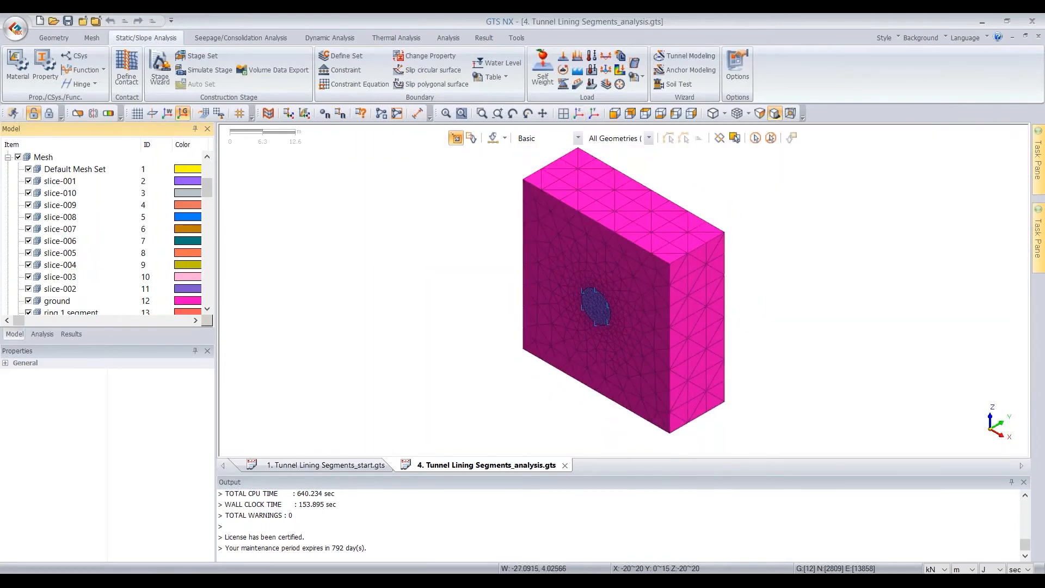
Step: Switch to File Explorer and open 4. Tunnel Lining Segments_analysis_lining segment.out from the Tunnelling course's Advanced model folder
mouse_move(120, 581)
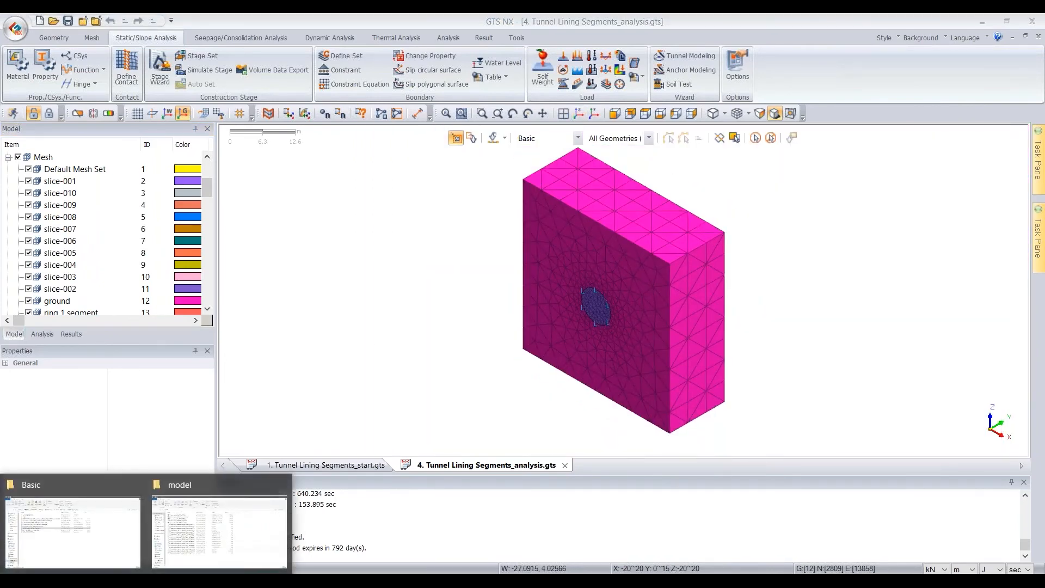
click(101, 559)
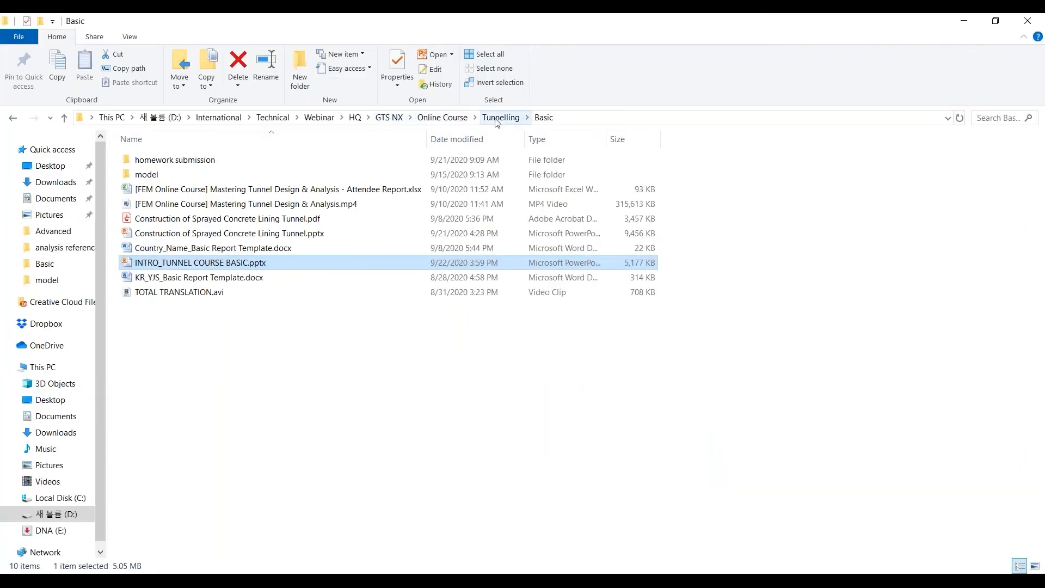
click(497, 117)
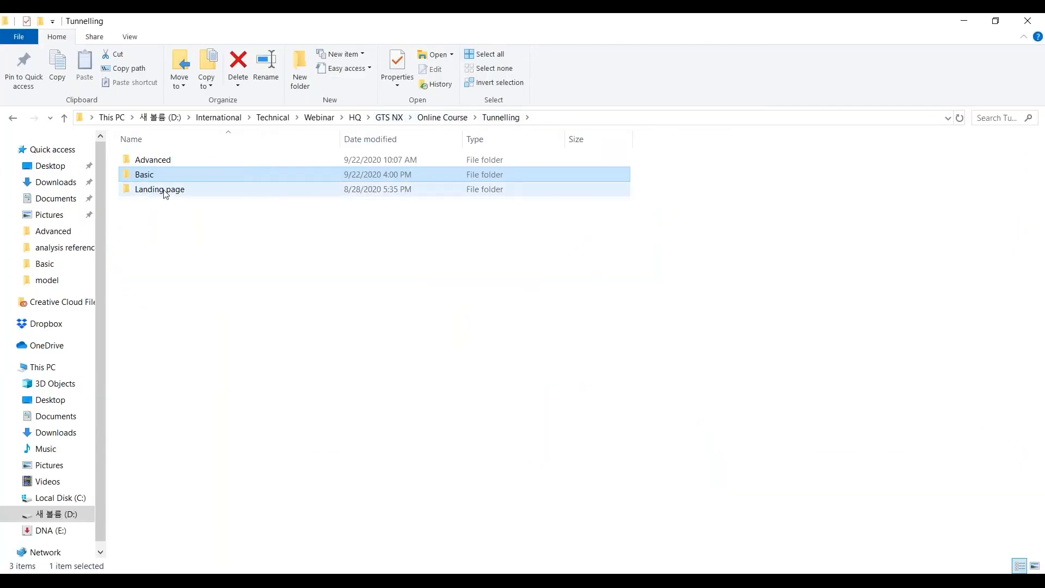
double_click(166, 161)
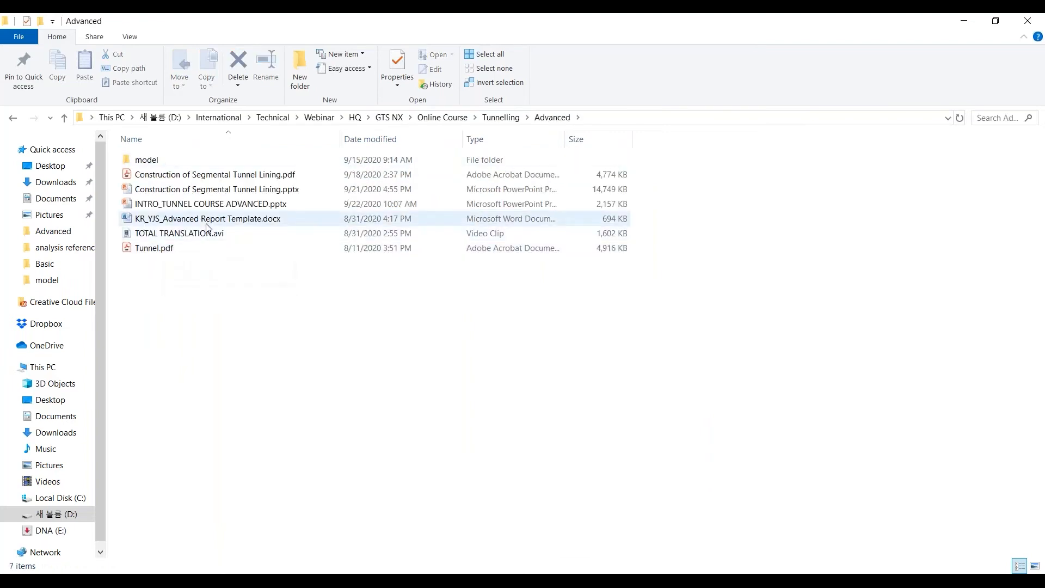
double_click(151, 163)
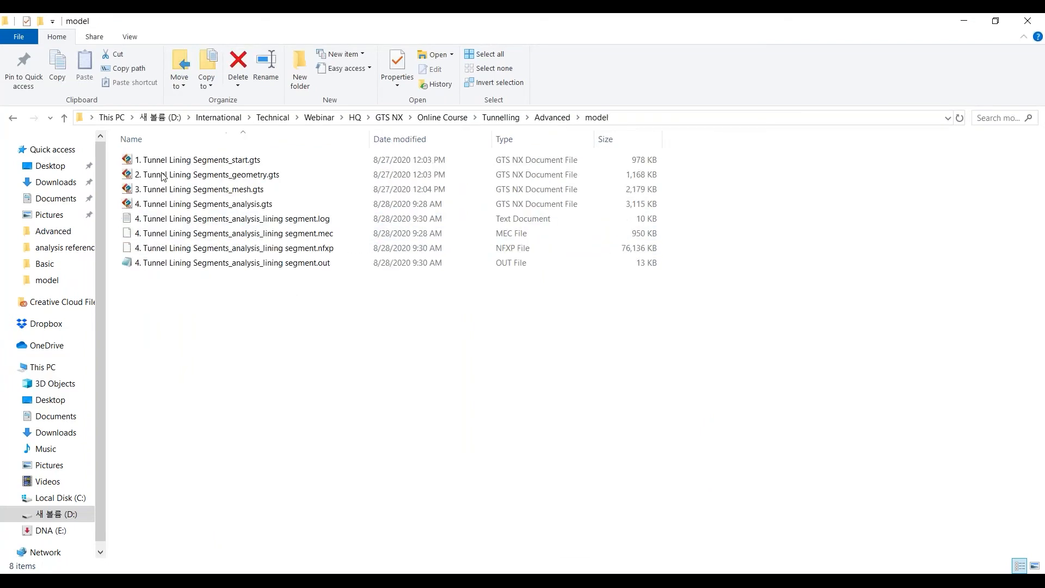
double_click(286, 262)
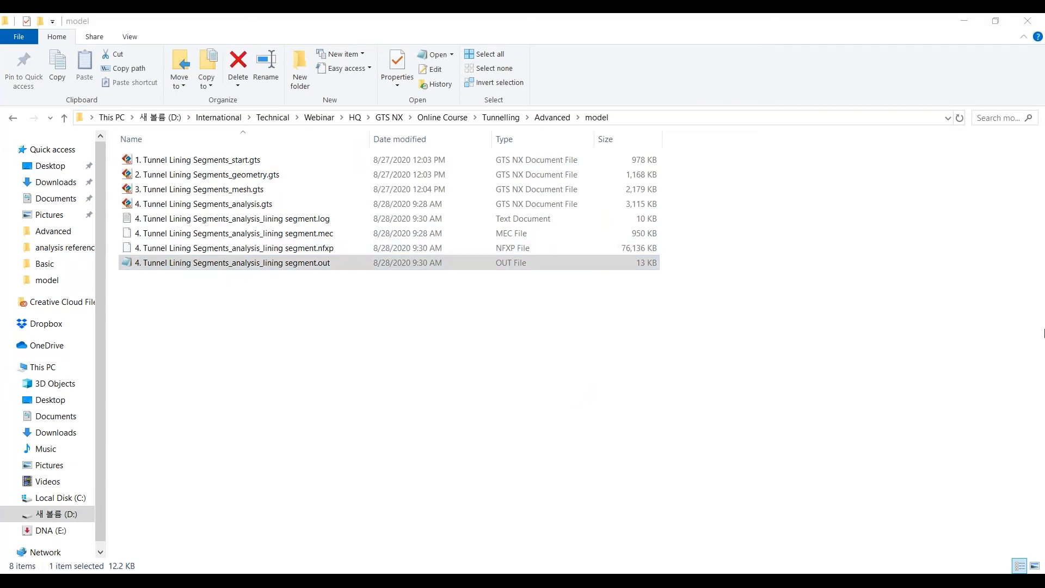
Step: Open 4. Tunnel Lining Segments_analysis_lining segment.out, examine each stage's convergence and the total solution time, and close the file
double_click(335, 256)
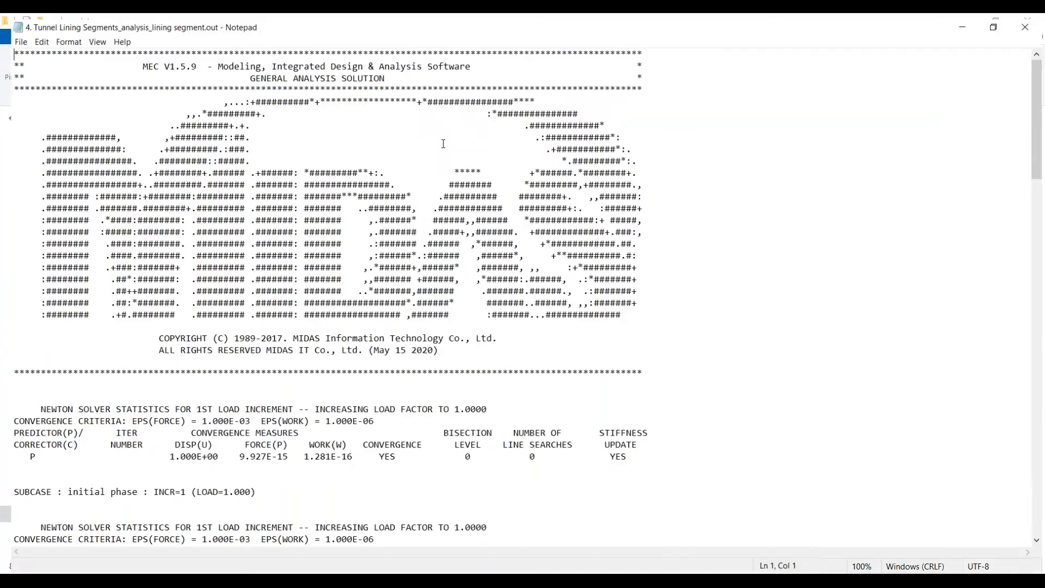
scroll(481, 334, down, 20)
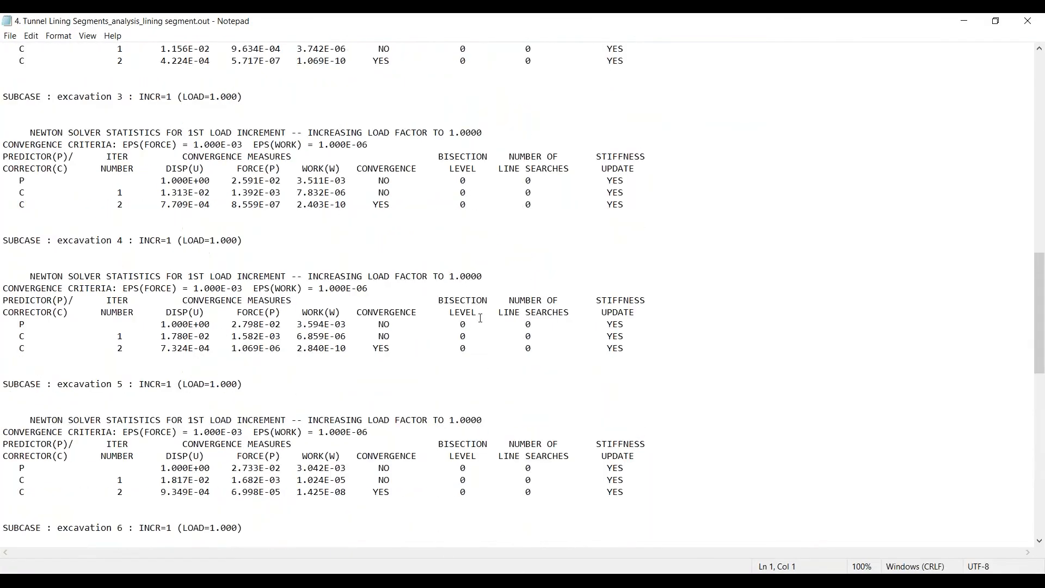
scroll(473, 312, down, 8)
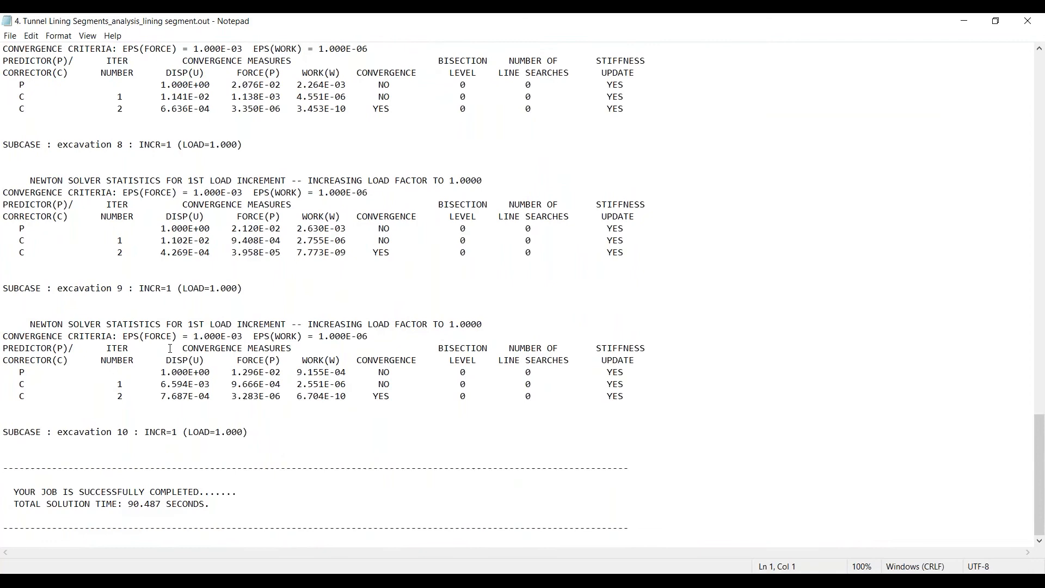
scroll(175, 322, up, 10)
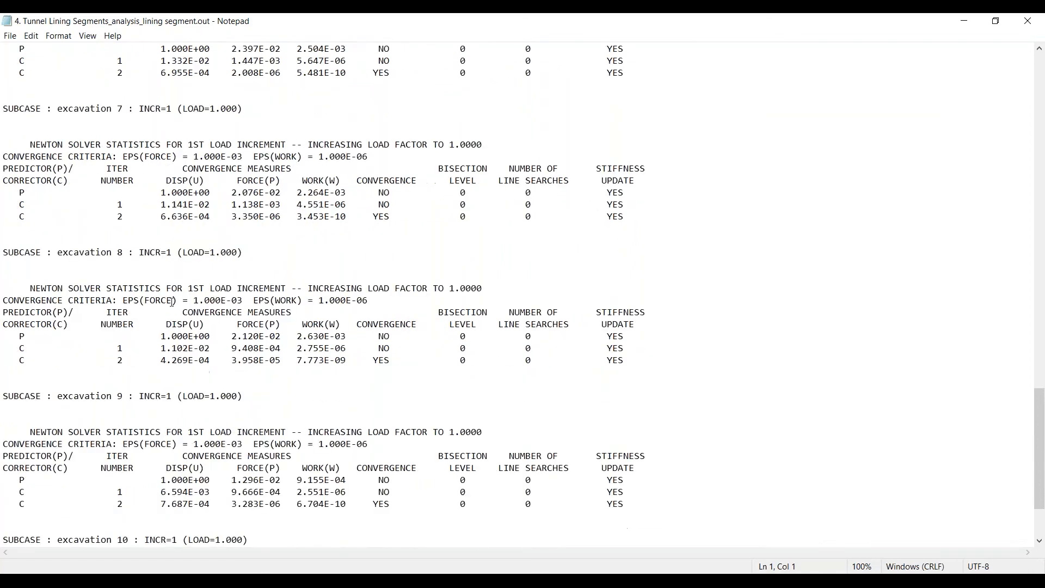
scroll(178, 284, up, 20)
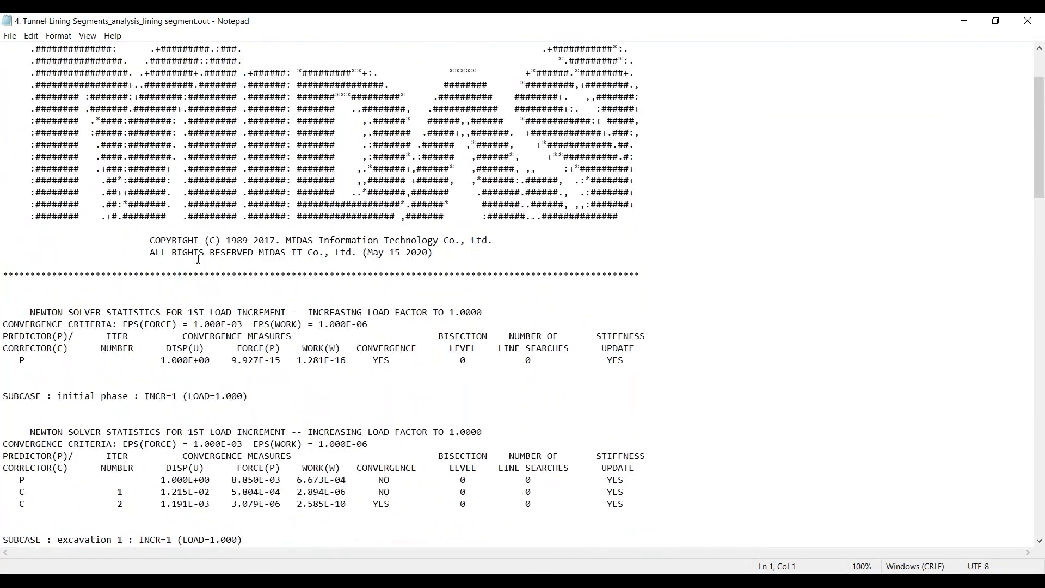
scroll(202, 255, down, 3)
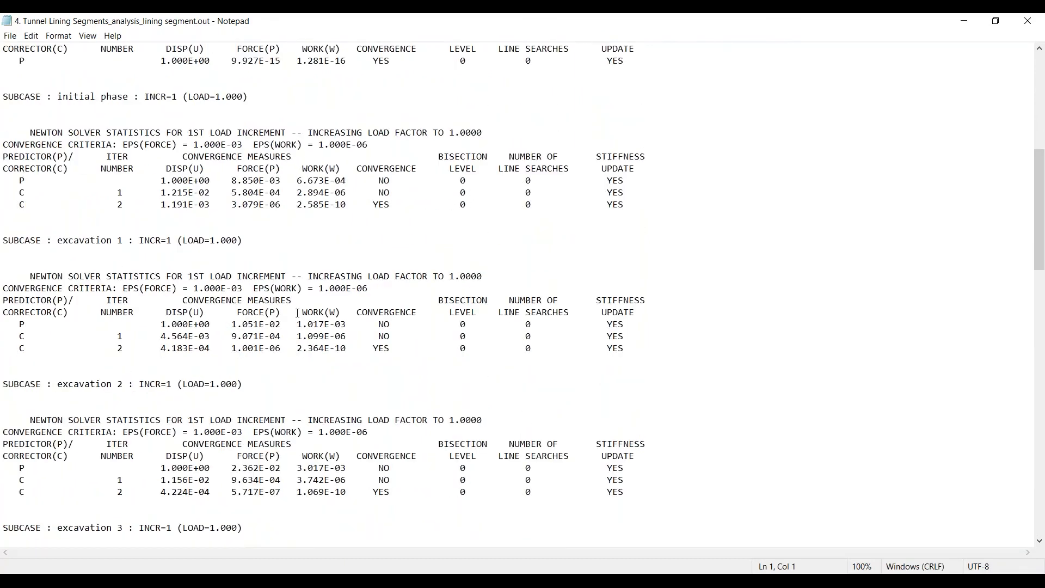
scroll(298, 314, down, 20)
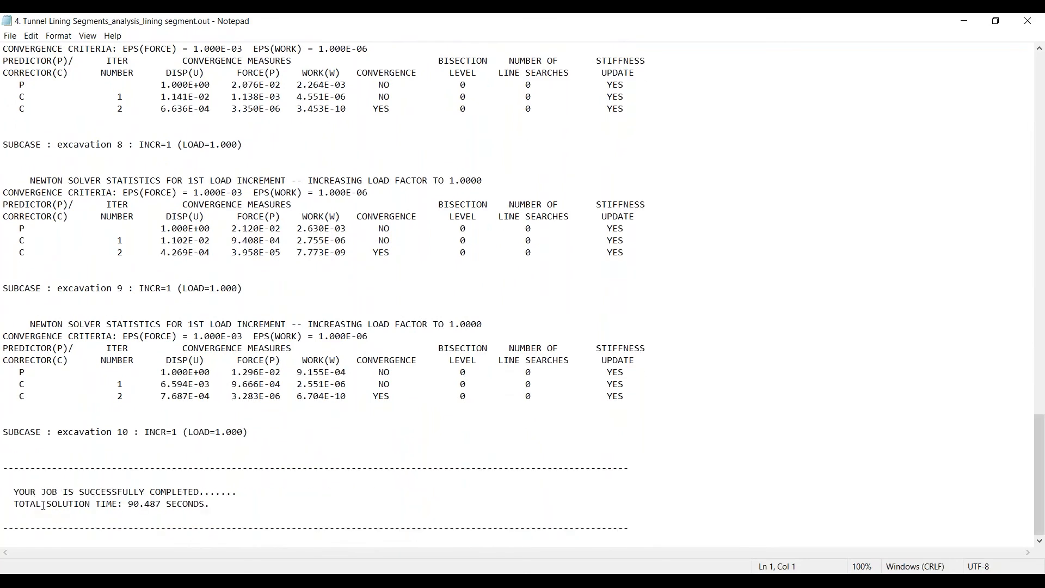
drag(14, 505, 211, 505)
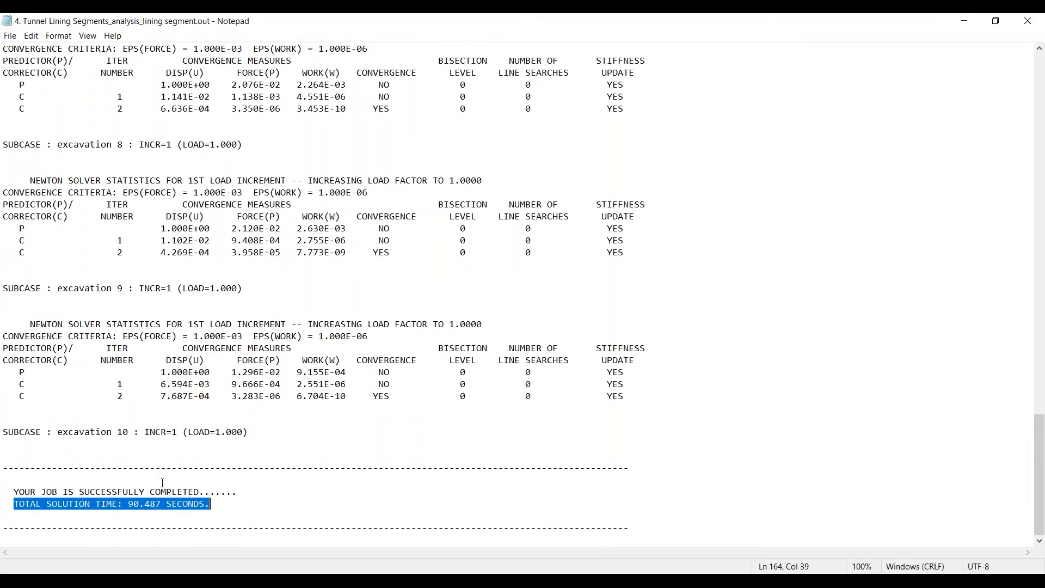
click(1027, 22)
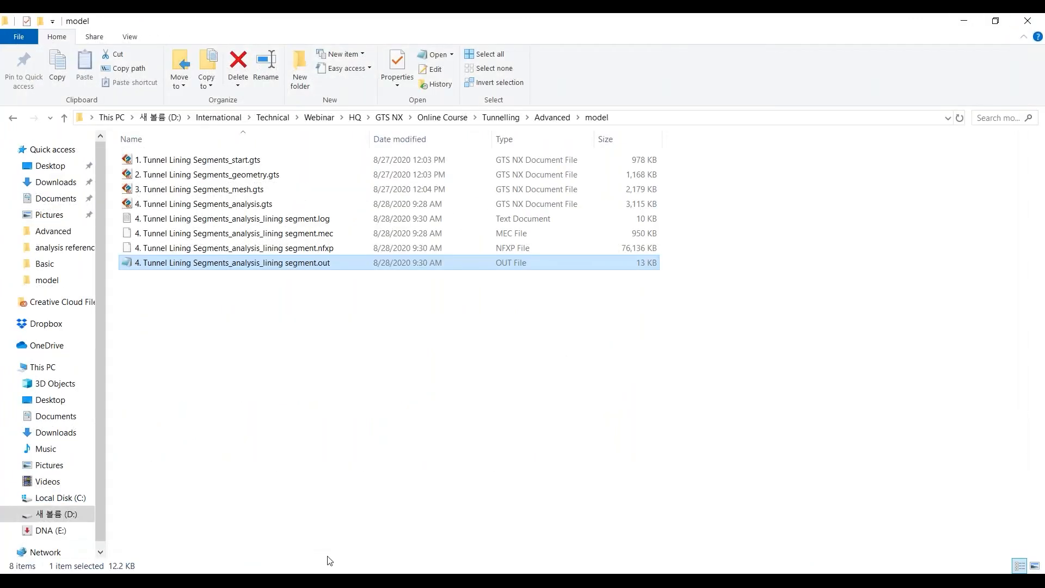
Step: Switch to GTS NX and select all mesh sets from slice-001 through segment connection-10 to check their element and node counts
click(330, 579)
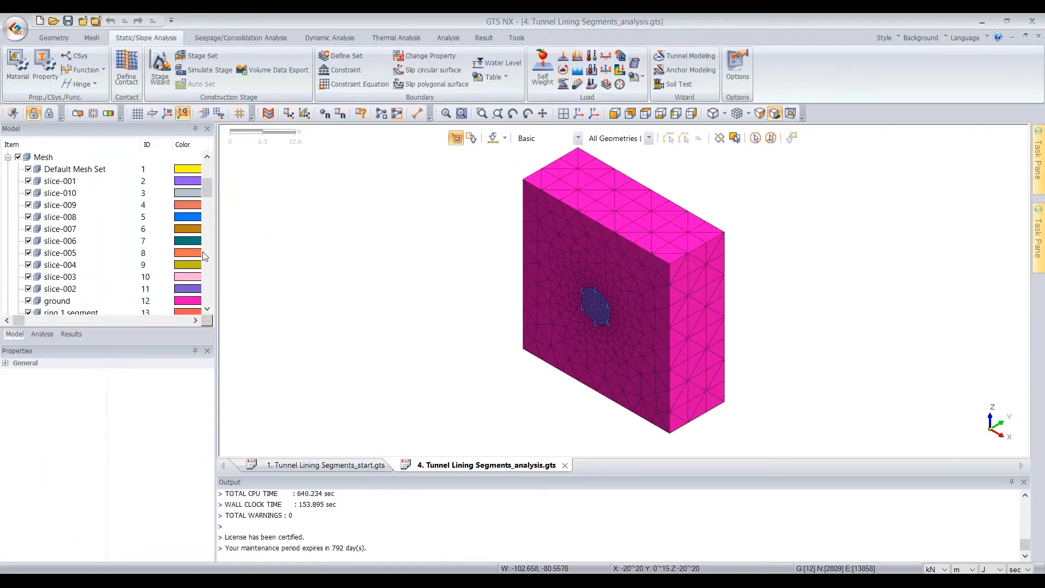
scroll(206, 312, down, 15)
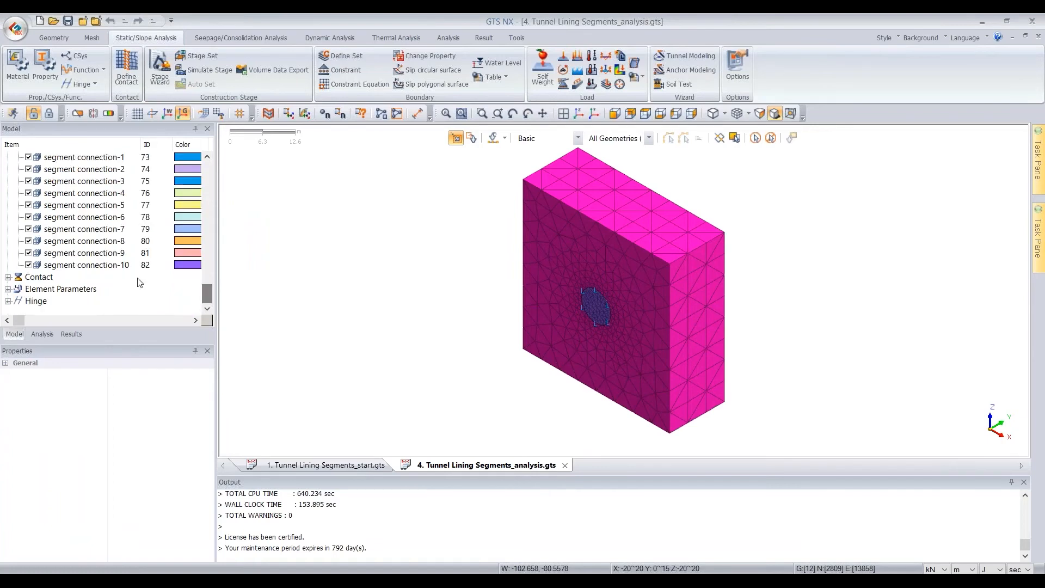
click(40, 333)
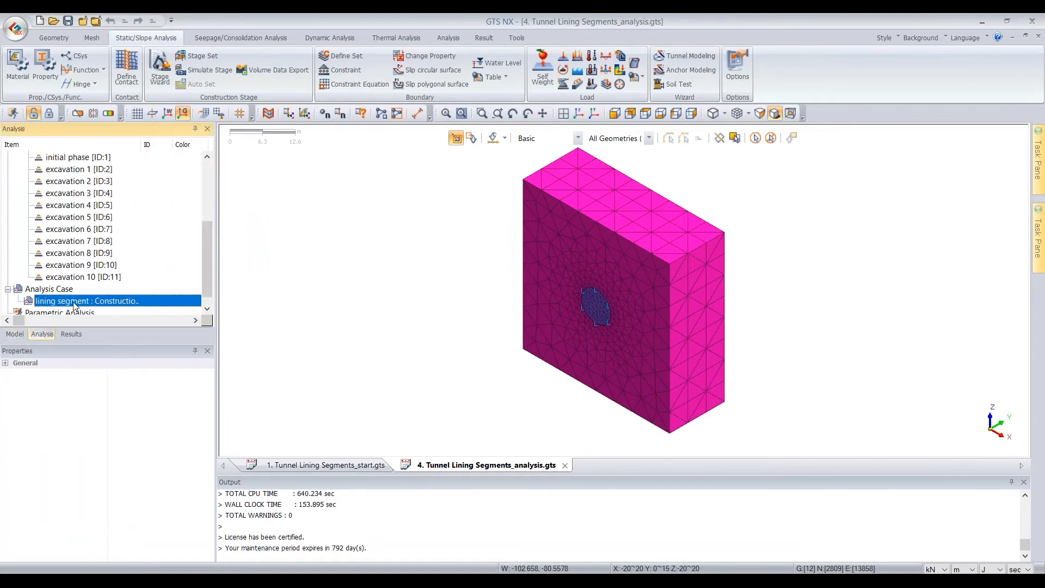
click(90, 275)
scroll(77, 270, up, 3)
click(101, 265)
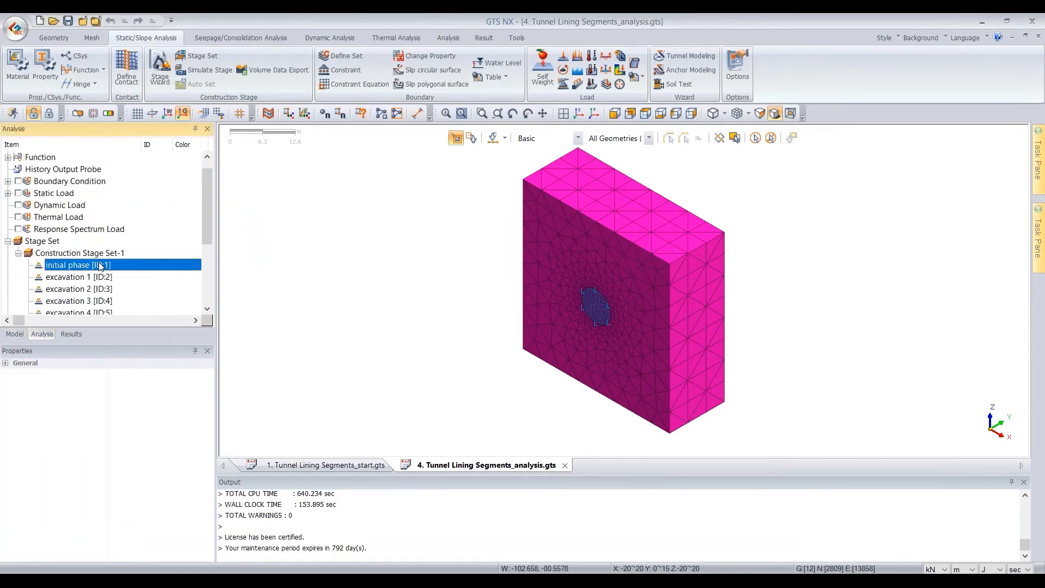
scroll(90, 271, down, 4)
click(15, 334)
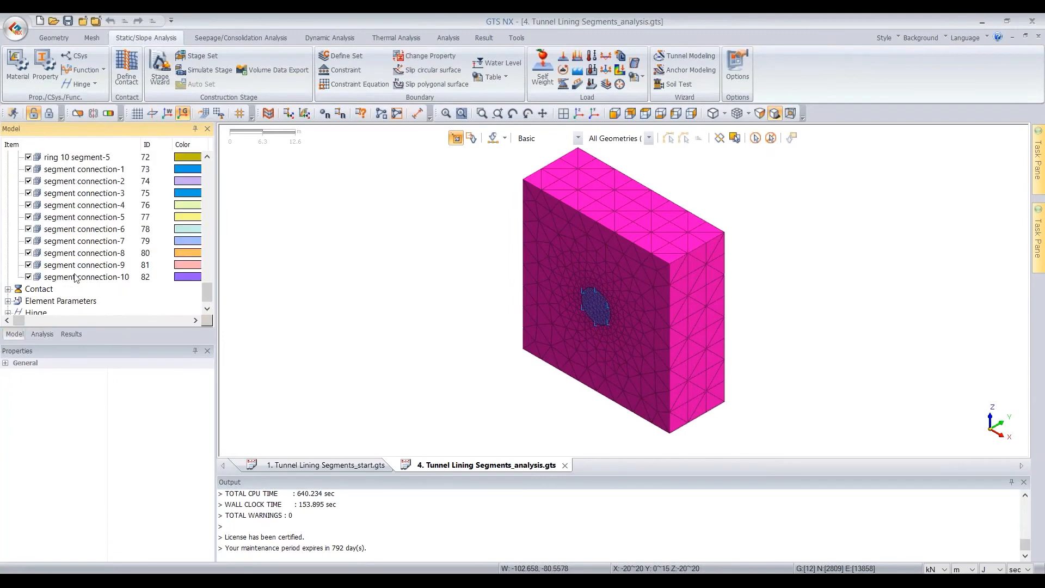
click(74, 277)
scroll(72, 256, up, 20)
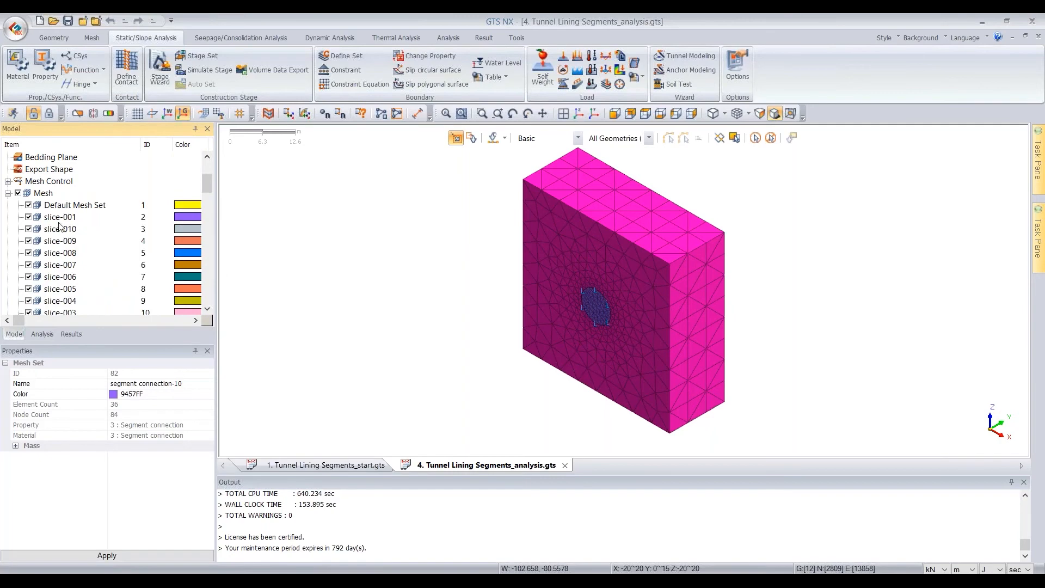
shift+click(57, 218)
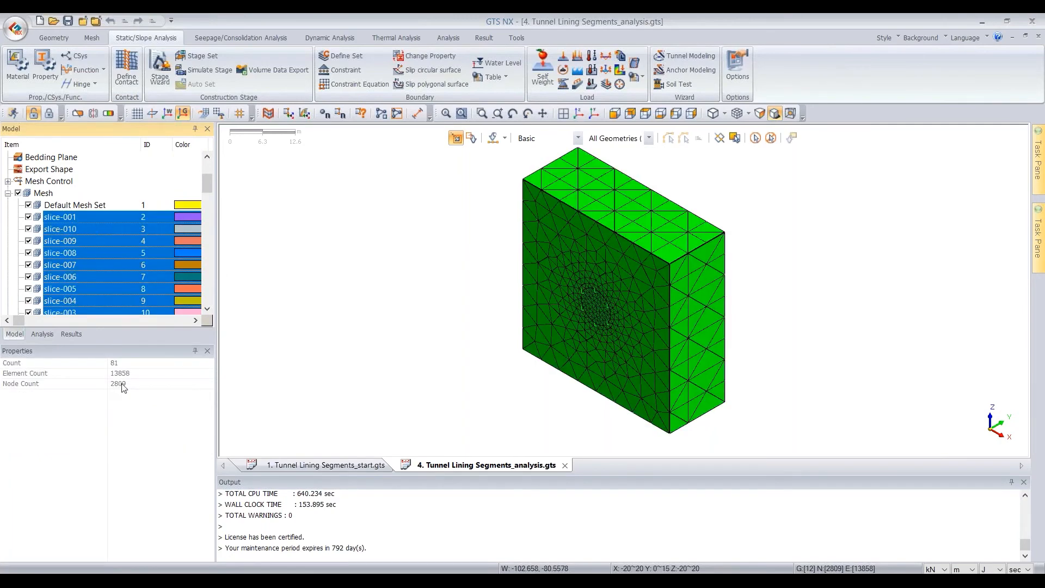
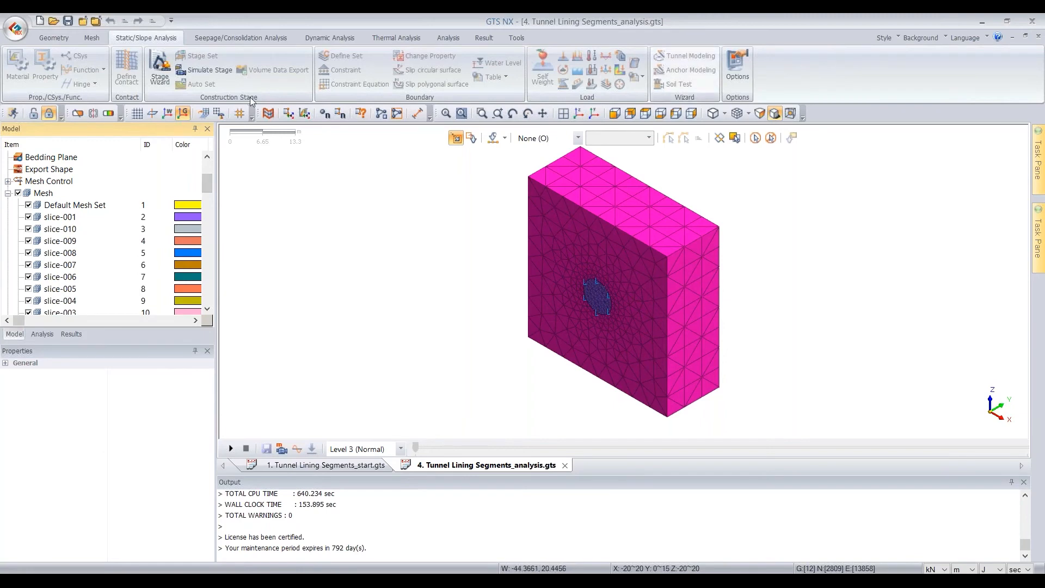
Step: Display the total translation contour for the INCR=1 (LOAD=1.000) displacement results of excavation 10
click(484, 38)
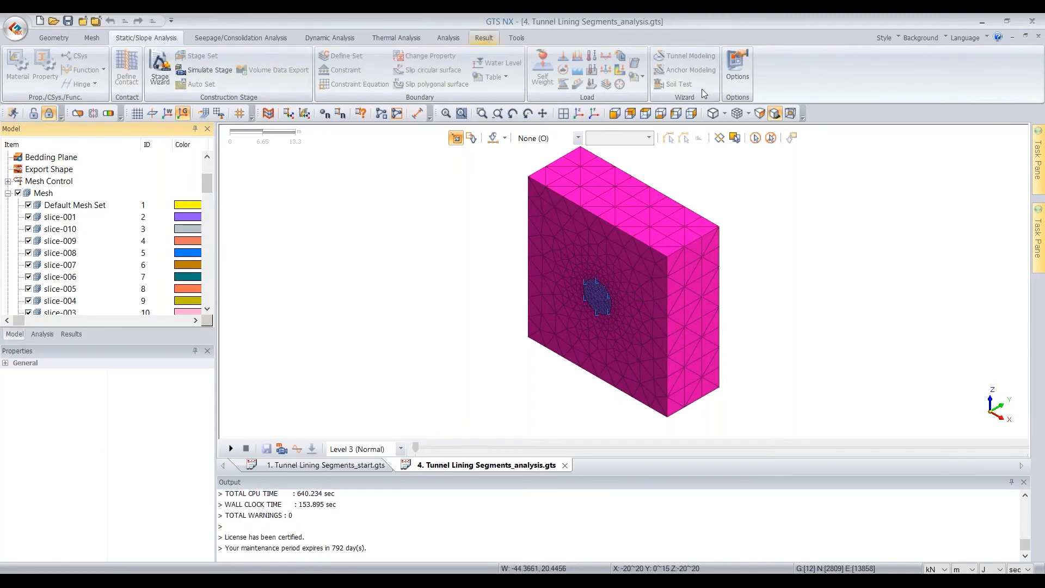
click(71, 334)
drag(205, 262, 206, 270)
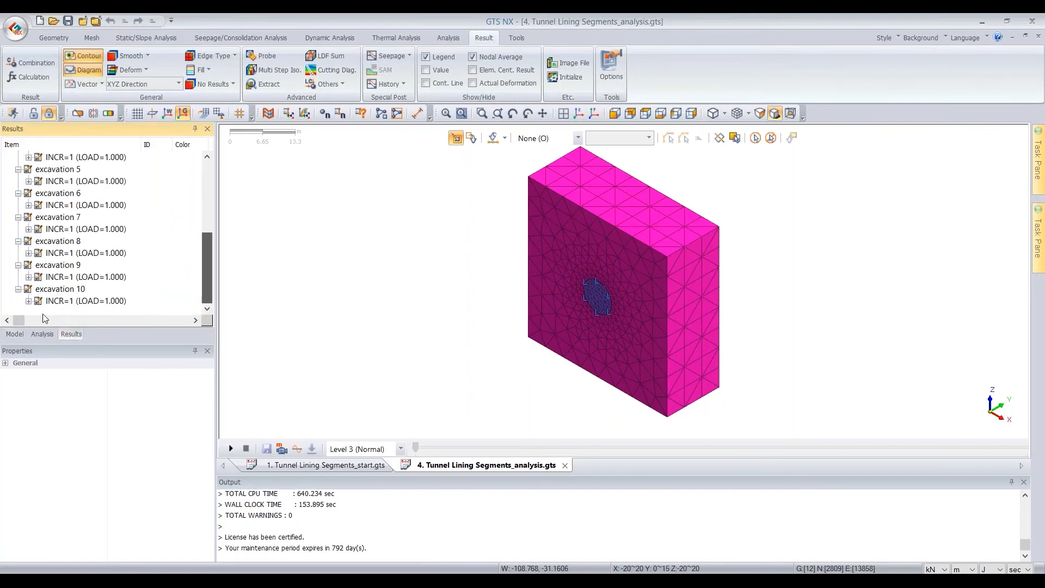
click(28, 300)
click(39, 218)
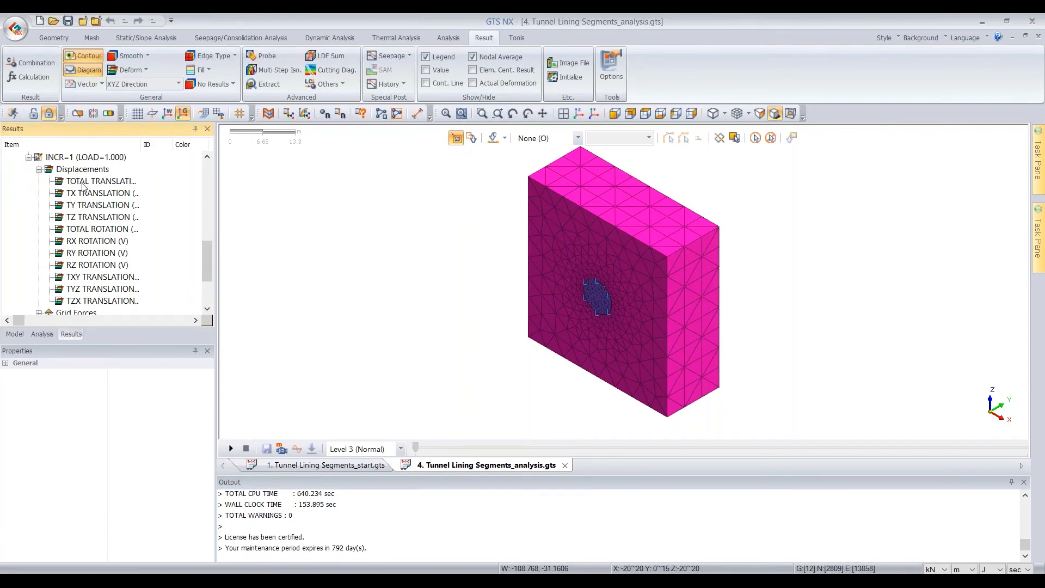
double_click(83, 183)
Step: Set the contour smoothing to Fringe and the deformation display to Undeformed, and inspect the tunnel opening up close
click(146, 55)
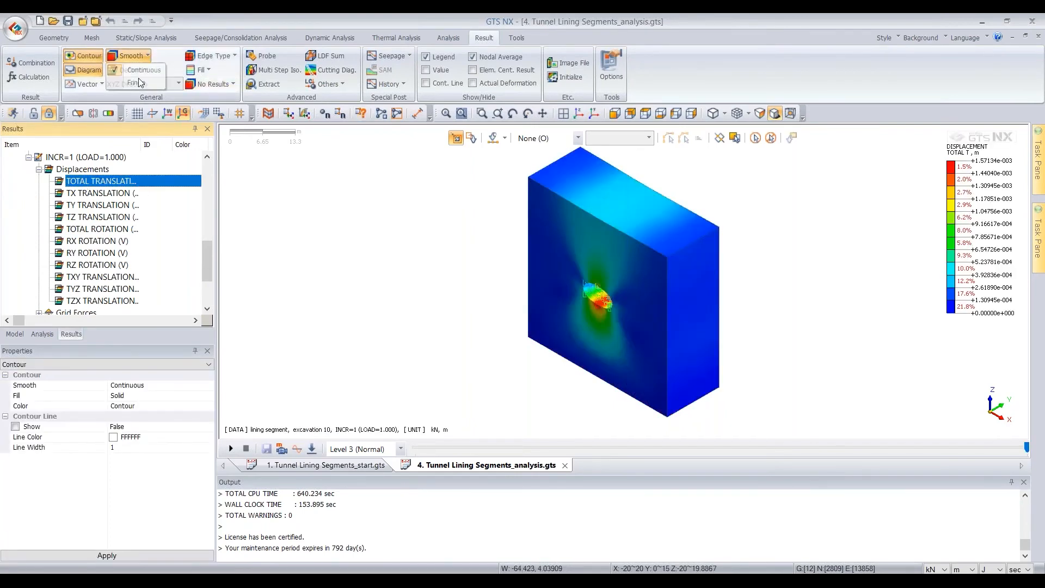
click(136, 83)
click(139, 71)
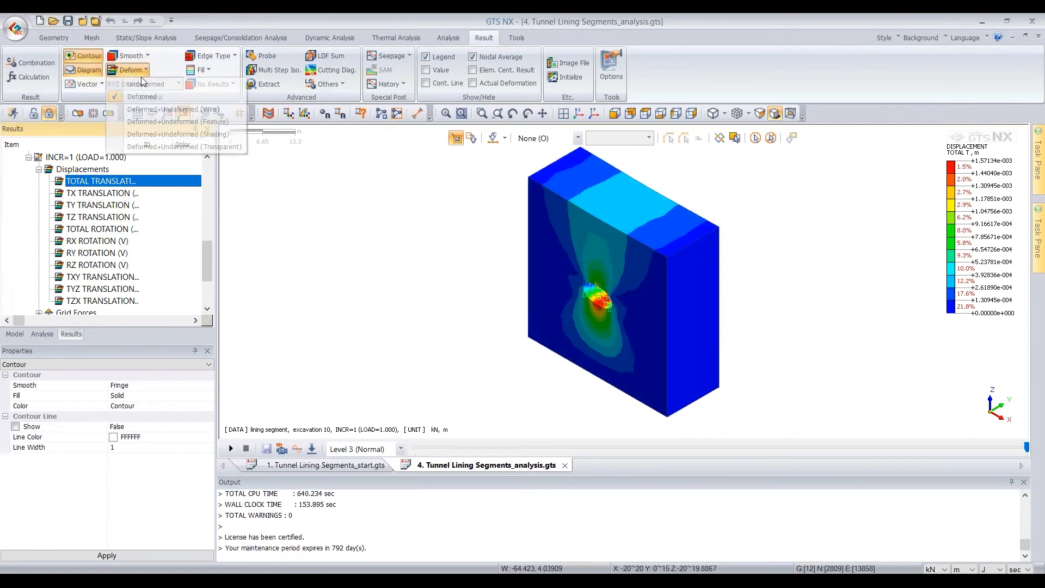
click(141, 96)
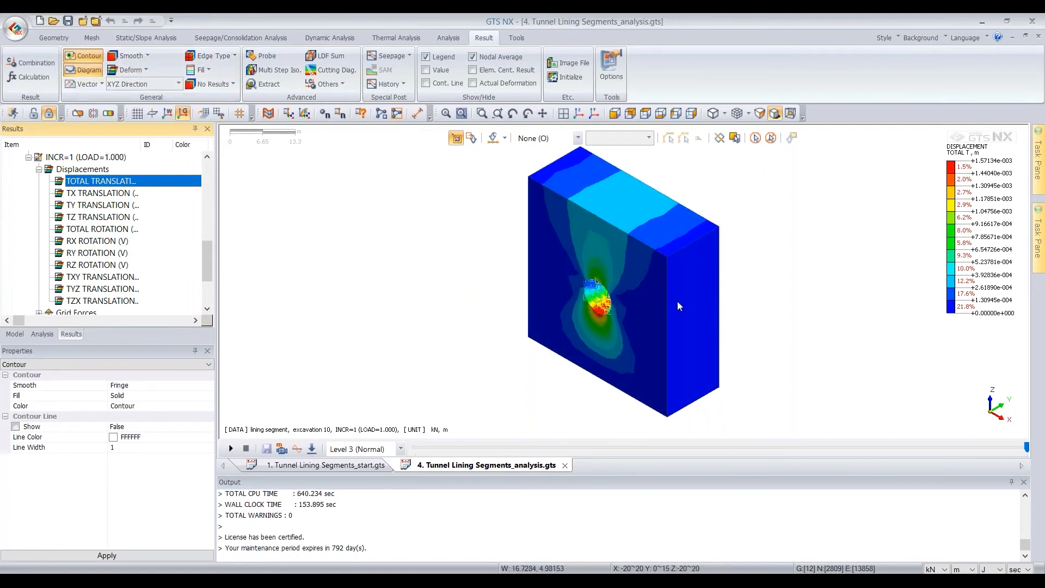
scroll(737, 266, up, 5)
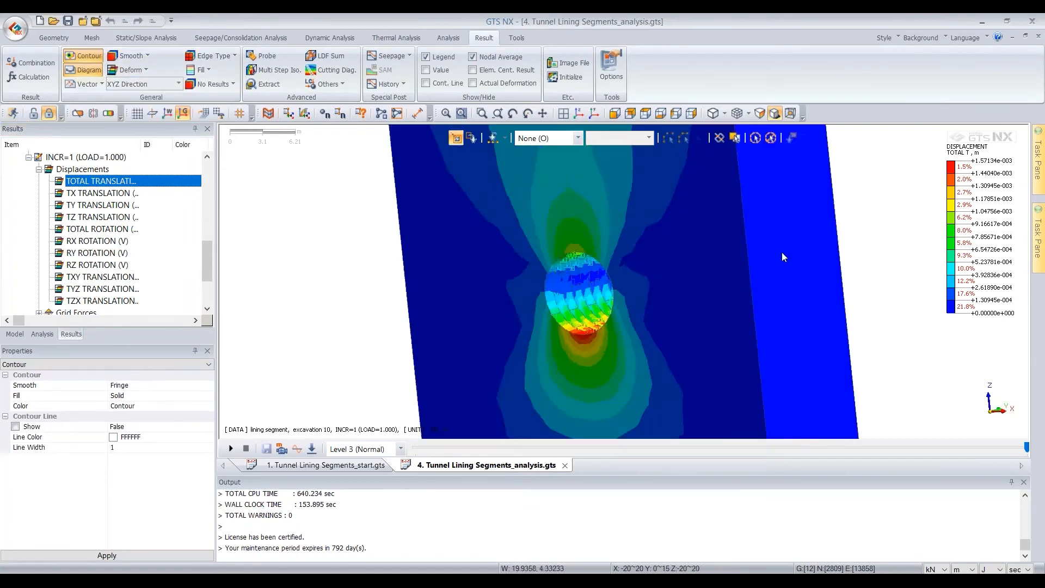
middle_drag(835, 230, 623, 361)
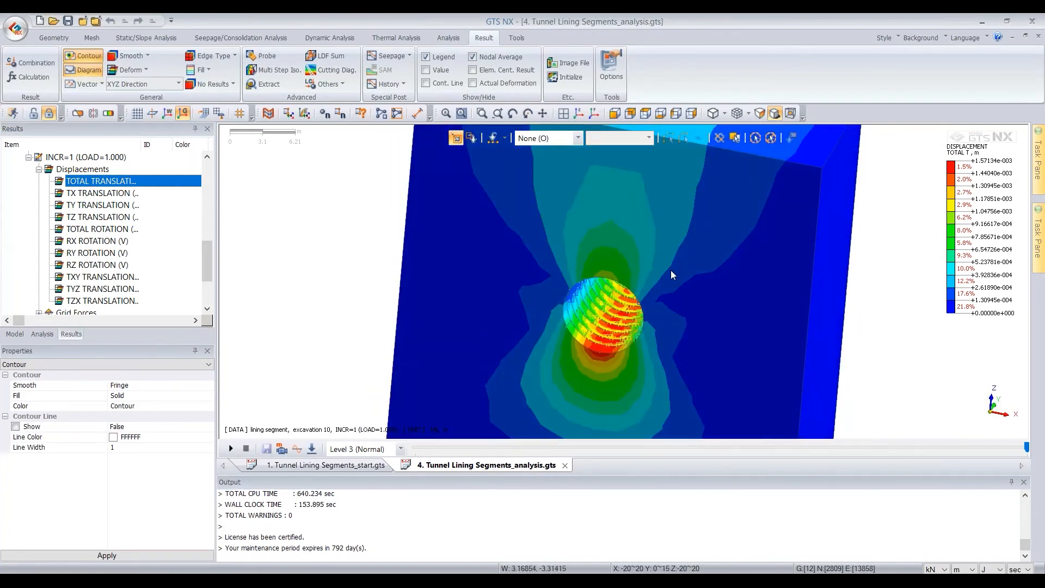
Step: Compare the TX, TY and TZ translation contours of excavation 10 around the tunnel opening
click(94, 195)
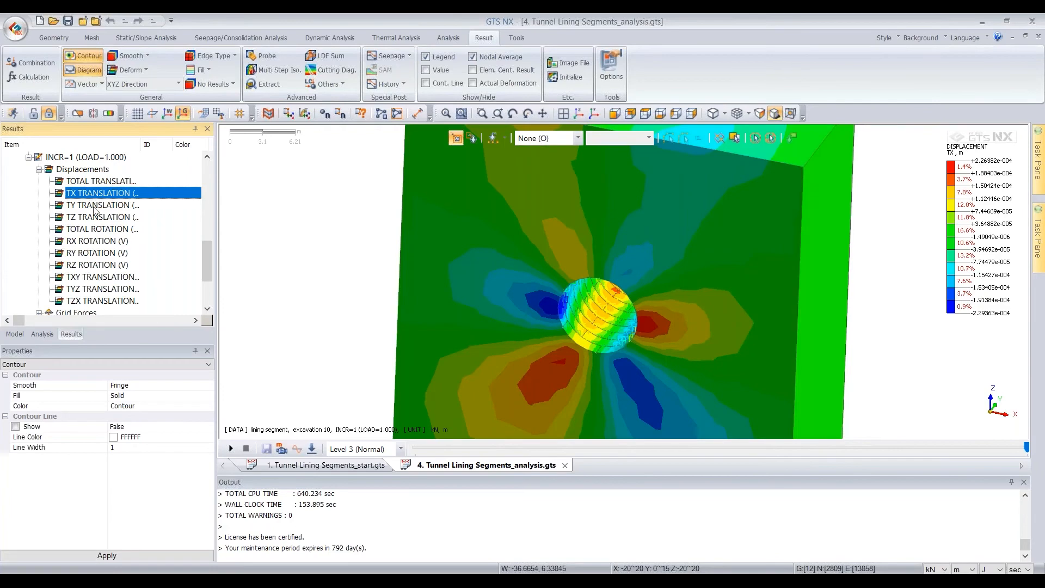
click(95, 206)
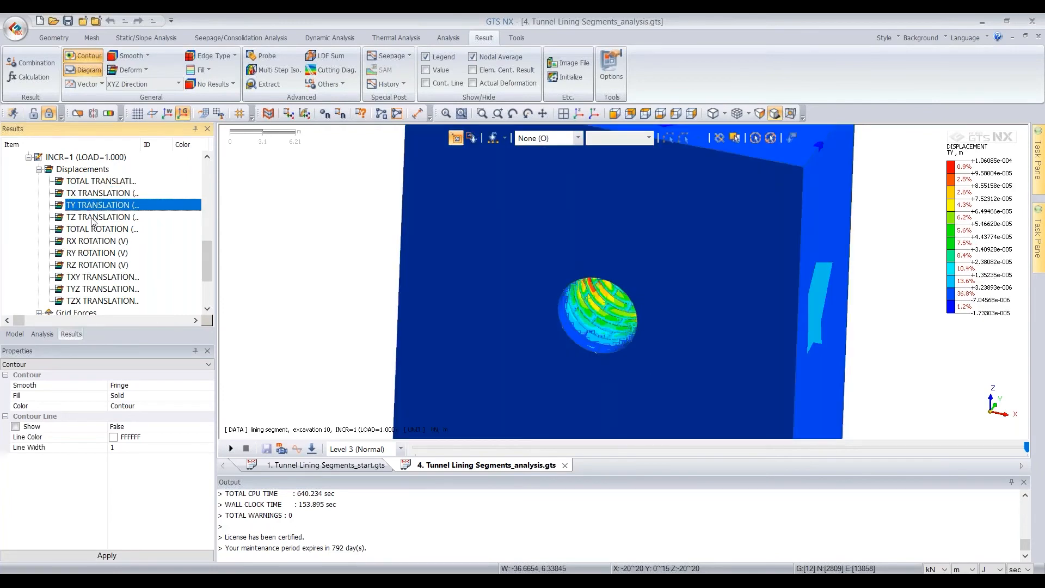
click(95, 218)
middle_drag(605, 325, 631, 298)
scroll(665, 261, up, 3)
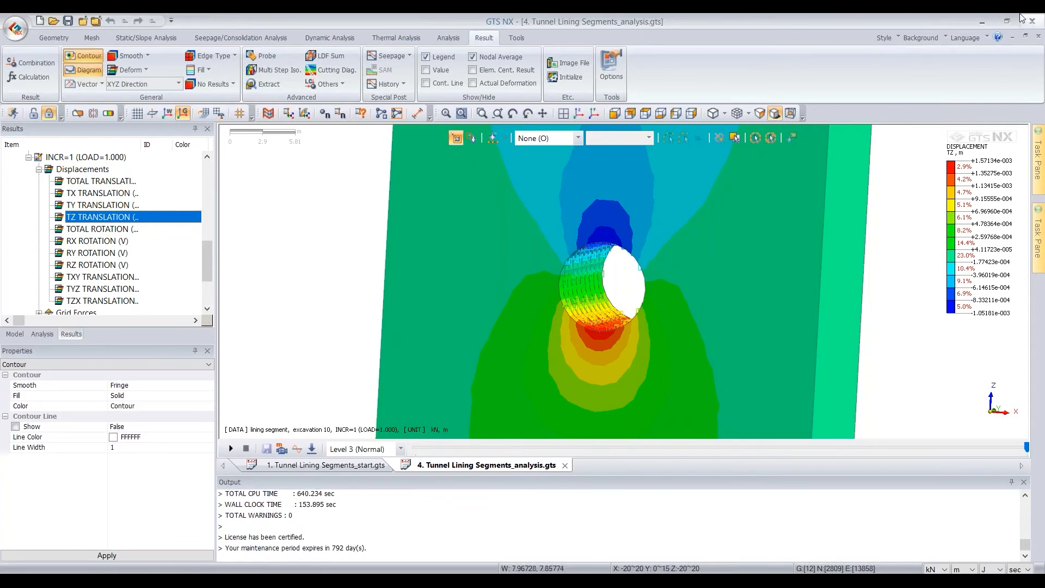
Step: Restore the isometric view and add a clipping plane named x in the X direction at a distance of 0 m
mouse_move(1038, 158)
click(579, 115)
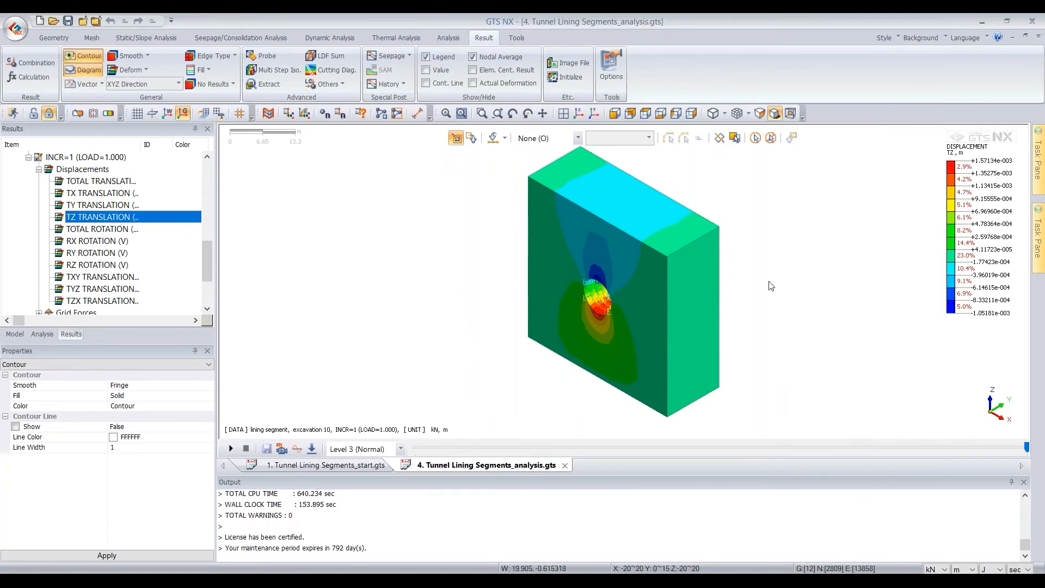
scroll(866, 253, up, 2)
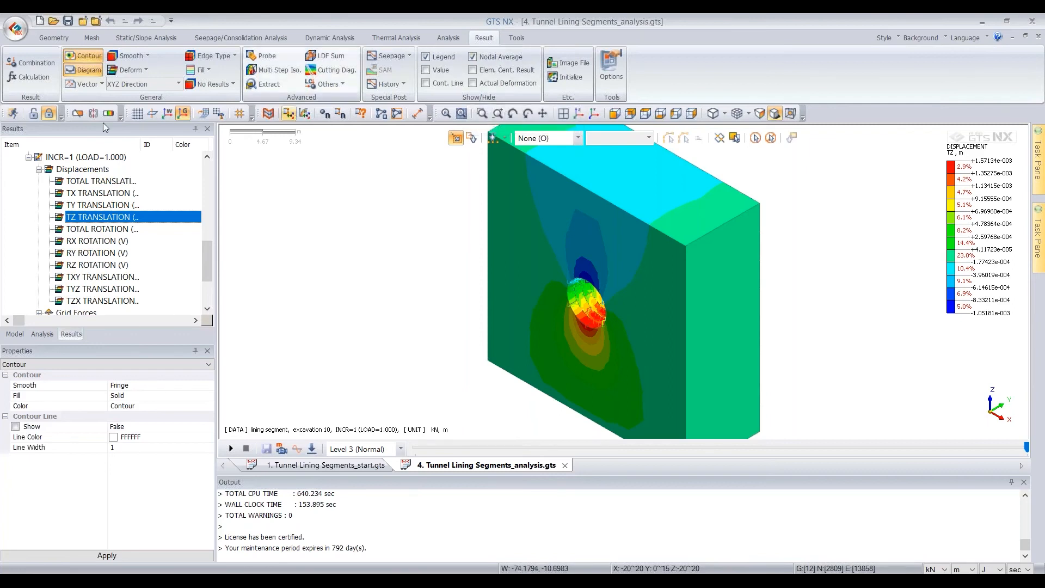
click(73, 116)
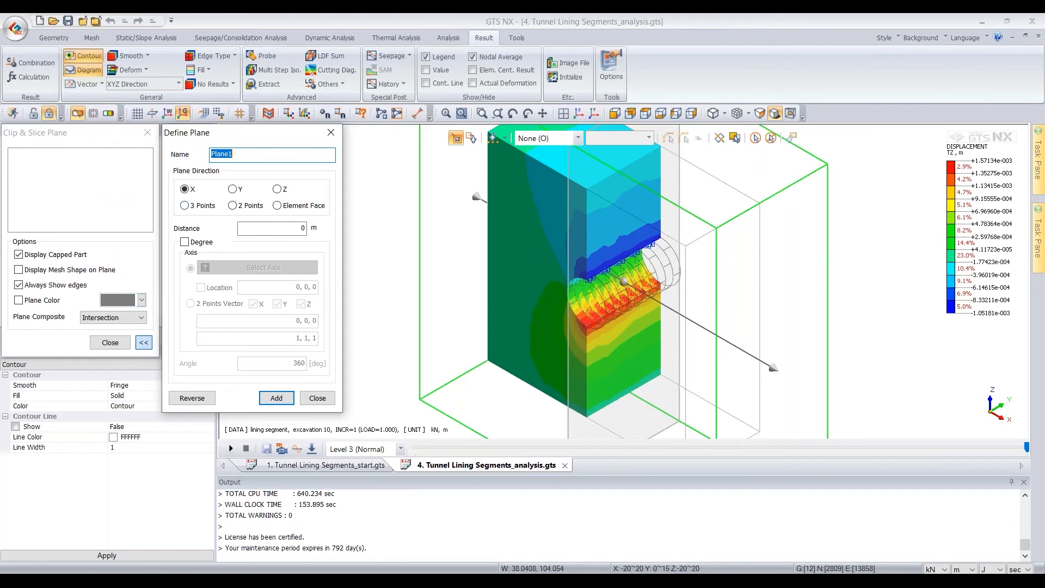
drag(237, 155, 183, 161)
text(x)
click(277, 398)
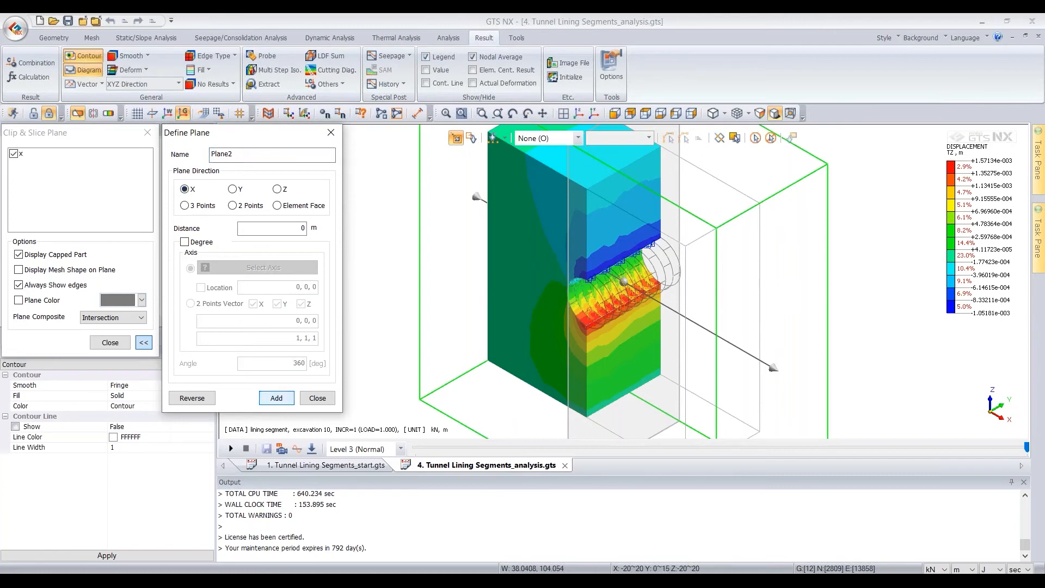
Step: Add a reversed clipping plane named y in the Y direction at a distance of 7.5 m
click(232, 189)
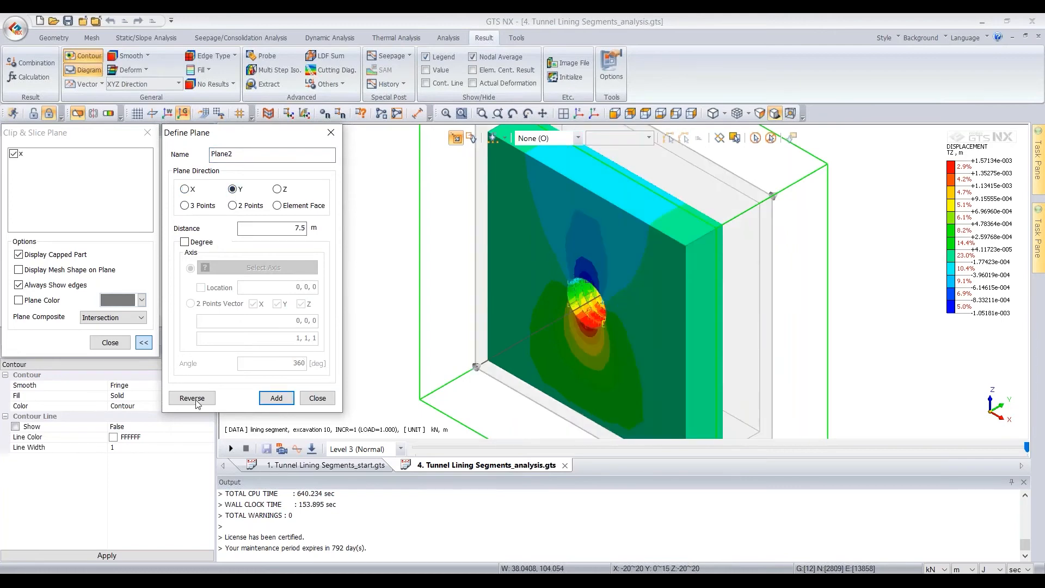
click(192, 398)
key(Tab)
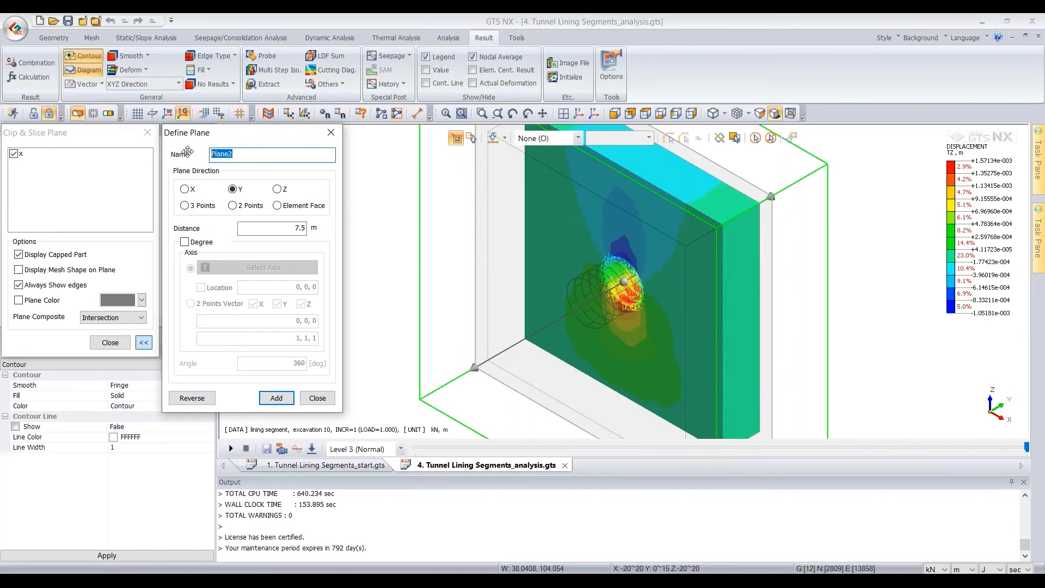
text(Y)
click(279, 401)
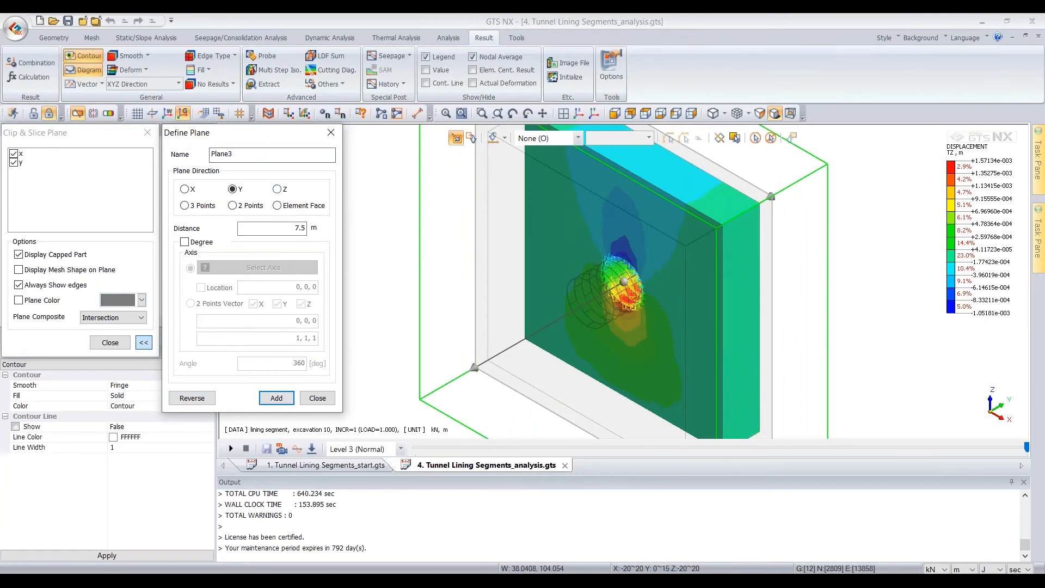
Step: Preview the new clipping plane in the Z, Y and X directions and try moving it through the model
click(277, 189)
double_click(222, 154)
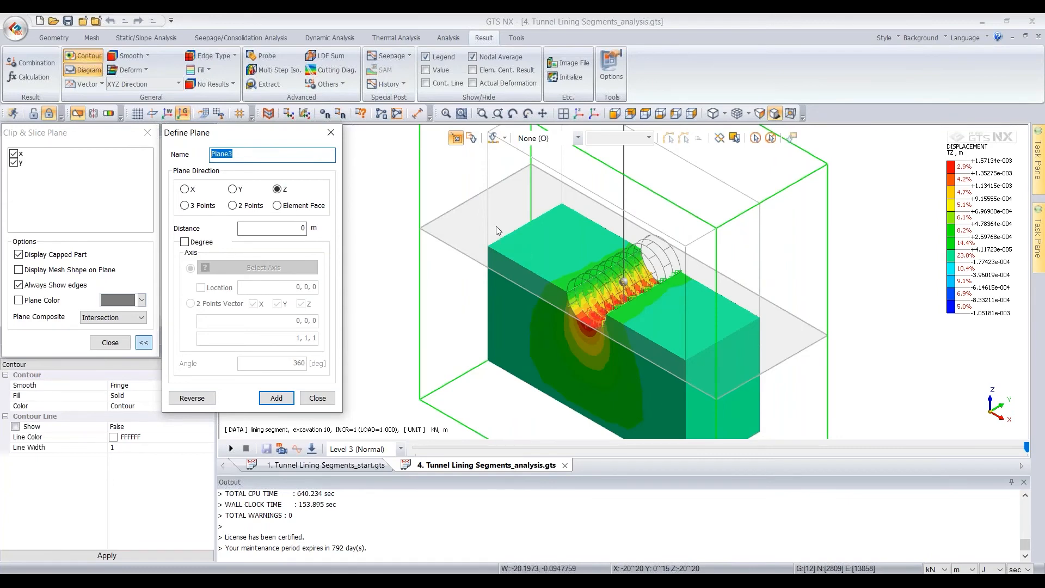
click(499, 318)
click(527, 112)
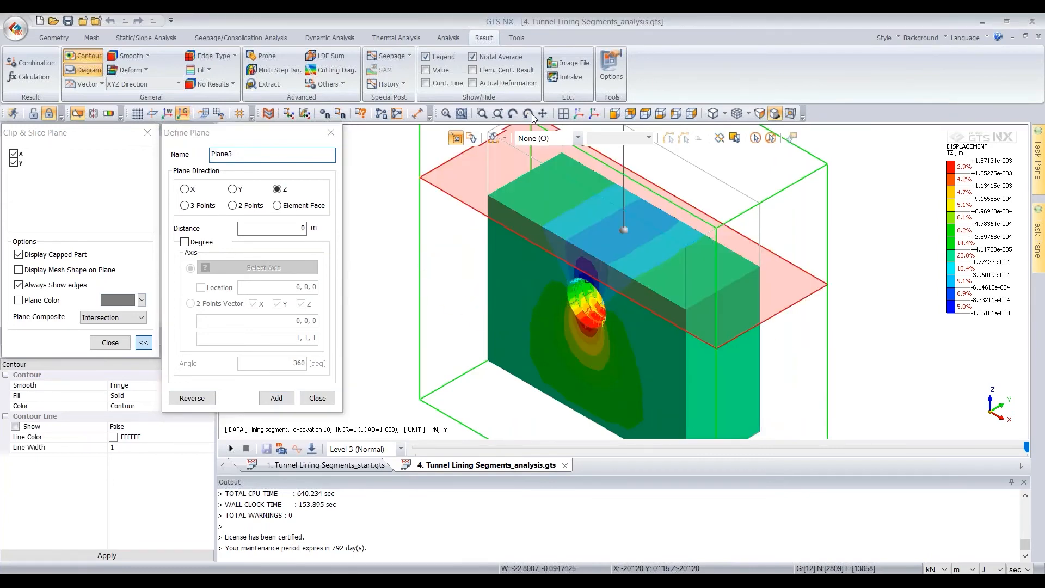
drag(504, 253, 486, 219)
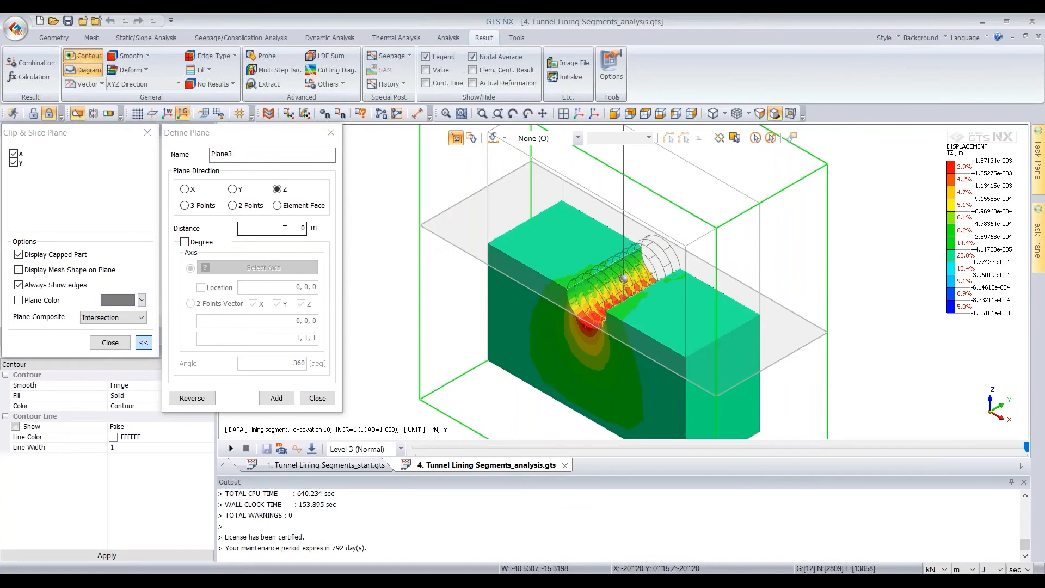
click(242, 191)
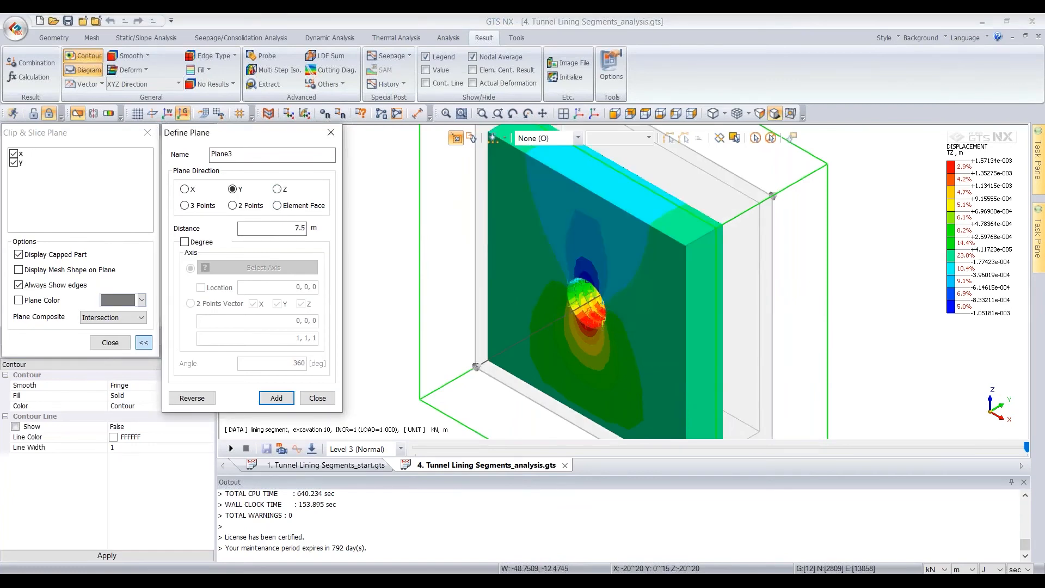
click(184, 189)
drag(592, 218, 697, 310)
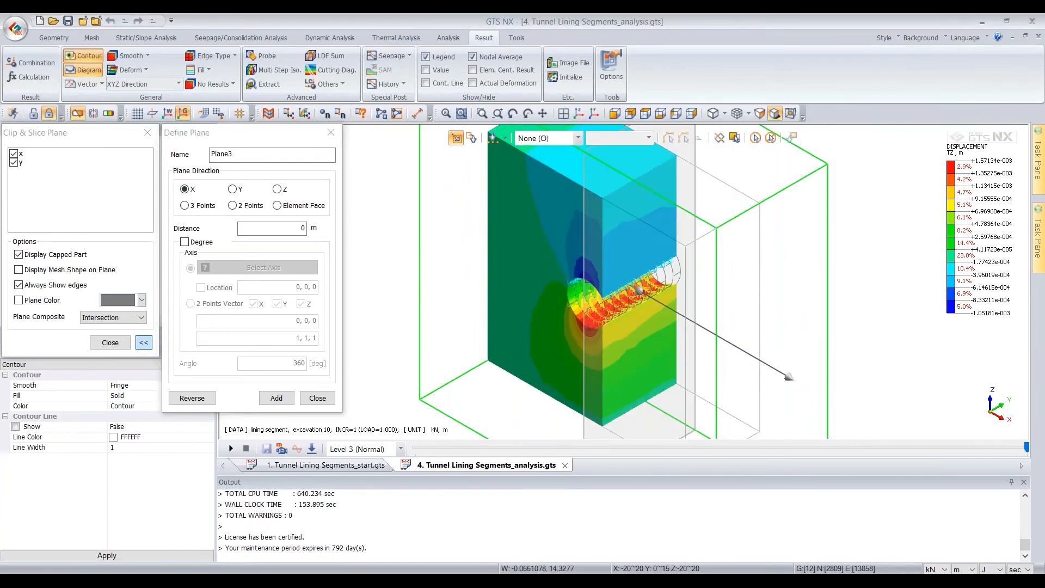
Step: Add a clipping plane named z in the Z direction at a distance of 0 m and finish defining planes
click(277, 189)
drag(234, 154, 156, 155)
text(Z)
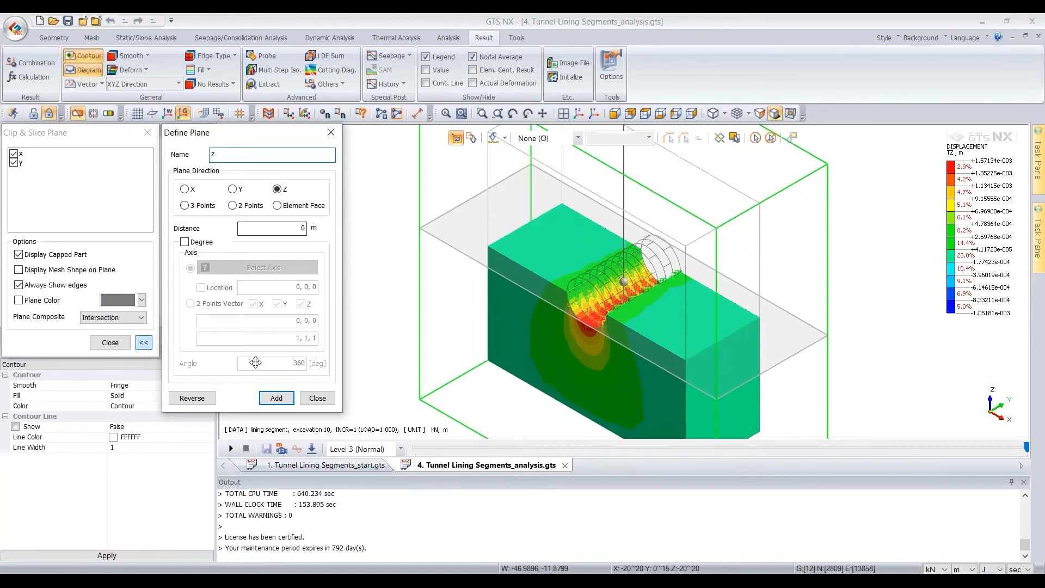
click(276, 398)
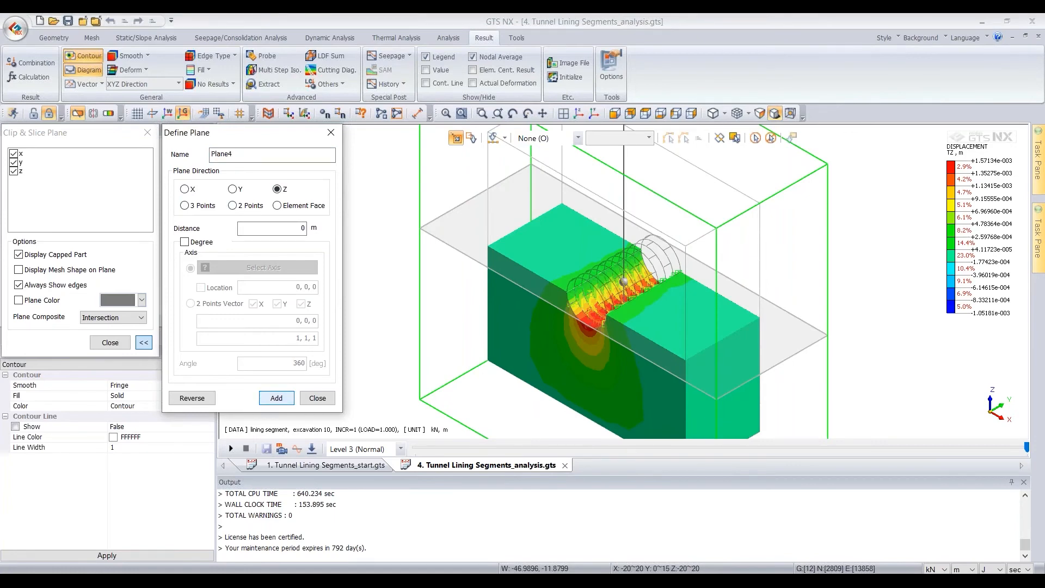
click(317, 398)
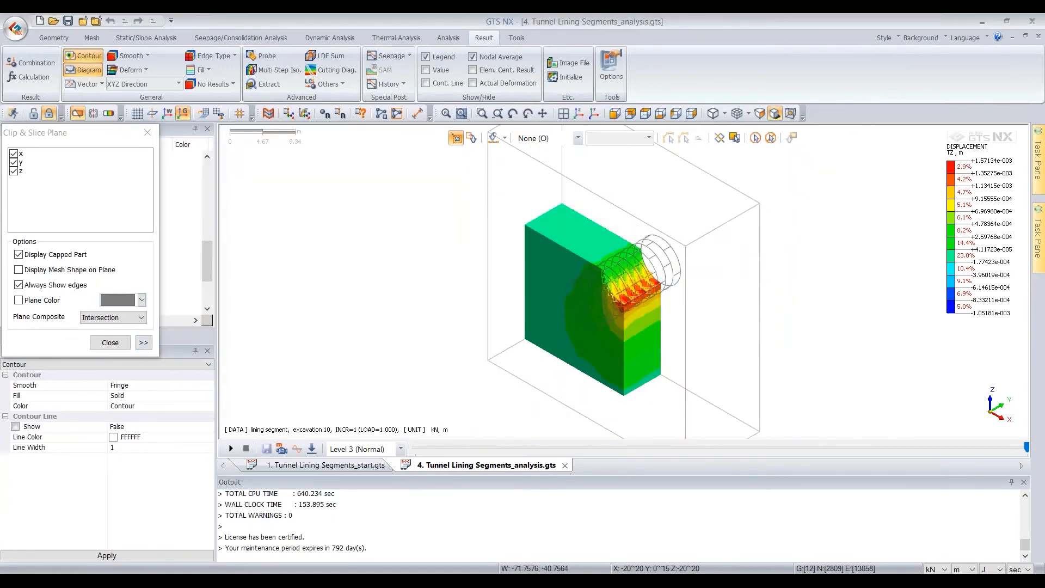
Step: Compare the clipped model with Display Capped Part switched off and on, leaving it on
click(19, 254)
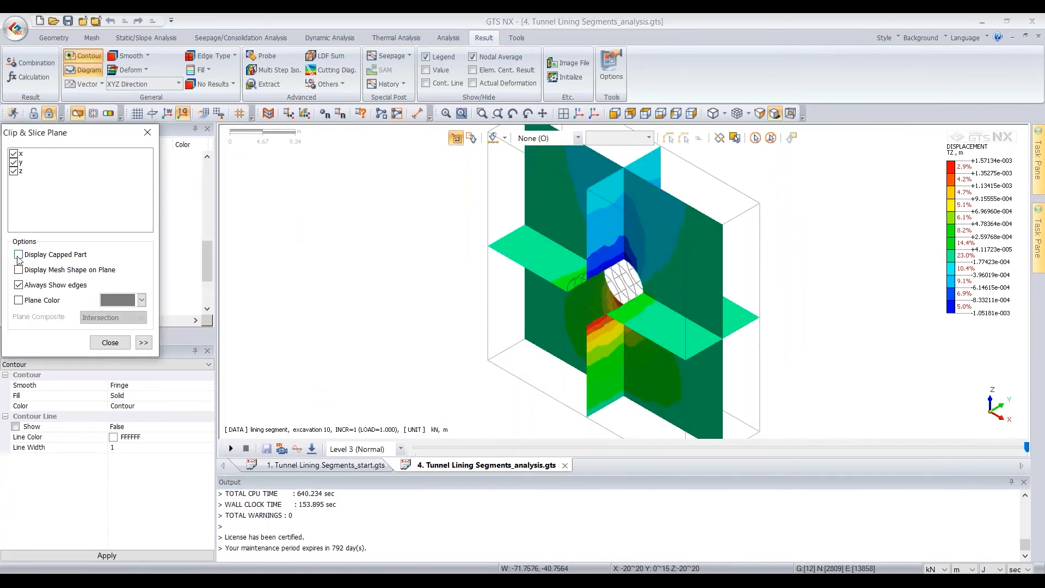
click(18, 256)
click(19, 256)
click(18, 256)
click(19, 256)
click(18, 256)
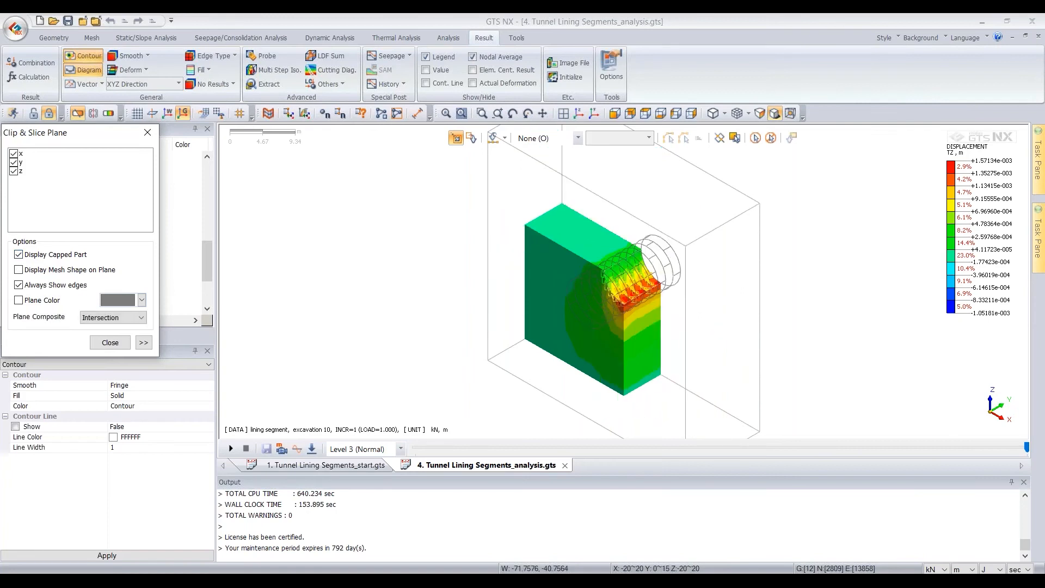
Step: Set the plane composite to Union and deactivate the z and y clipping planes, keeping only x active
click(114, 318)
click(96, 338)
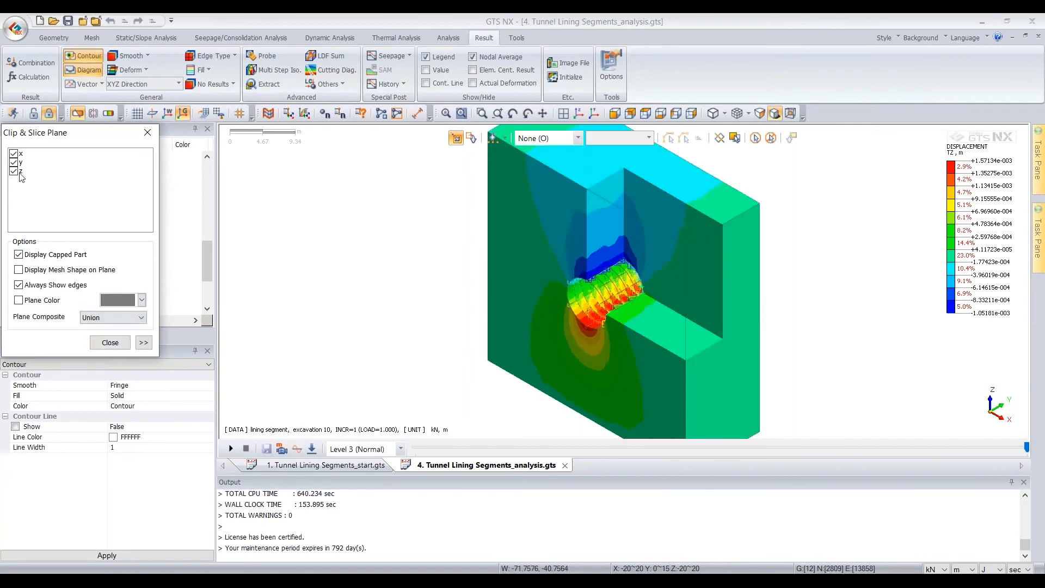
click(13, 170)
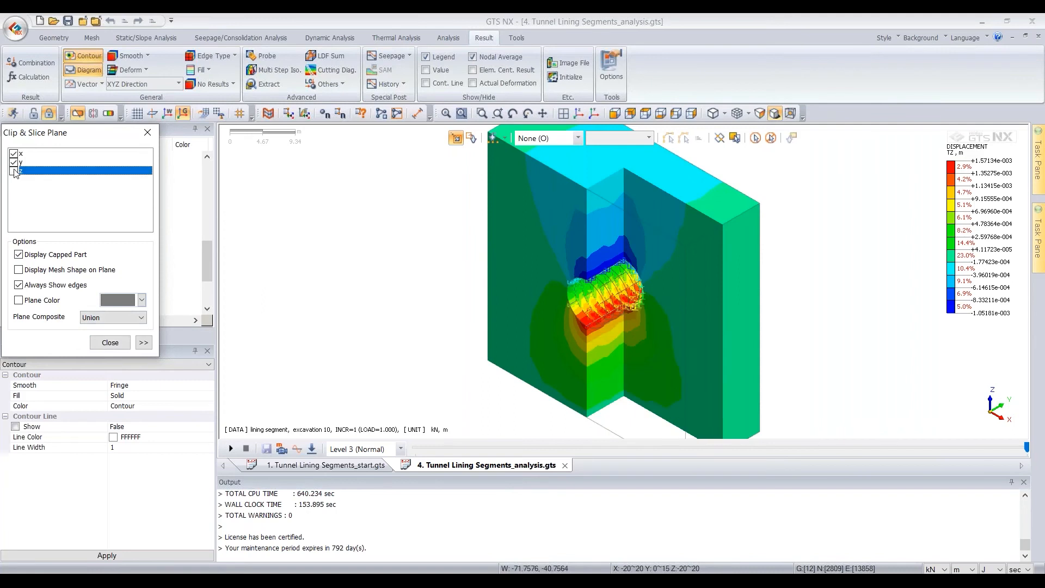
click(13, 163)
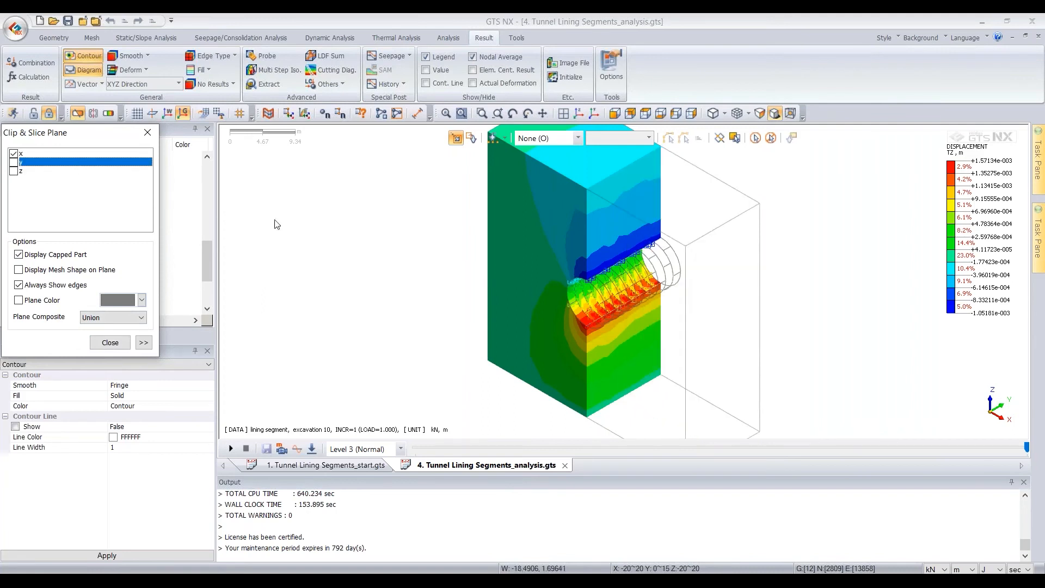
Step: Compare cuts with different combinations of the y and z planes, return to plane x alone, and close the clipping plane settings
click(14, 163)
click(14, 171)
click(13, 171)
click(14, 163)
click(14, 171)
click(14, 163)
click(13, 163)
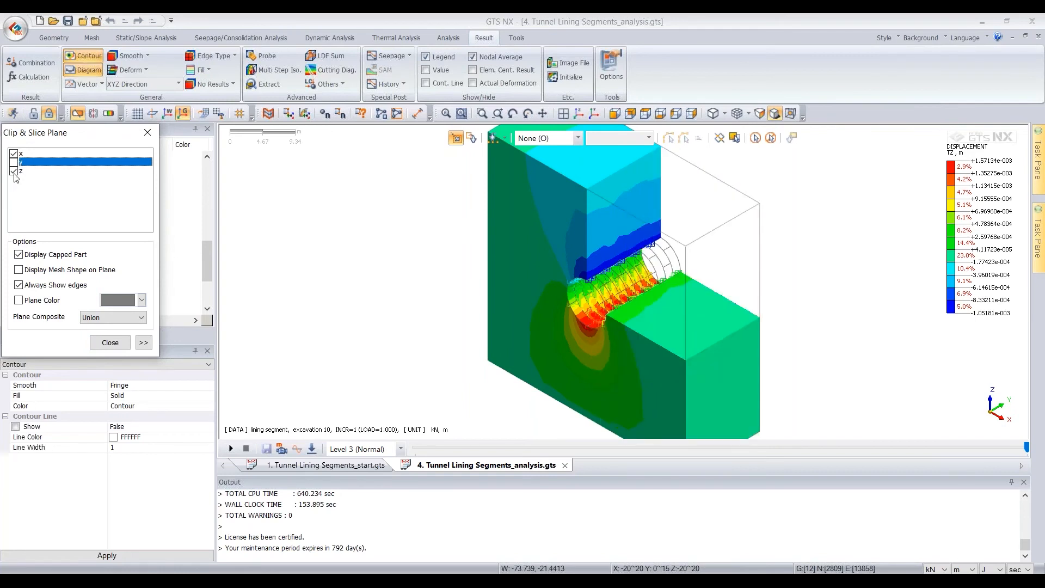
click(14, 171)
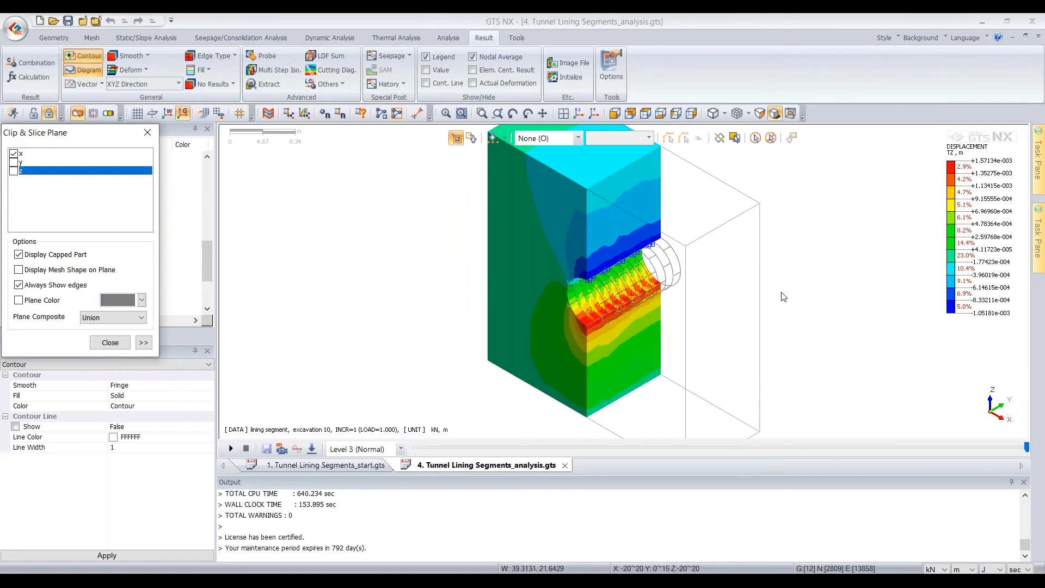
scroll(622, 261, up, 1)
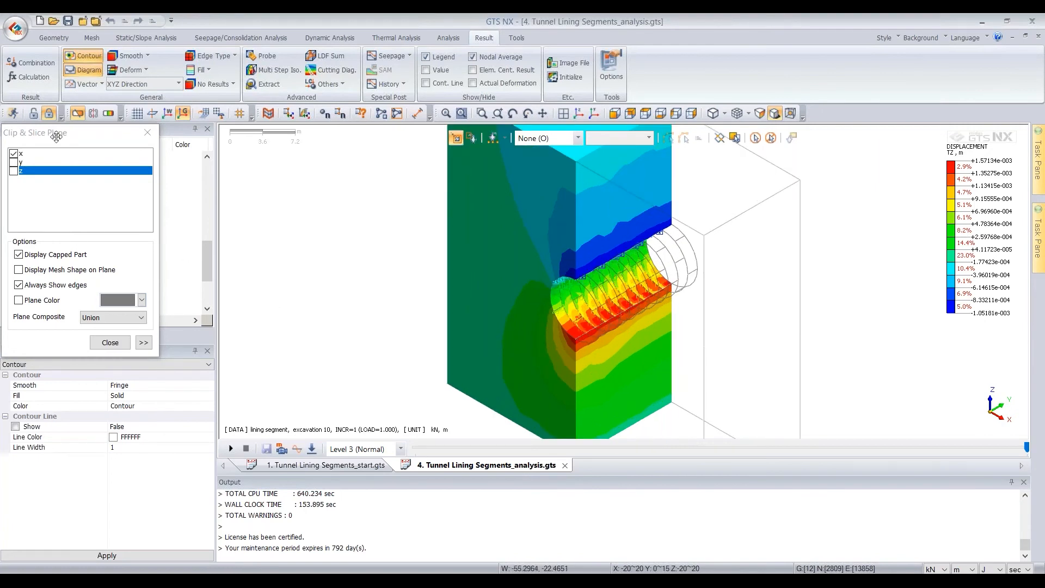
drag(56, 136, 153, 165)
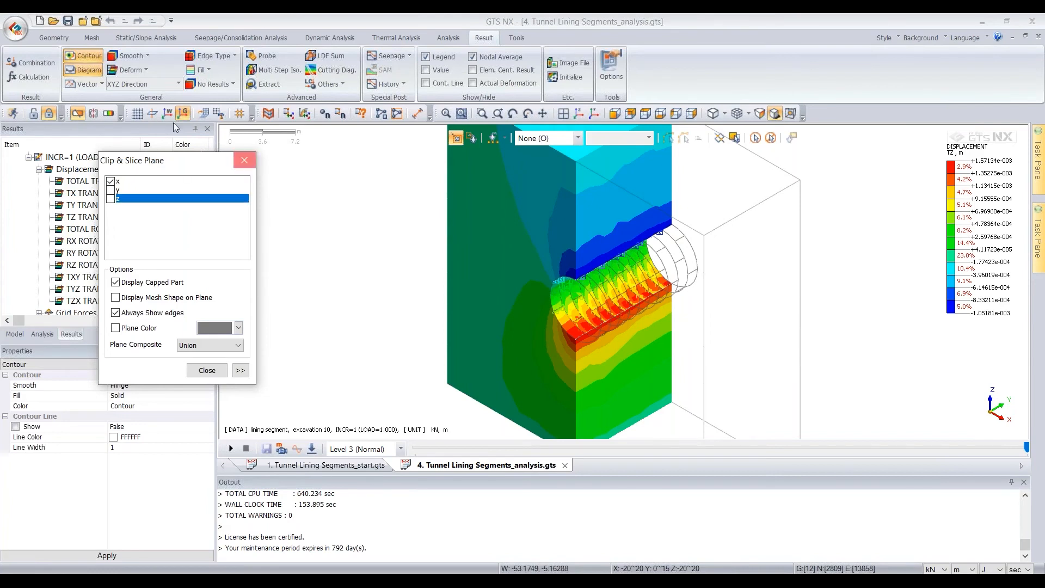
click(244, 160)
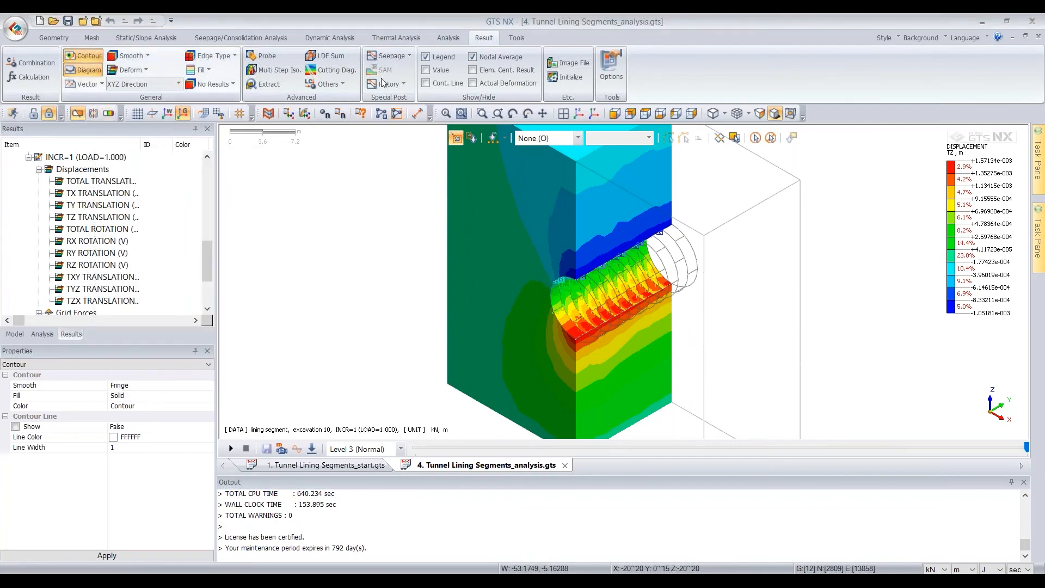
Step: Probe the TZ displacement at three nodes along the tunnel crown with the tag entity set to Node
click(267, 57)
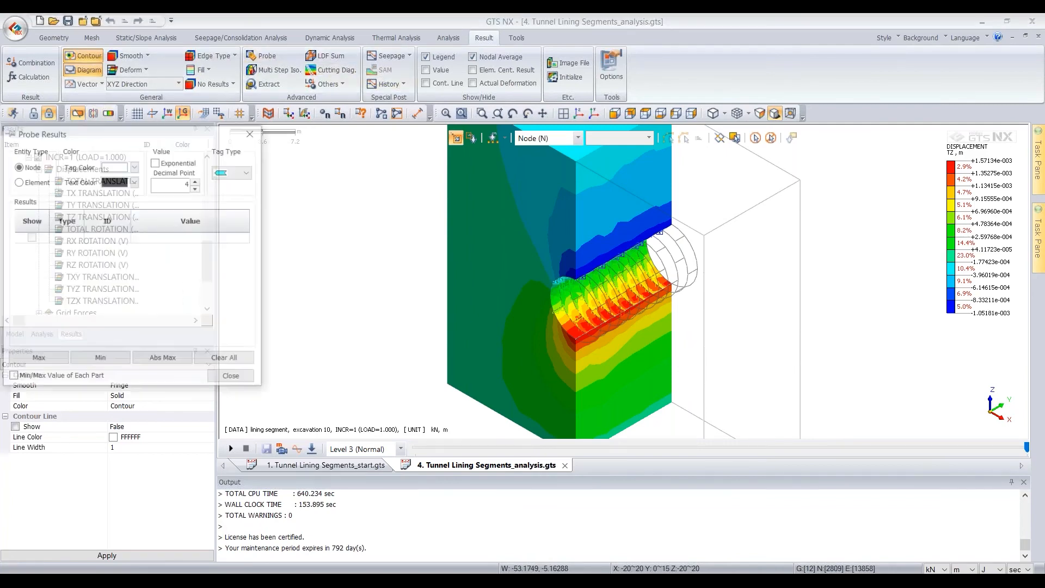
drag(228, 171, 230, 171)
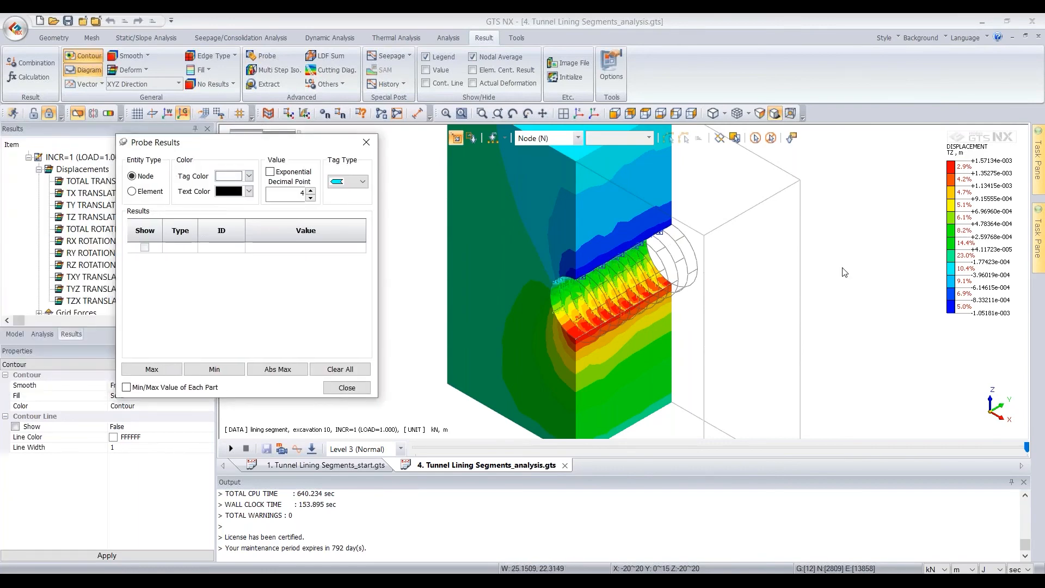
scroll(607, 257, up, 2)
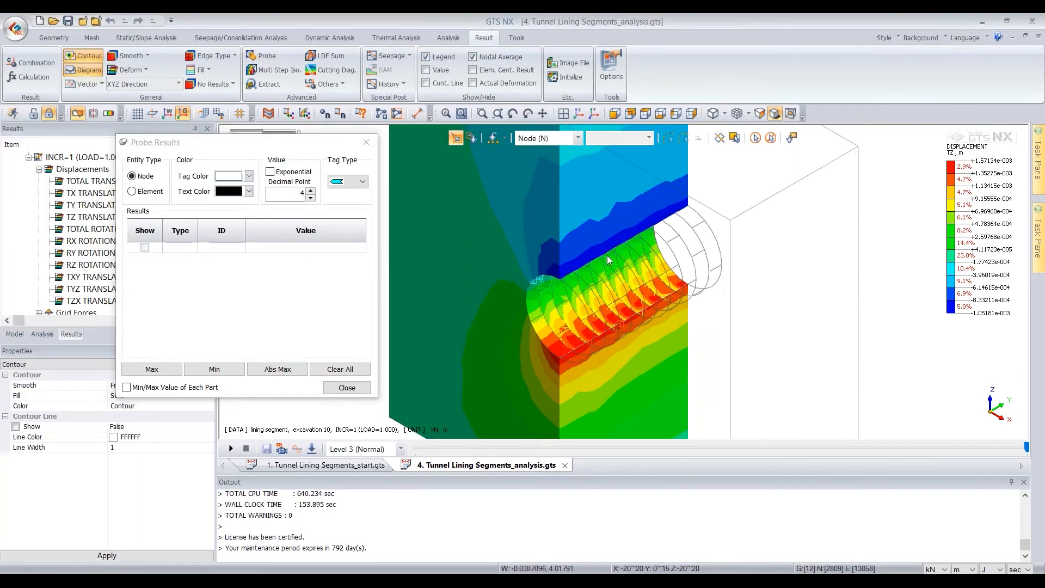
middle_drag(602, 282, 606, 230)
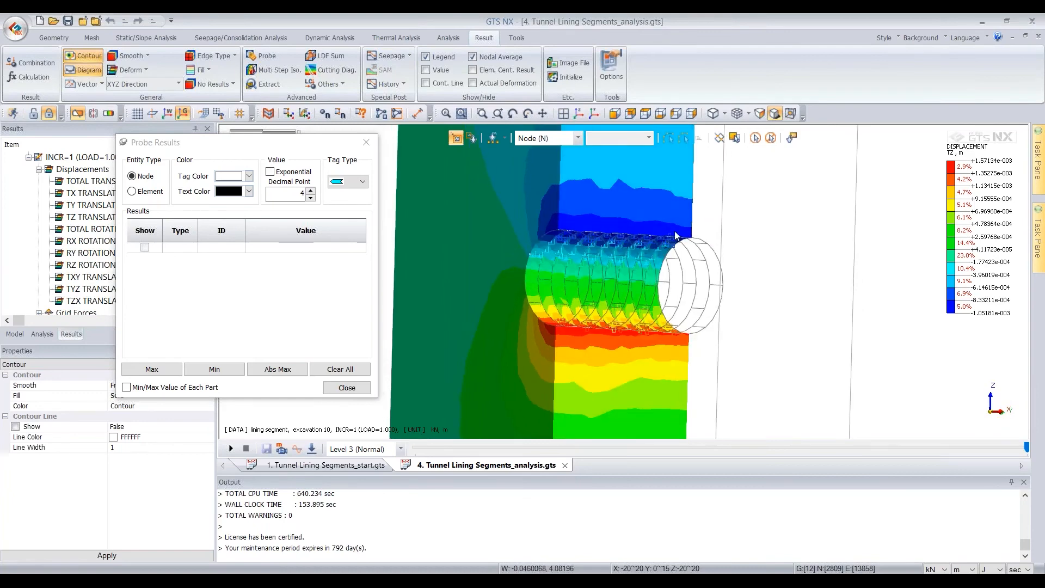
scroll(616, 198, up, 3)
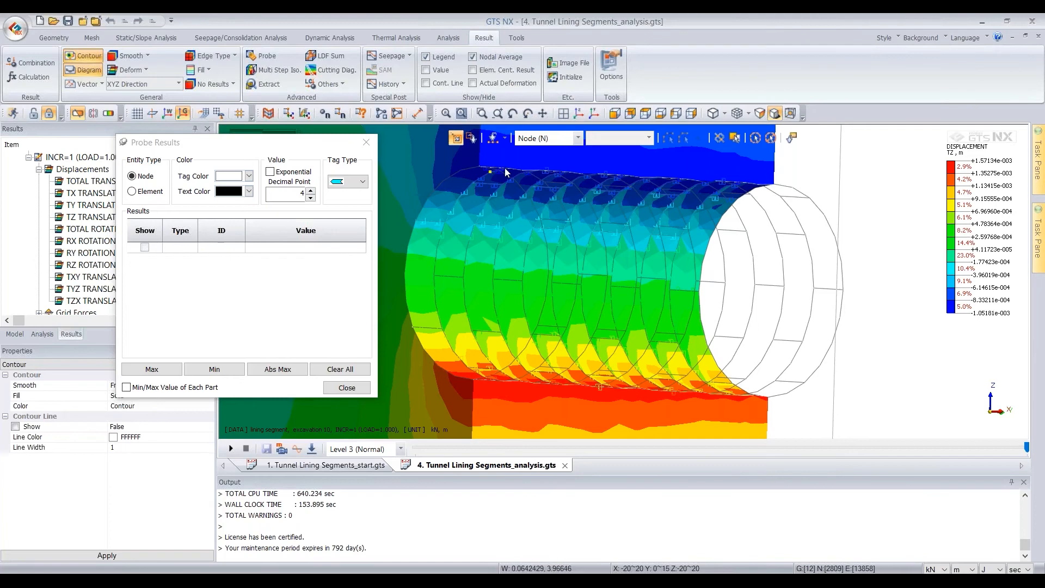
click(532, 173)
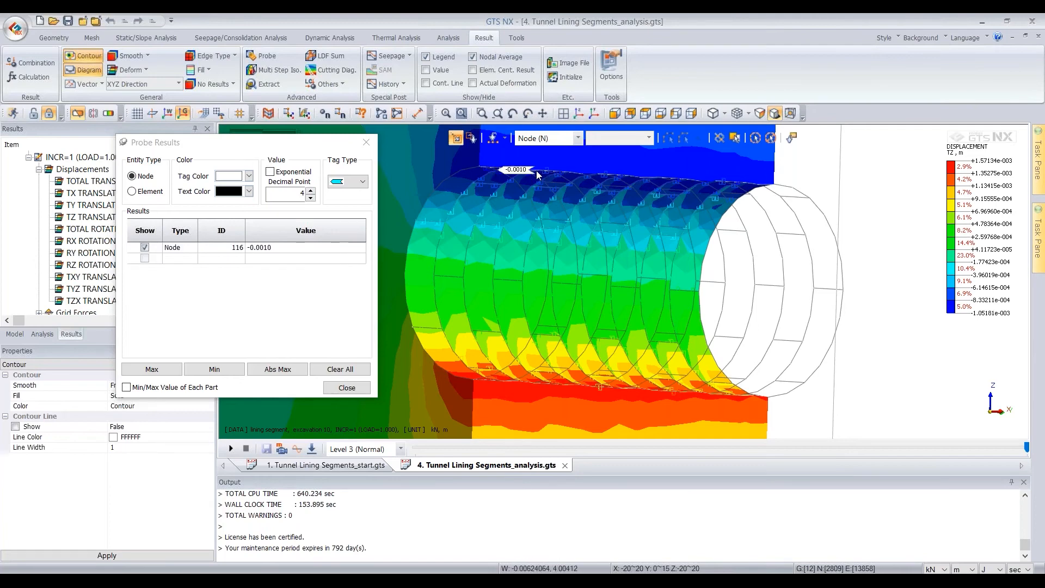
click(557, 171)
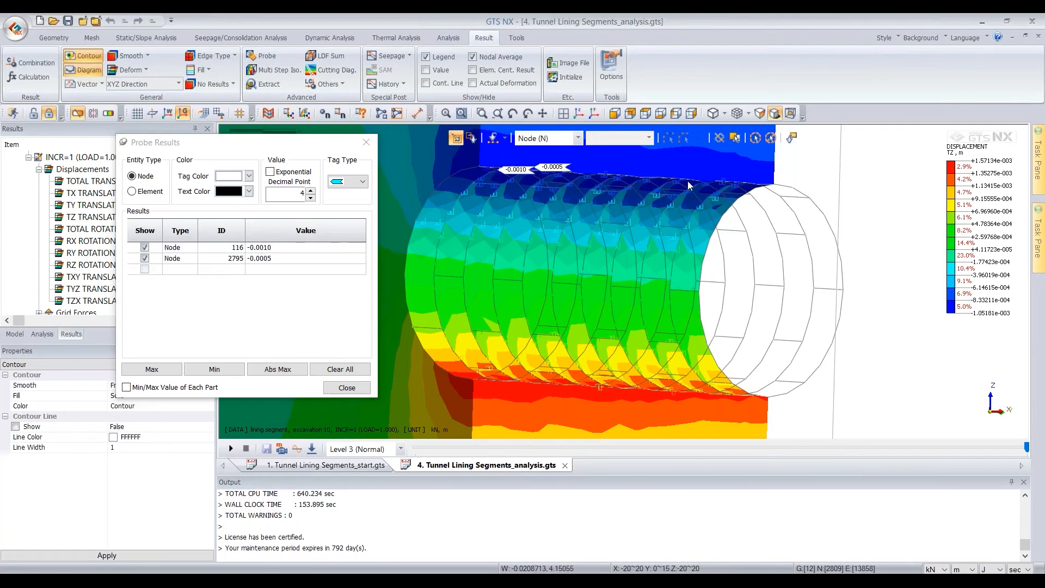
middle_drag(674, 207, 528, 234)
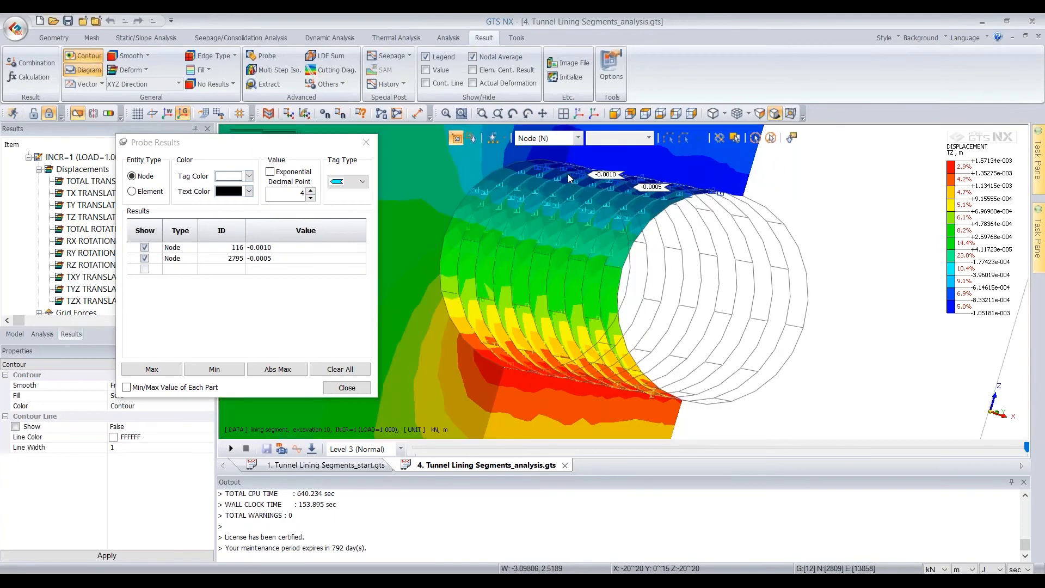
click(527, 235)
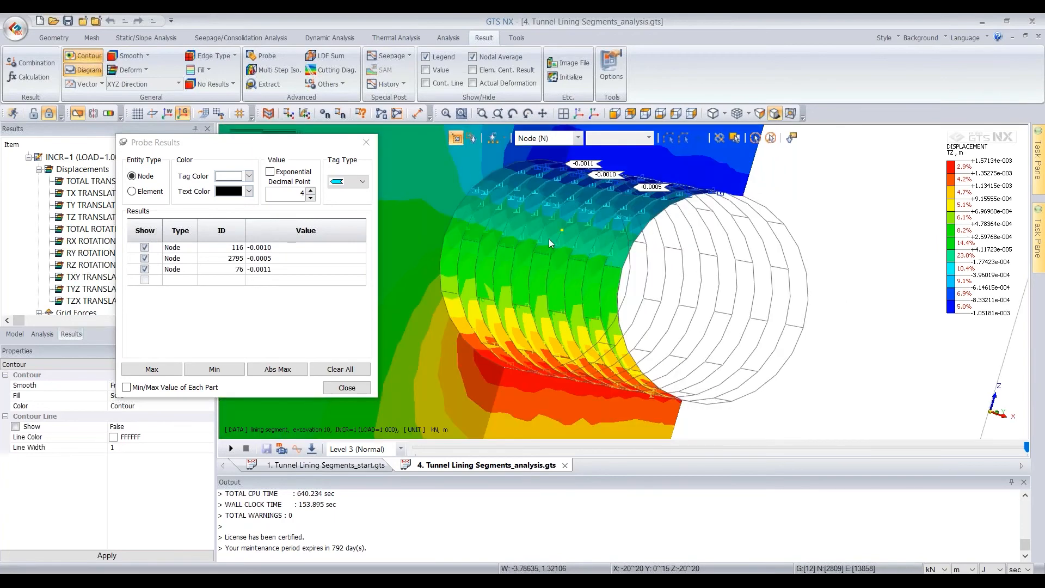
Step: Tag the maximum, minimum and absolute maximum TZ displacements, and hide the absolute maximum tag
middle_drag(548, 239, 316, 301)
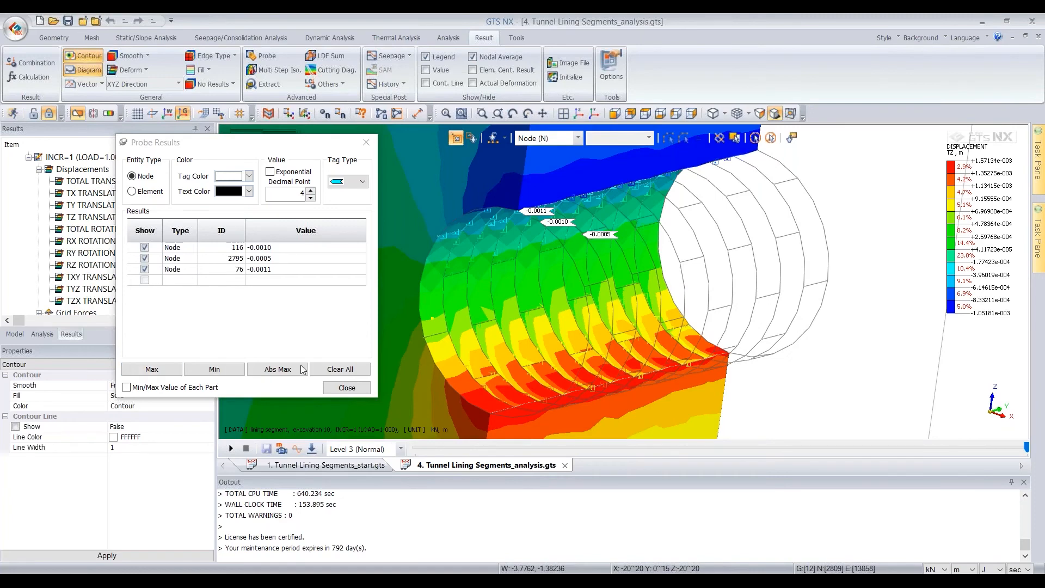
click(152, 369)
click(214, 369)
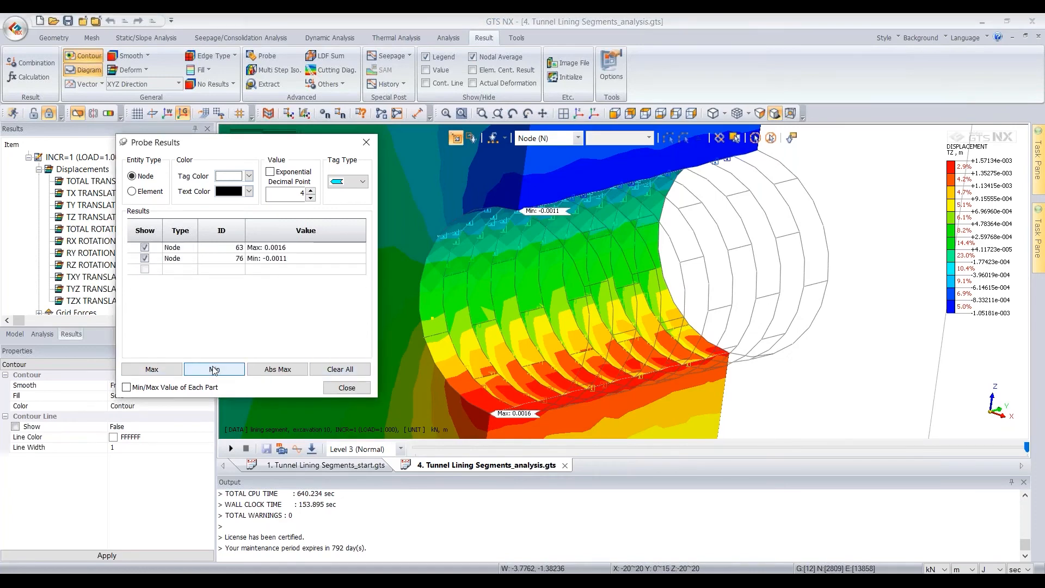
click(280, 370)
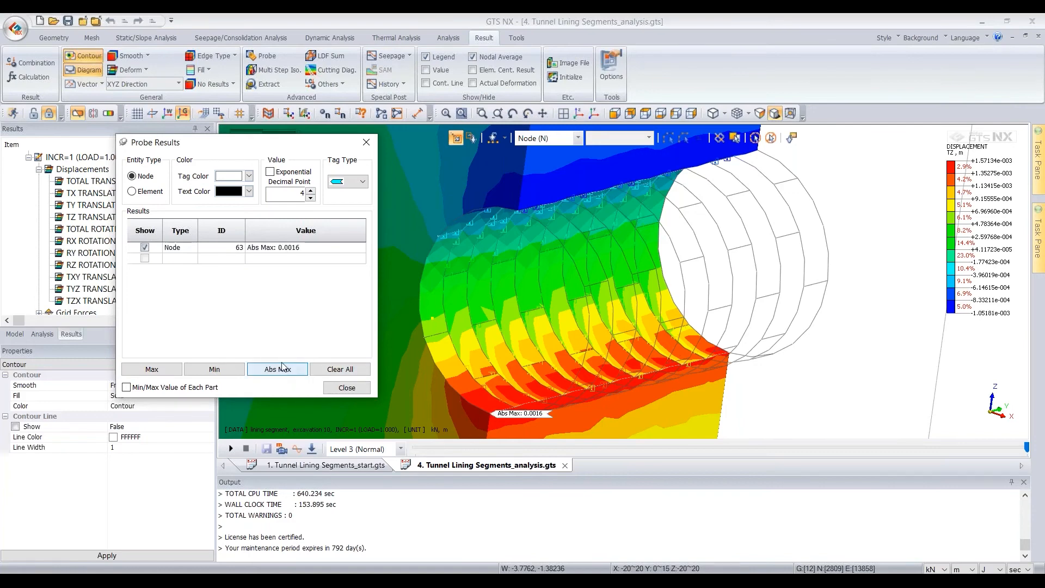
click(145, 248)
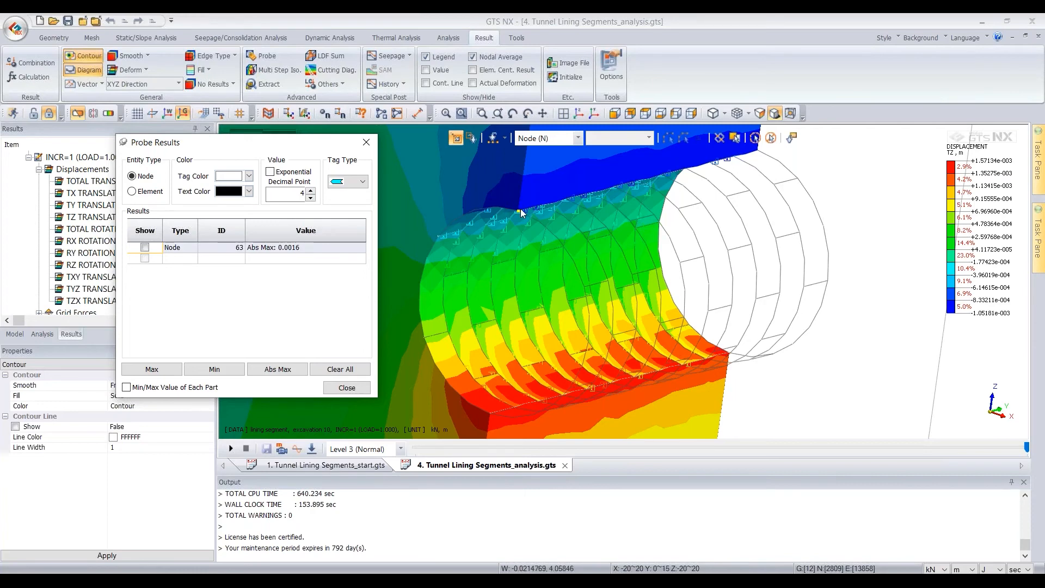
Step: Clear all probe results and probe the TZ displacement of node 76 on the tunnel crown, inspecting it up close
click(520, 209)
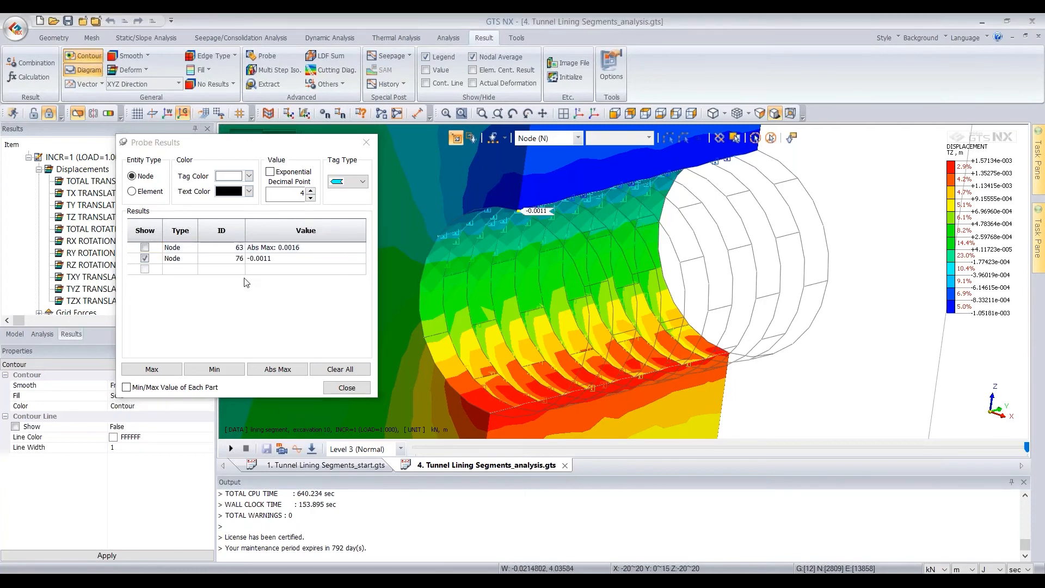
click(341, 369)
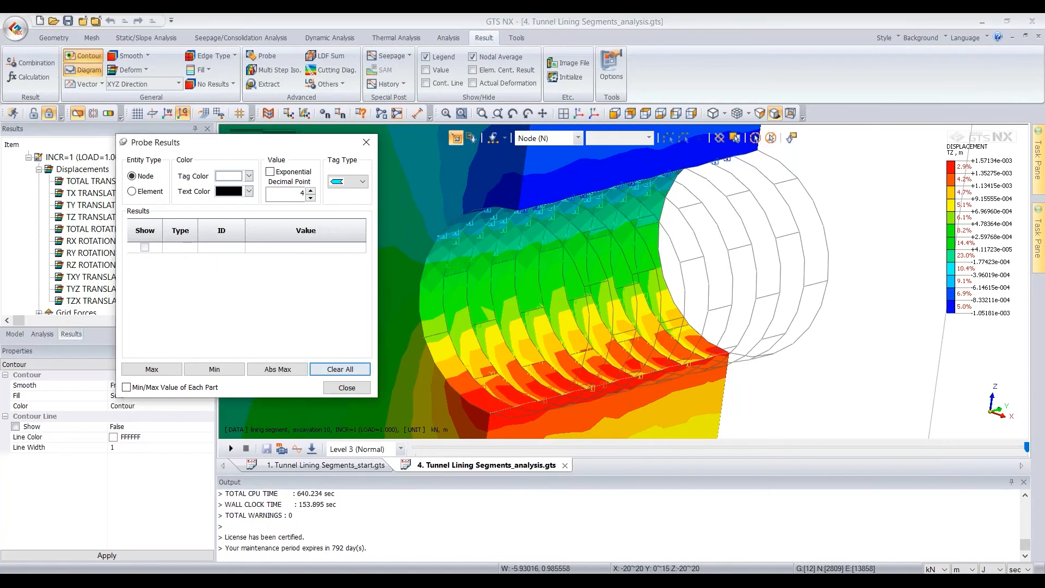
click(520, 210)
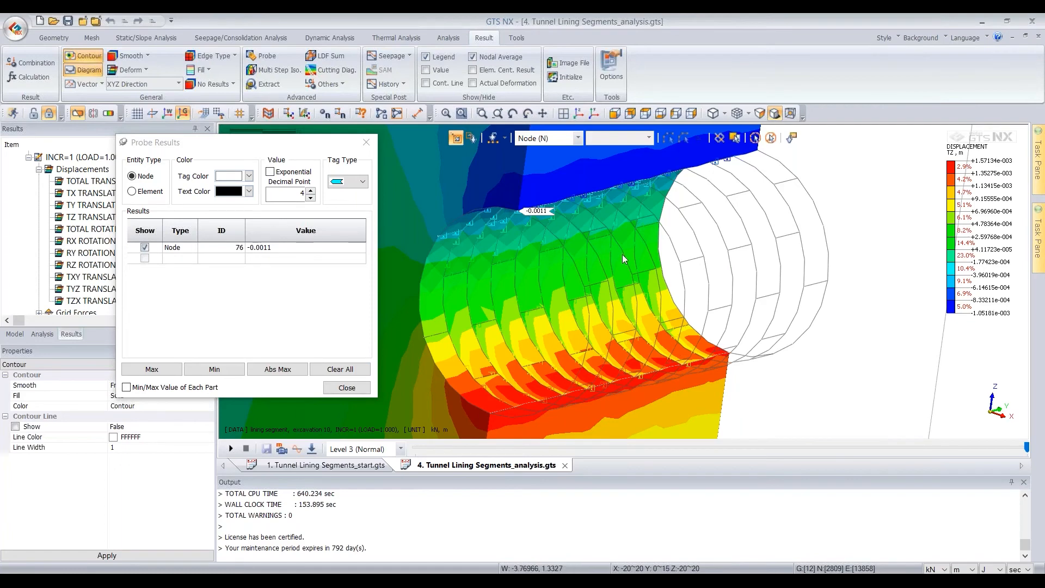
scroll(594, 231, up, 5)
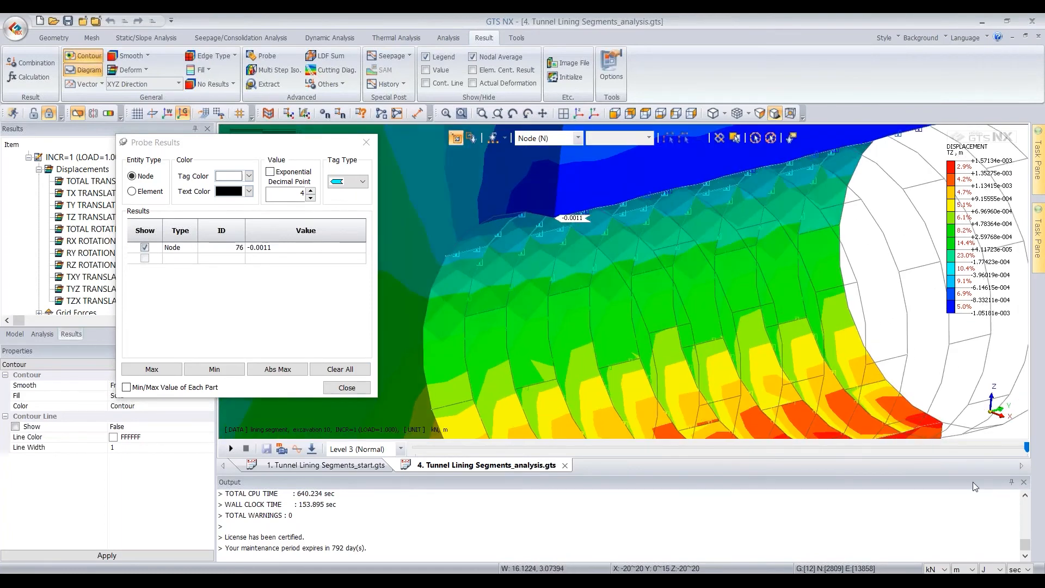
Step: Change the length unit to mm, check the probed displacement of node 76, and close the probe results
click(972, 570)
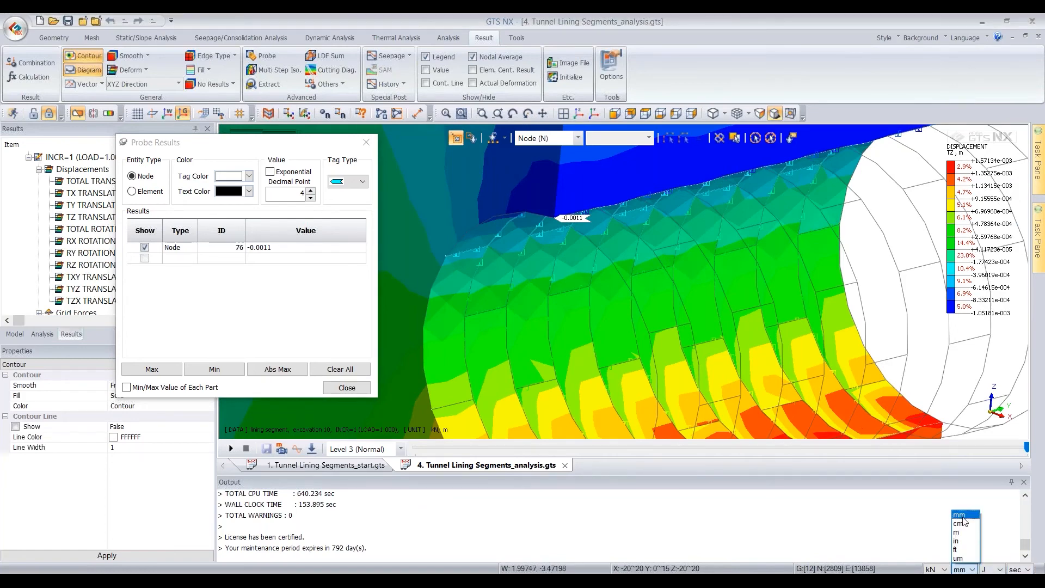
click(961, 516)
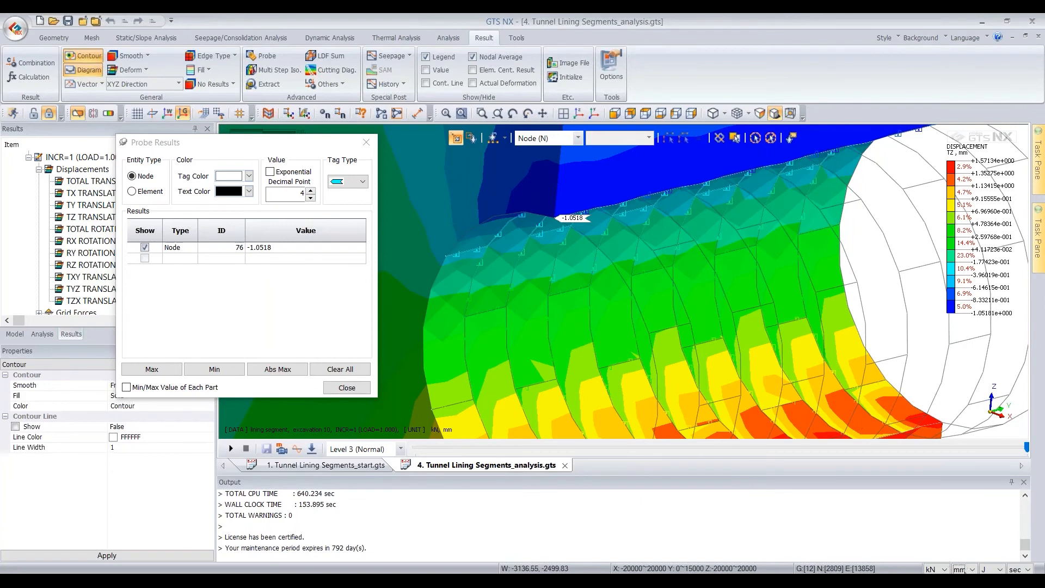
click(973, 569)
click(969, 521)
click(281, 252)
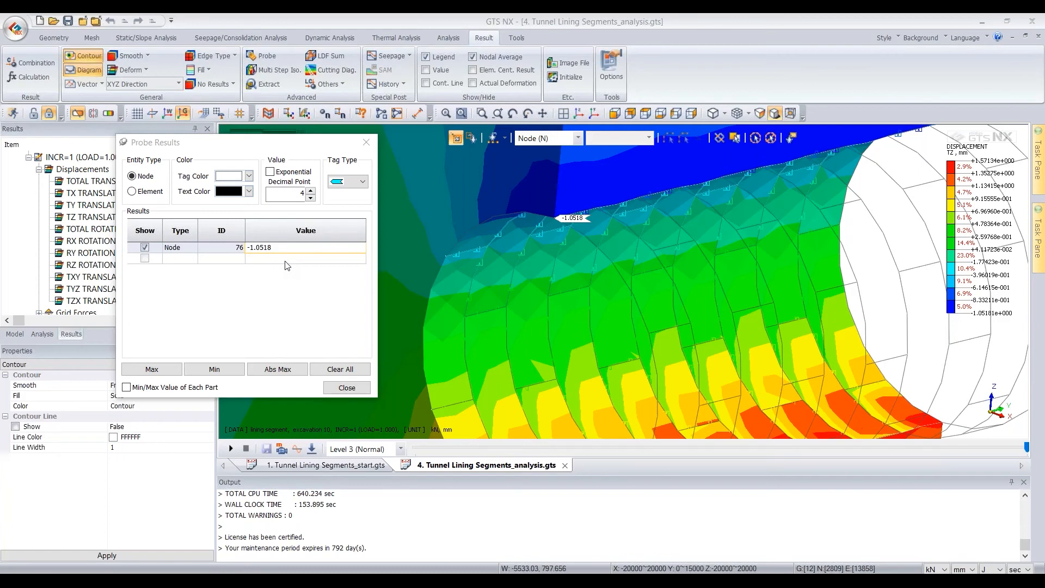
click(367, 143)
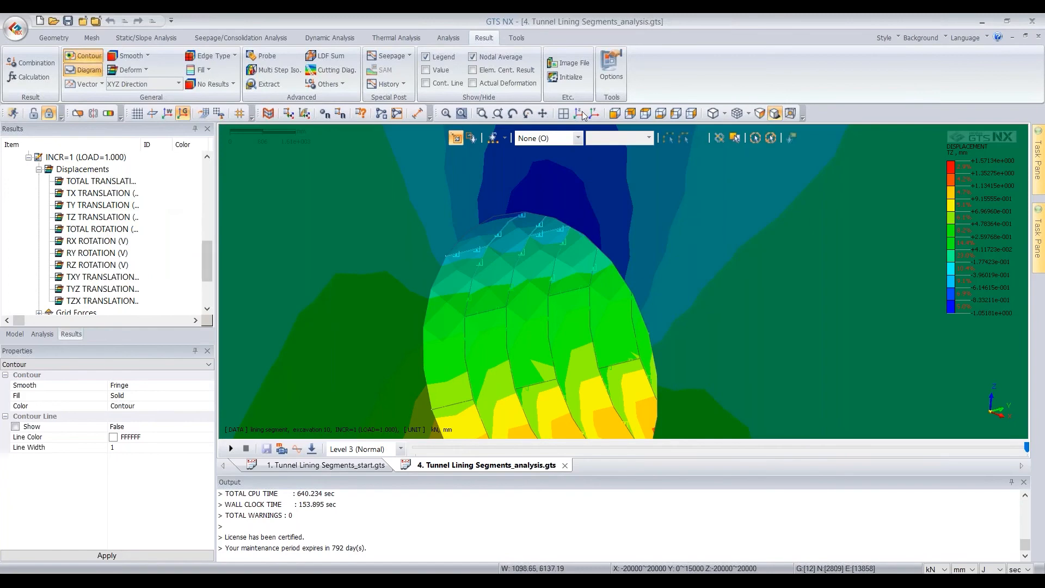
Step: Widen the item names in the results tree and display MEMBRANE FORCE XX from Shell Element Forces in isometric view
click(583, 113)
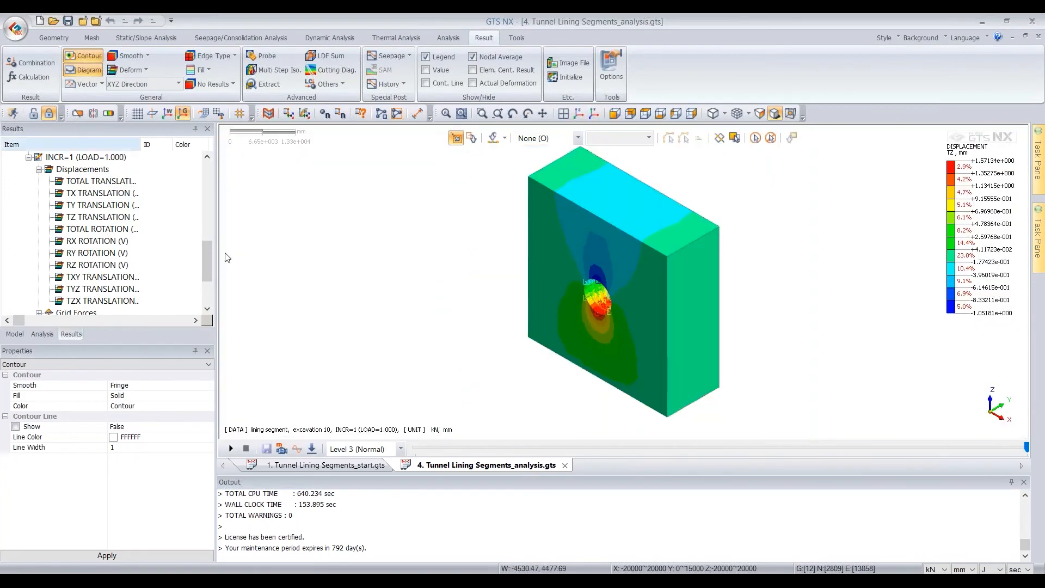
scroll(136, 283, down, 3)
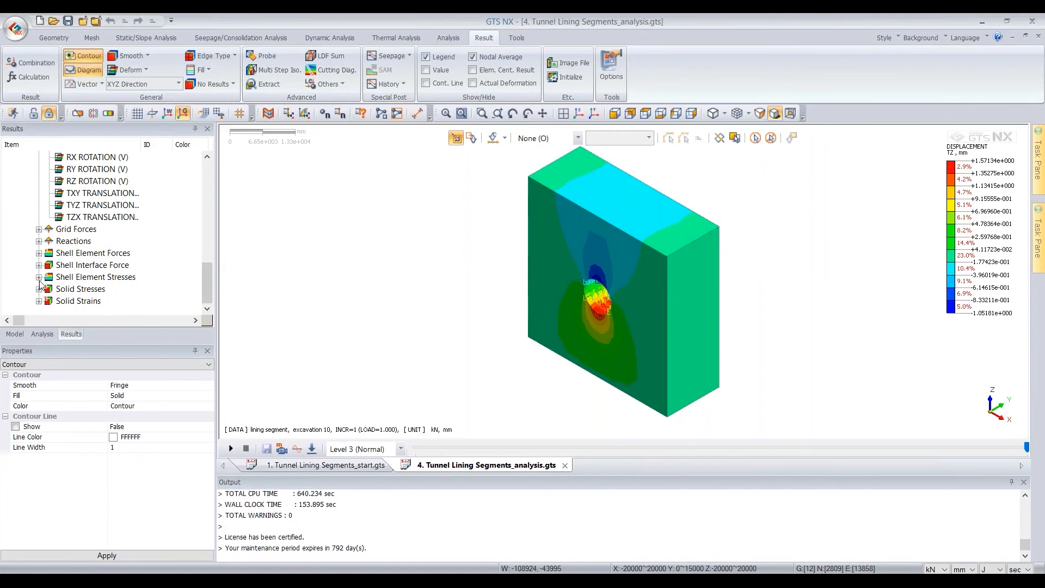
click(38, 253)
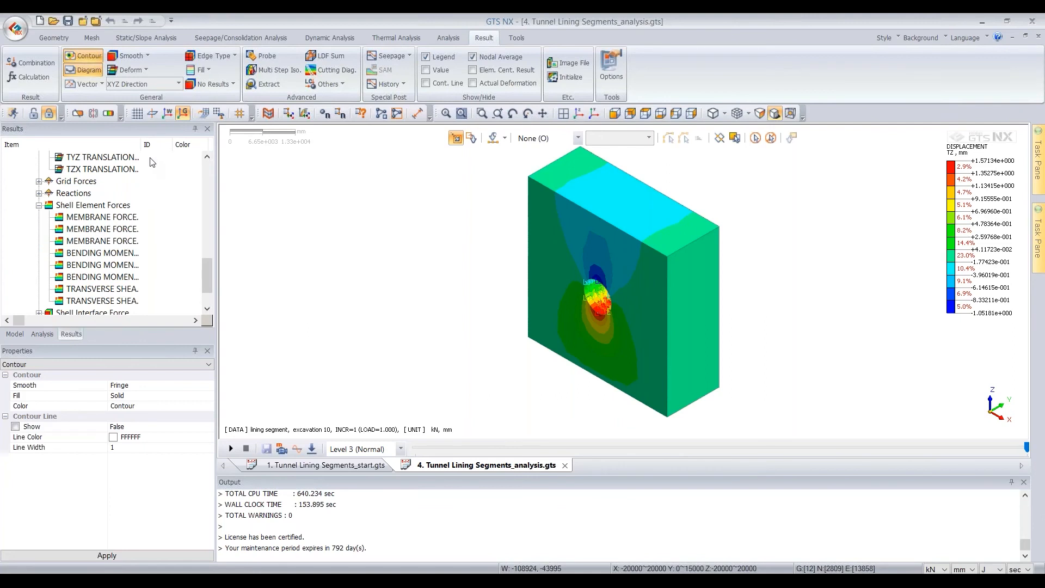
drag(140, 144, 173, 145)
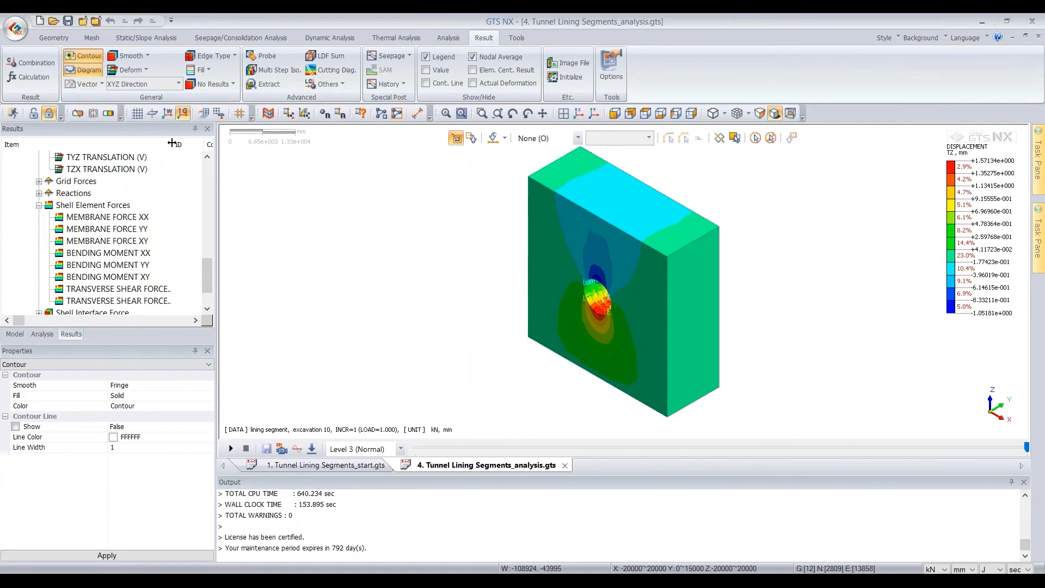
click(119, 217)
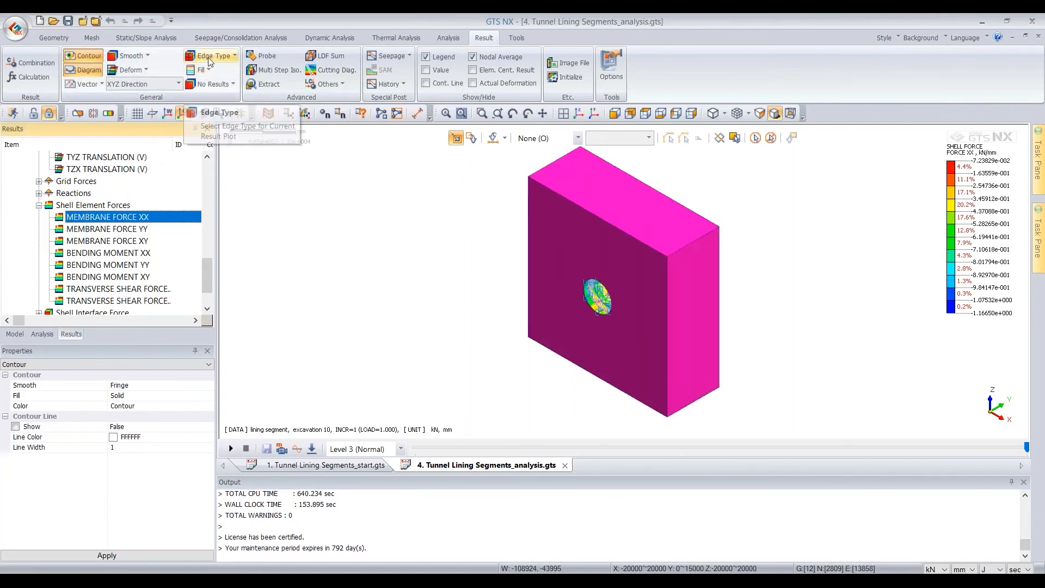
Step: Set the No Results display to Exclude so that only the lining with shell forces is plotted
click(209, 56)
click(214, 86)
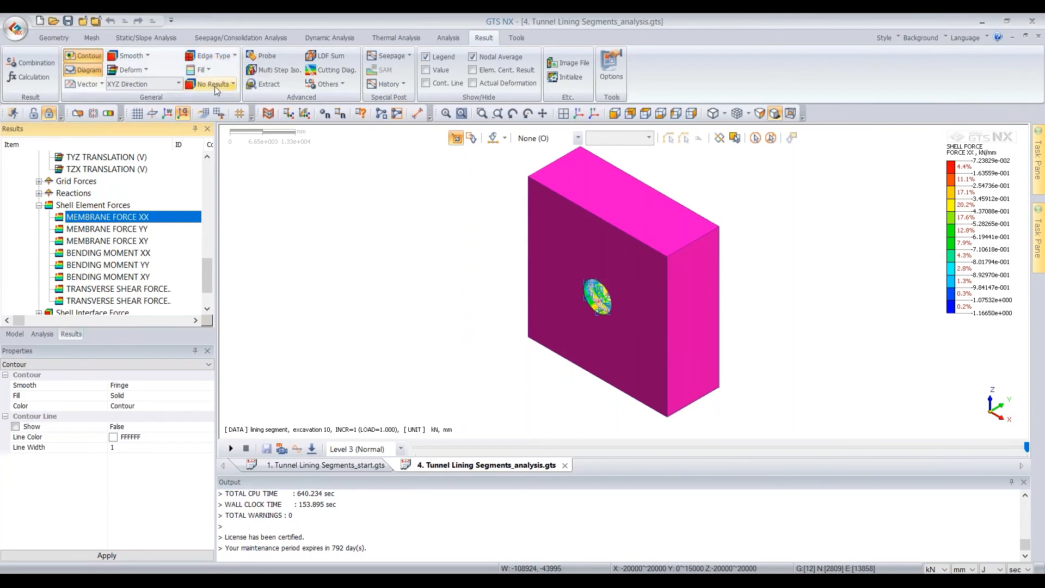
click(214, 86)
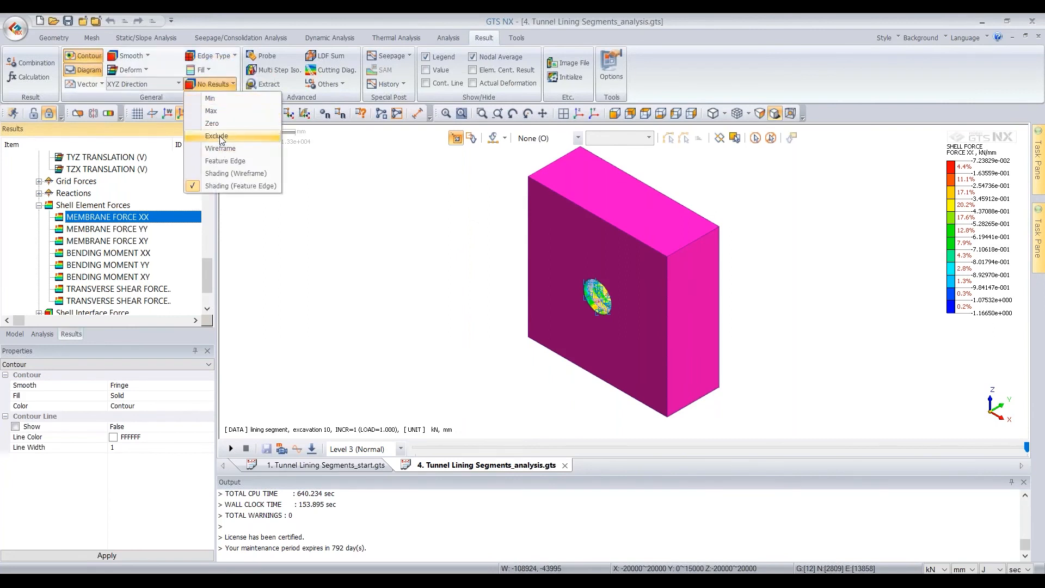
click(275, 159)
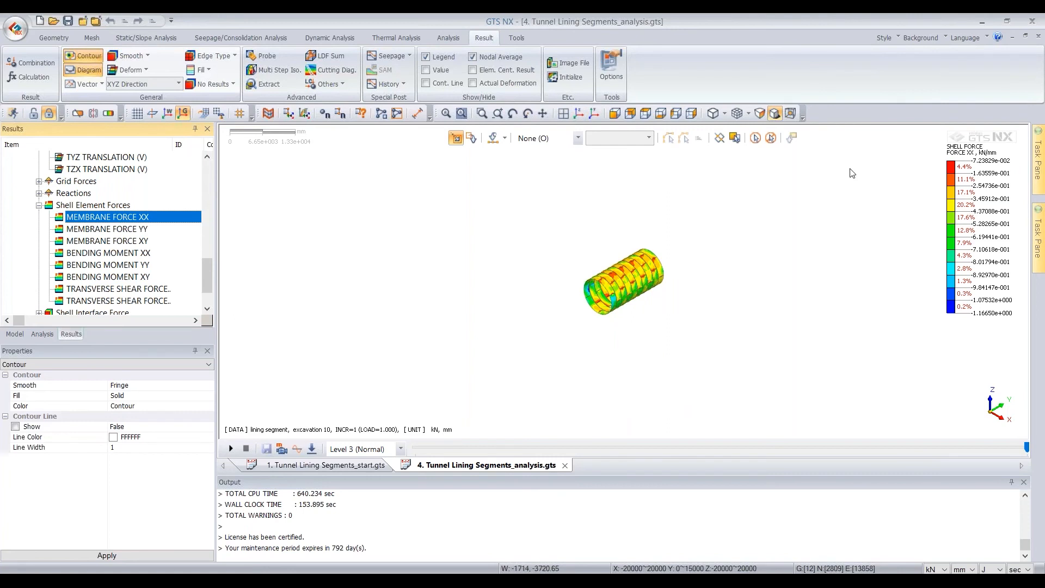
scroll(567, 270, up, 5)
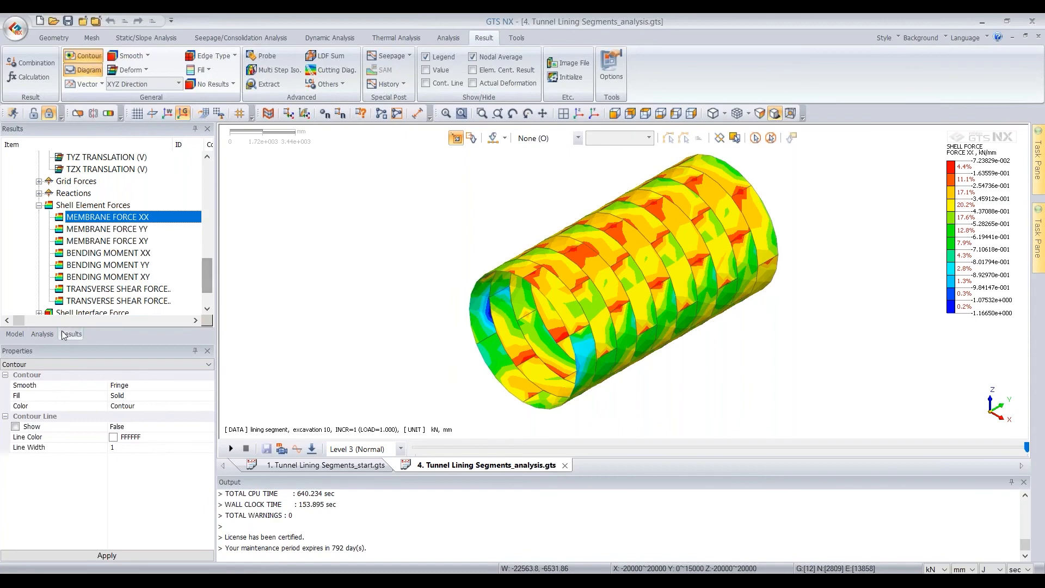
Step: Set the edge type of the result plot to Mesh Edge and inspect the lining elements up close
click(213, 59)
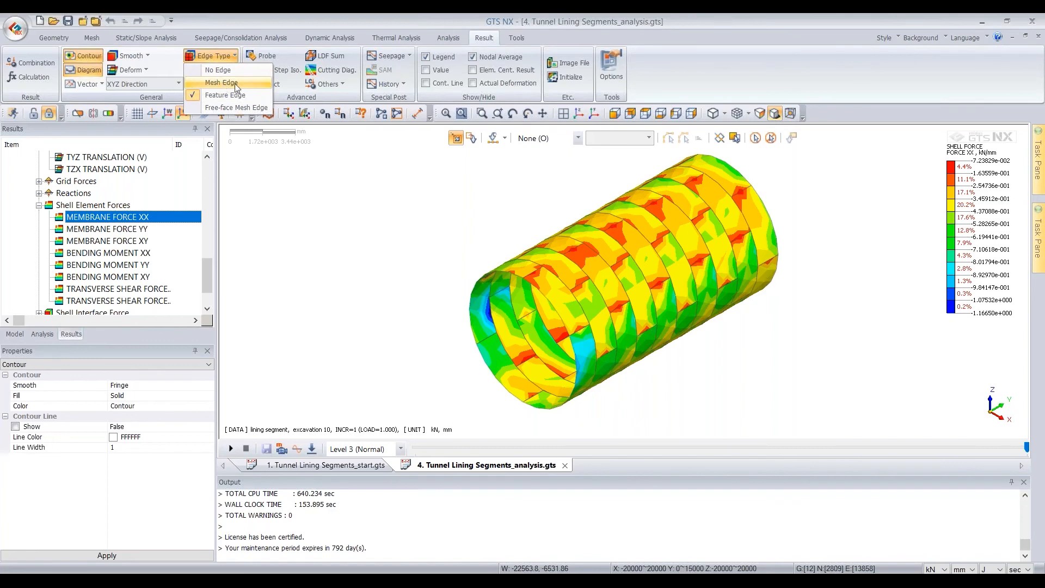
click(236, 85)
scroll(580, 305, up, 2)
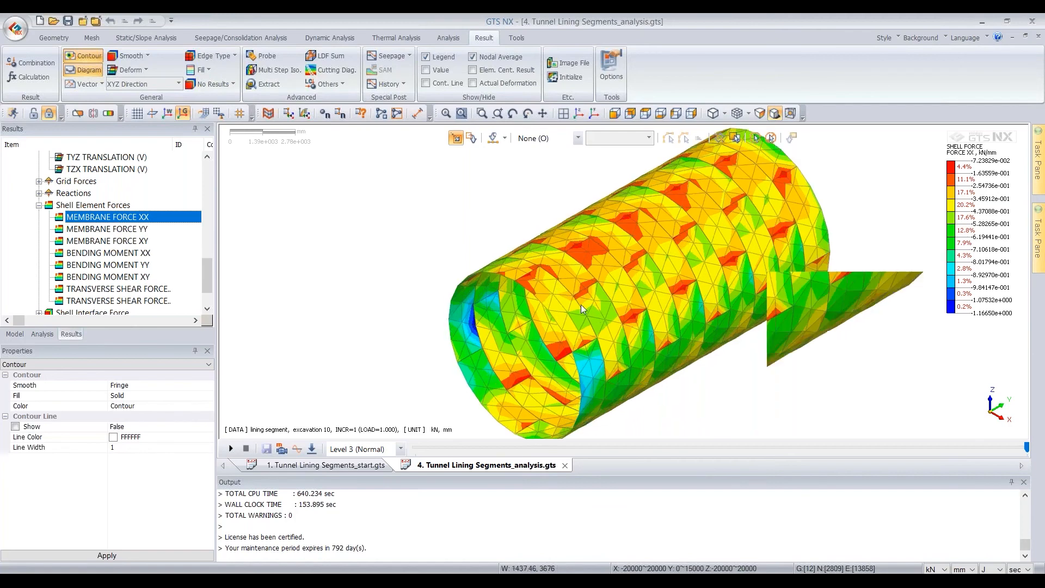
scroll(580, 305, up, 3)
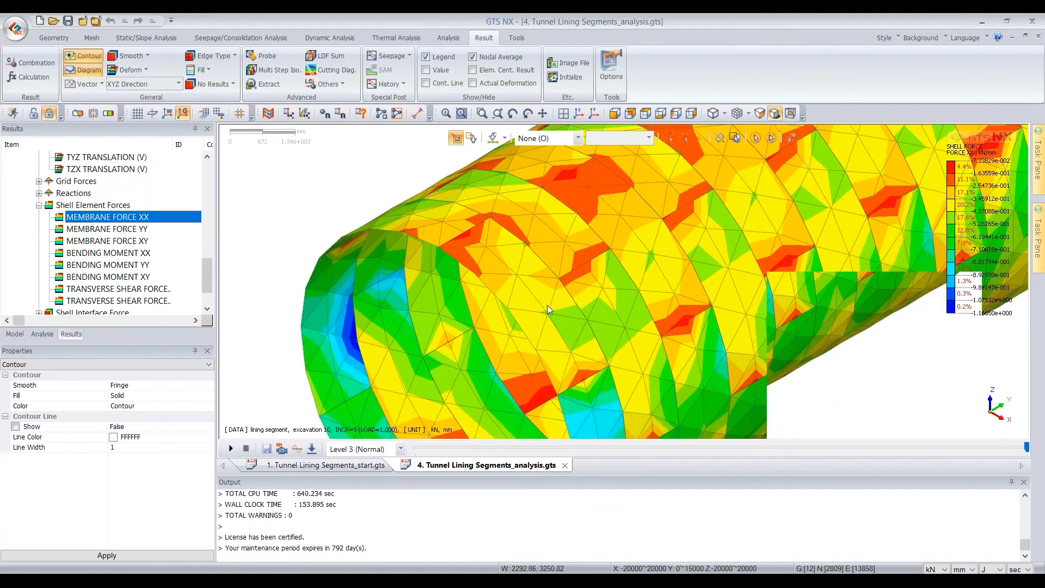
scroll(547, 305, down, 3)
Step: Select the mesh sets from ring 1 segment through ring 10 segment-5 and show only them
click(15, 333)
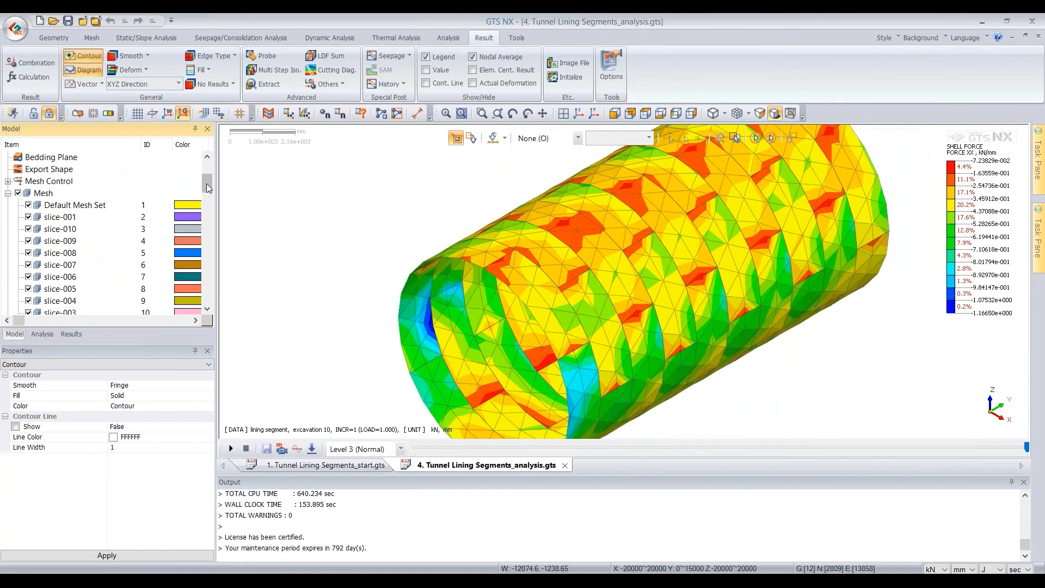
drag(208, 182, 208, 193)
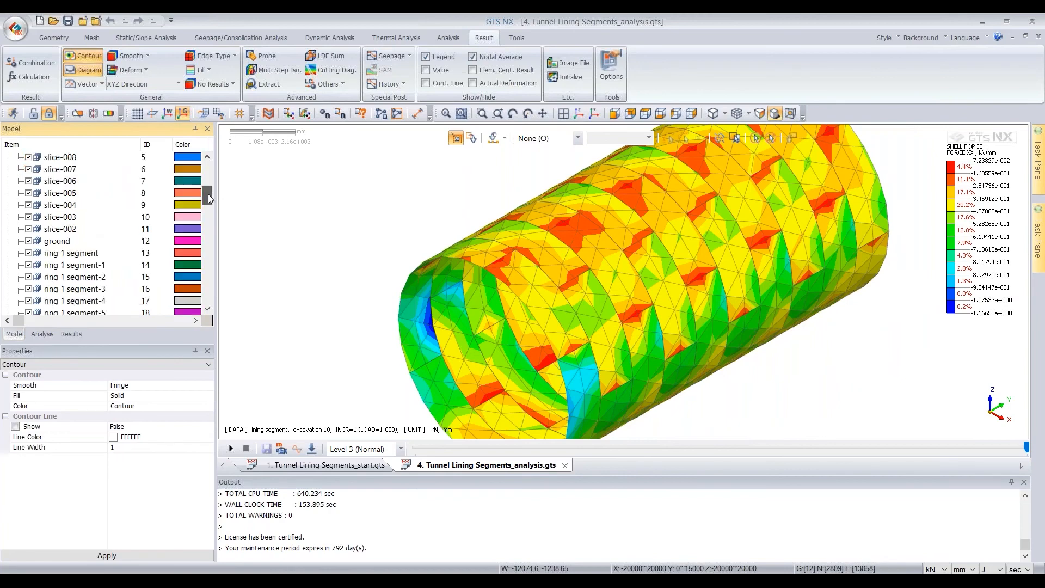
click(87, 254)
scroll(90, 264, down, 5)
scroll(92, 271, down, 15)
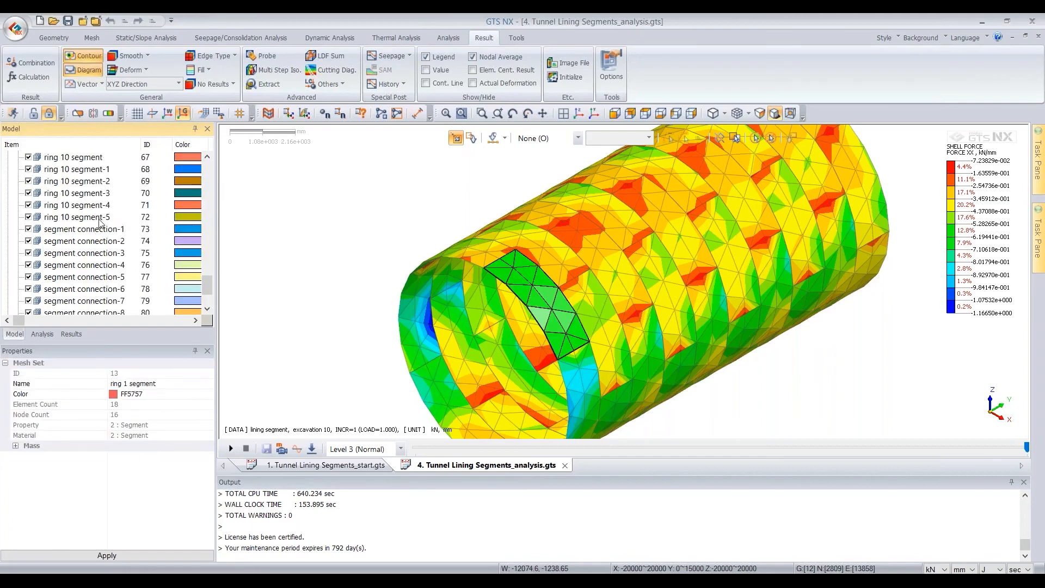
shift+click(99, 218)
right_click(100, 217)
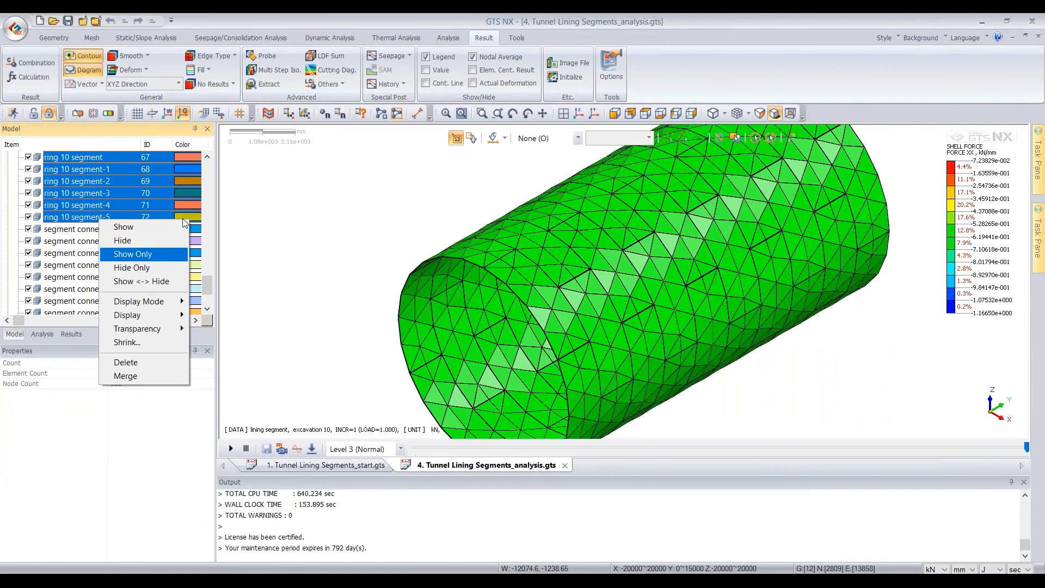
click(131, 237)
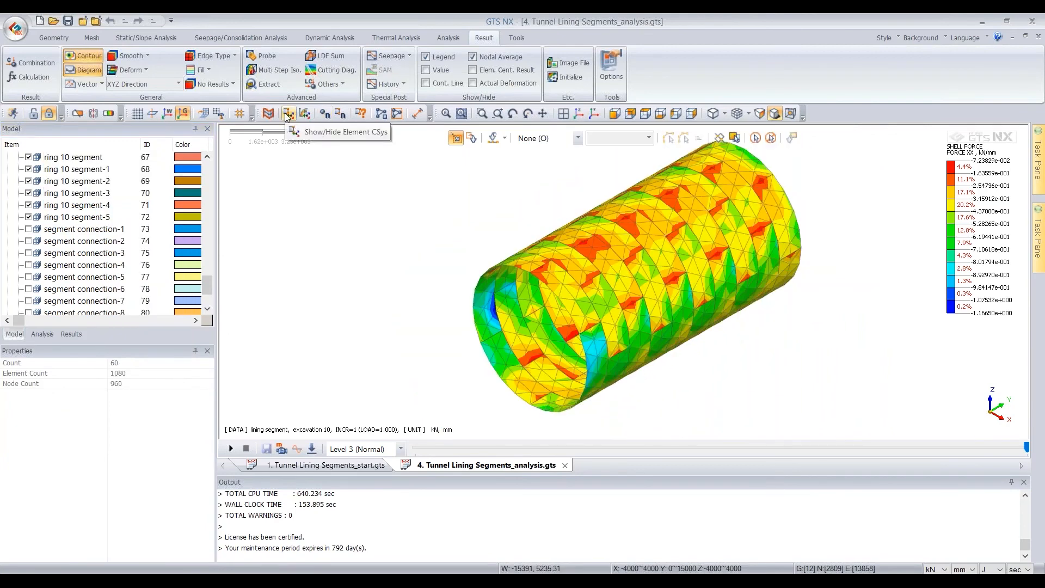
Step: Display the element coordinate systems on the lining segments and inspect their axes up close
click(287, 114)
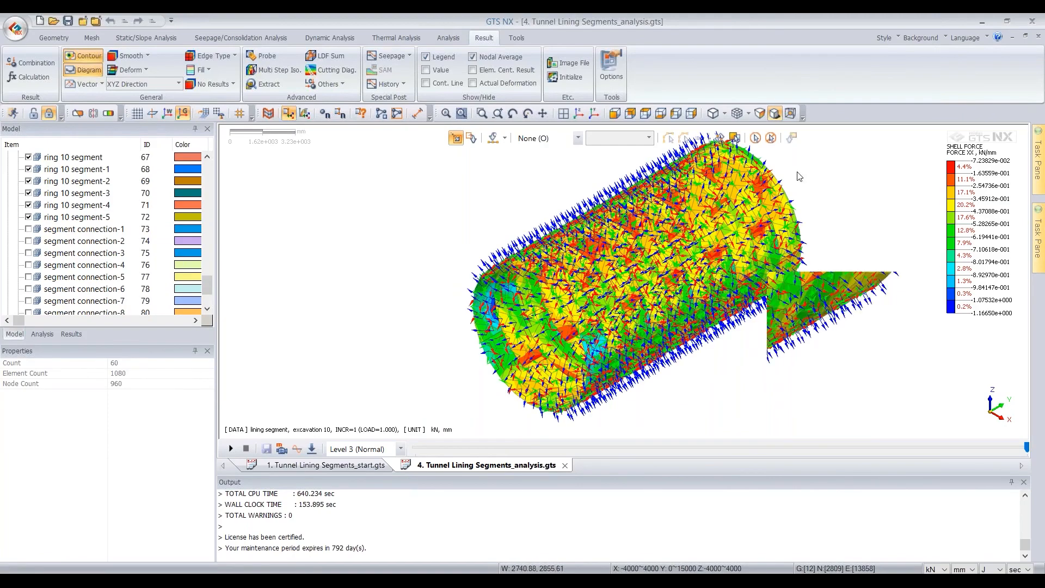
scroll(604, 248, up, 2)
scroll(604, 248, up, 1)
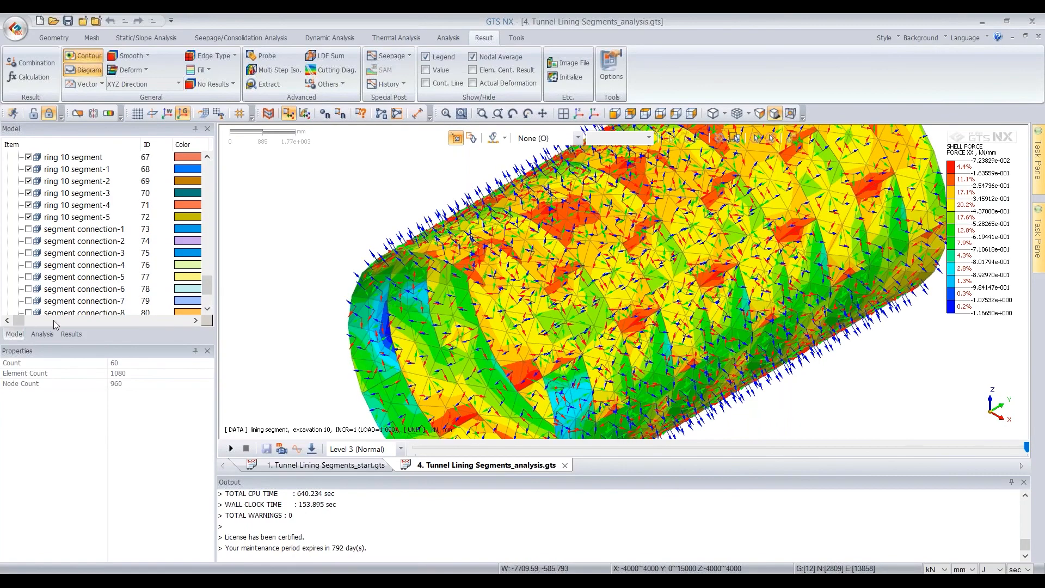
Step: Set the Output CSys of the MEMBRANE FORCE XX plot to Global CSys in the General properties and apply it
click(75, 334)
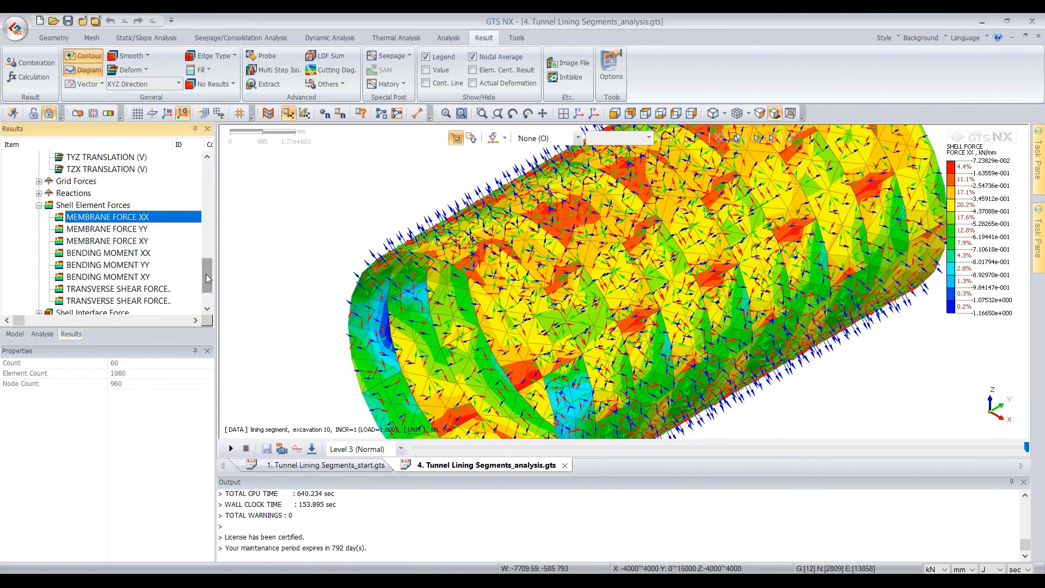
scroll(206, 308, down, 2)
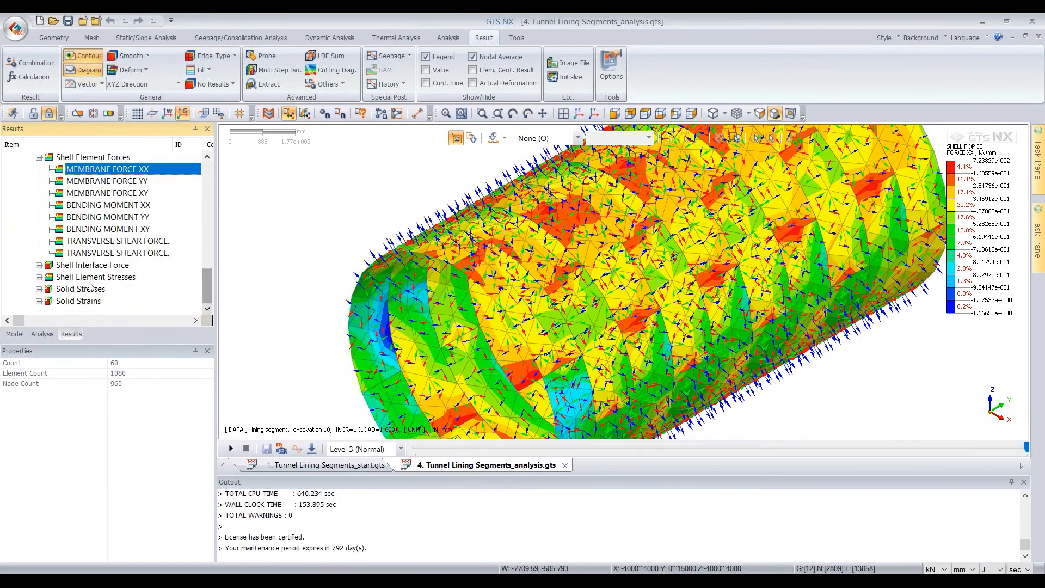
click(93, 171)
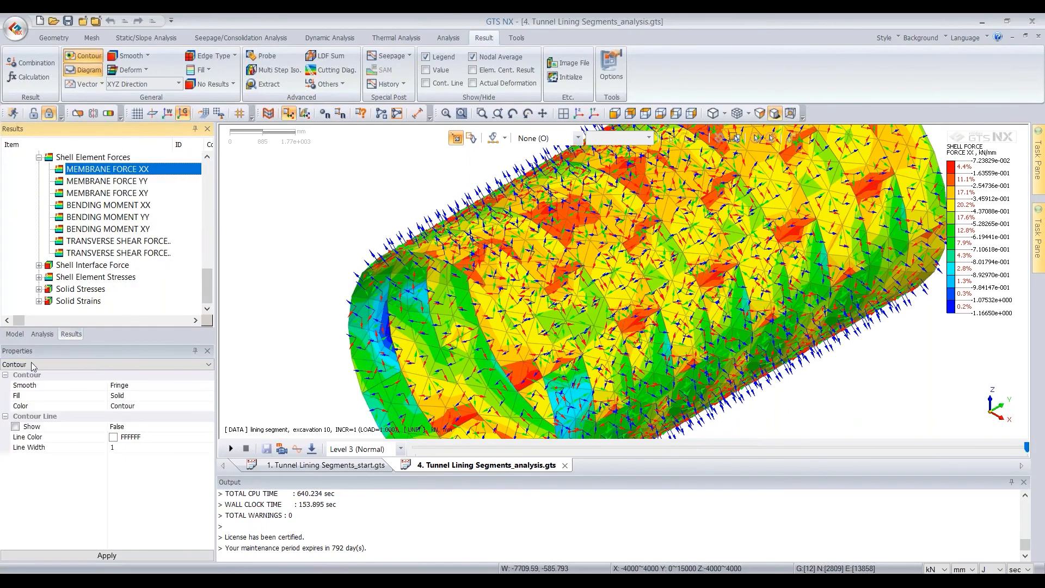
click(97, 367)
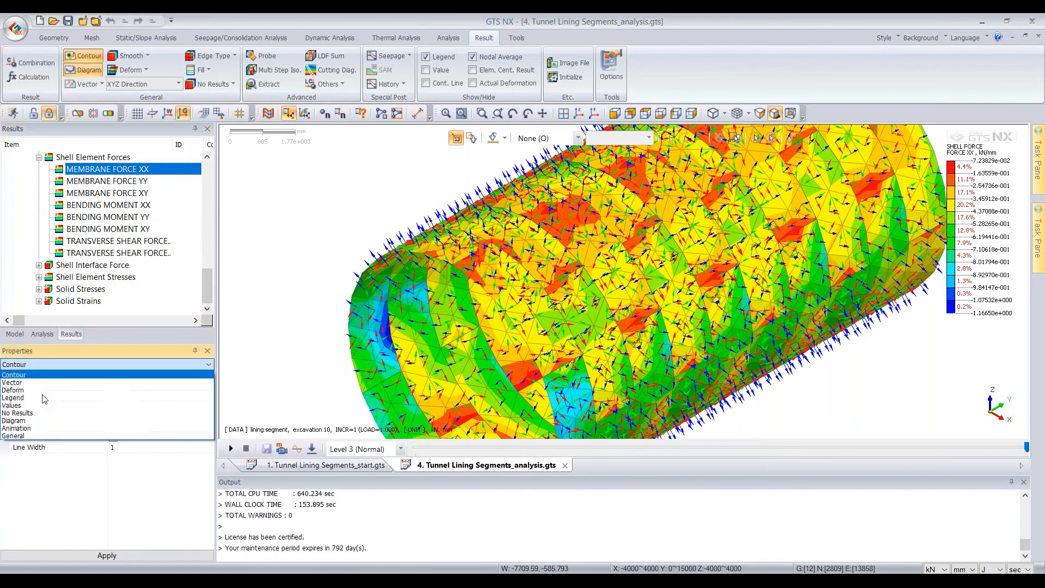
click(24, 437)
click(55, 439)
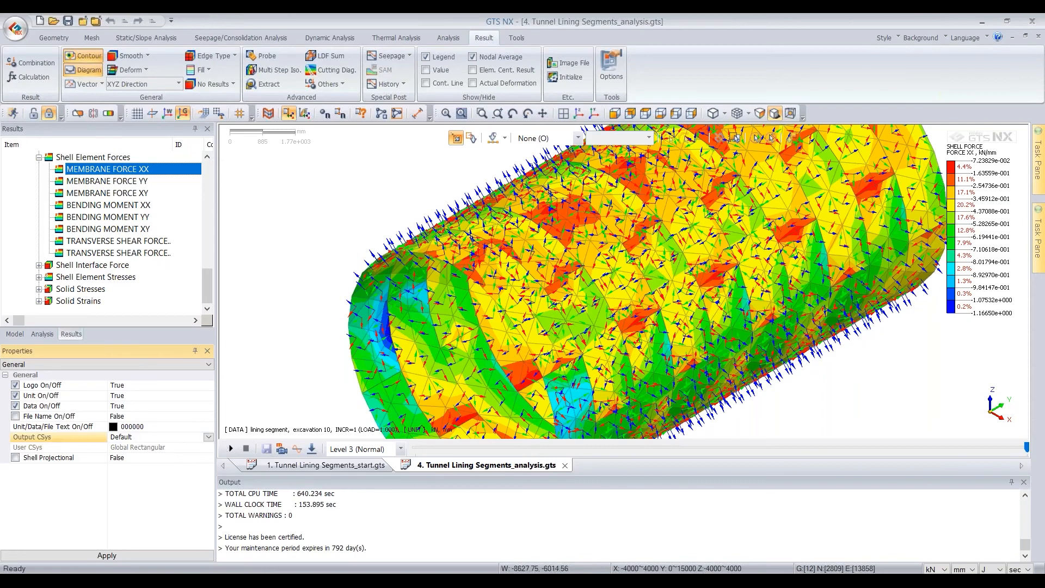
click(208, 437)
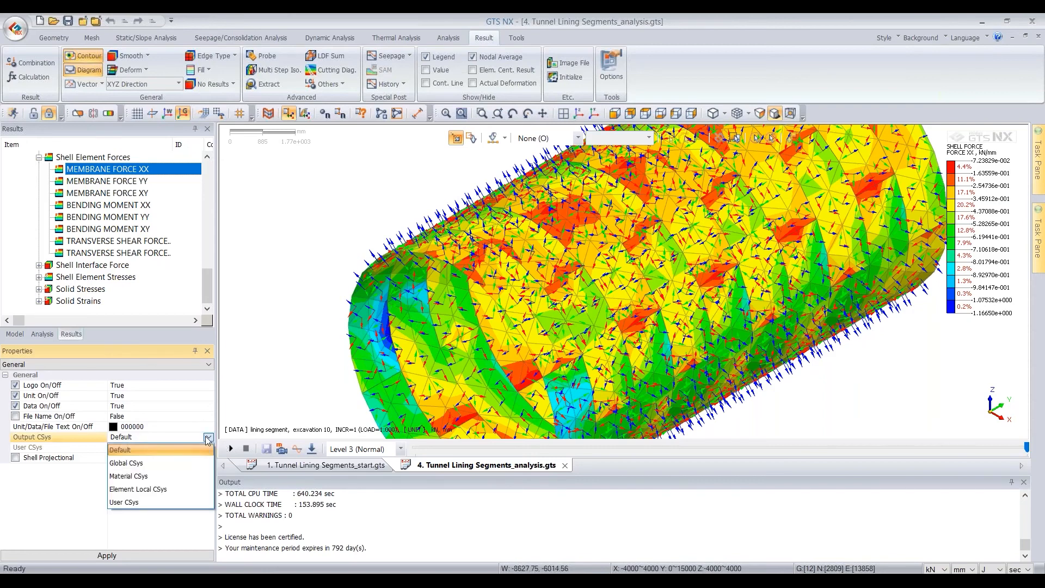
click(142, 463)
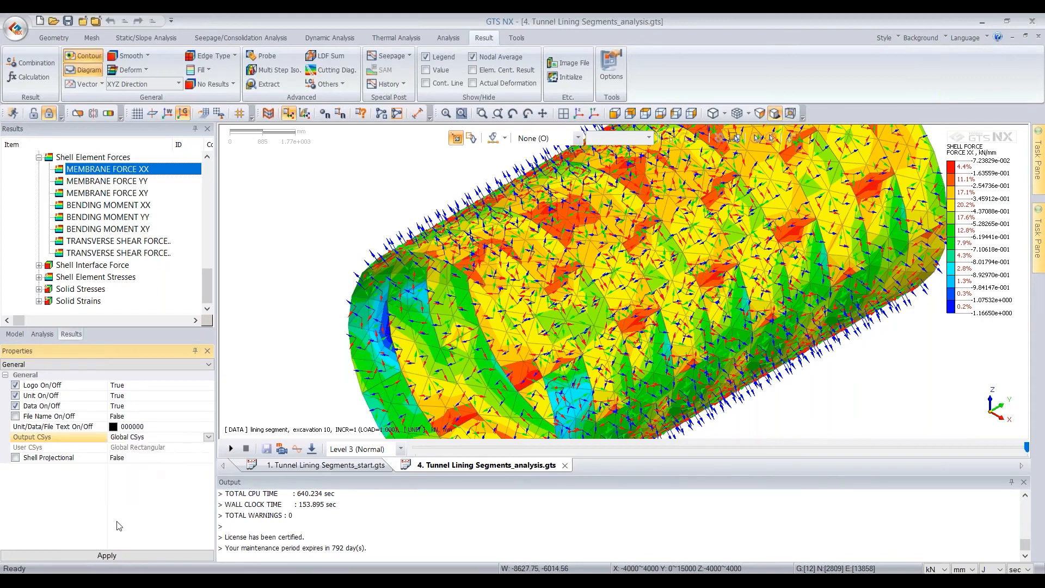
click(101, 555)
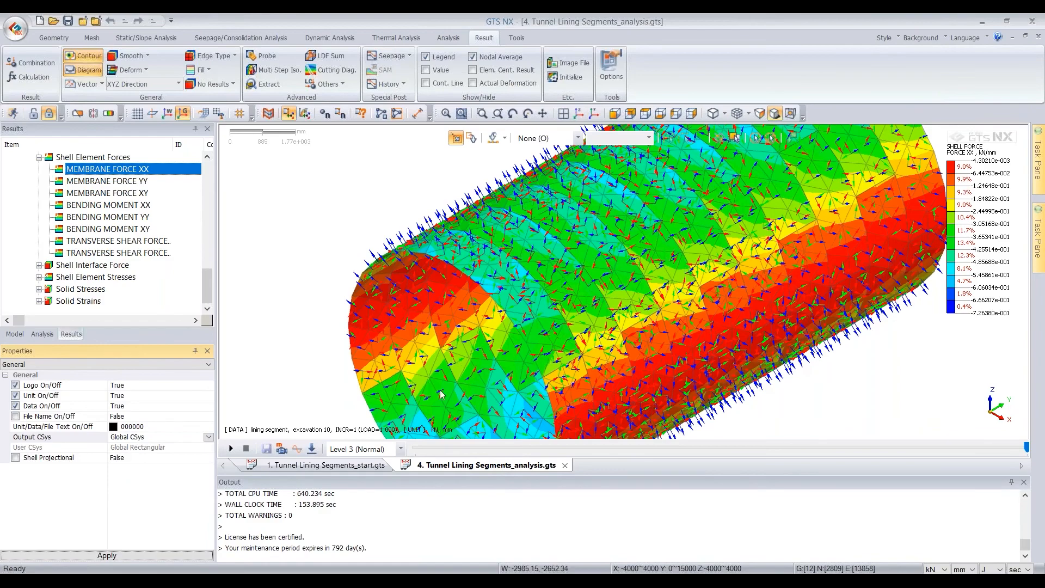
Step: View the lining from the top, hide the element coordinate systems, and toggle the material coordinate systems on and off
middle_drag(470, 379, 487, 292)
click(646, 113)
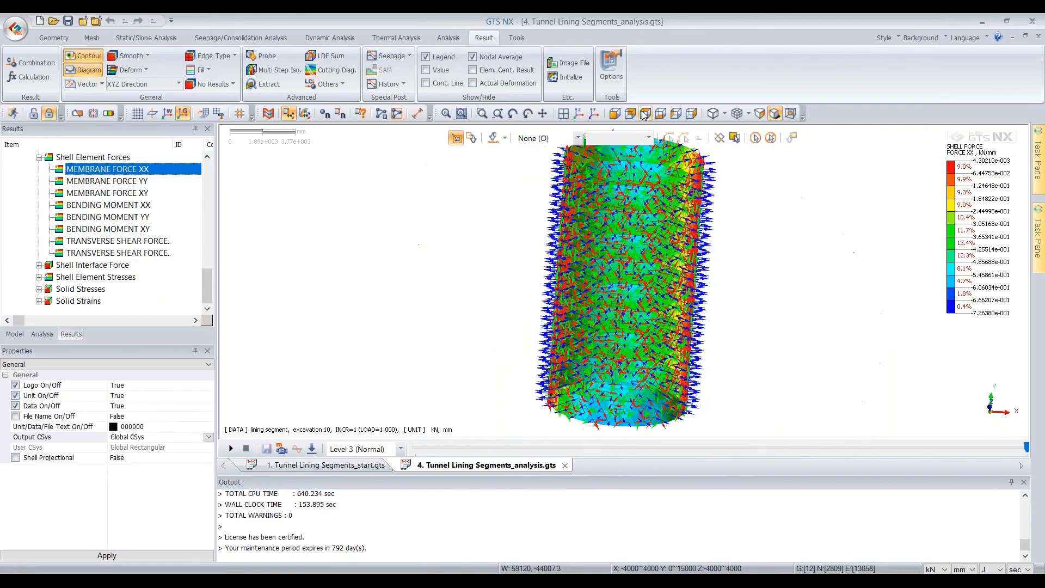
scroll(736, 284, up, 2)
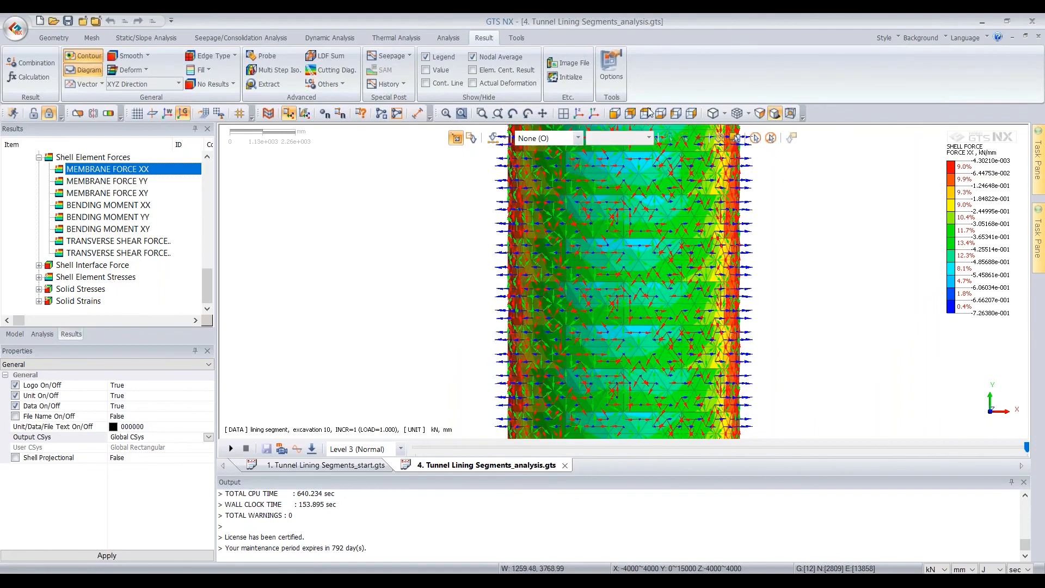
click(300, 115)
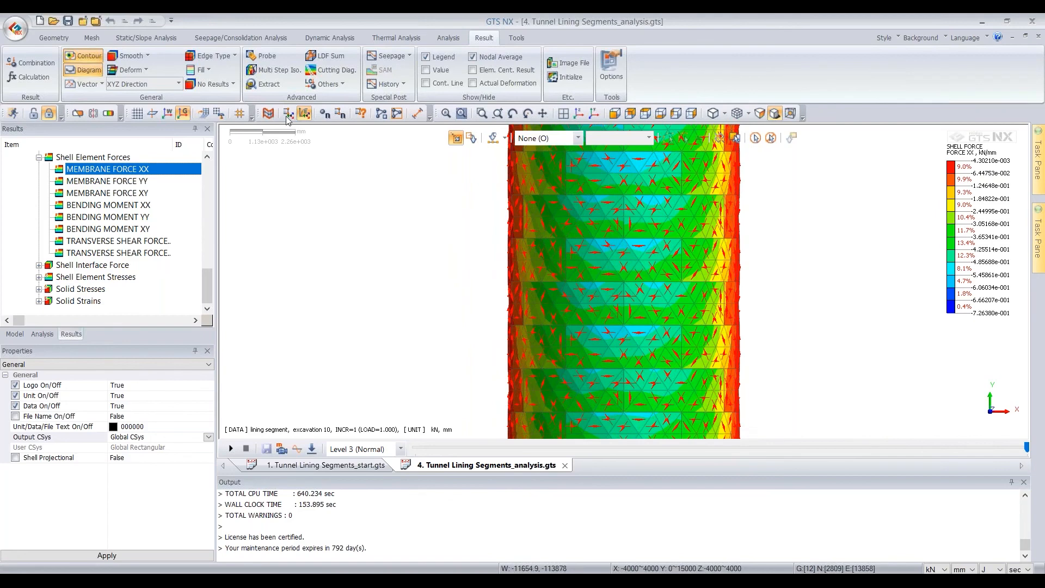
click(303, 114)
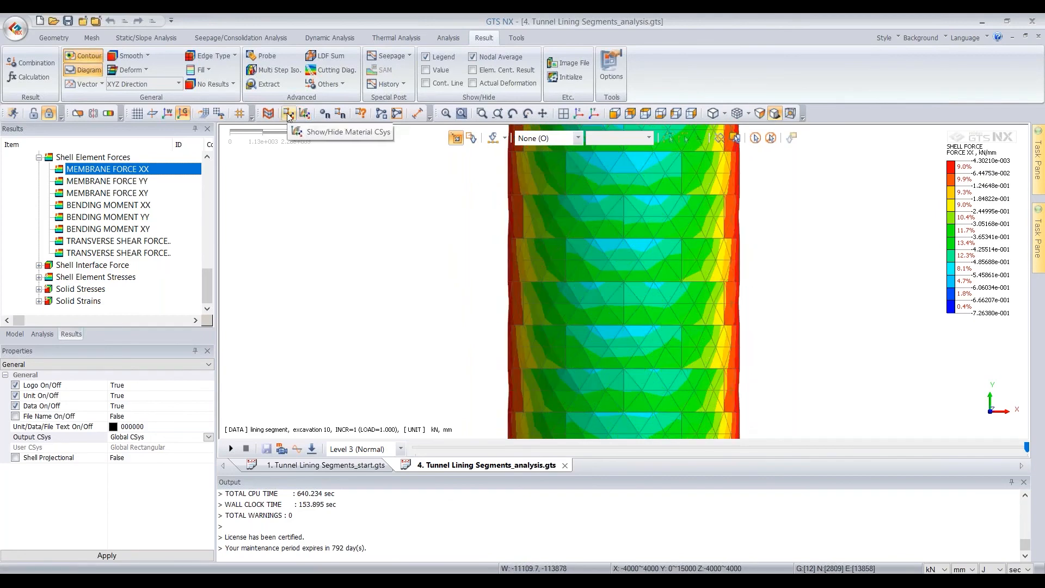
Step: Toggle the material coordinate systems once more and view the lining segments in three dimensions
click(289, 116)
click(288, 116)
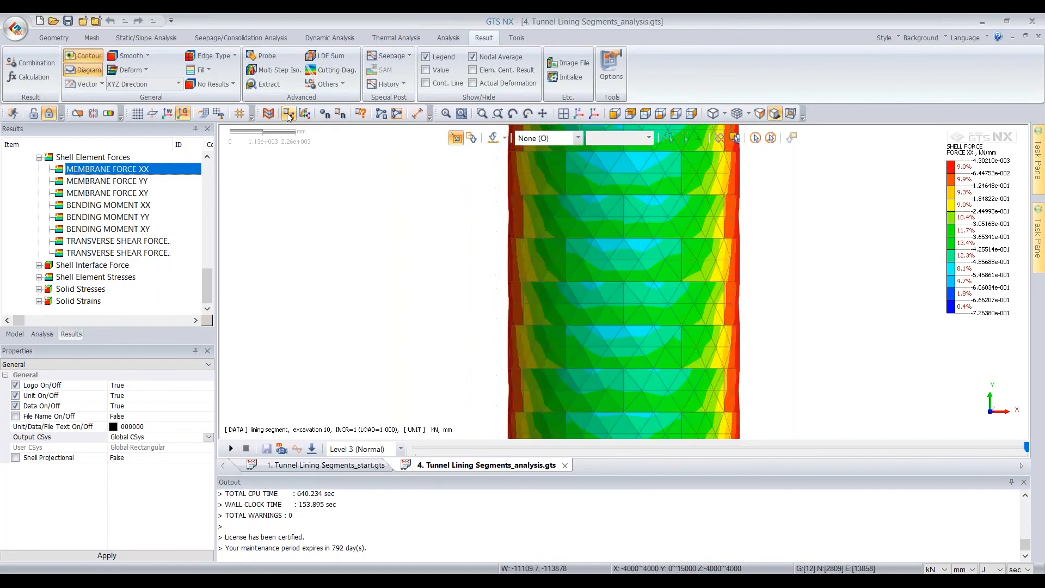
middle_drag(527, 329, 543, 295)
scroll(541, 292, up, 1)
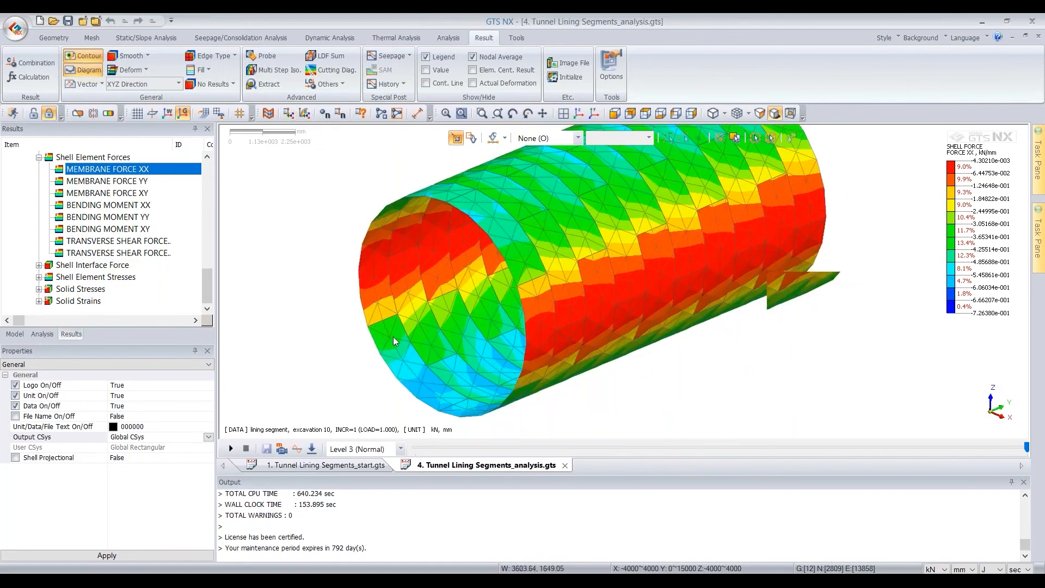
Step: Set the Output CSys of the MEMBRANE FORCE XX plot to Default in the General properties and apply it
click(209, 437)
click(131, 460)
click(107, 555)
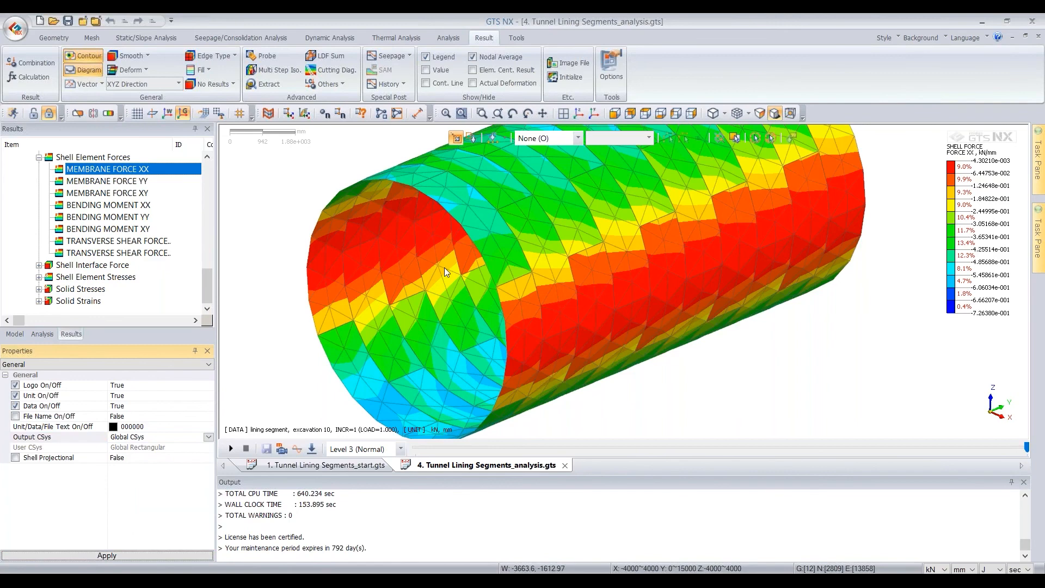
click(210, 439)
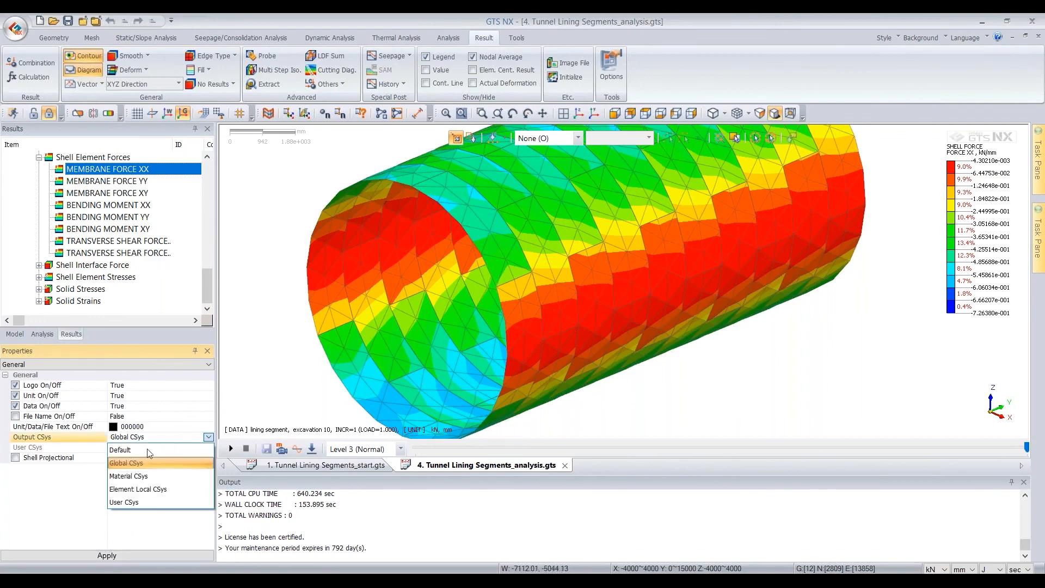
click(147, 448)
click(118, 558)
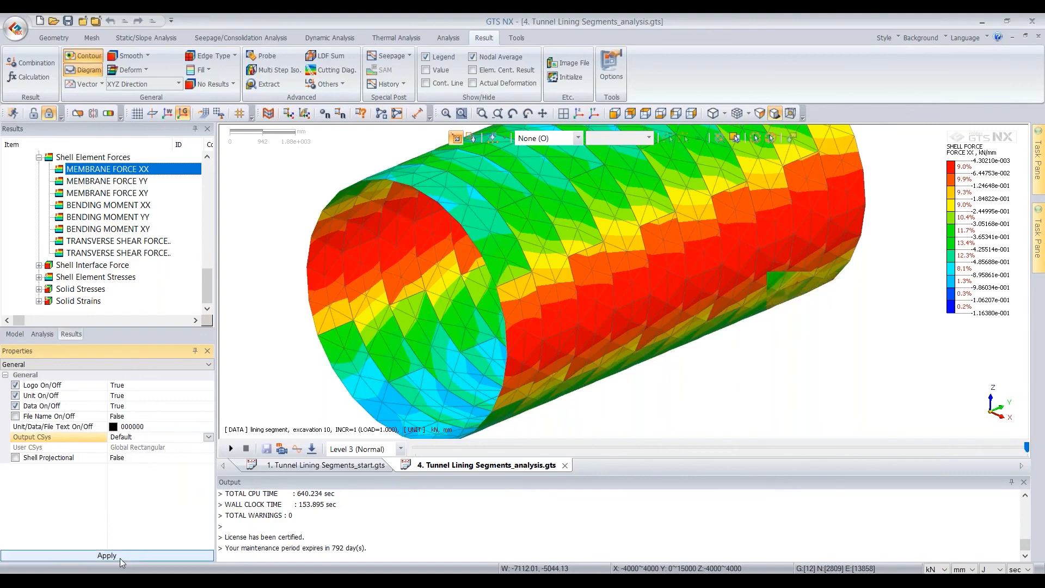
Step: Switch the MEMBRANE FORCE XX plot's Output CSys back to Global CSys and apply it
click(209, 437)
click(133, 472)
click(209, 437)
click(139, 471)
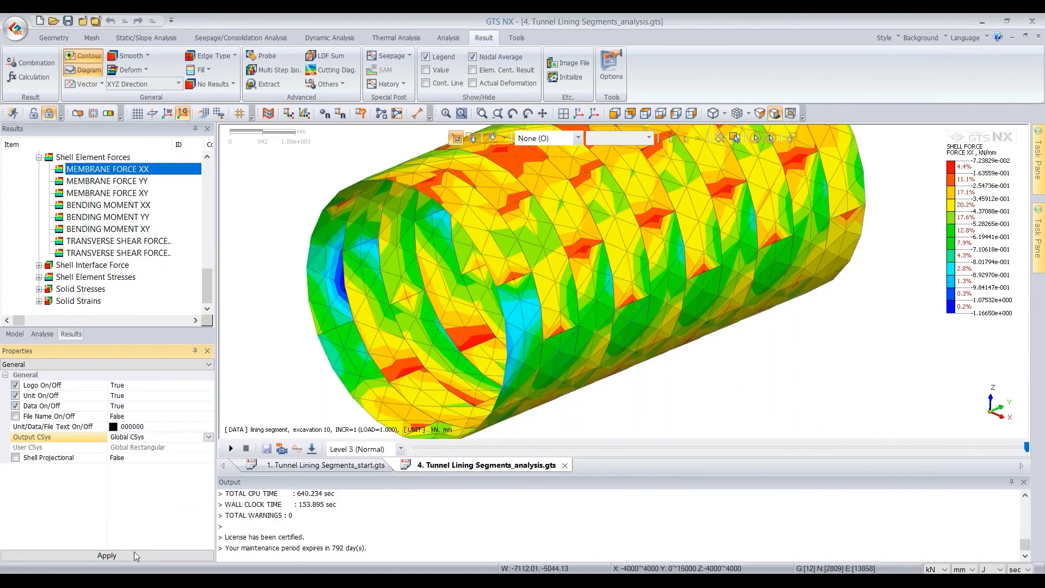
click(134, 553)
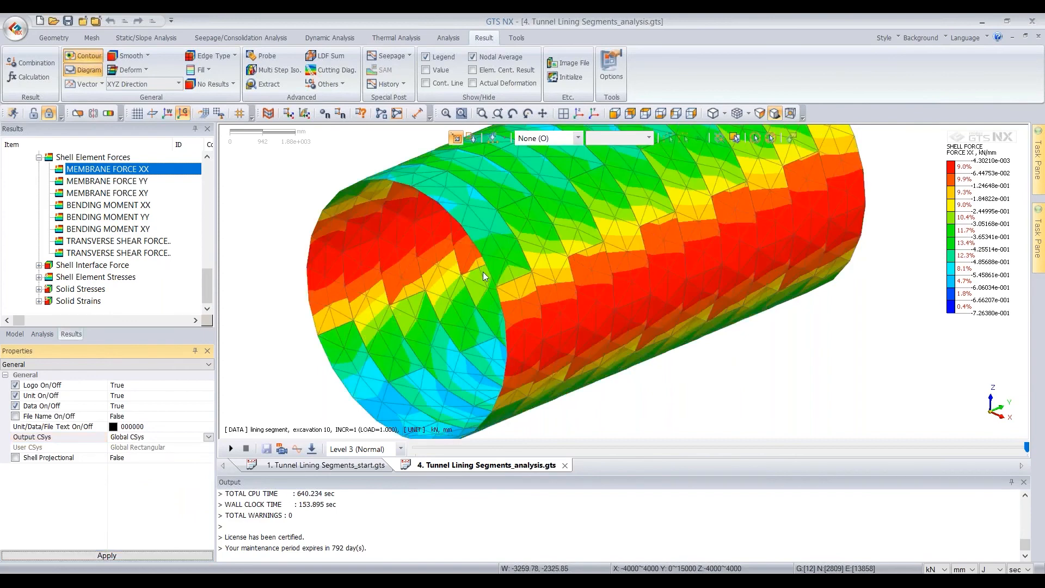
Step: Plot BENDING MOMENT XX on the lining segments and hide all mesh sets in the model
scroll(438, 328, down, 3)
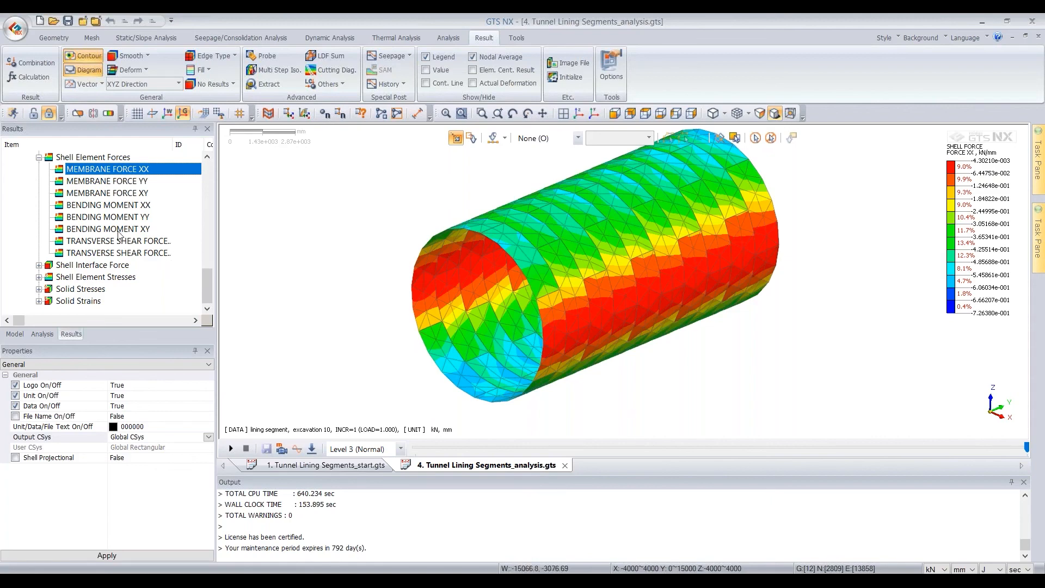
click(134, 207)
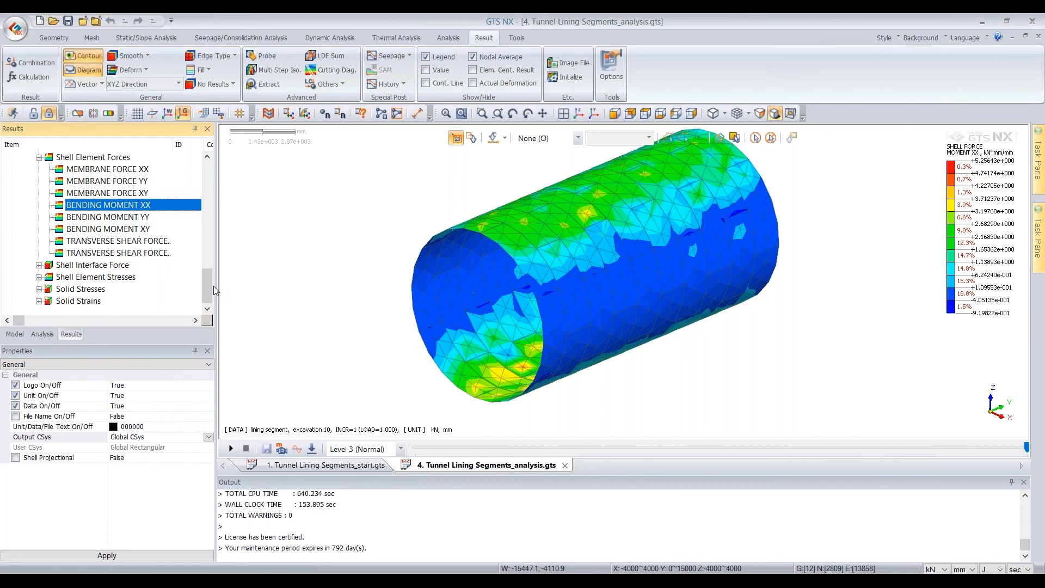
click(15, 334)
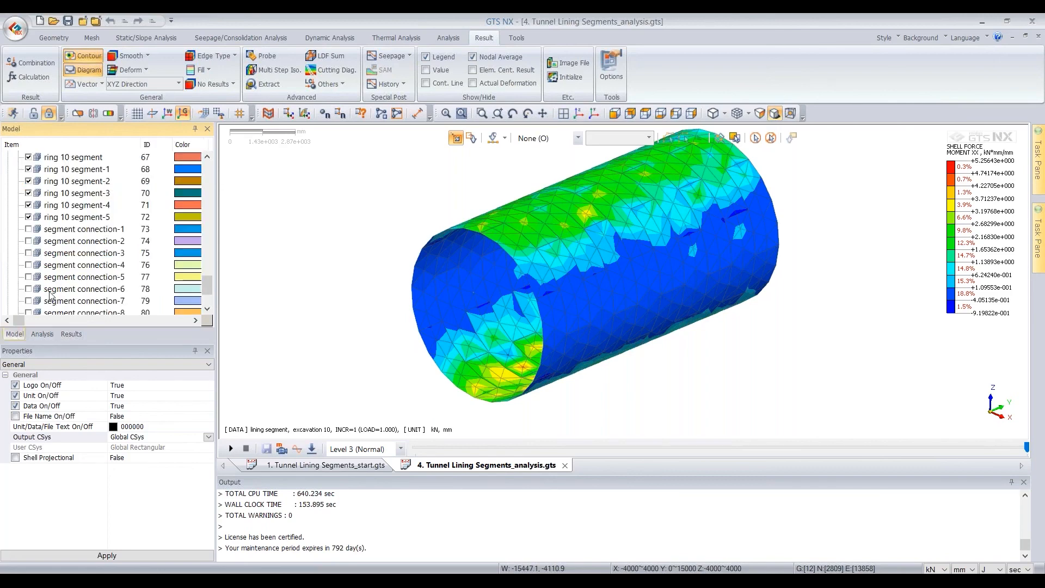
drag(209, 279, 207, 175)
click(18, 218)
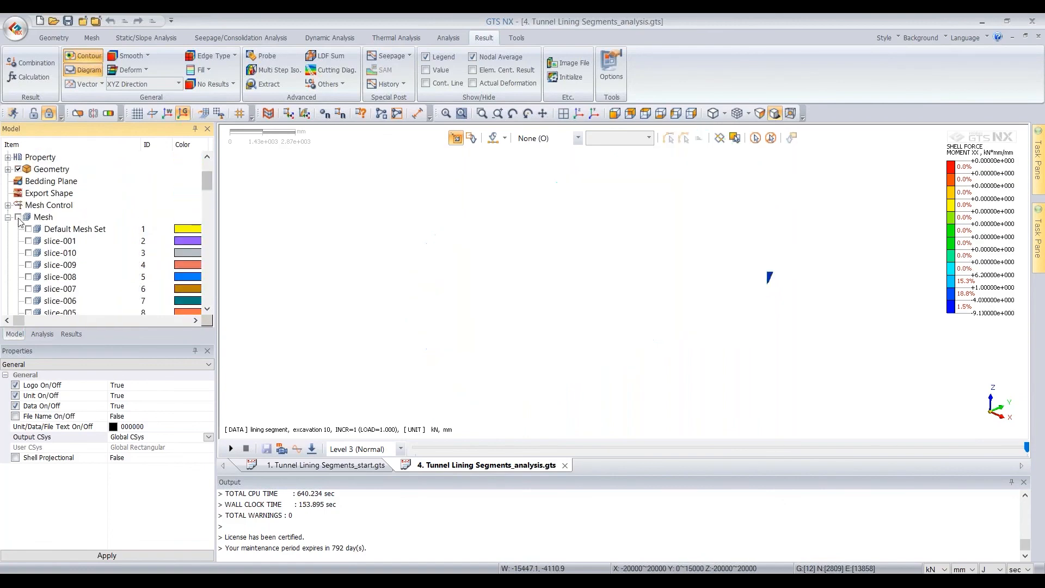
Step: Compare the NORMAL X and ROTATION Y Shell Interface Force results across the segment connections, ending on NORMAL X
click(67, 336)
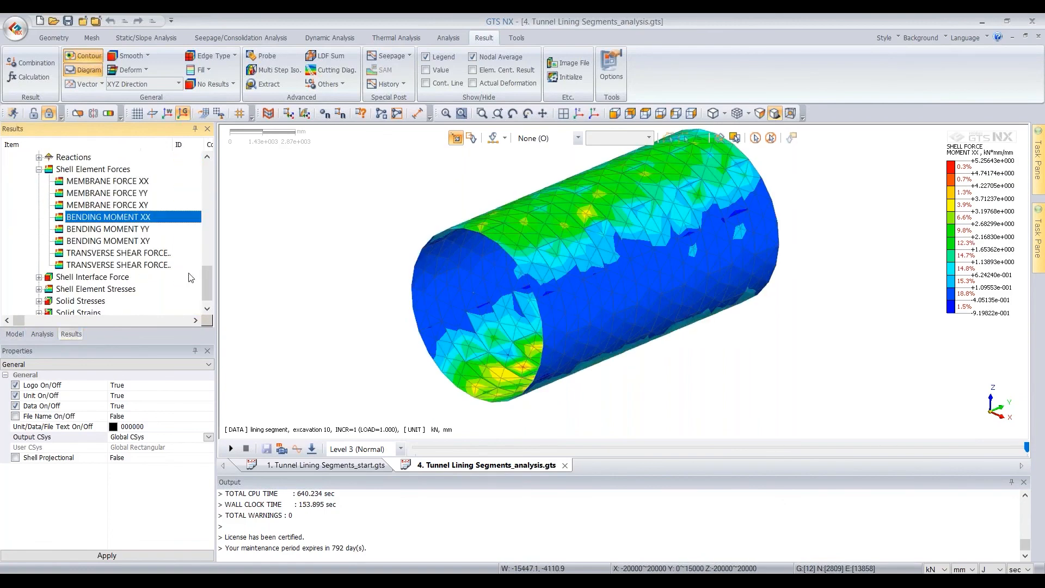
scroll(210, 297, down, 1)
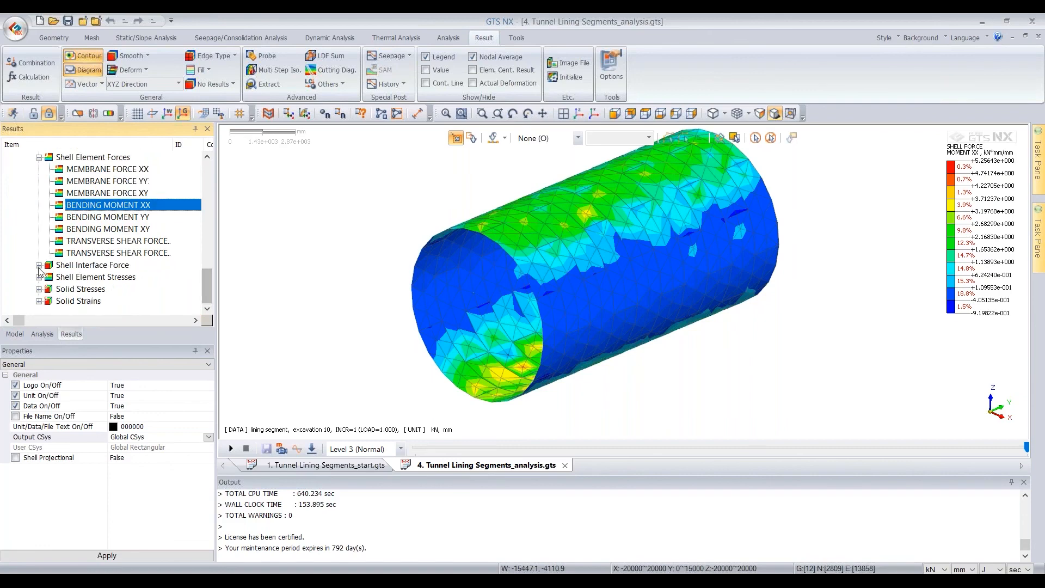
click(39, 266)
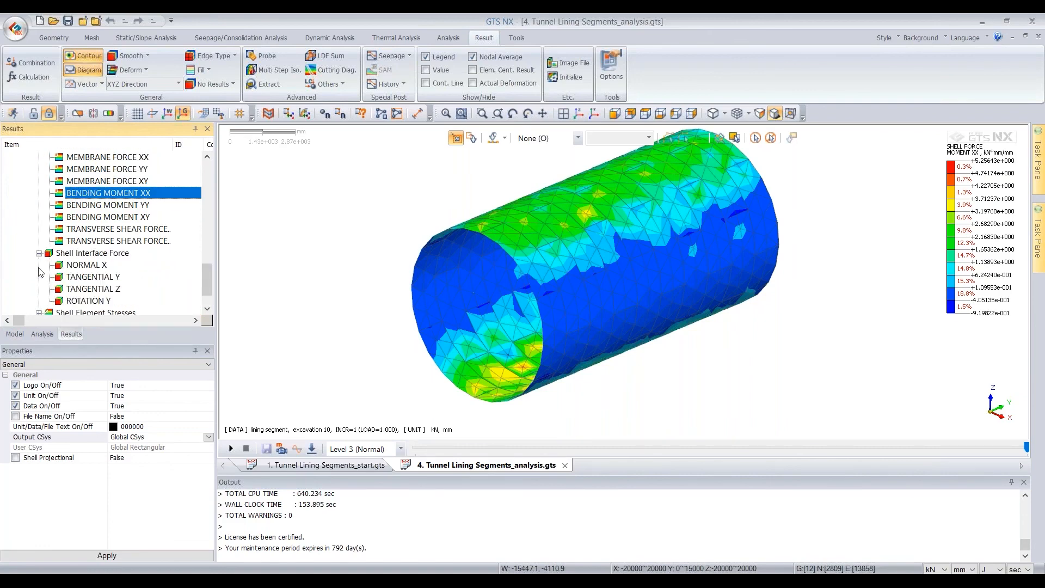
click(103, 268)
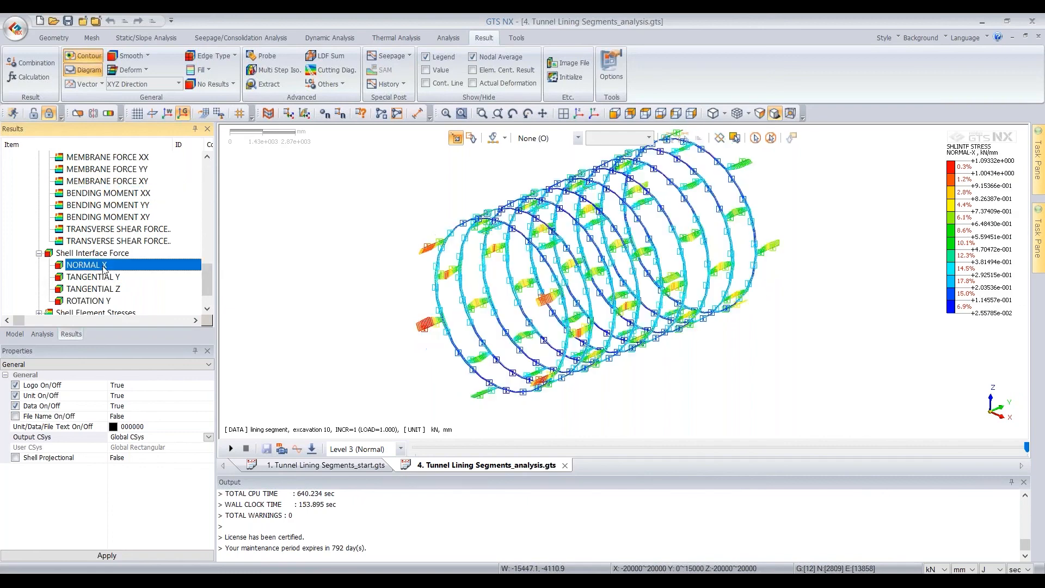
click(580, 113)
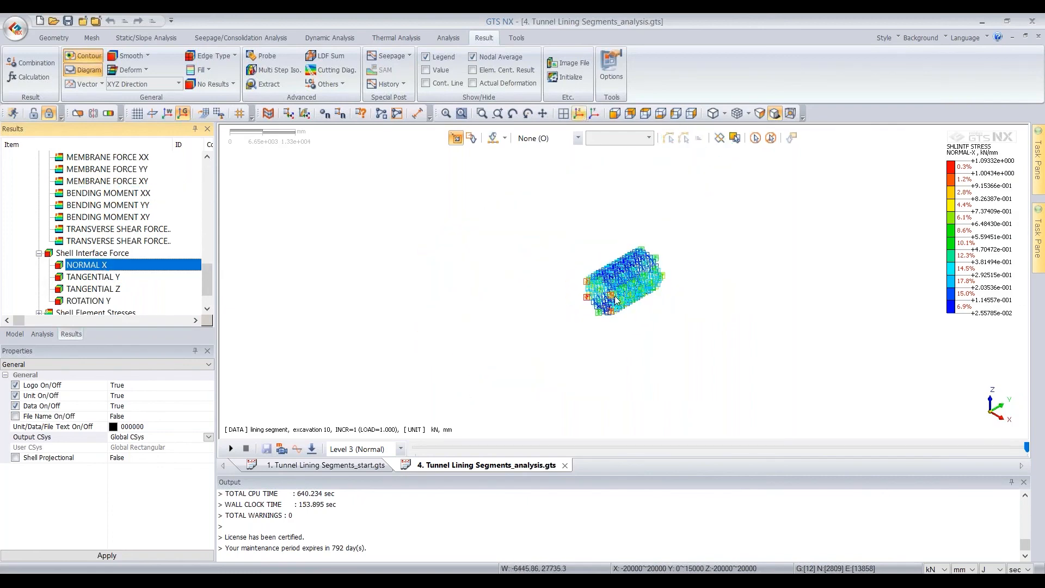
scroll(618, 280, up, 3)
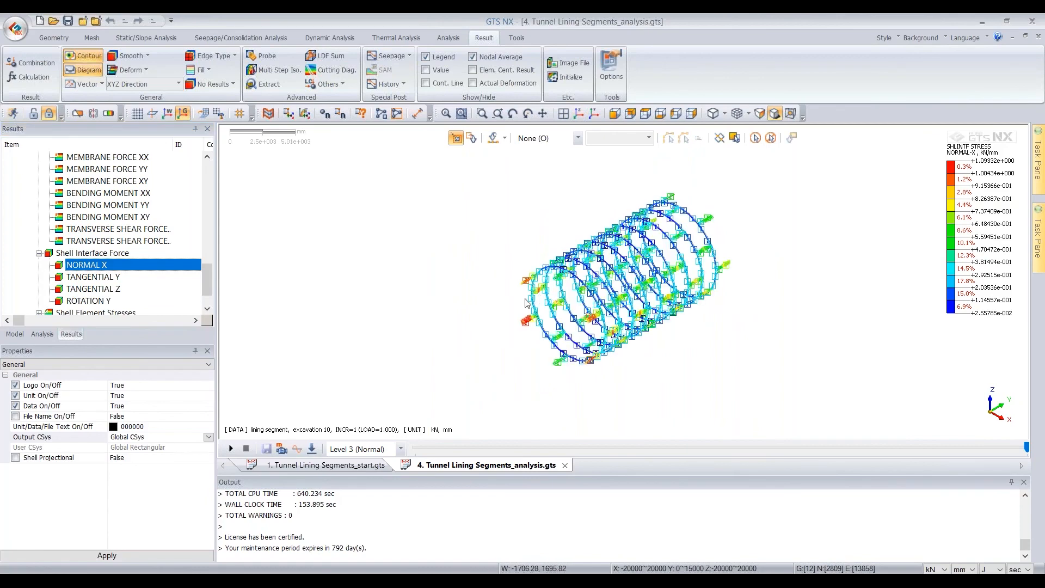
scroll(685, 243, up, 2)
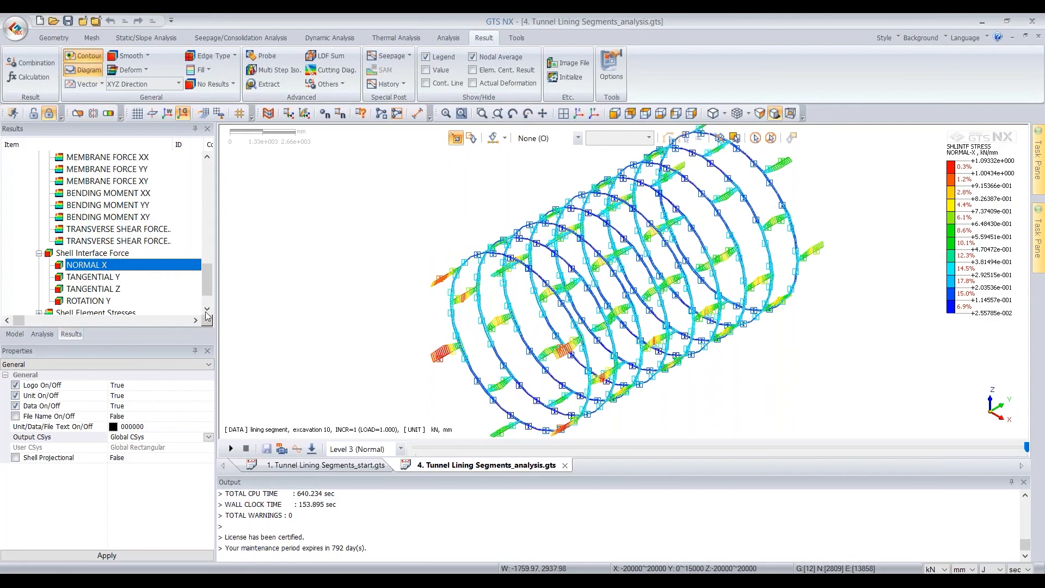
double_click(90, 304)
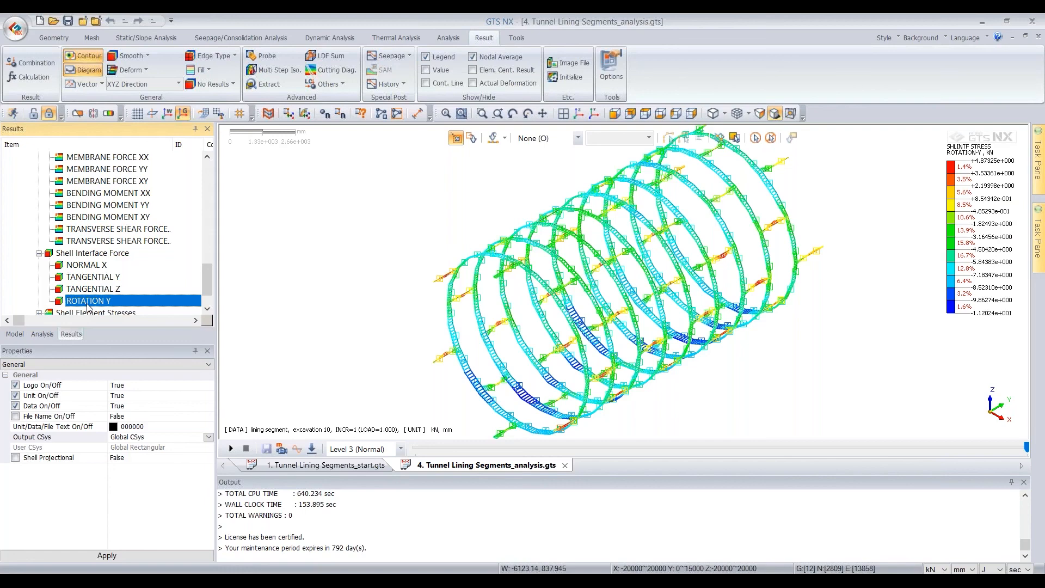
click(94, 268)
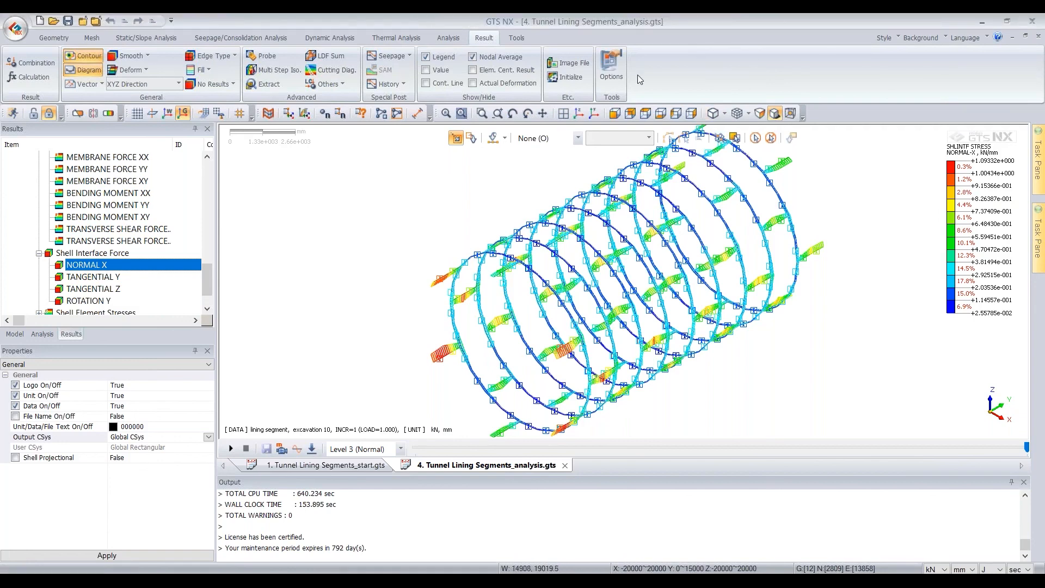
Step: Return to preprocessing mode, open the Contraction(Shield) load definition, and review its Shell and Beam settings
click(92, 38)
click(31, 113)
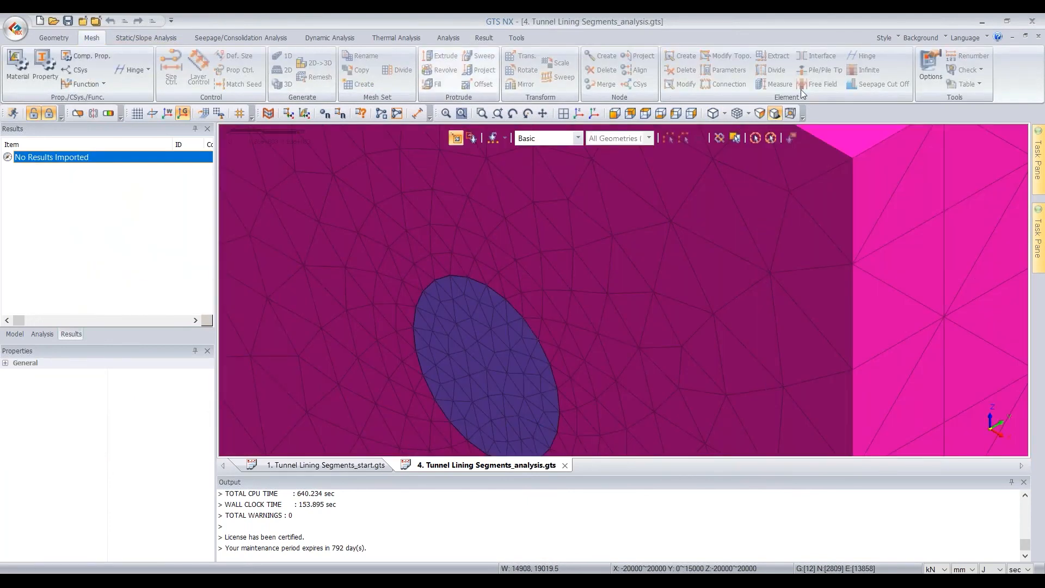
click(125, 38)
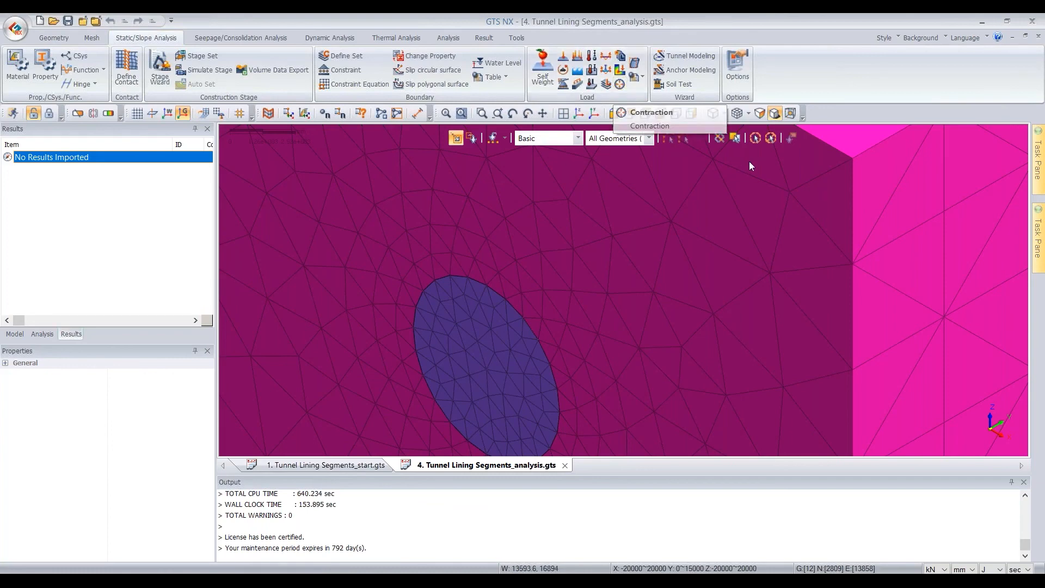
click(620, 84)
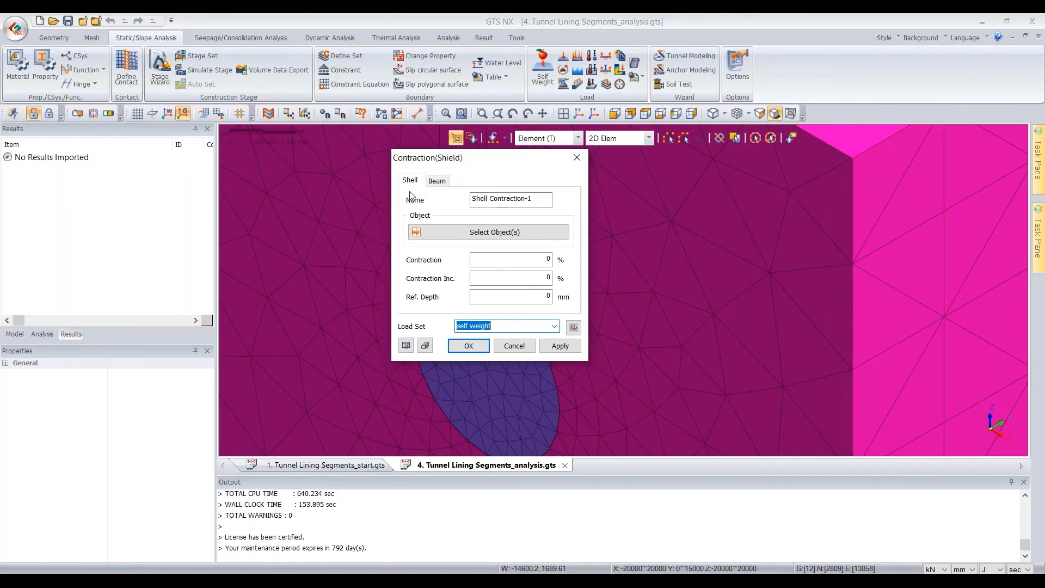
click(437, 184)
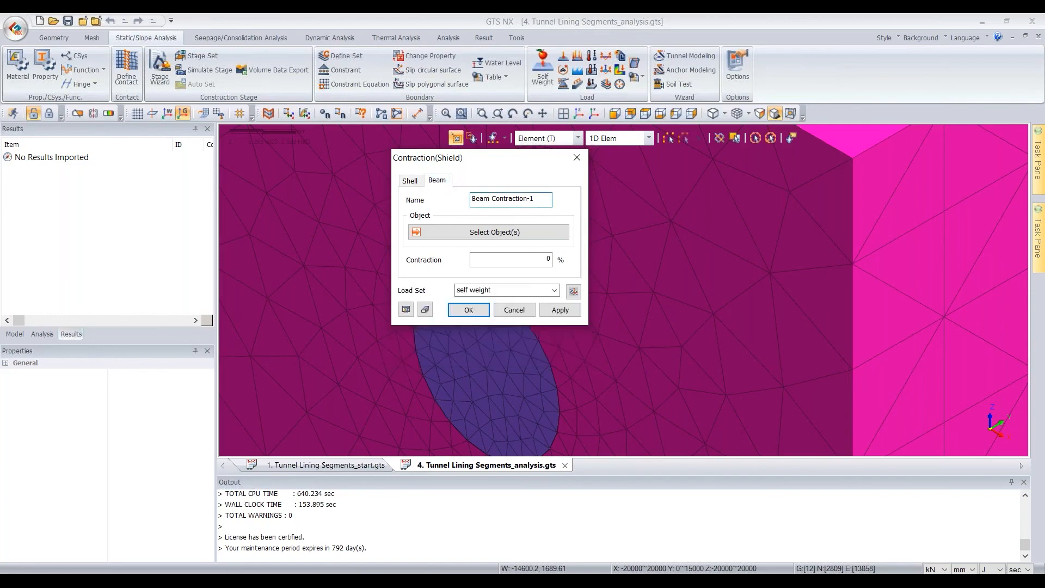
click(417, 187)
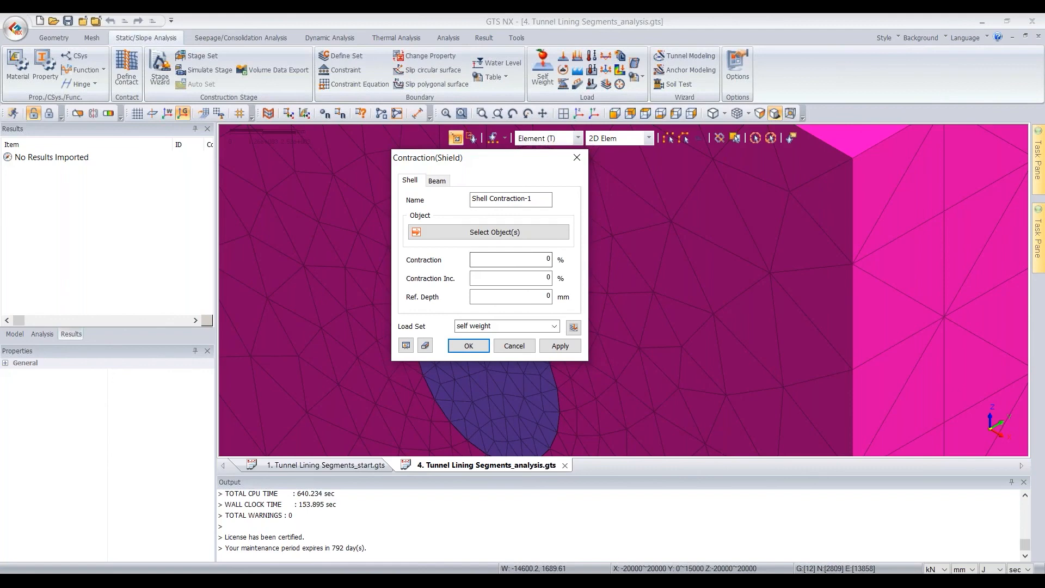
click(354, 581)
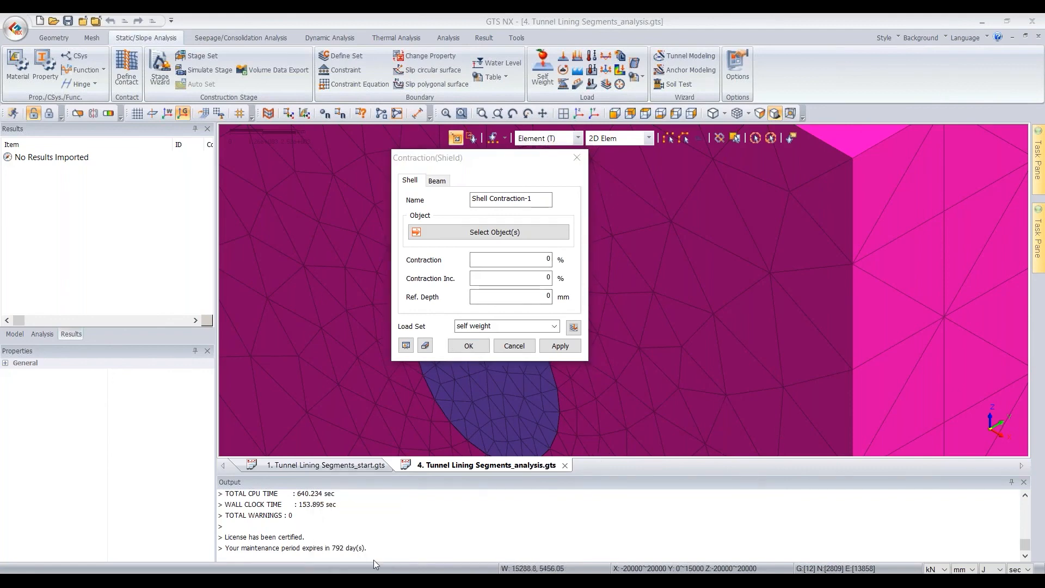